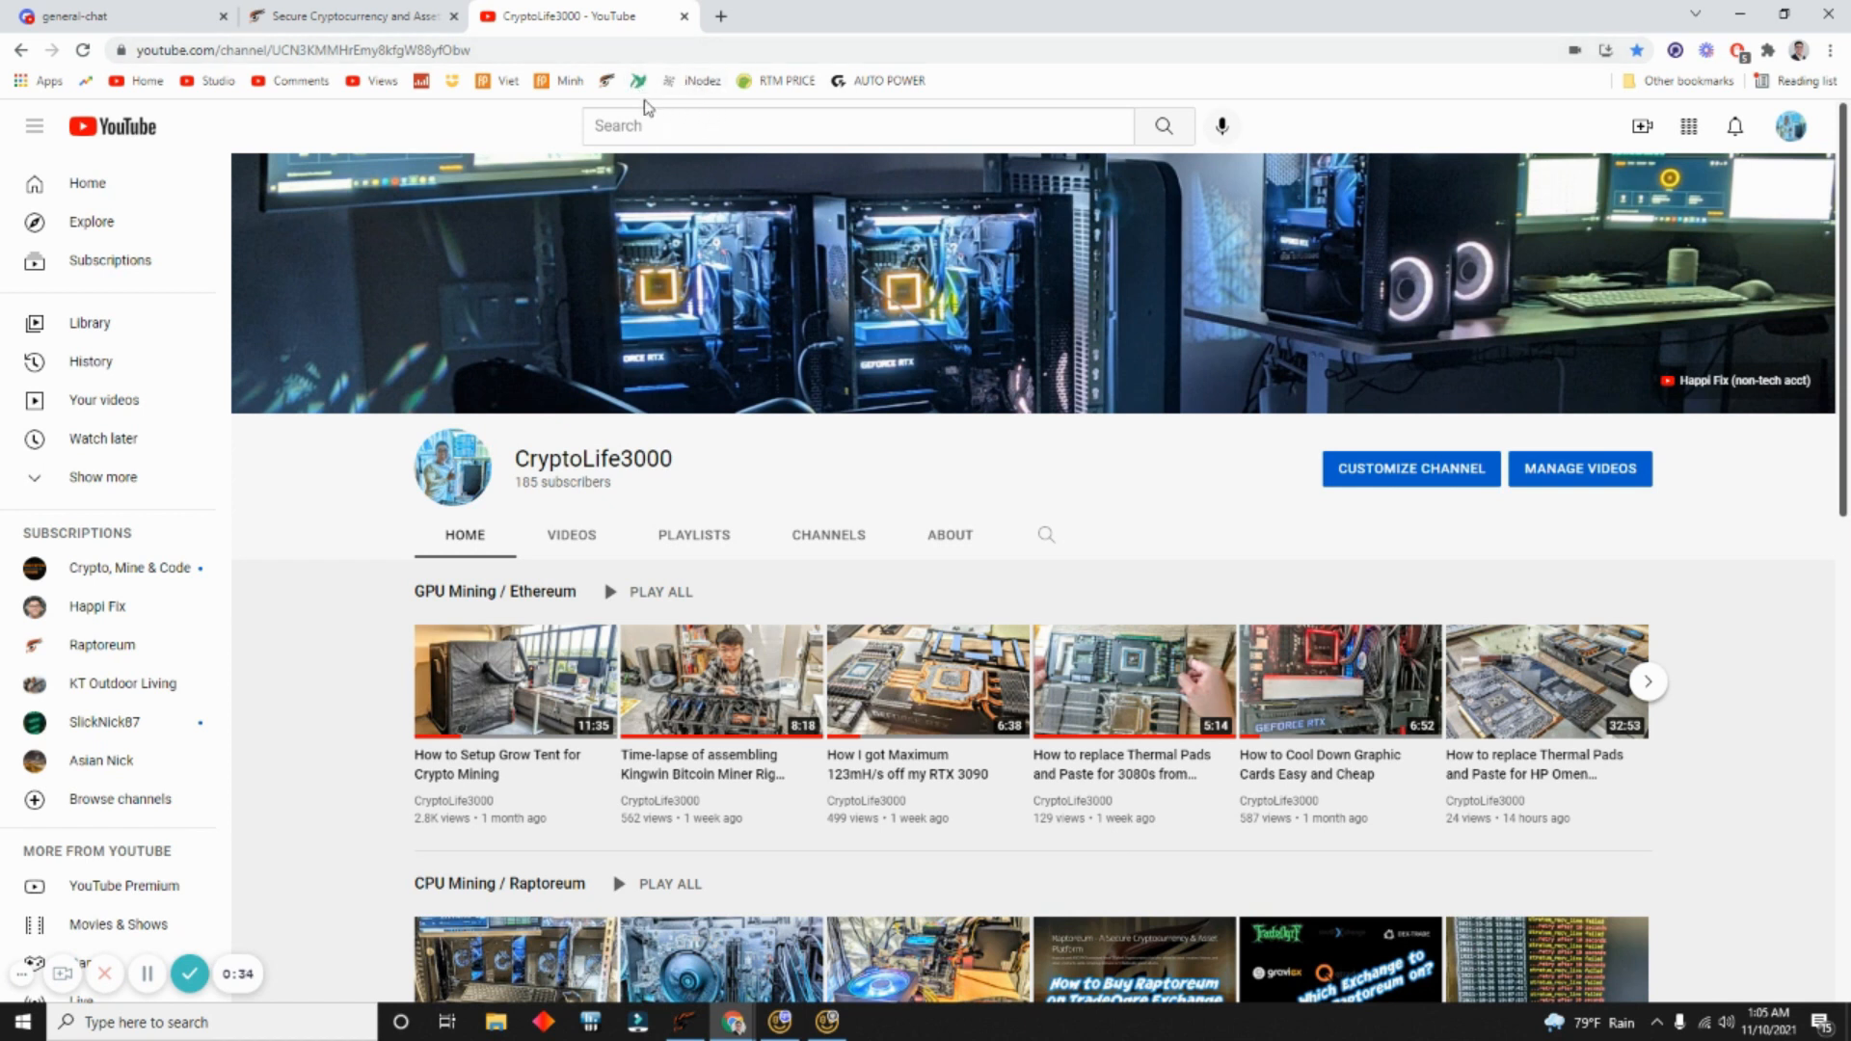
Step: Open the Raptoreum website and look through its home page down to the exchange, mining and friends links in the footer
{"action": "left_click", "coordinate": [608, 81]}
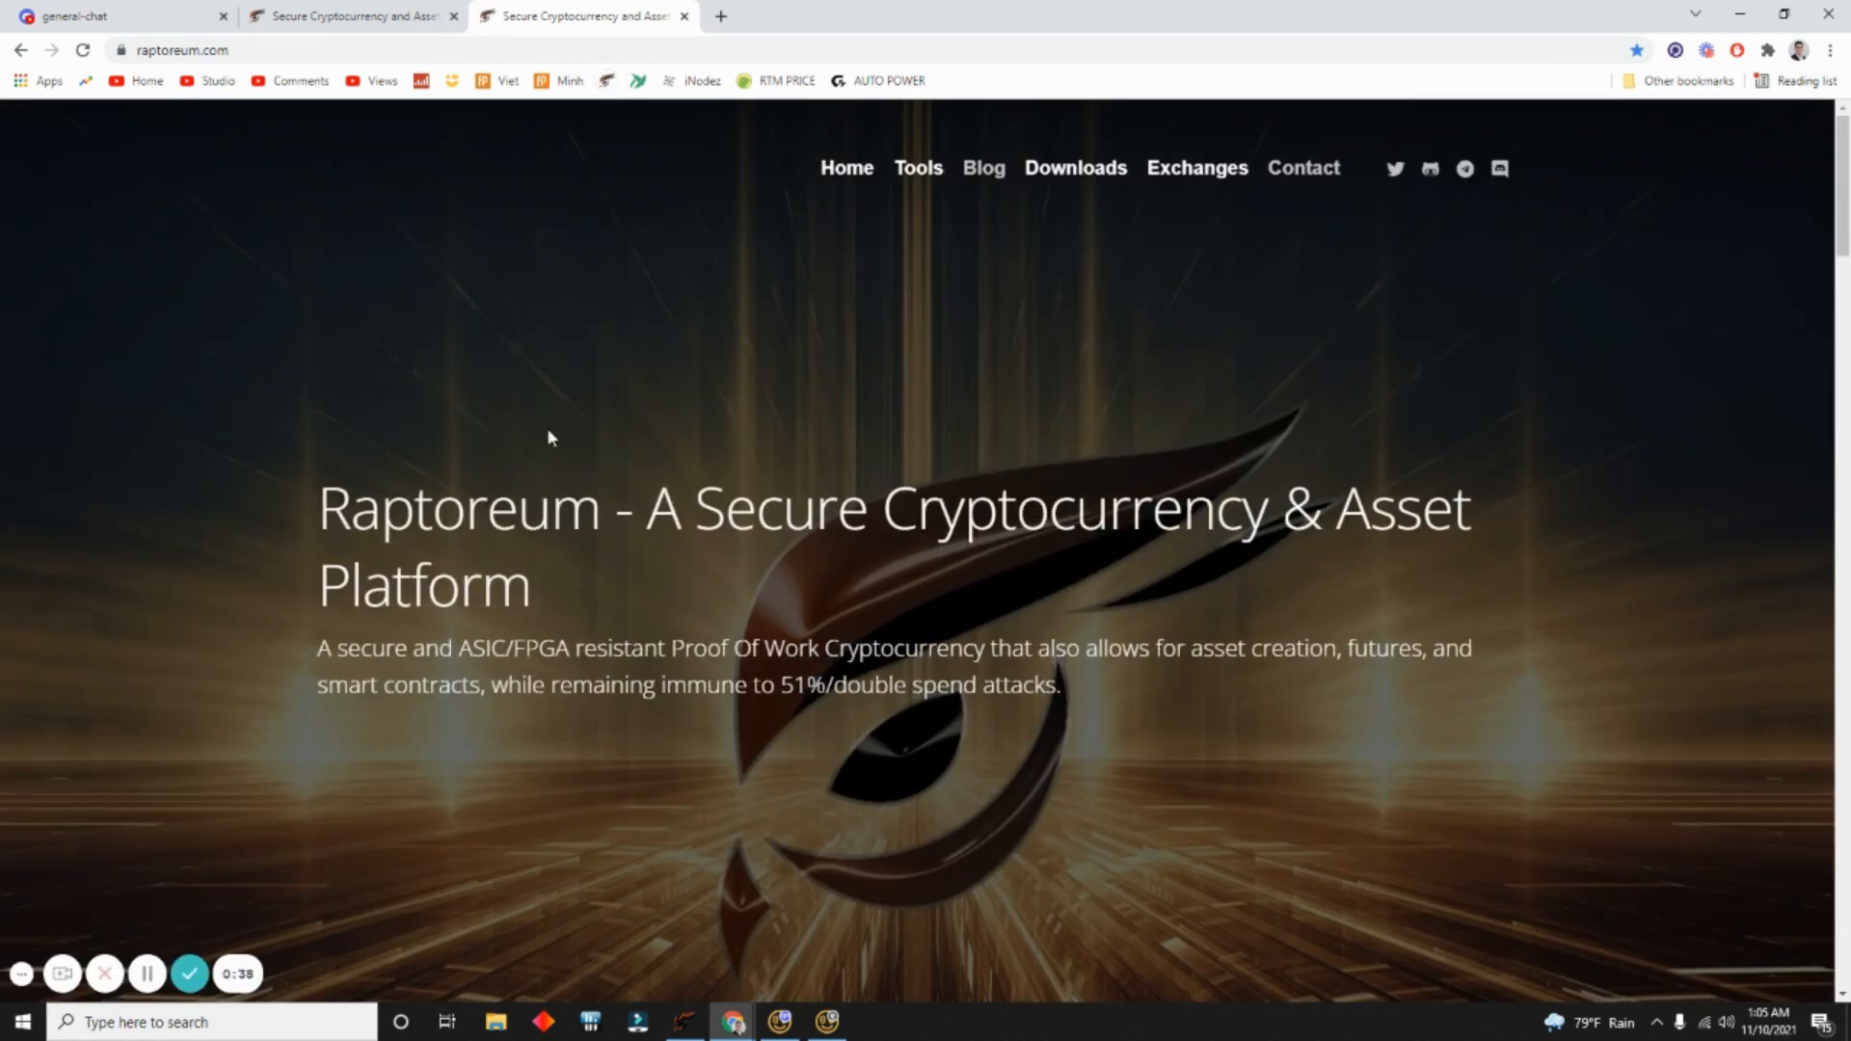
{"action": "scroll", "coordinate": [861, 487], "scroll_direction": "down", "scroll_amount": 15}
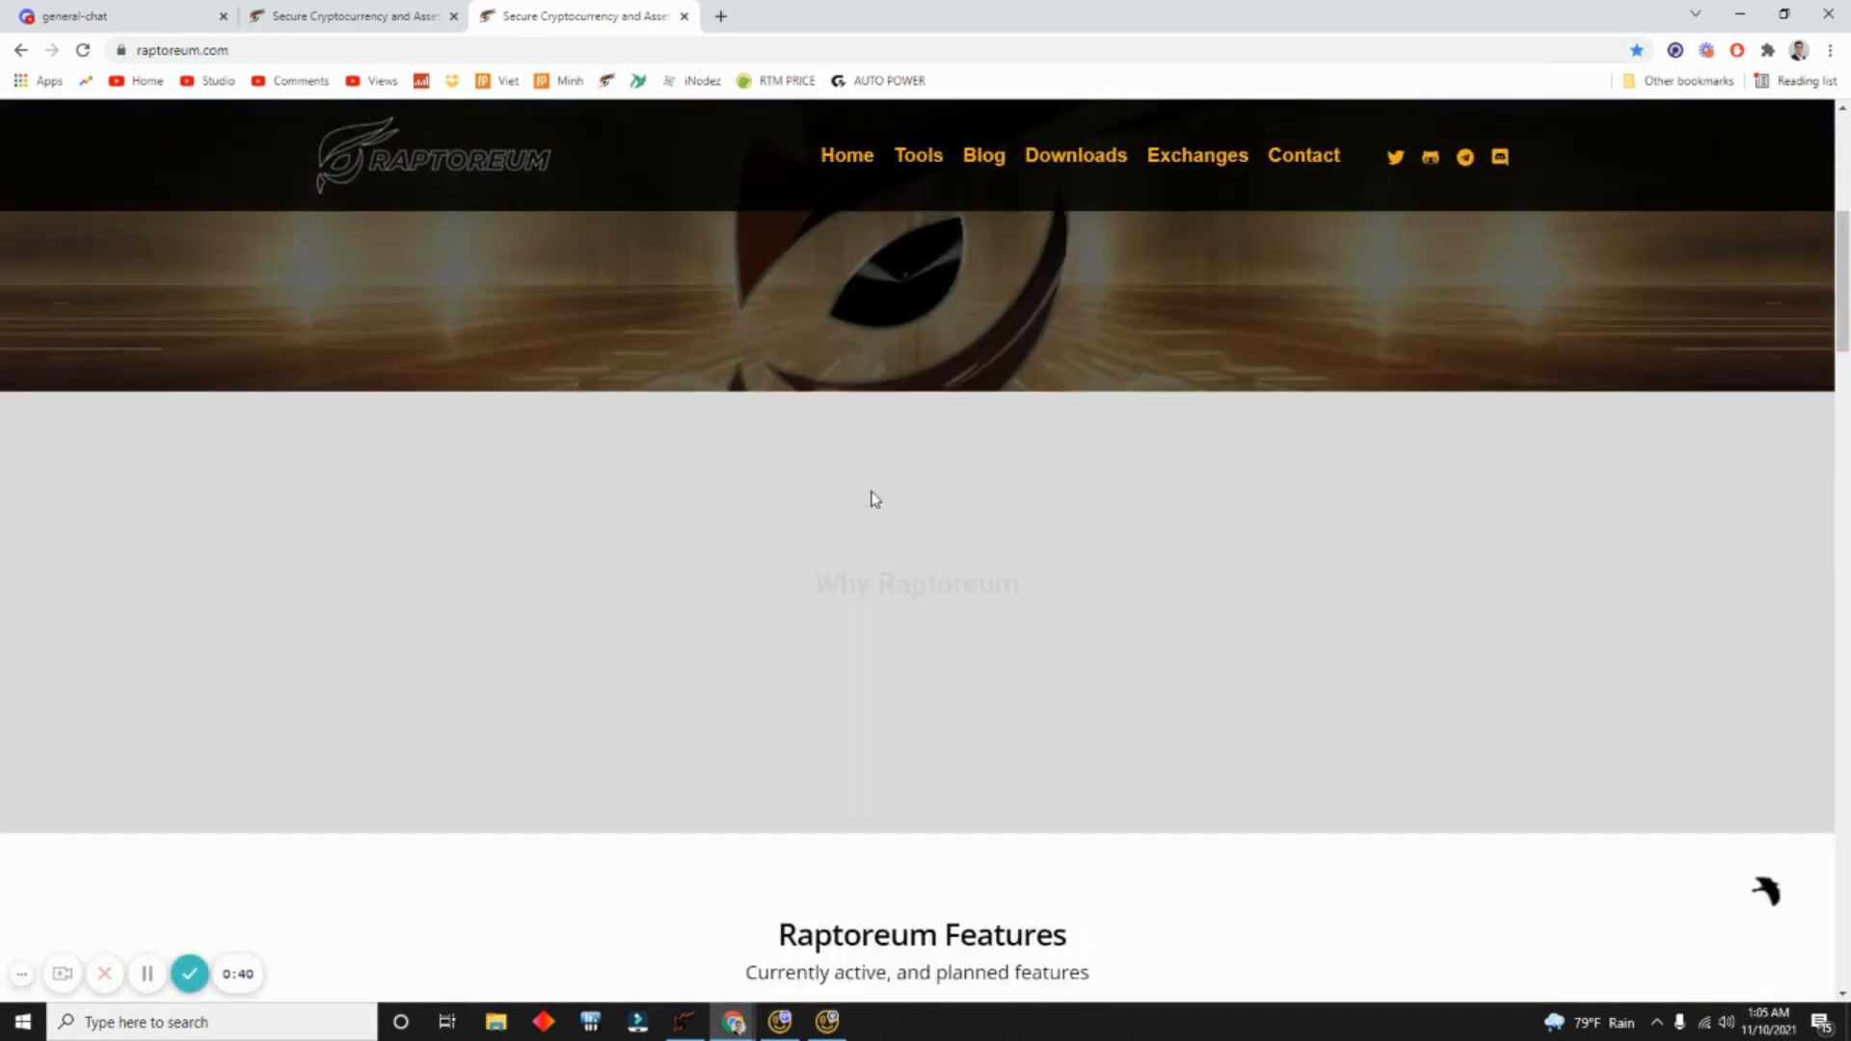
{"action": "scroll", "coordinate": [944, 561], "scroll_direction": "down", "scroll_amount": 15}
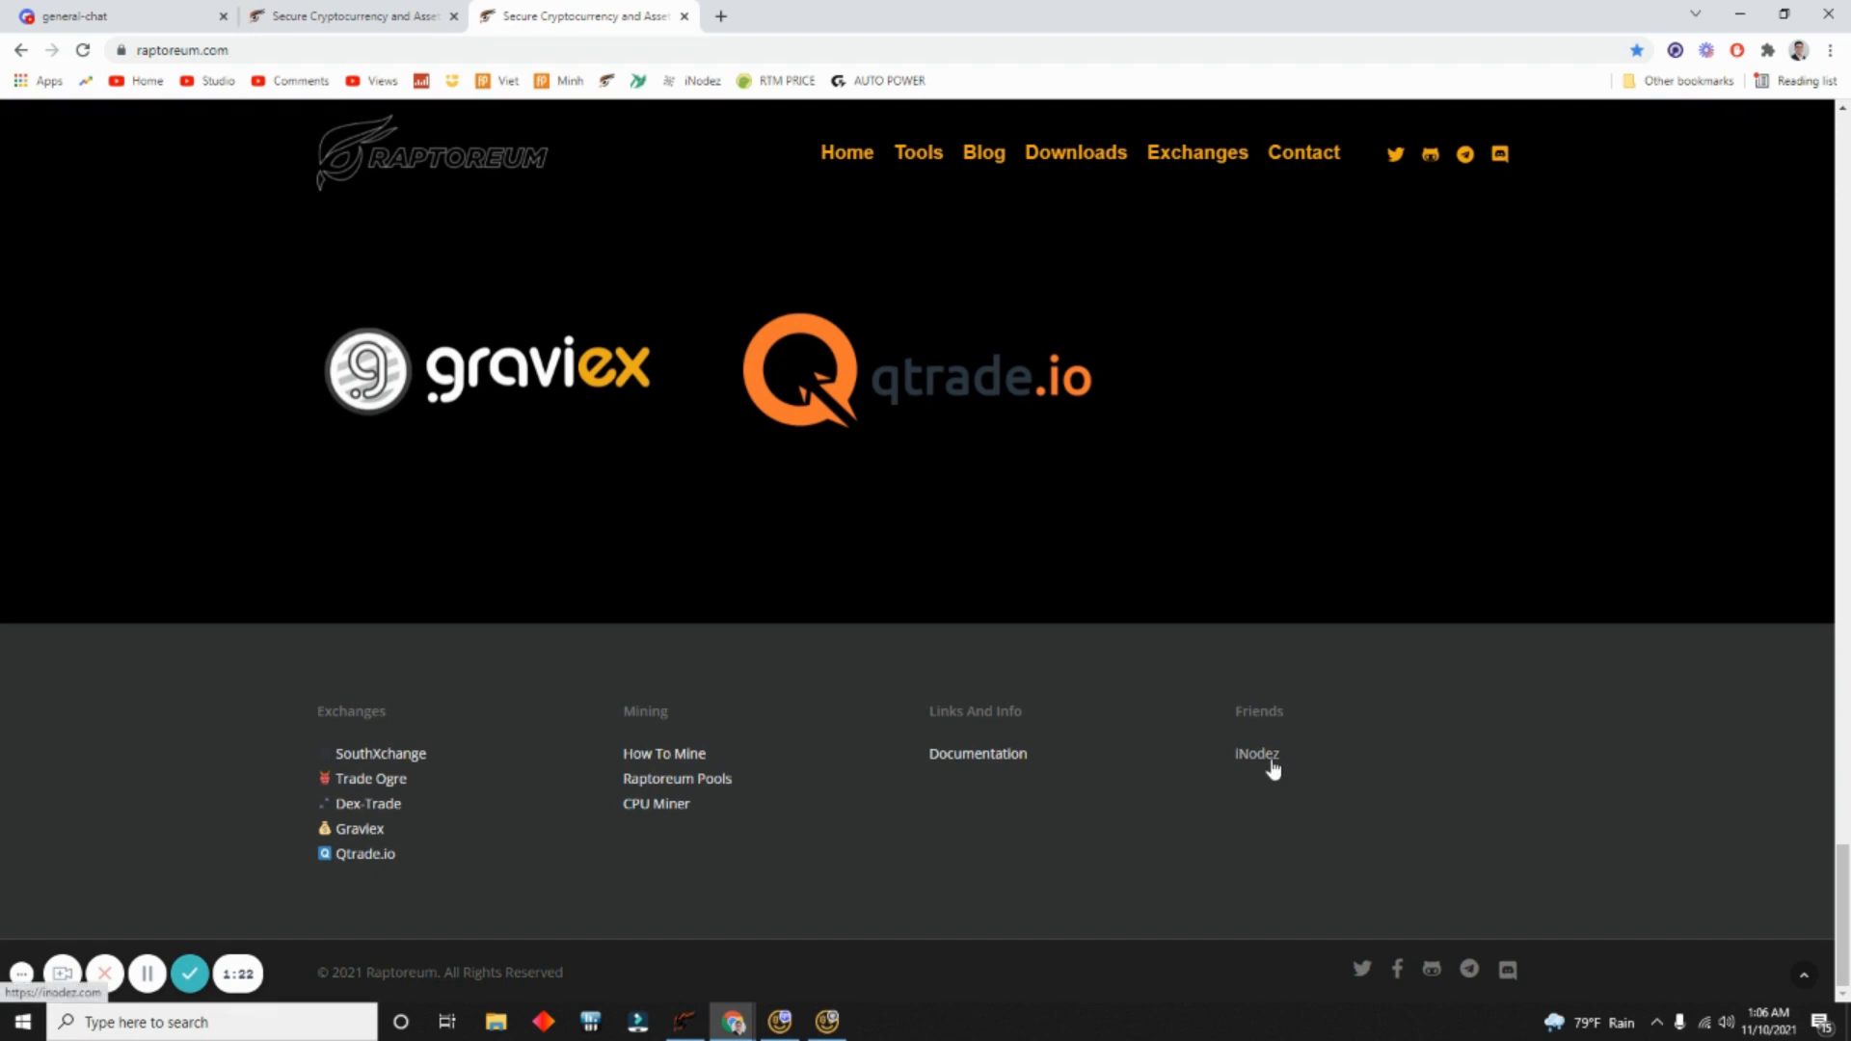
{"action": "scroll", "coordinate": [1236, 740], "scroll_direction": "up", "scroll_amount": 3}
{"action": "scroll", "coordinate": [1243, 740], "scroll_direction": "down", "scroll_amount": 3}
{"action": "scroll", "coordinate": [1188, 619], "scroll_direction": "up", "scroll_amount": 3}
{"action": "scroll", "coordinate": [1287, 791], "scroll_direction": "down", "scroll_amount": 3}
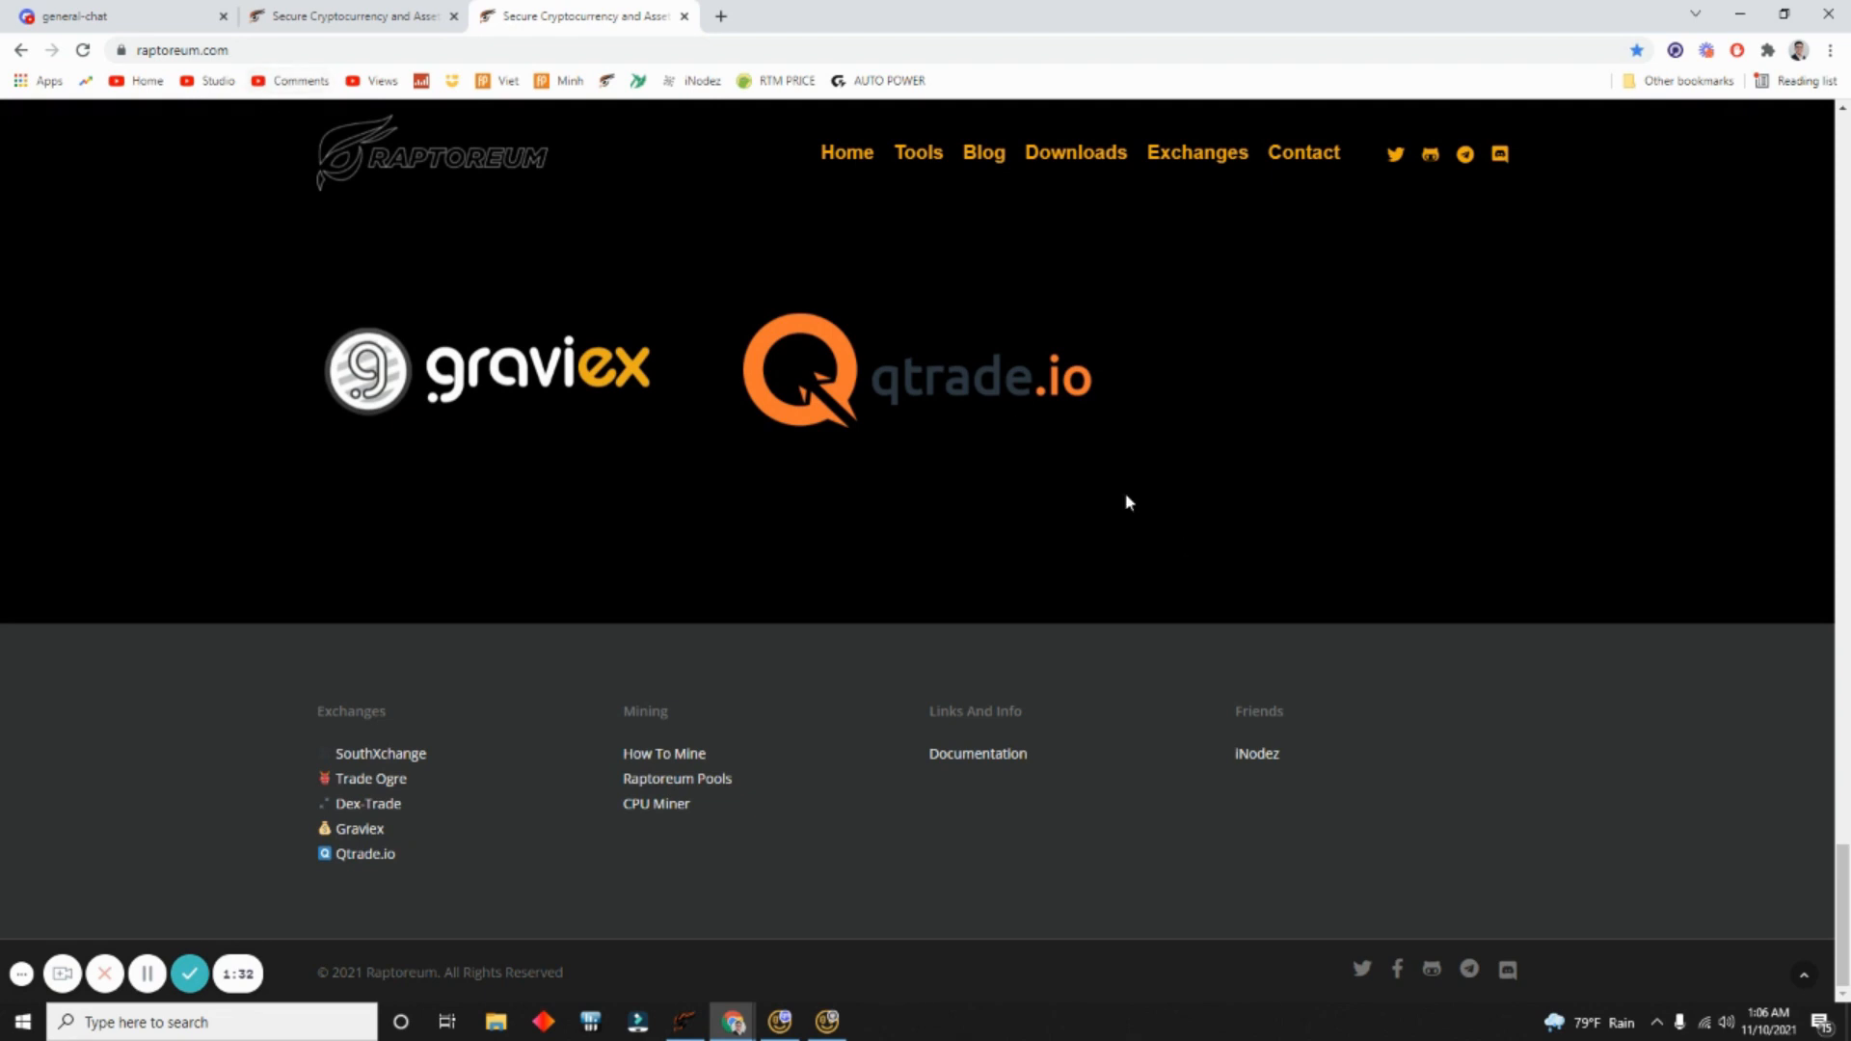
Step: Go to inodez.com and open the iNodez beta web app from its home page
{"action": "left_click", "coordinate": [226, 50]}
{"action": "left_click_drag", "start_coordinate": [311, 50], "coordinate": [135, 51]}
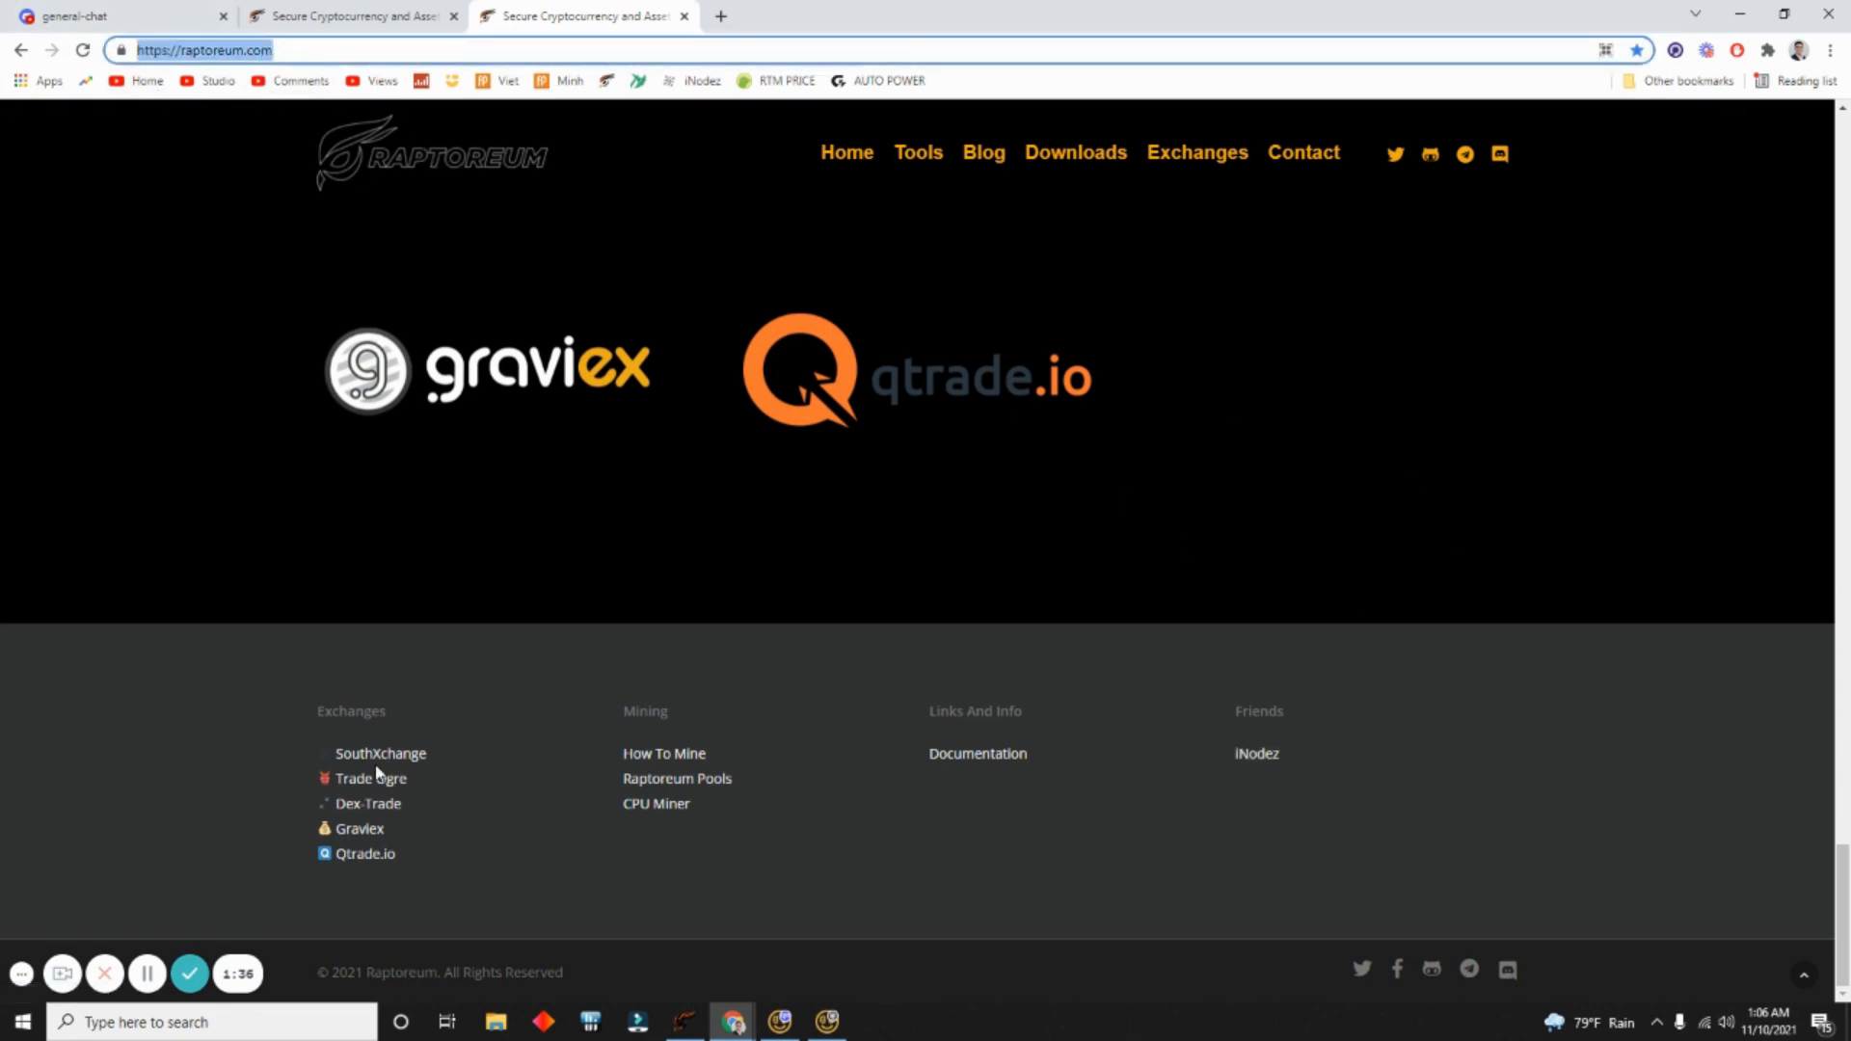
{"action": "type", "text": "inodez.com"}
{"action": "key", "text": "Return"}
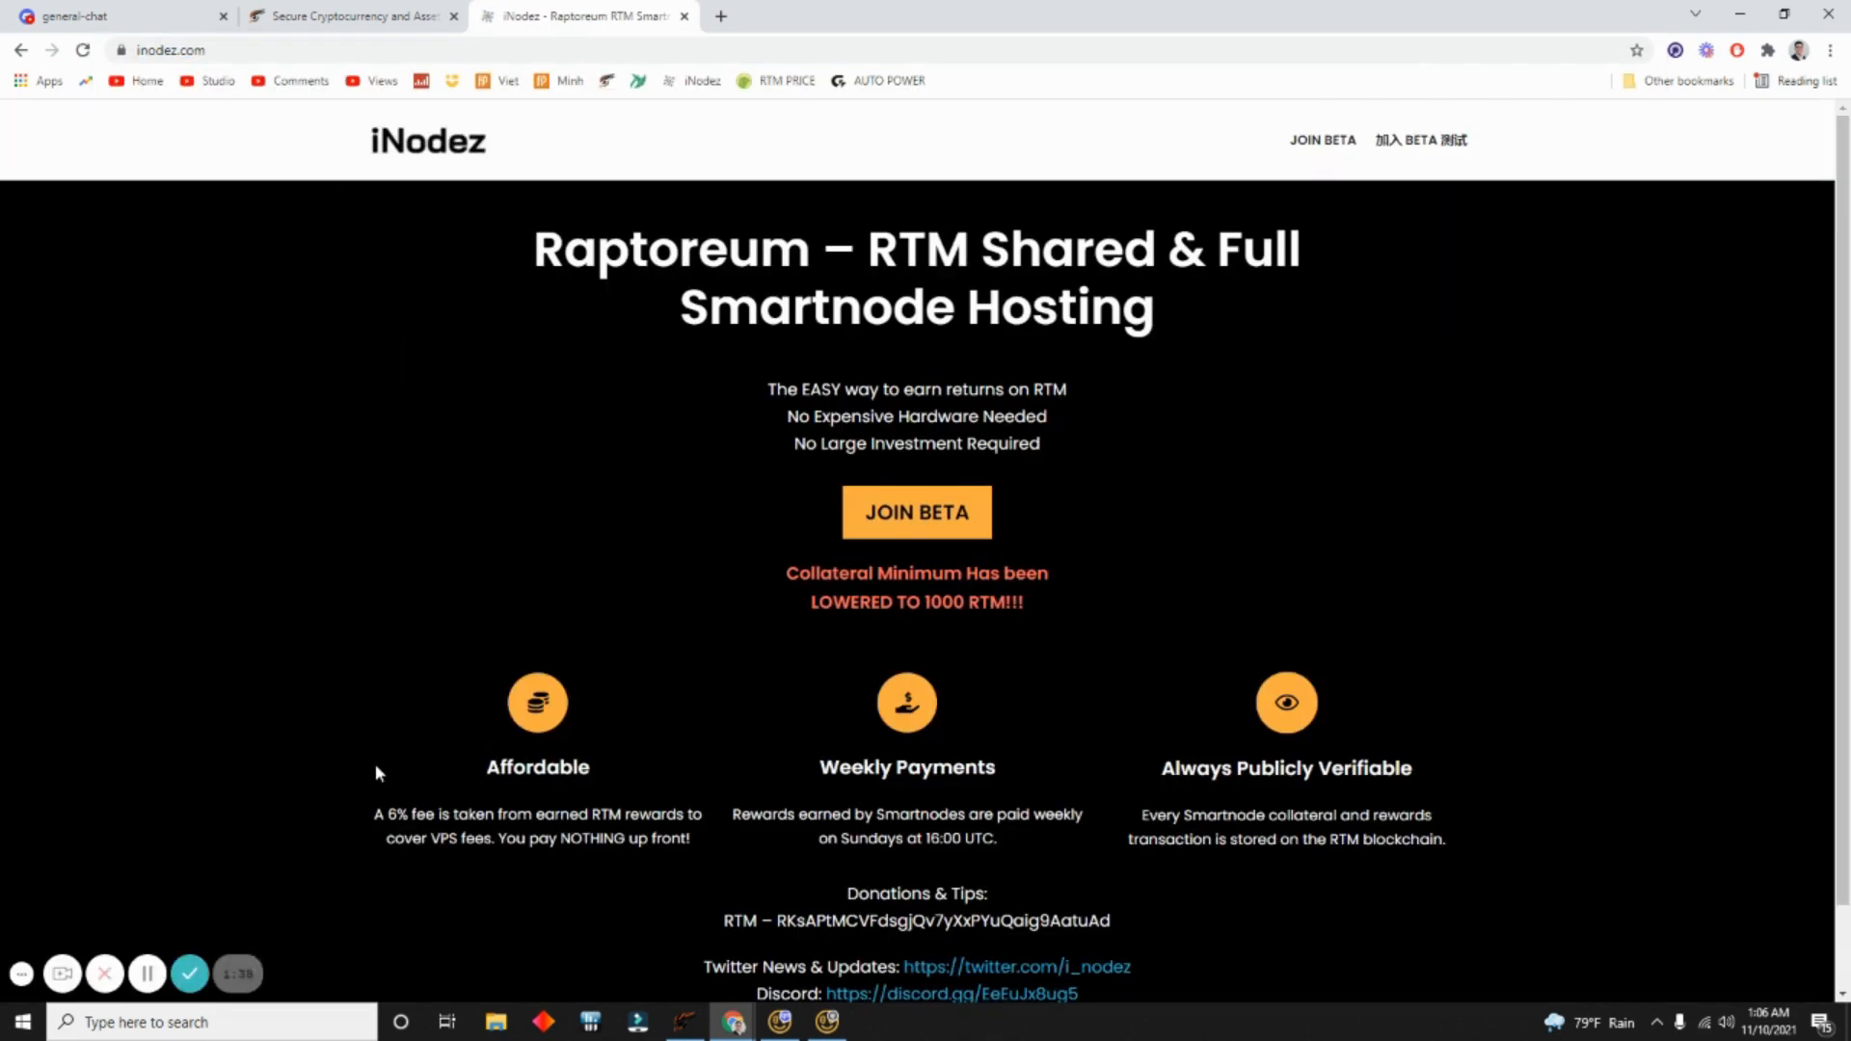
{"action": "left_click", "coordinate": [957, 534]}
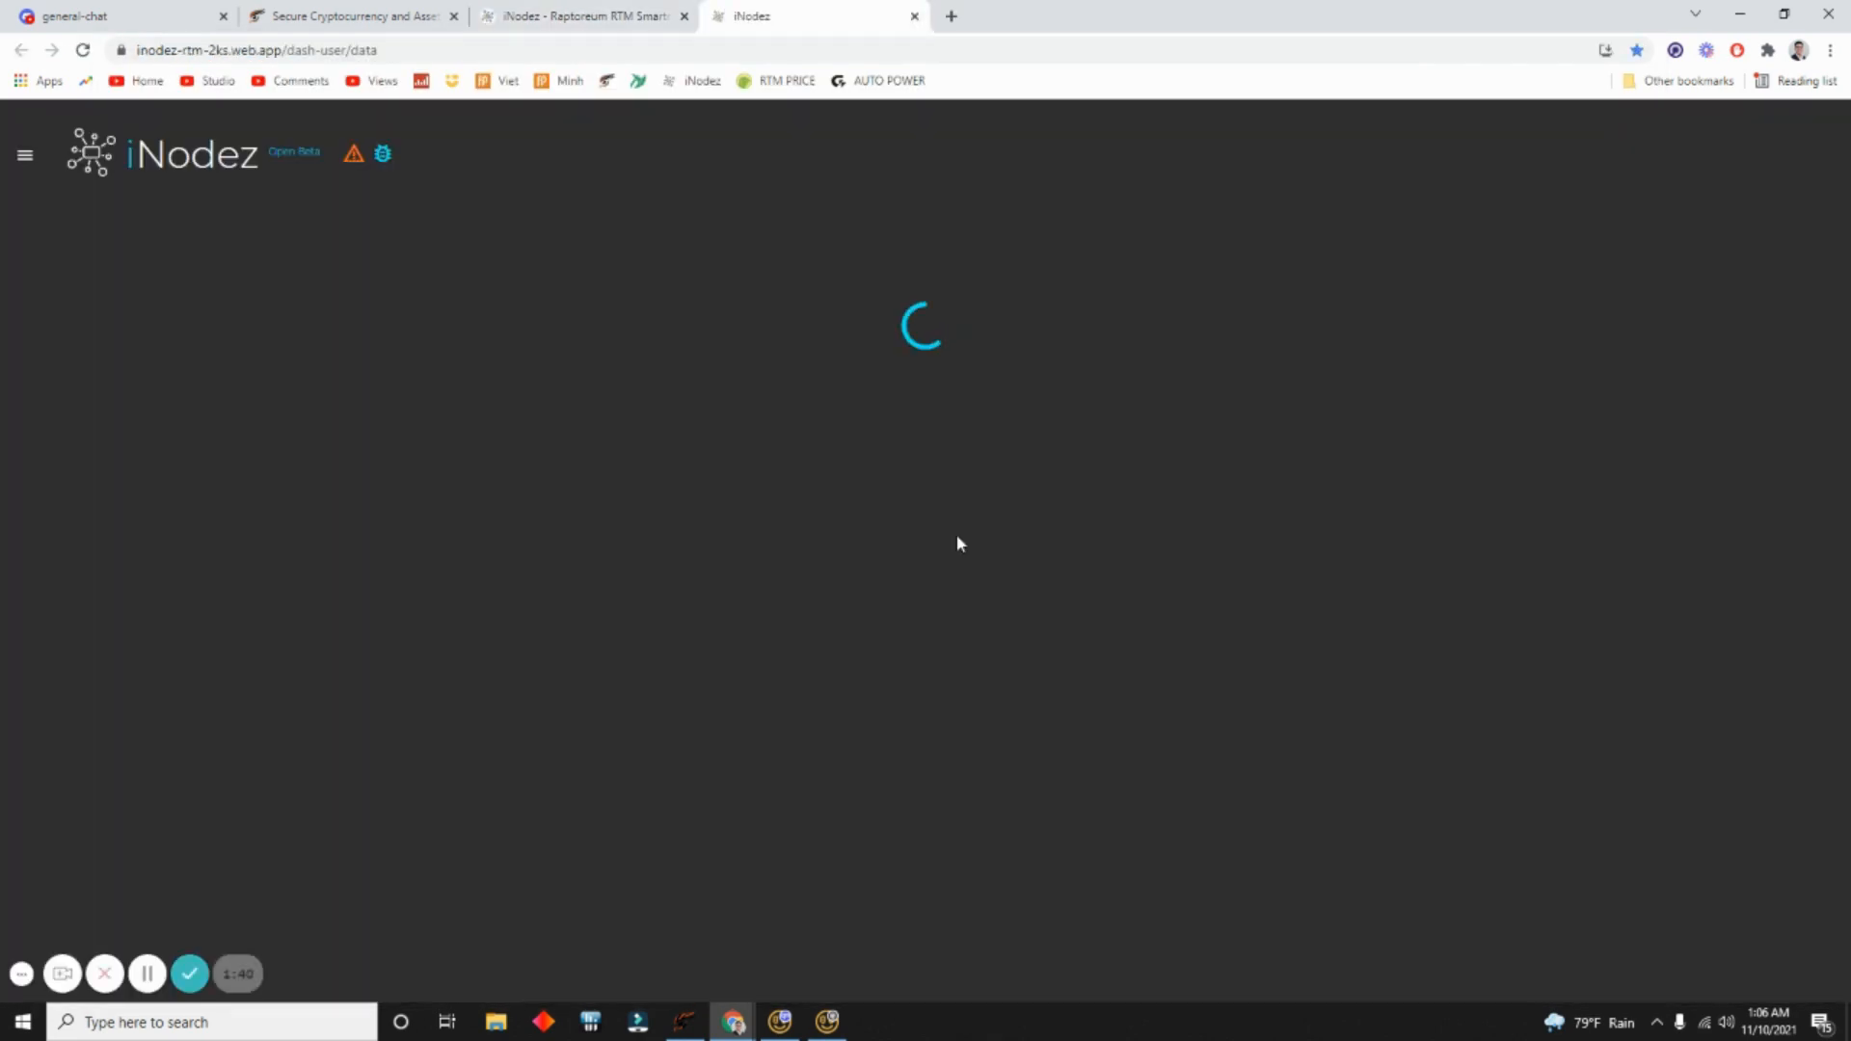
Step: Log out of iNodez, then log back in with Discord and authorize its access to the account
{"action": "left_click", "coordinate": [25, 155]}
{"action": "left_click", "coordinate": [93, 738]}
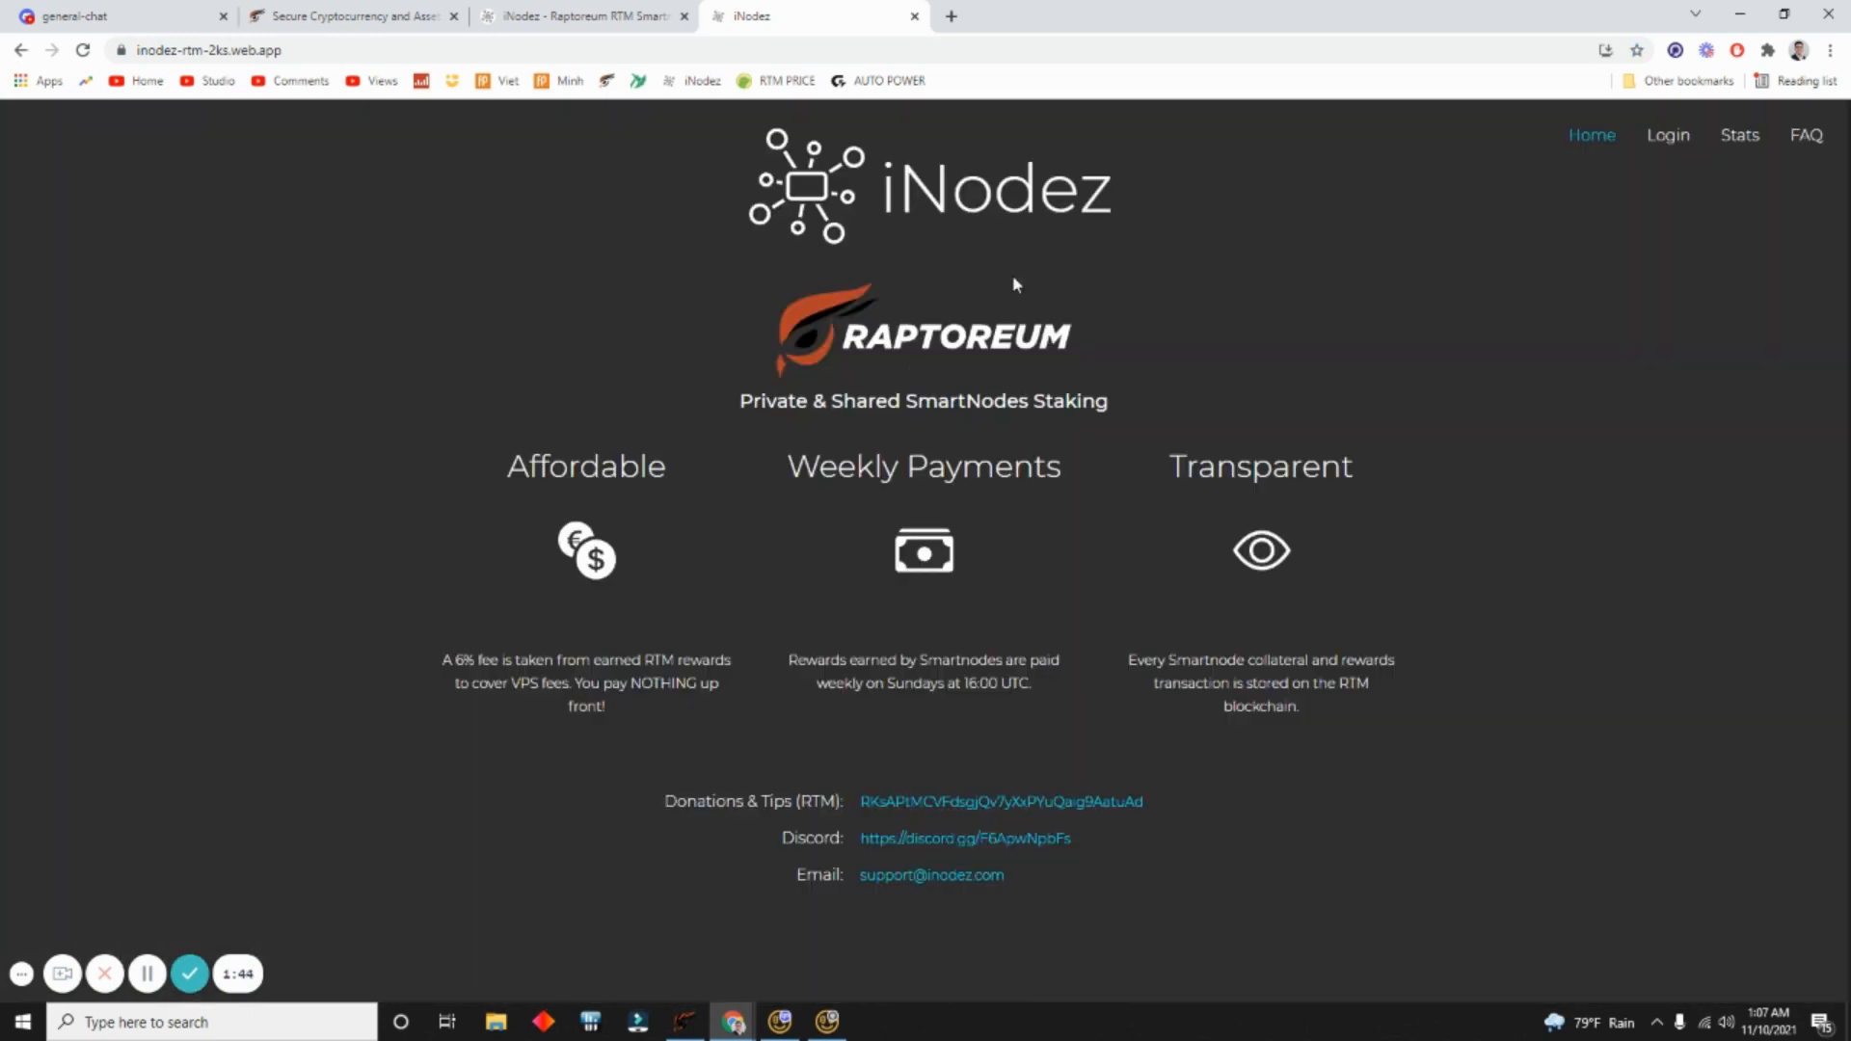
{"action": "left_click", "coordinate": [1671, 140]}
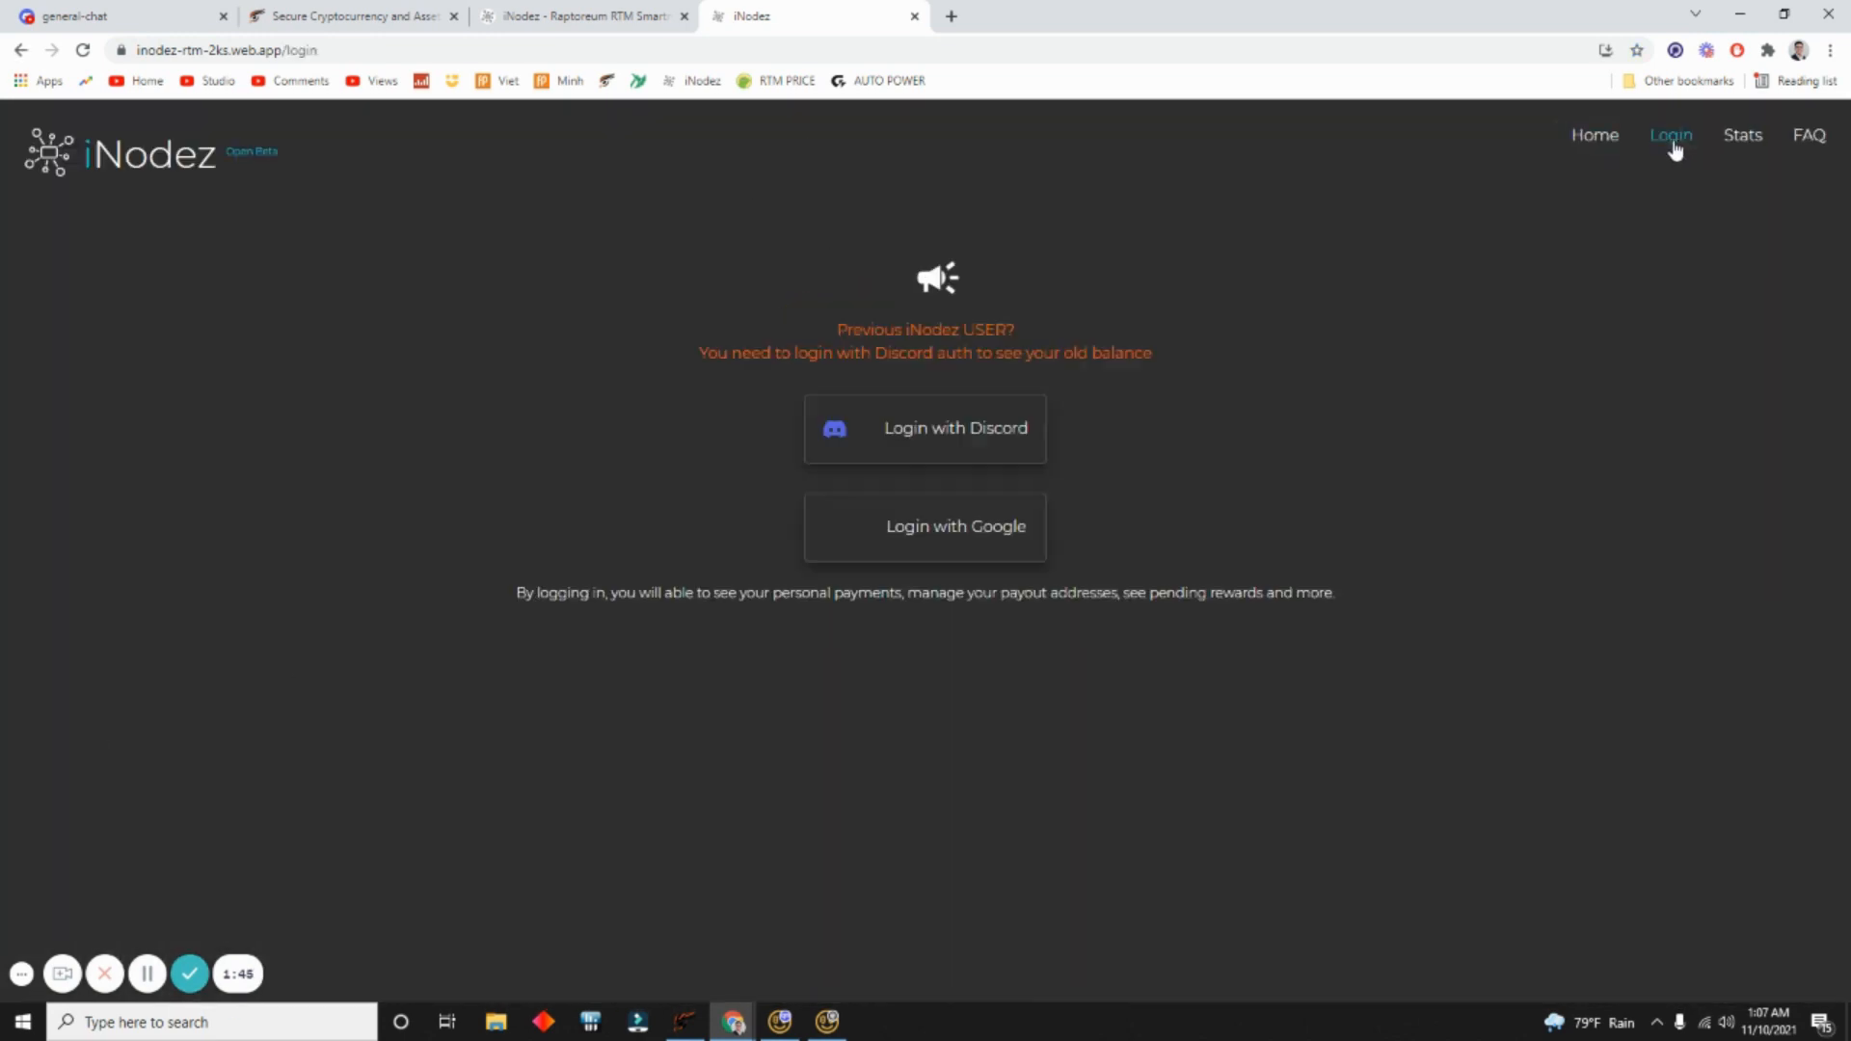
{"action": "left_click", "coordinate": [989, 447]}
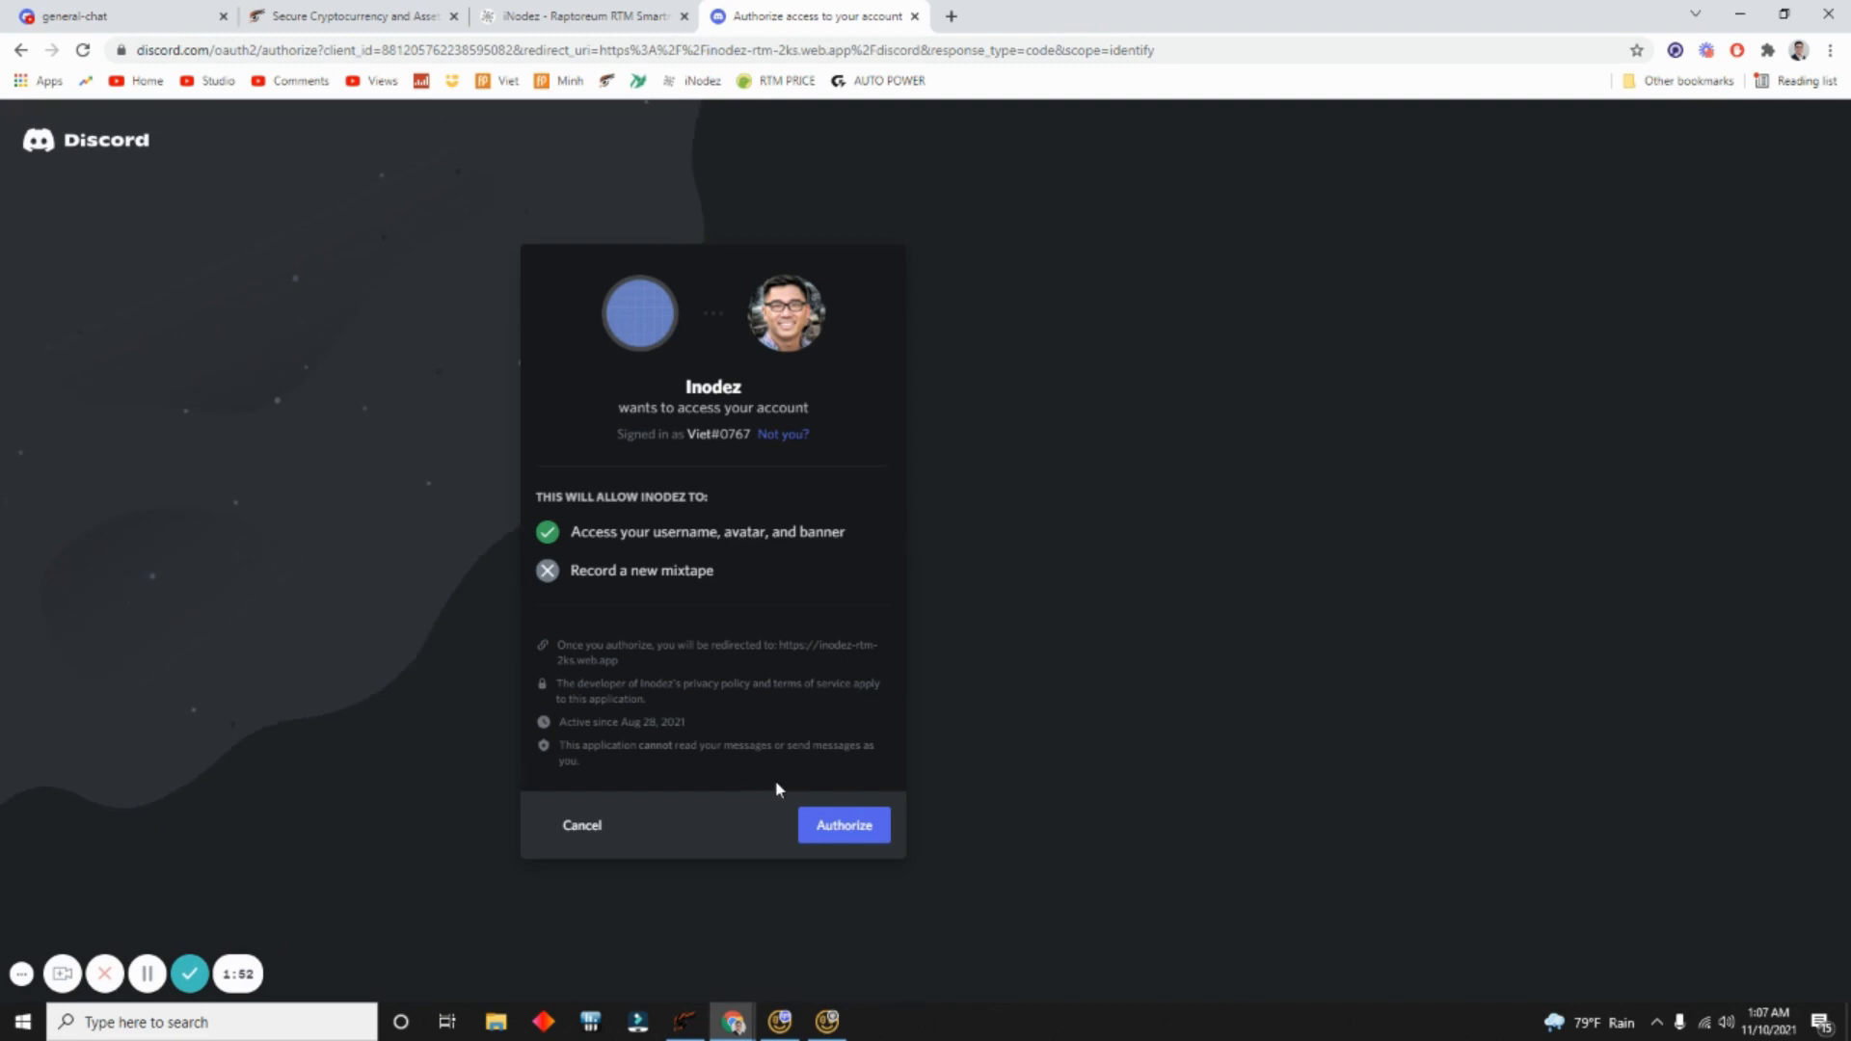
{"action": "left_click", "coordinate": [847, 839]}
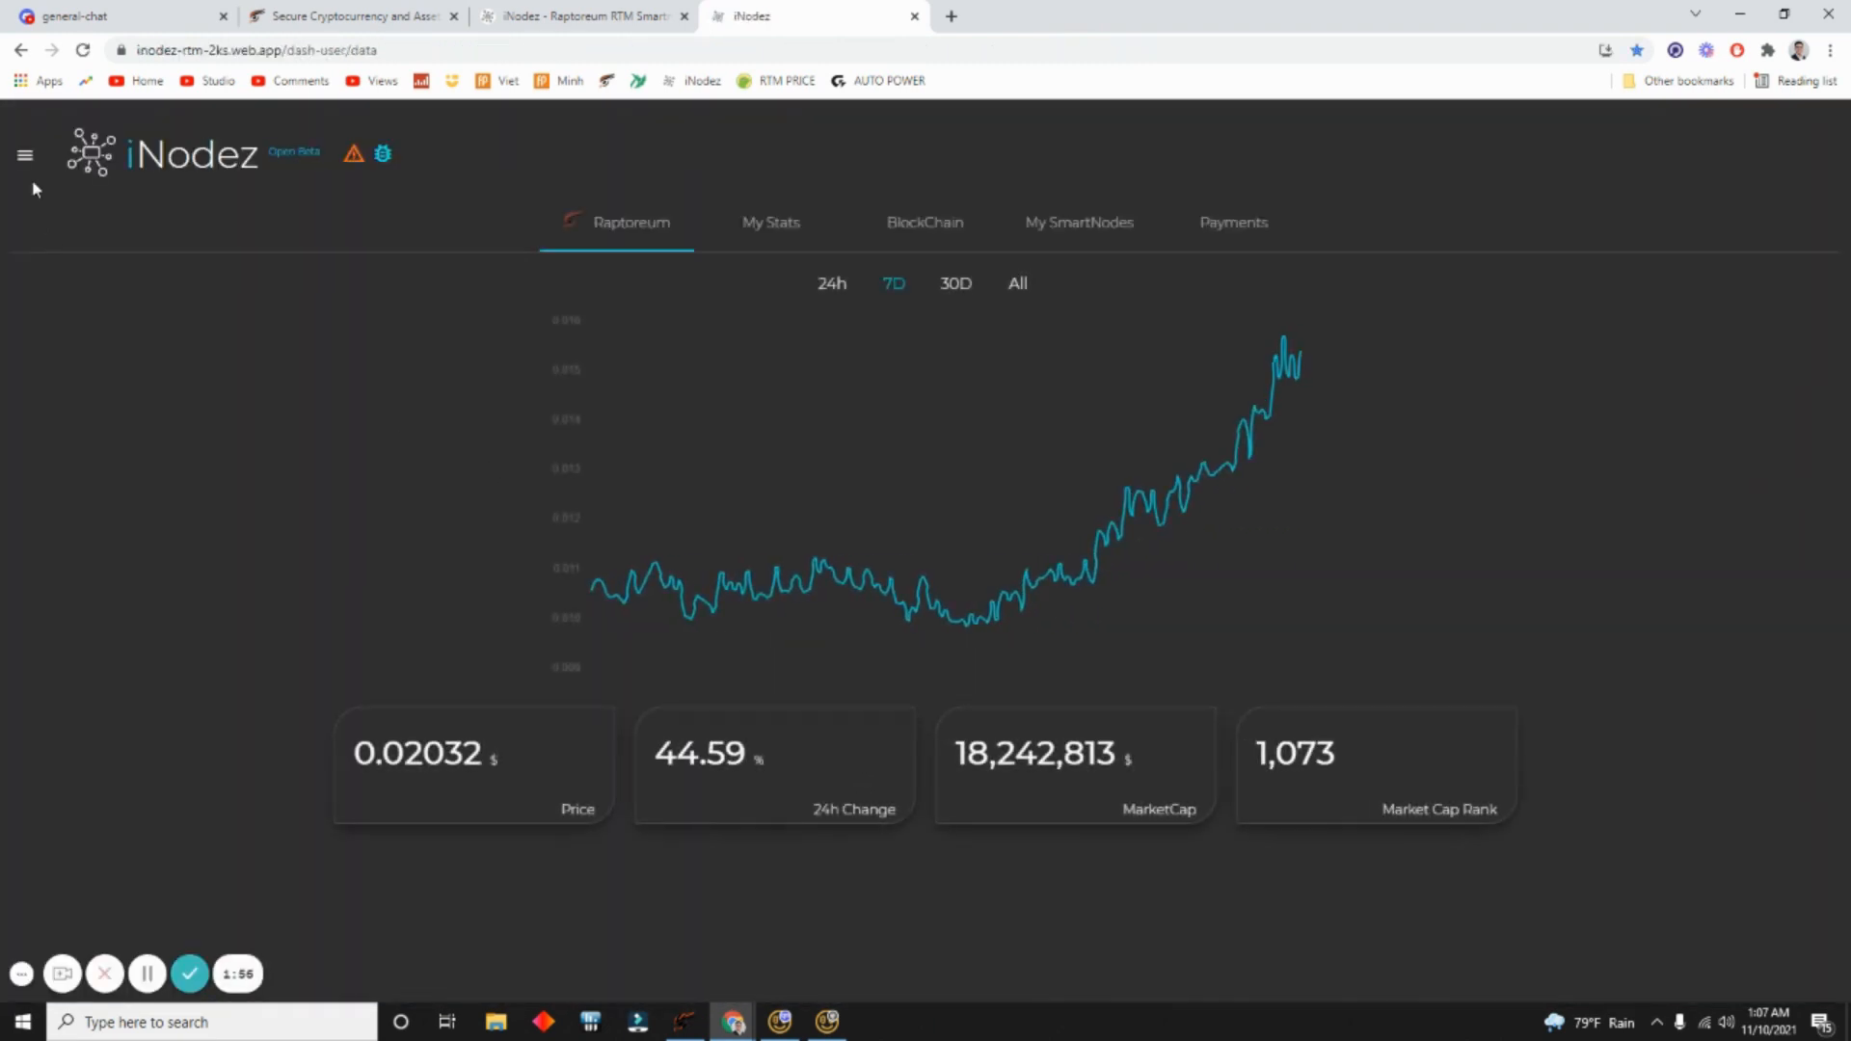
Step: Examine the iNodez account settings for display name, favourite currency, dashboard currencies and payout reinvestment
{"action": "left_click", "coordinate": [25, 155]}
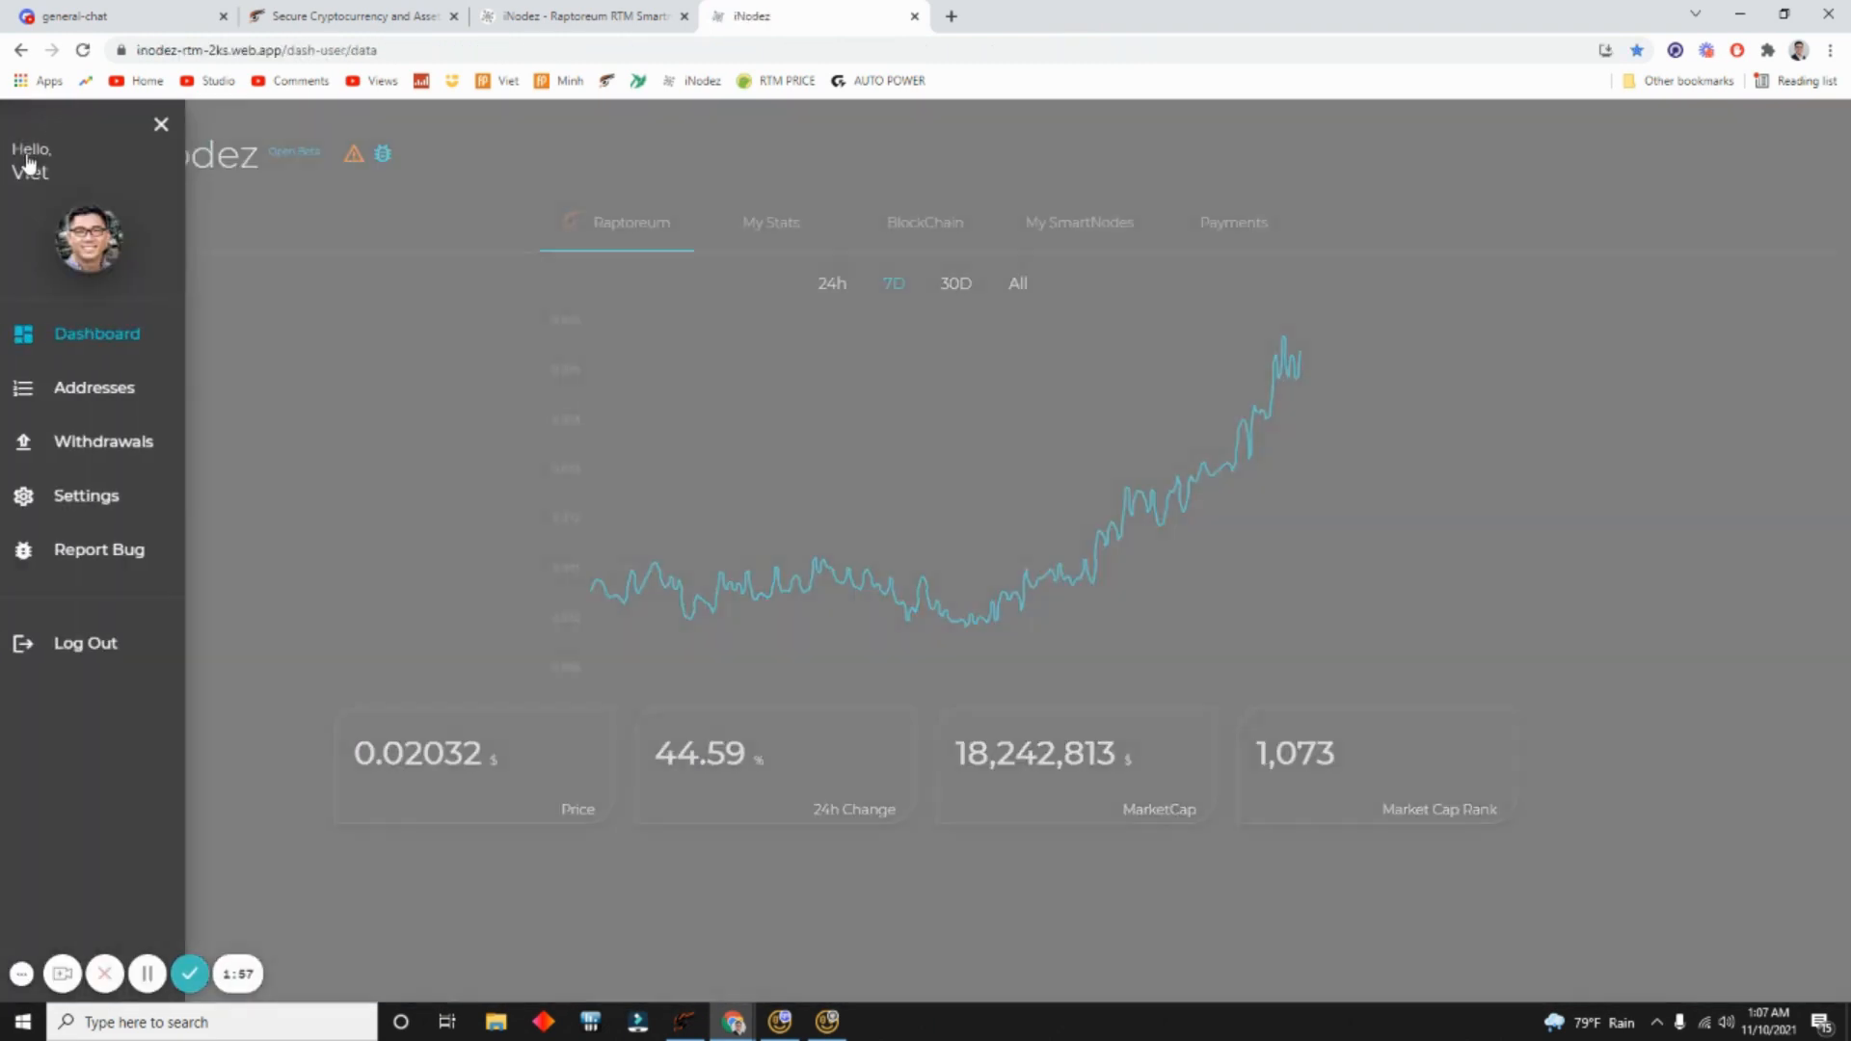
{"action": "left_click", "coordinate": [102, 499]}
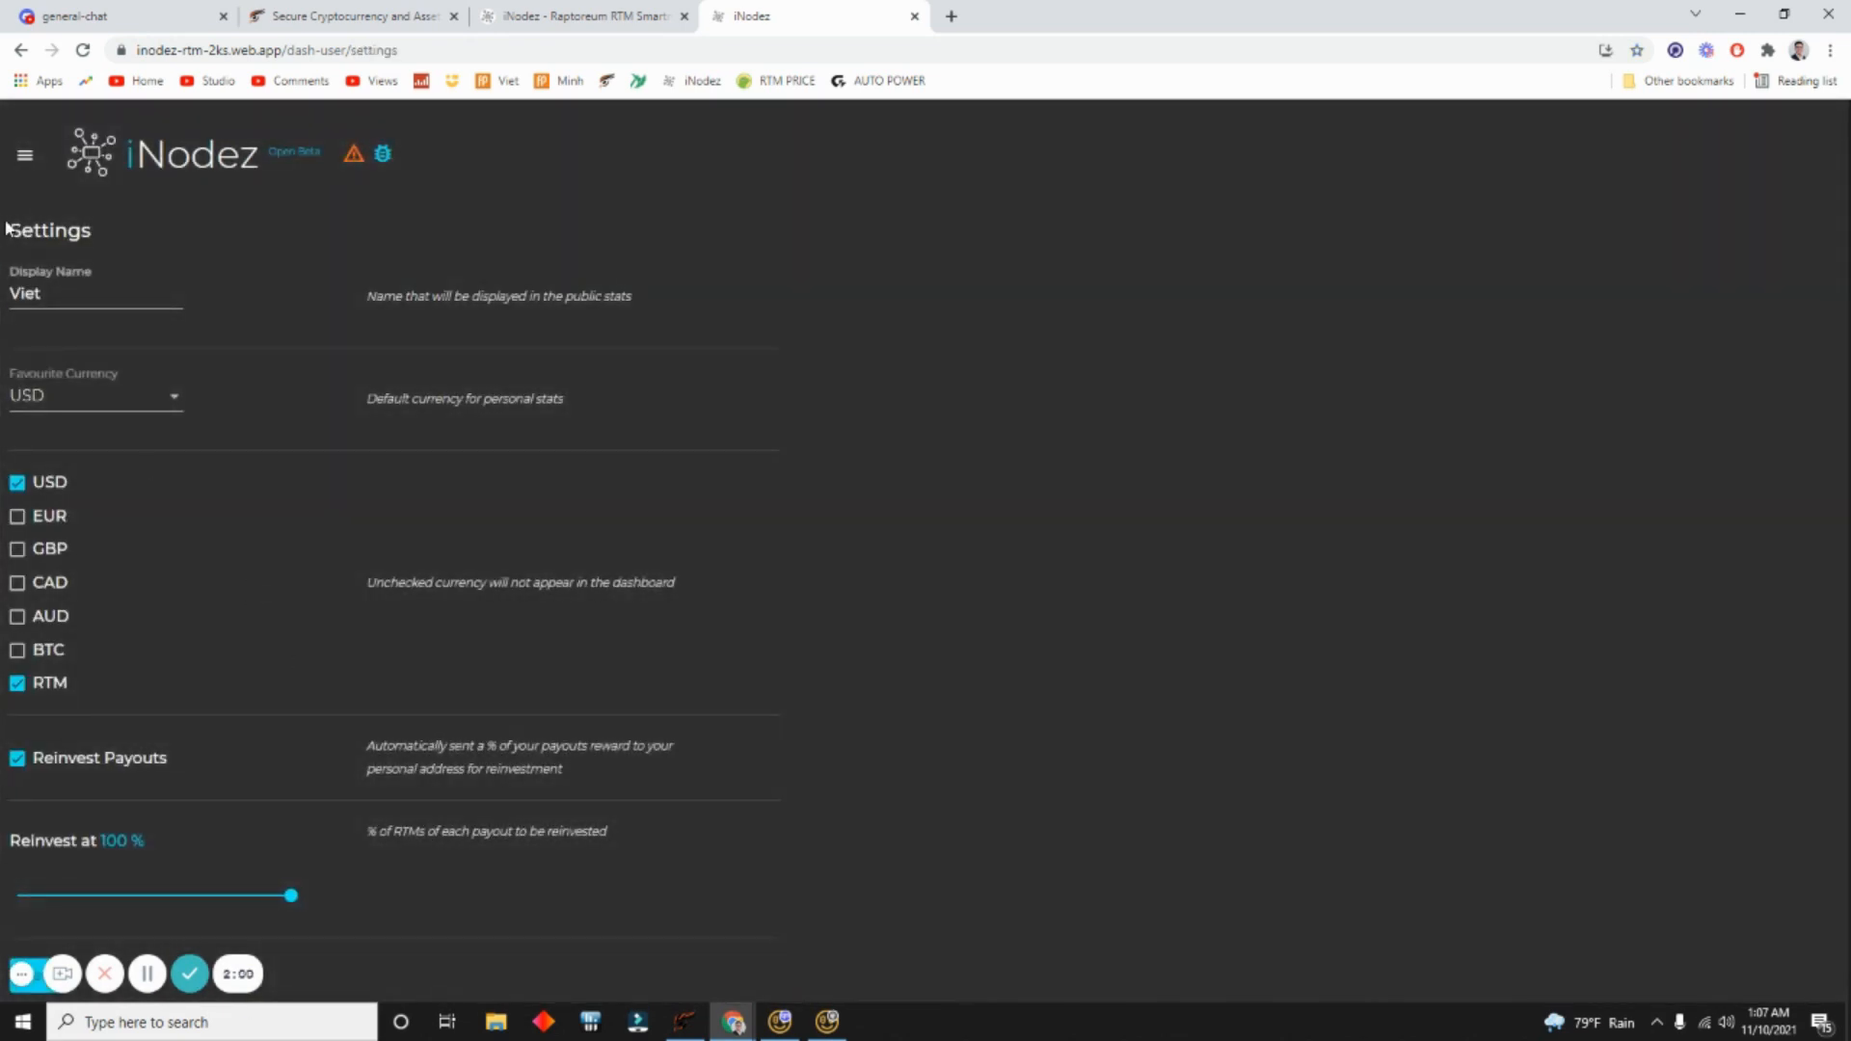
{"action": "left_click", "coordinate": [77, 294]}
{"action": "left_click", "coordinate": [99, 403]}
{"action": "left_click", "coordinate": [99, 403]}
{"action": "scroll", "coordinate": [49, 540], "scroll_direction": "down", "scroll_amount": 1}
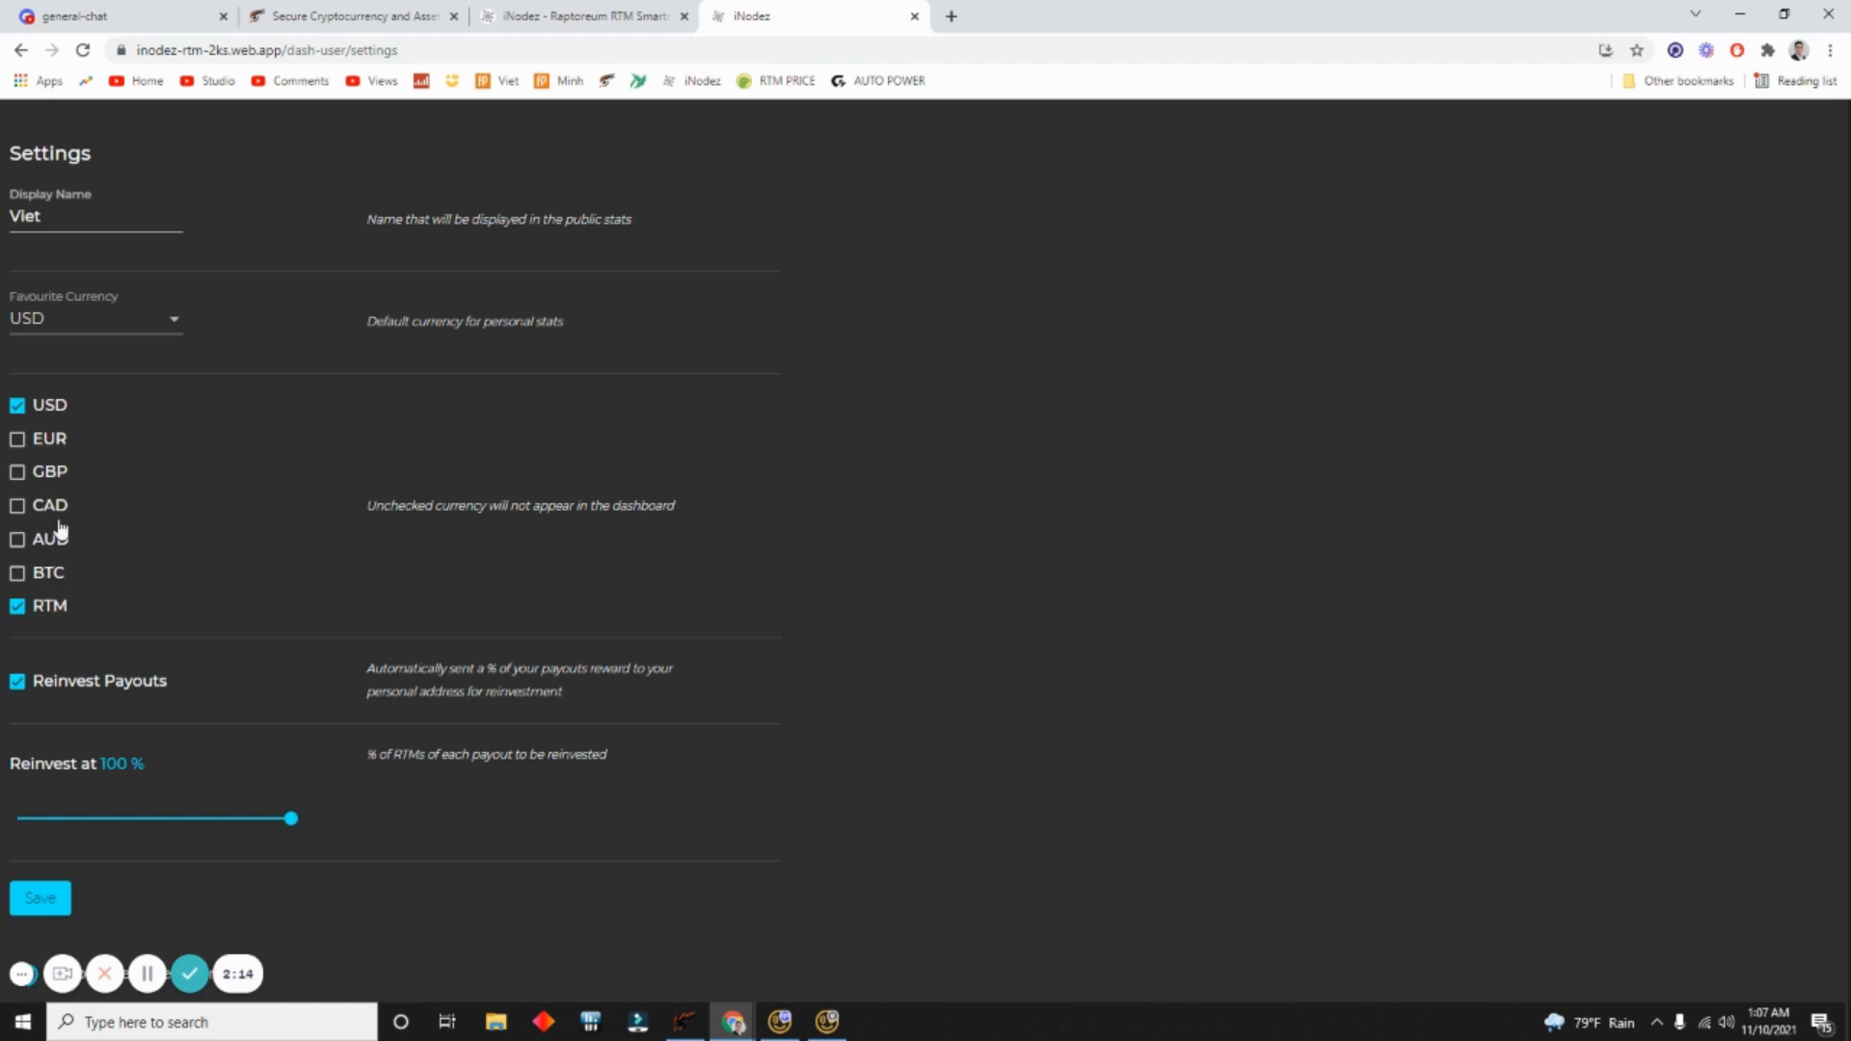
{"action": "left_click", "coordinate": [17, 683]}
{"action": "left_click", "coordinate": [18, 682]}
{"action": "scroll", "coordinate": [127, 647], "scroll_direction": "up", "scroll_amount": 1}
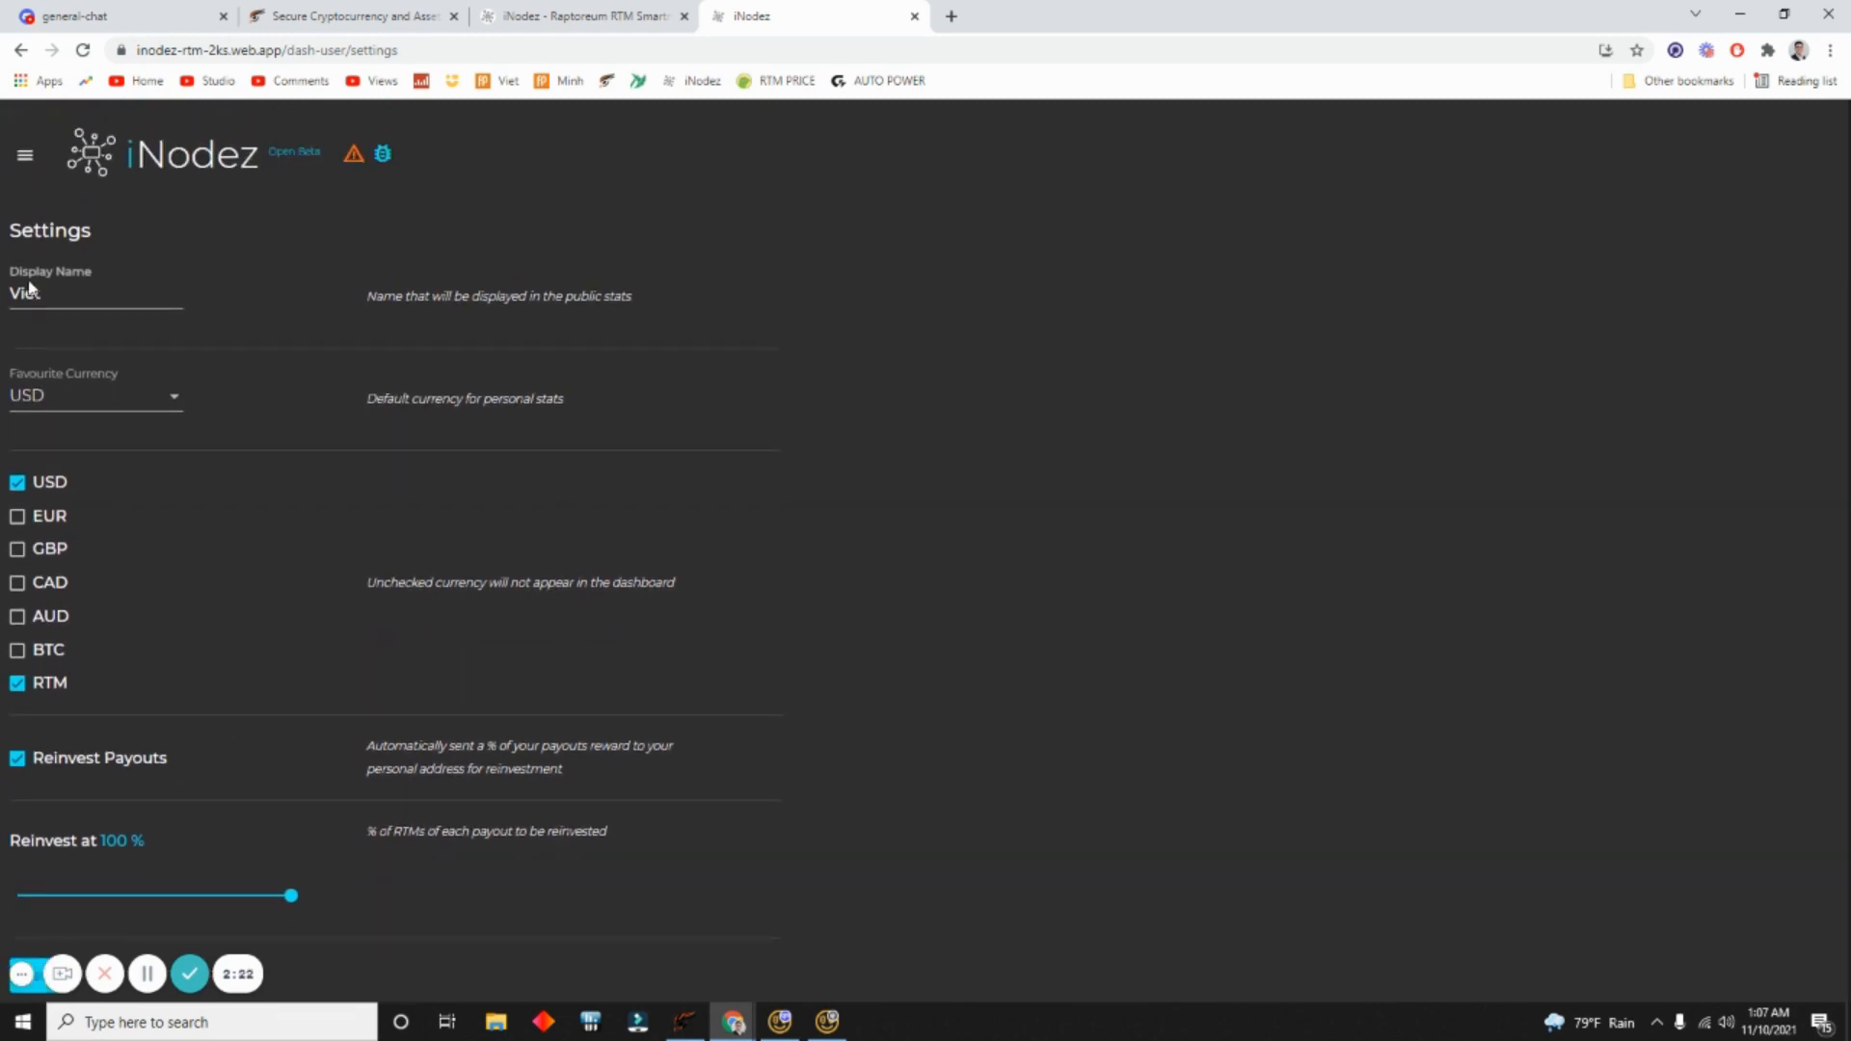
Step: Copy the personal onboarding address from the iNodez address management page
{"action": "left_click", "coordinate": [24, 164]}
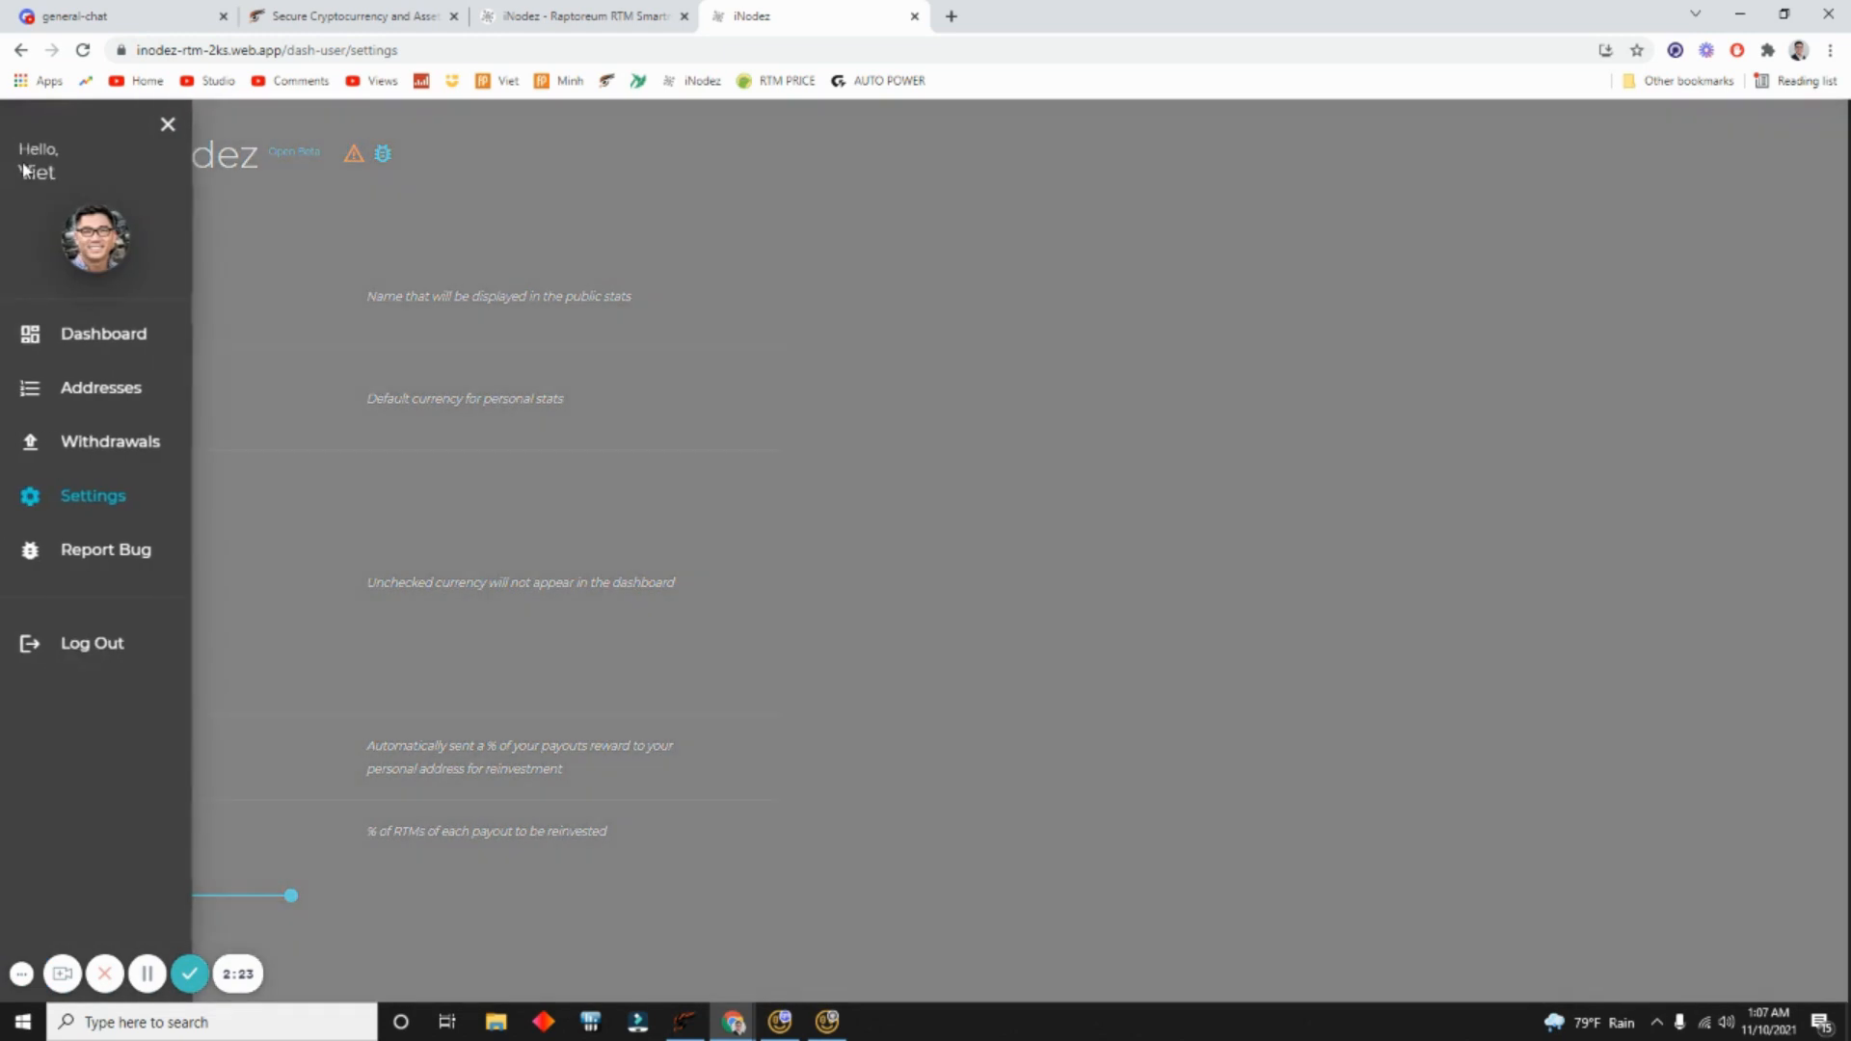
{"action": "left_click", "coordinate": [106, 396]}
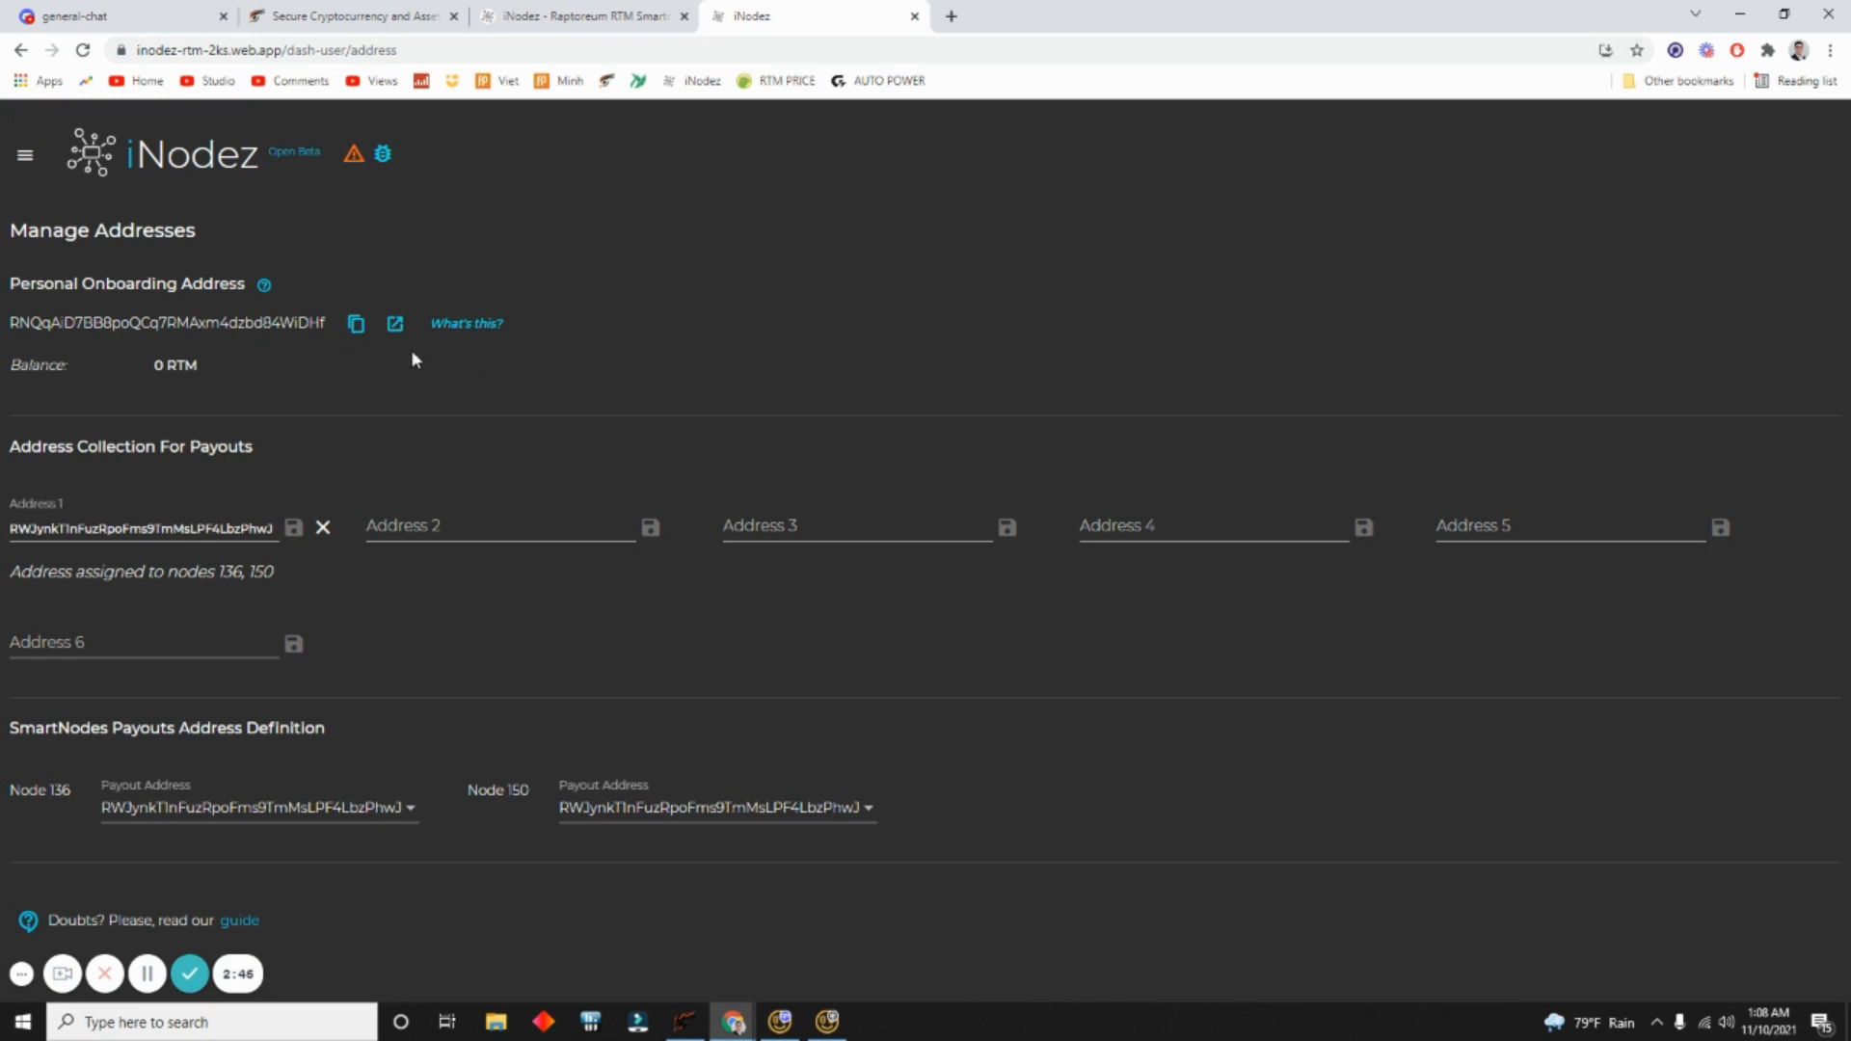
{"action": "left_click", "coordinate": [356, 324]}
Step: Switch to the Raptoreum Core wallet and fill in a payment of 5800 RTM to the copied onboarding address, labelled iNodez
{"action": "left_click", "coordinate": [690, 1029]}
{"action": "left_click", "coordinate": [588, 294]}
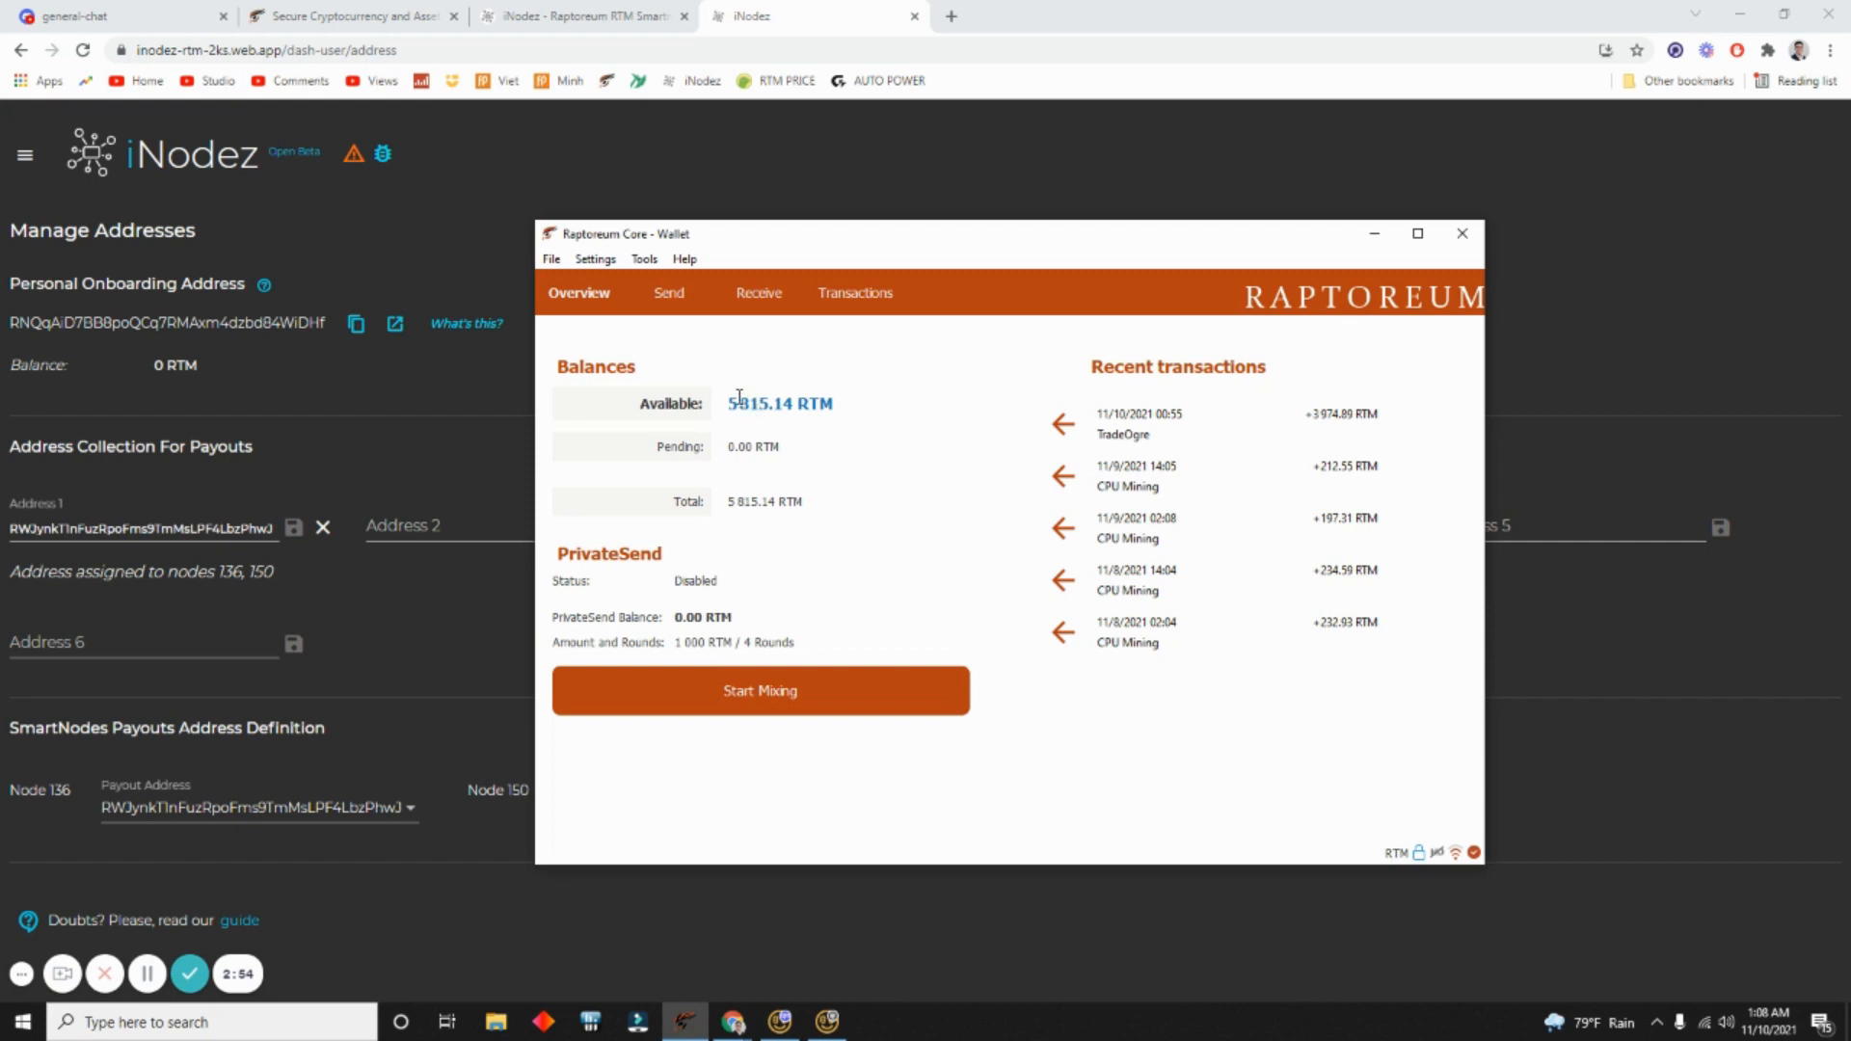
{"action": "left_click", "coordinate": [673, 296]}
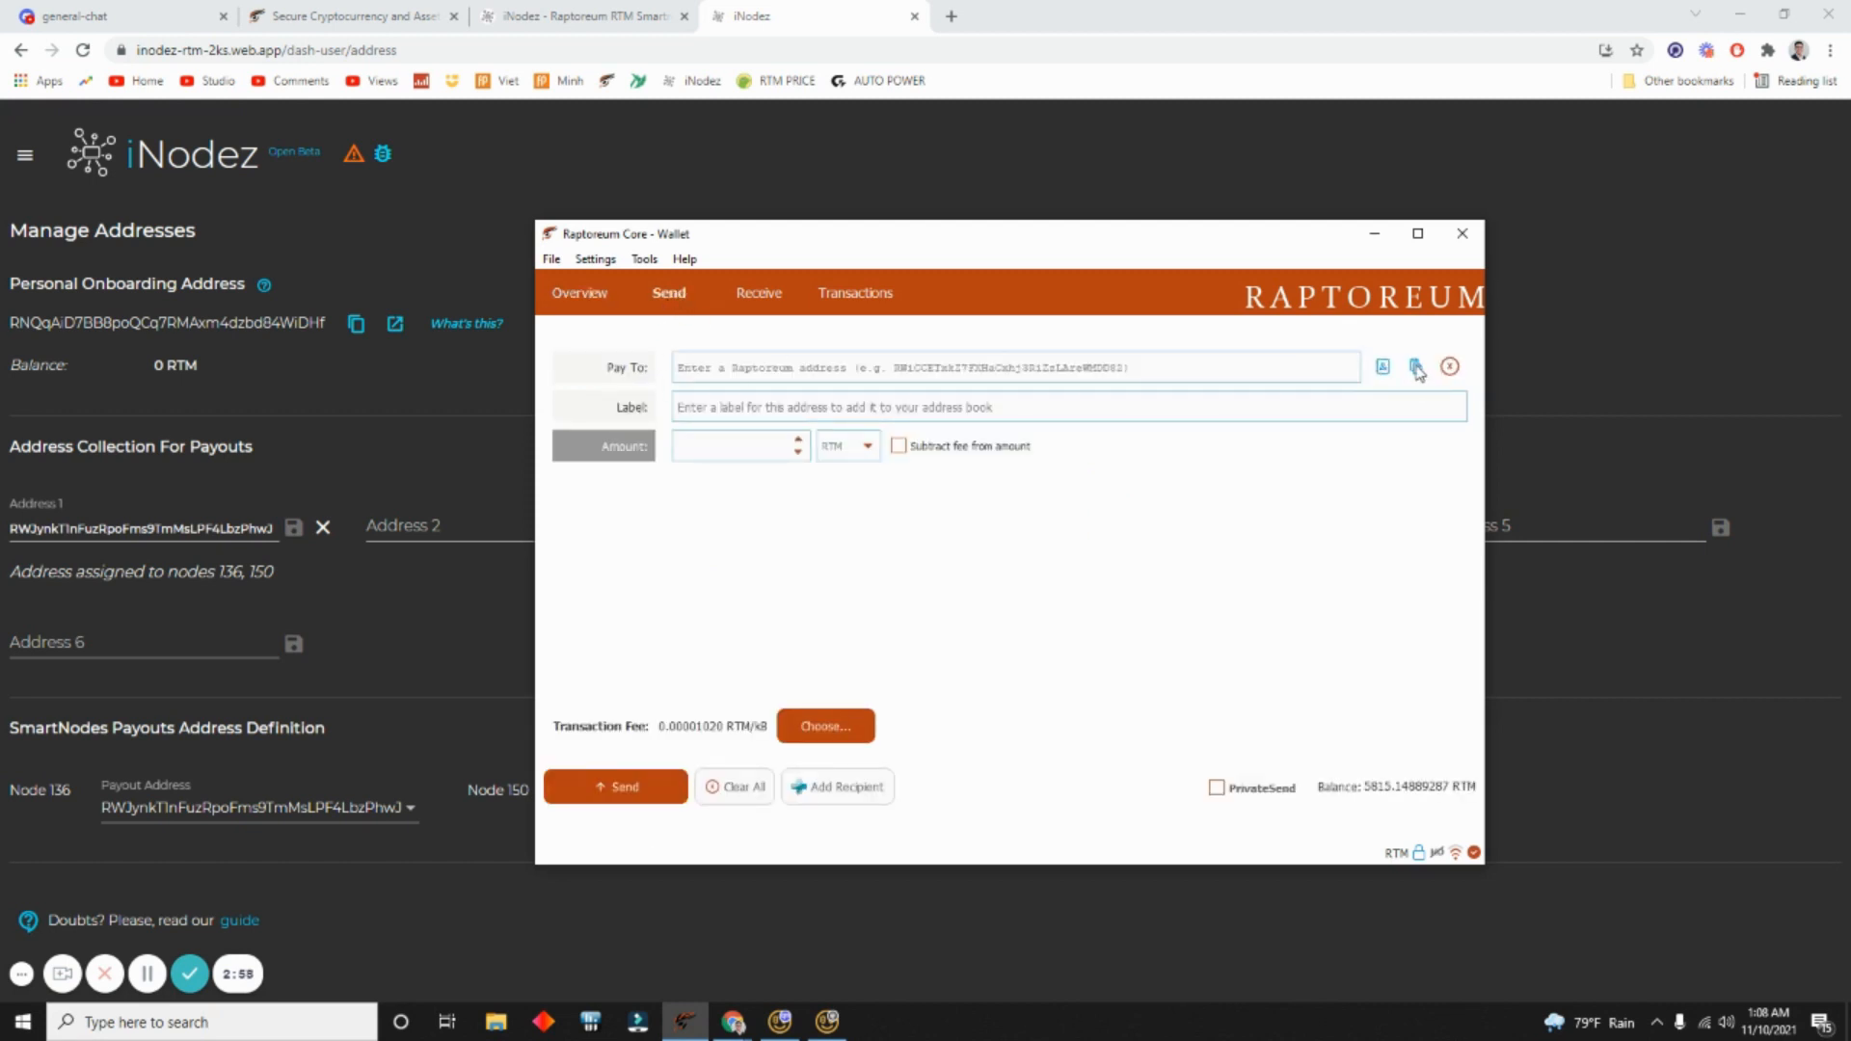
{"action": "left_click", "coordinate": [1382, 367]}
{"action": "left_click", "coordinate": [682, 461]}
{"action": "double_click", "coordinate": [687, 460]}
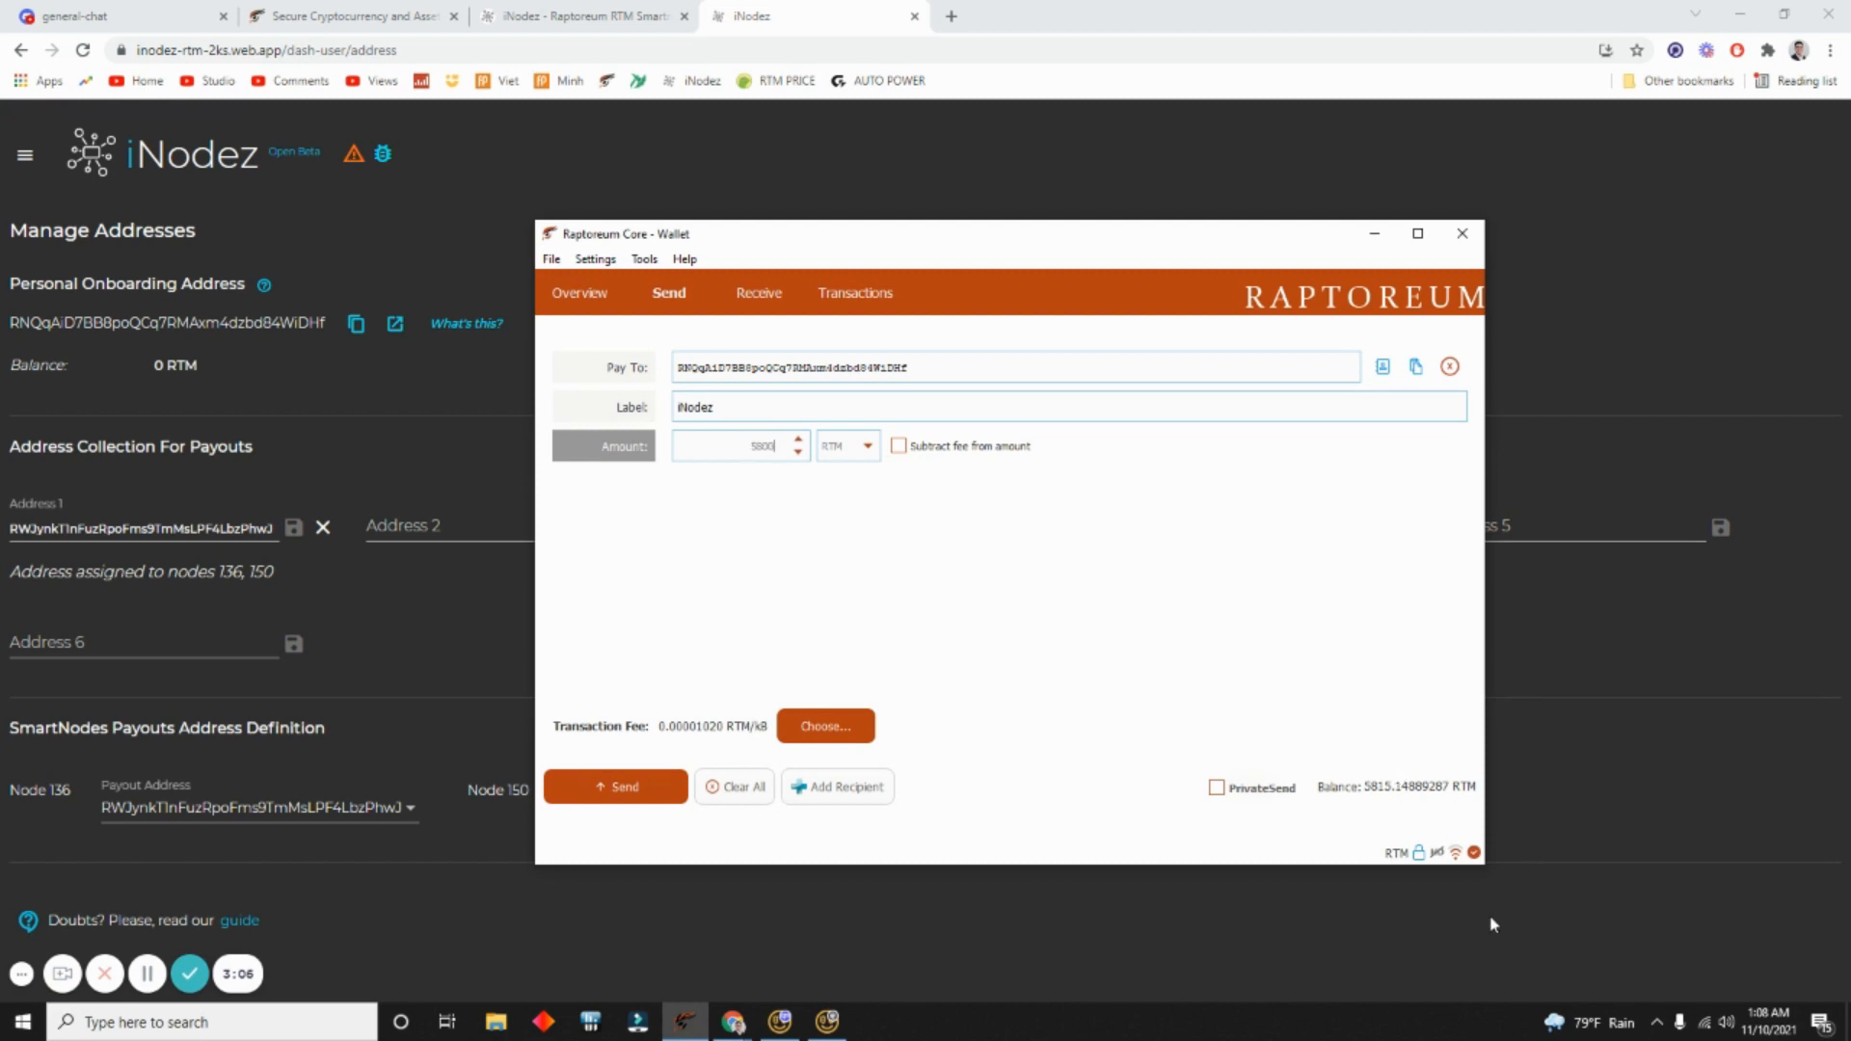
Step: Submit the payment and enter the wallet passphrase to unlock the wallet
{"action": "left_click", "coordinate": [991, 619]}
{"action": "left_click", "coordinate": [624, 788]}
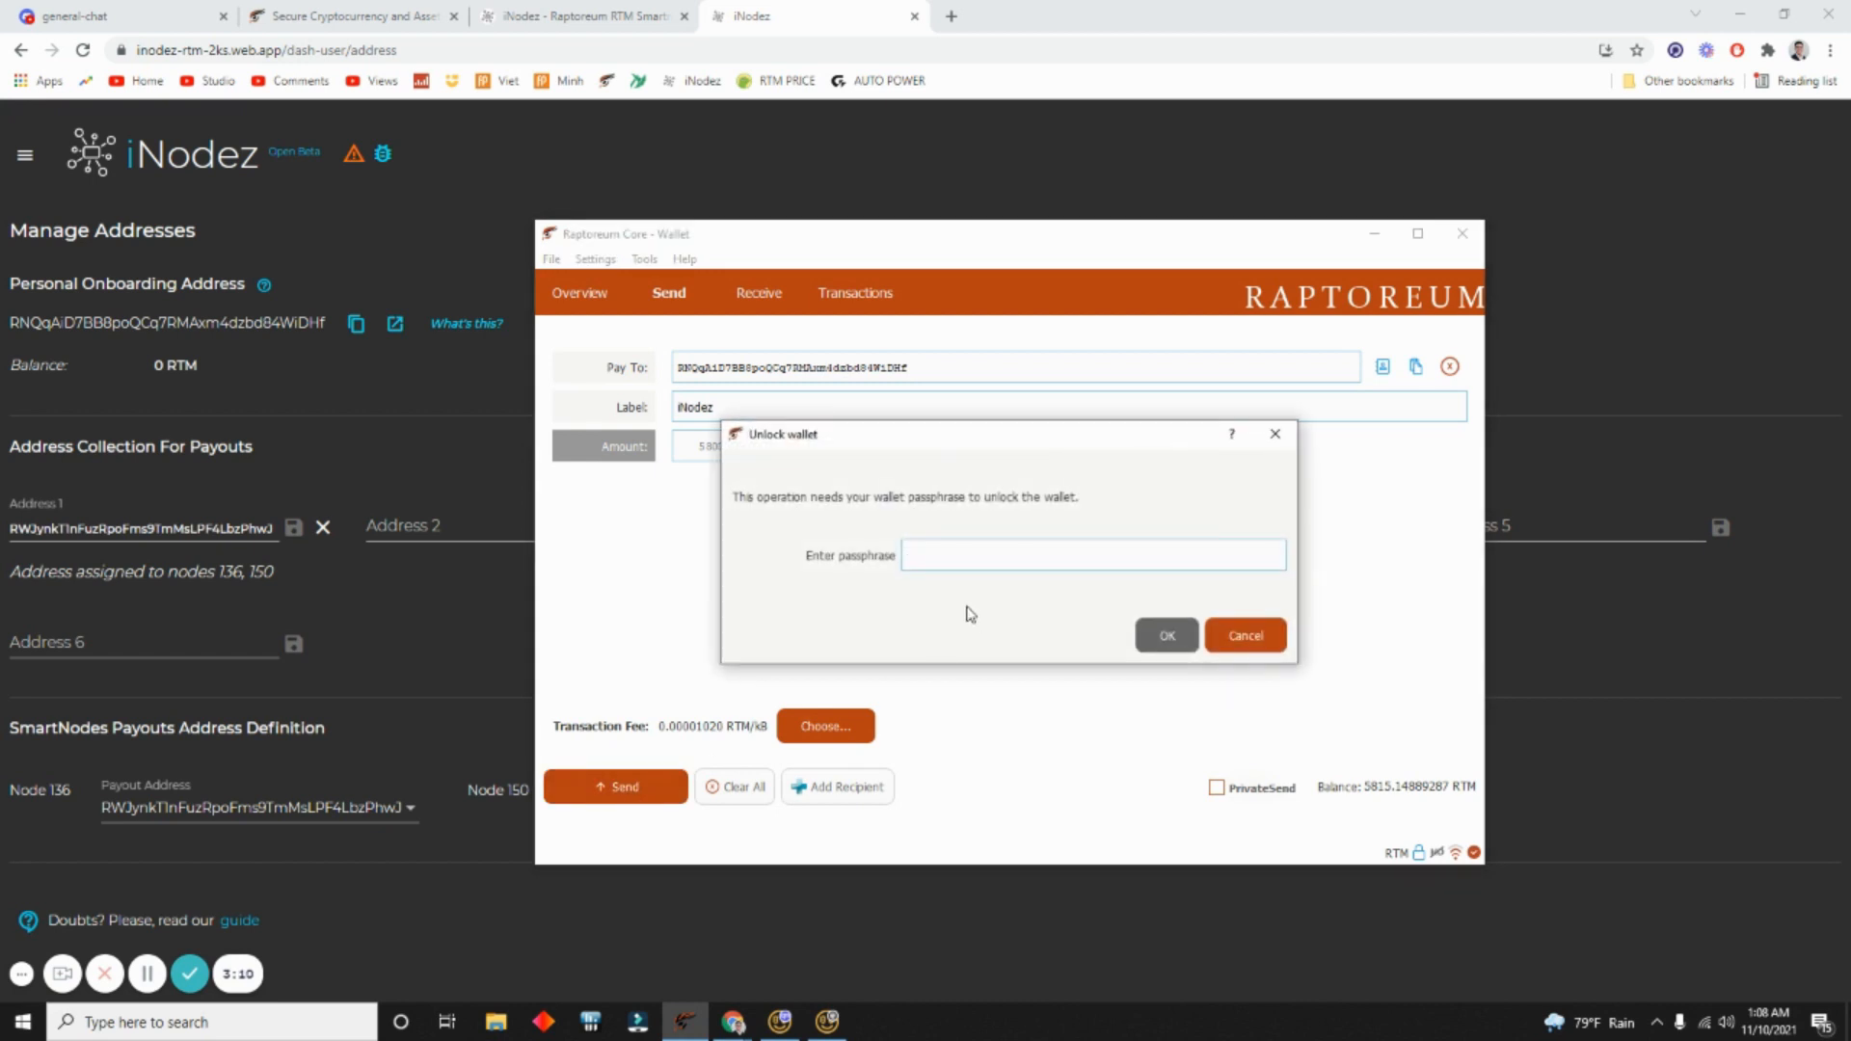
{"action": "type", "text": "••••••••••••••"}
{"action": "key", "text": "Return"}
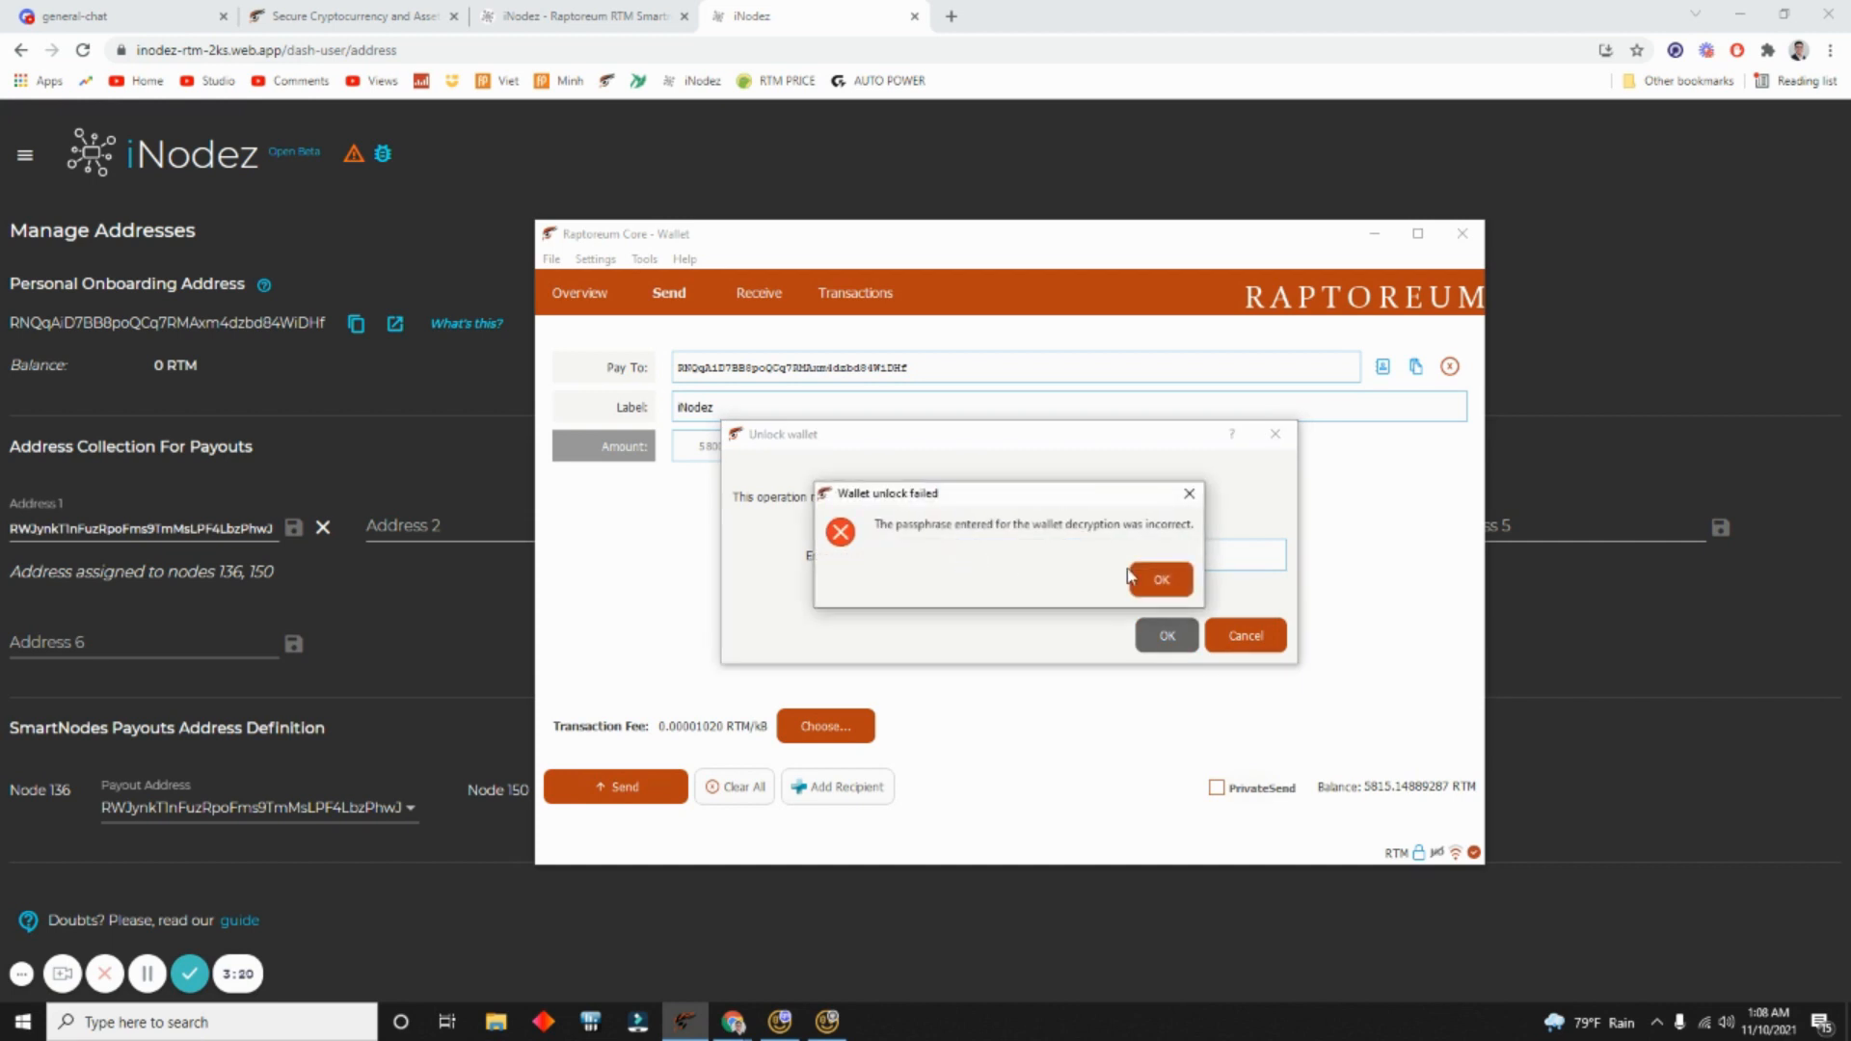
{"action": "key", "text": "Return"}
{"action": "key", "text": "Caps_Lock"}
{"action": "type", "text": "••••••••••••••••••••••"}
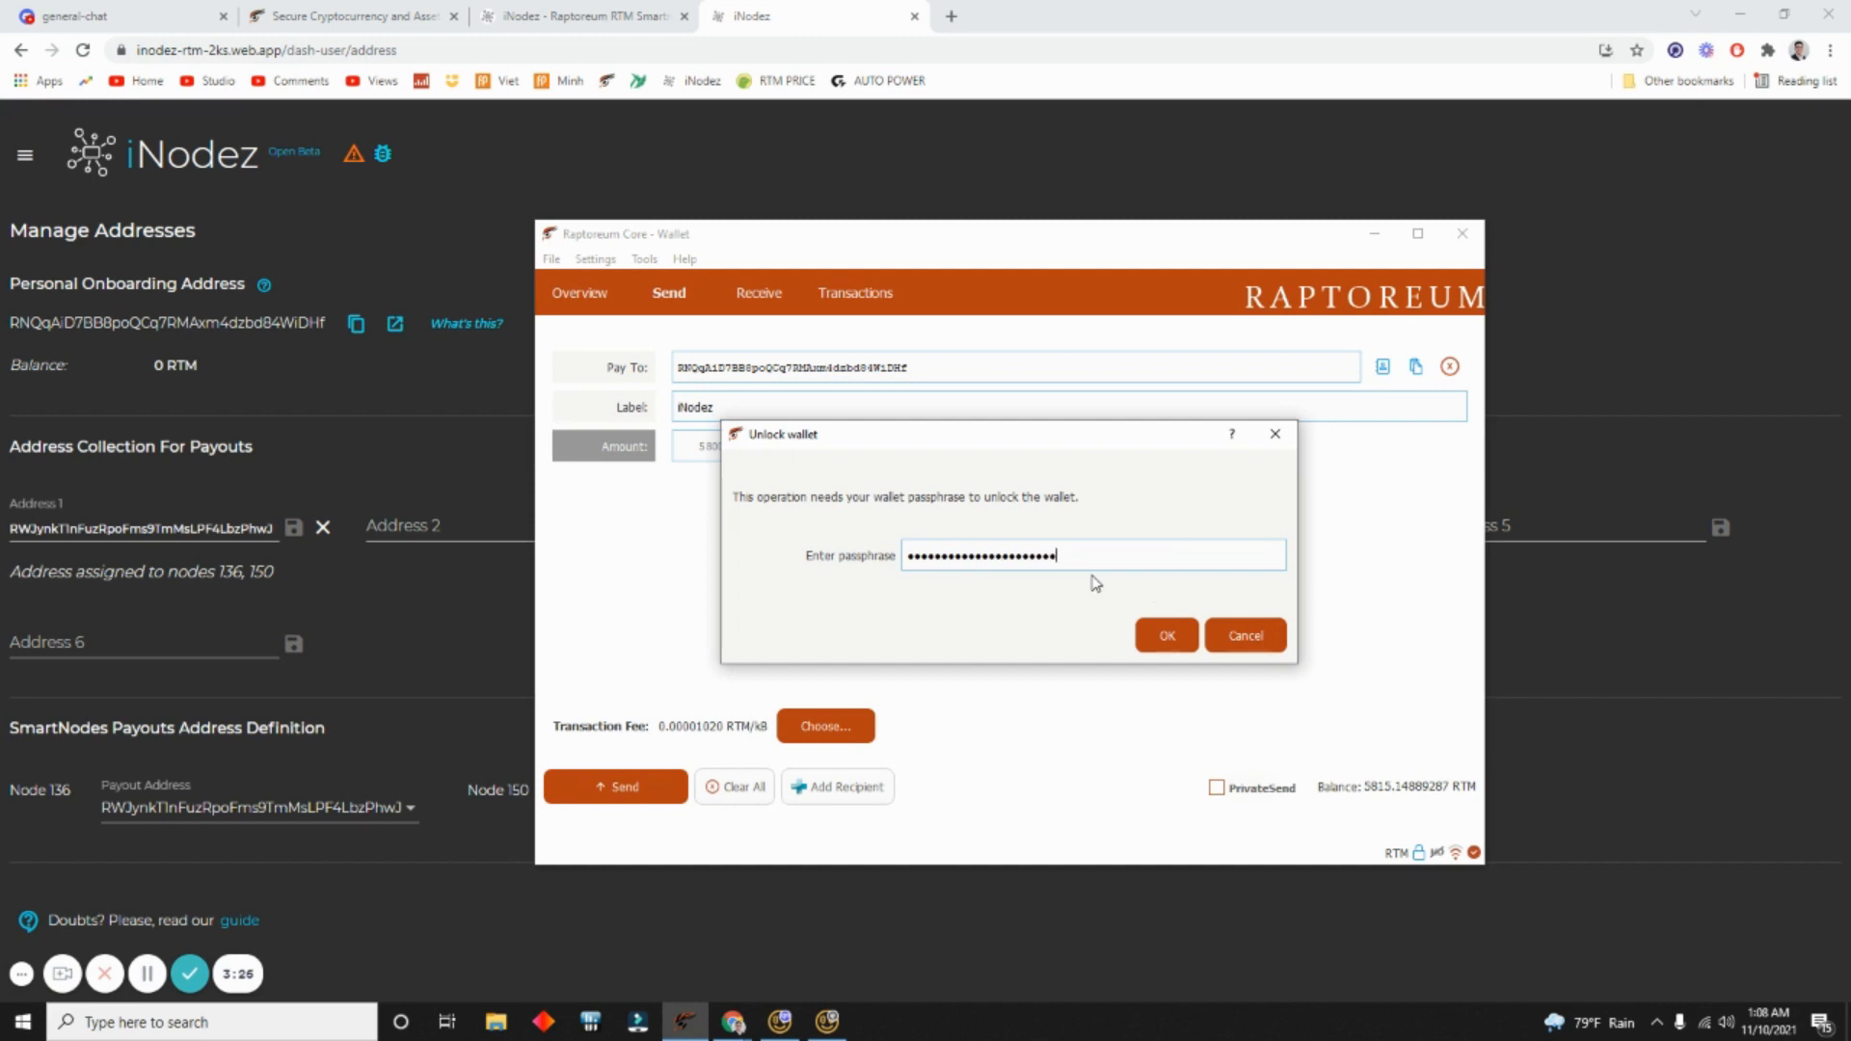
{"action": "left_click", "coordinate": [1167, 636]}
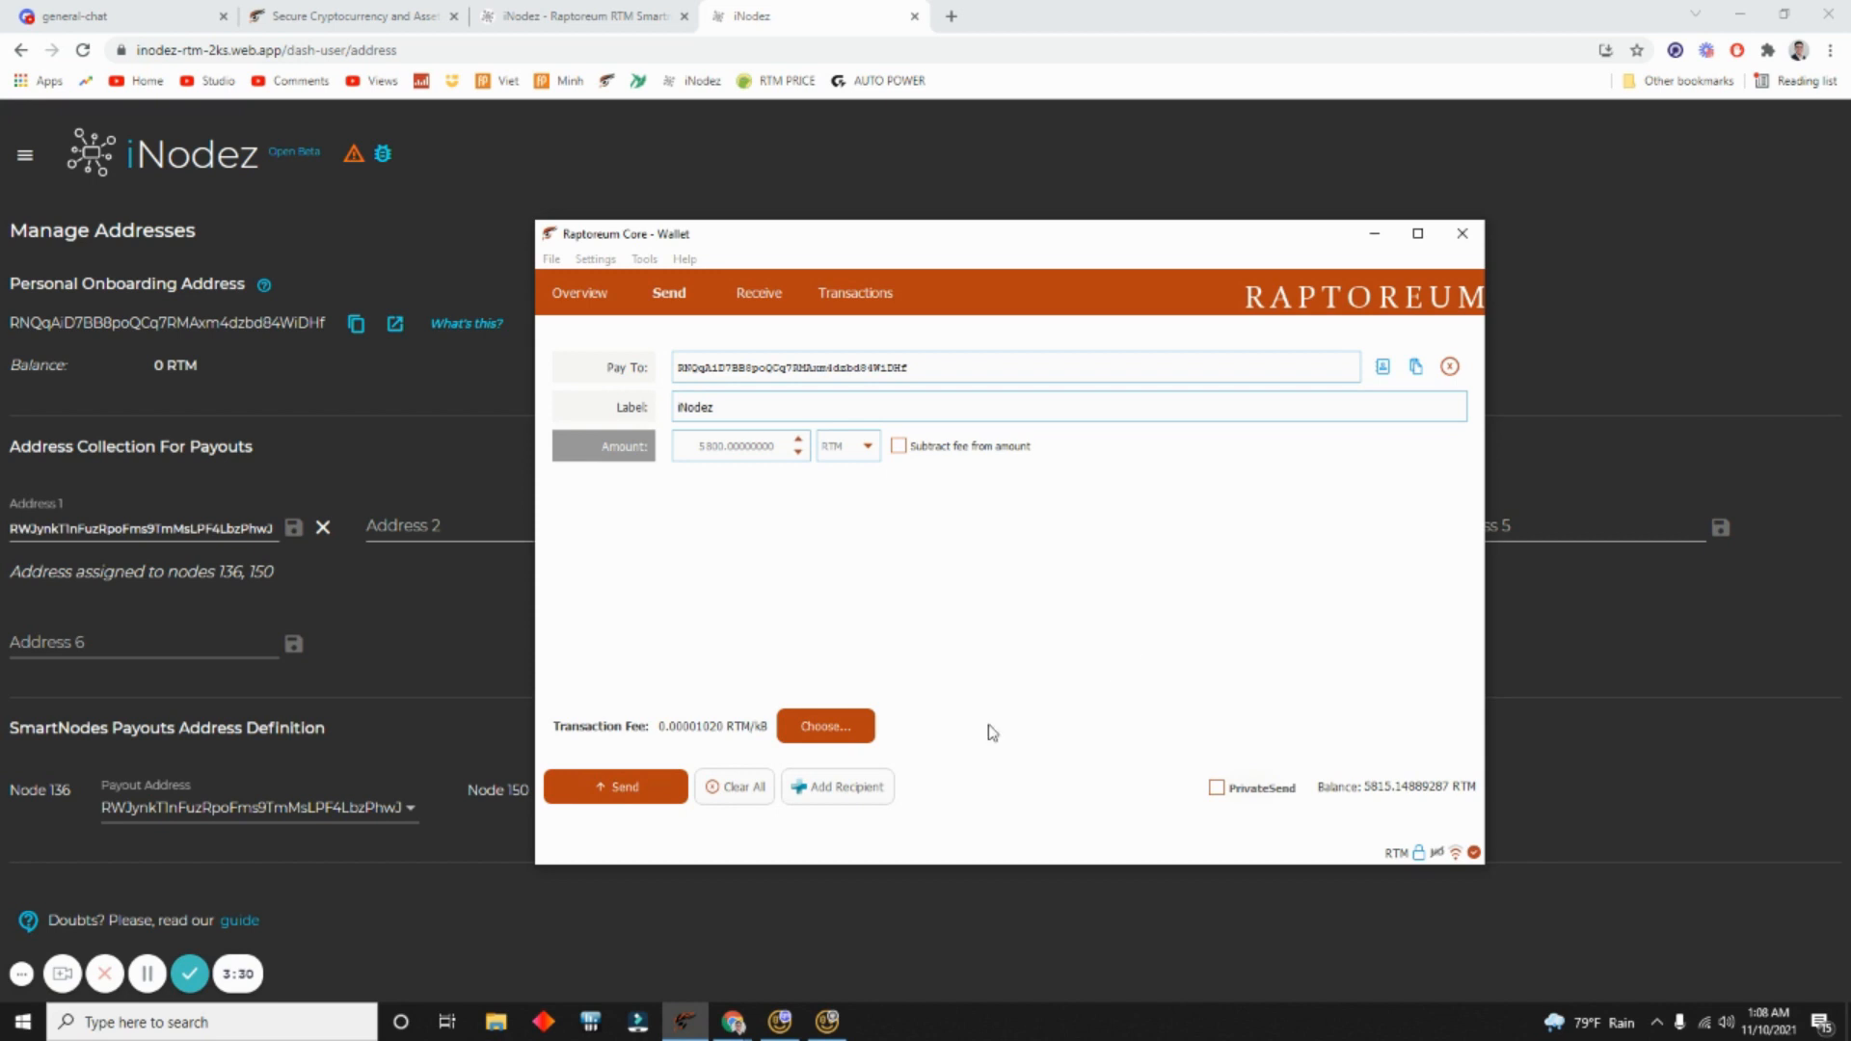
Step: Send the 5800 RTM to the iNodez address, confirm the transaction, and return to the iNodez page in the browser
{"action": "left_click", "coordinate": [653, 790]}
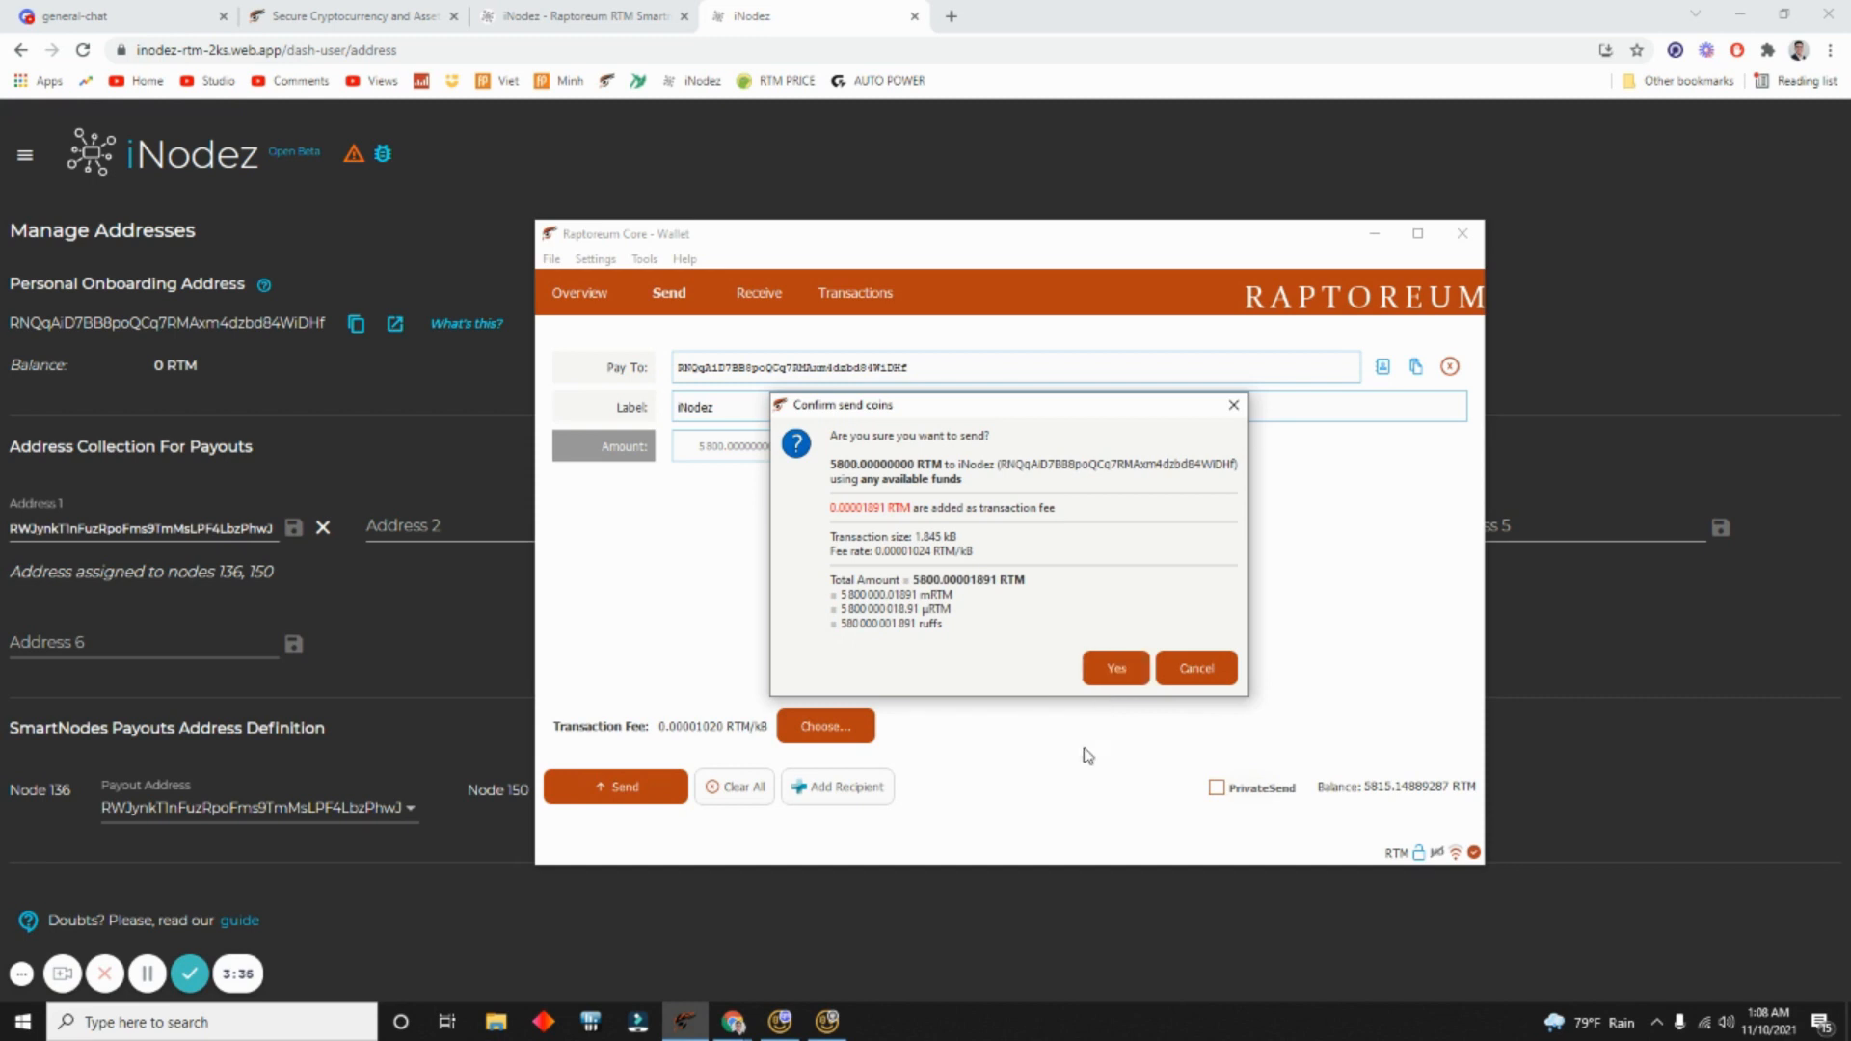
{"action": "left_click", "coordinate": [1116, 668]}
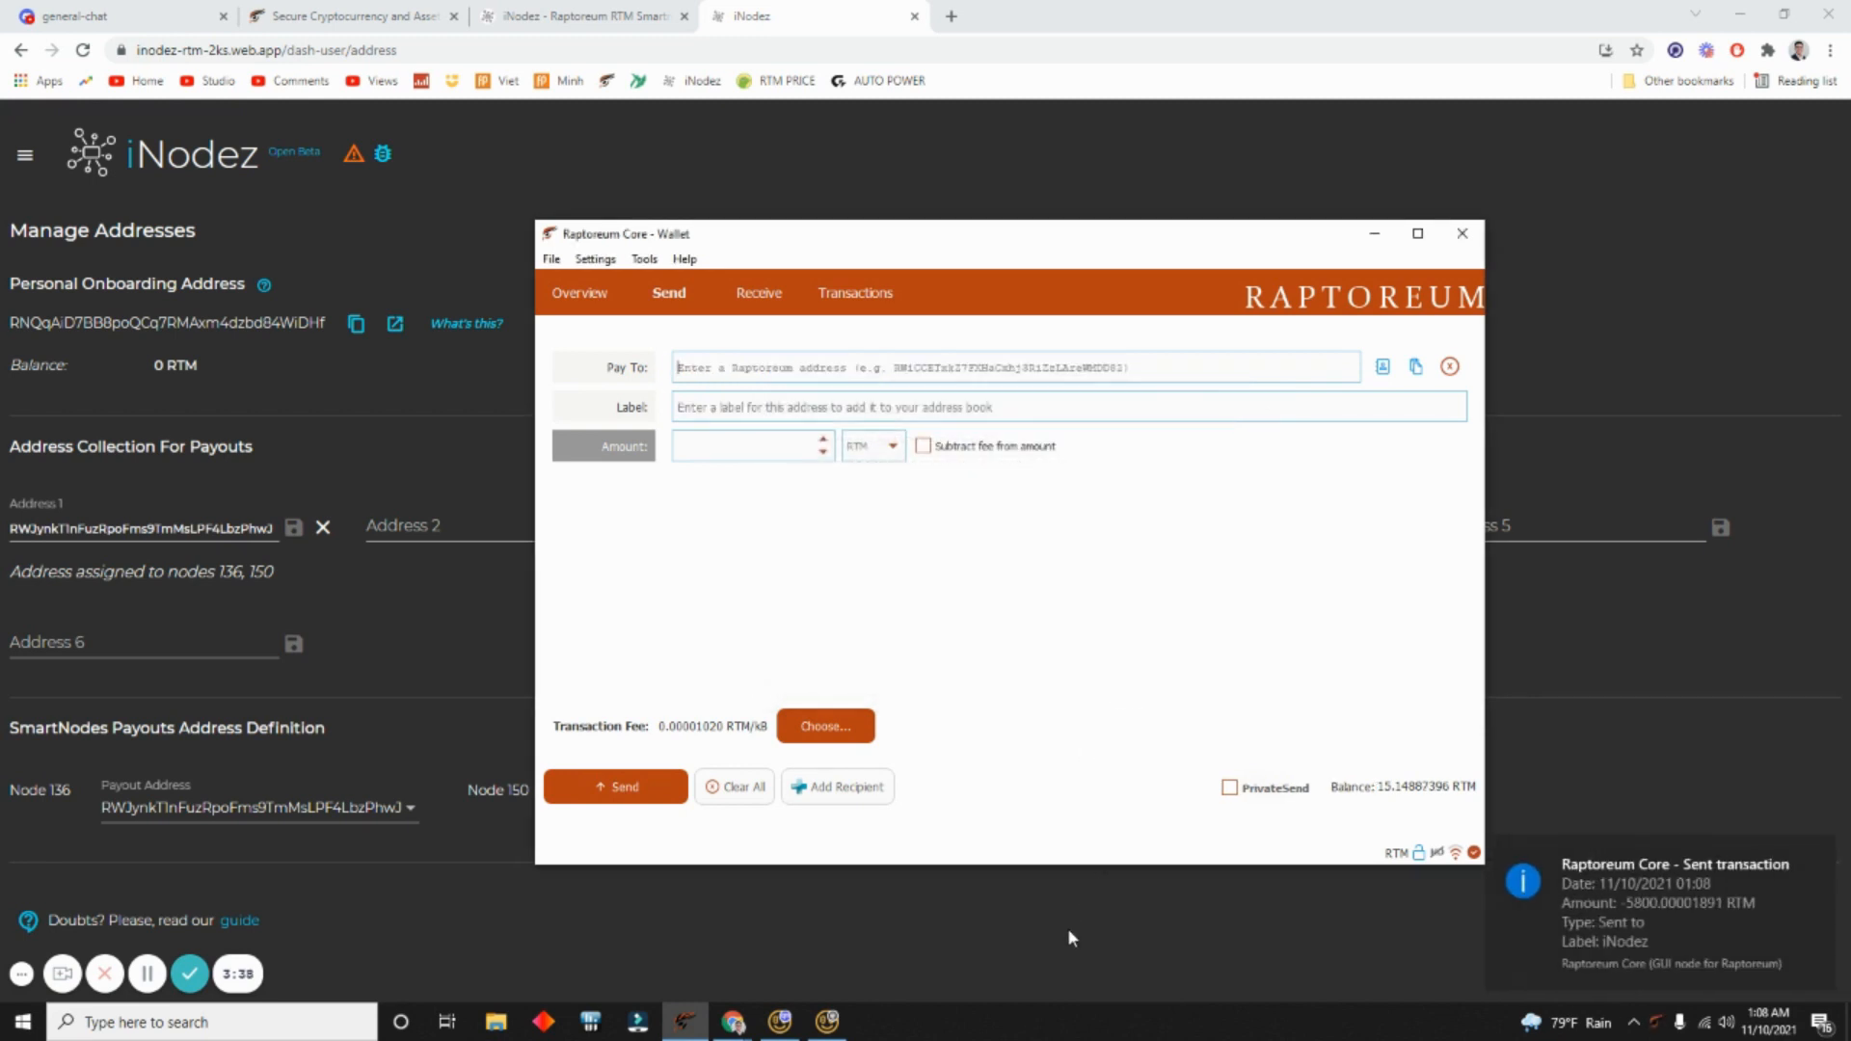
{"action": "mouse_move", "coordinate": [1631, 920]}
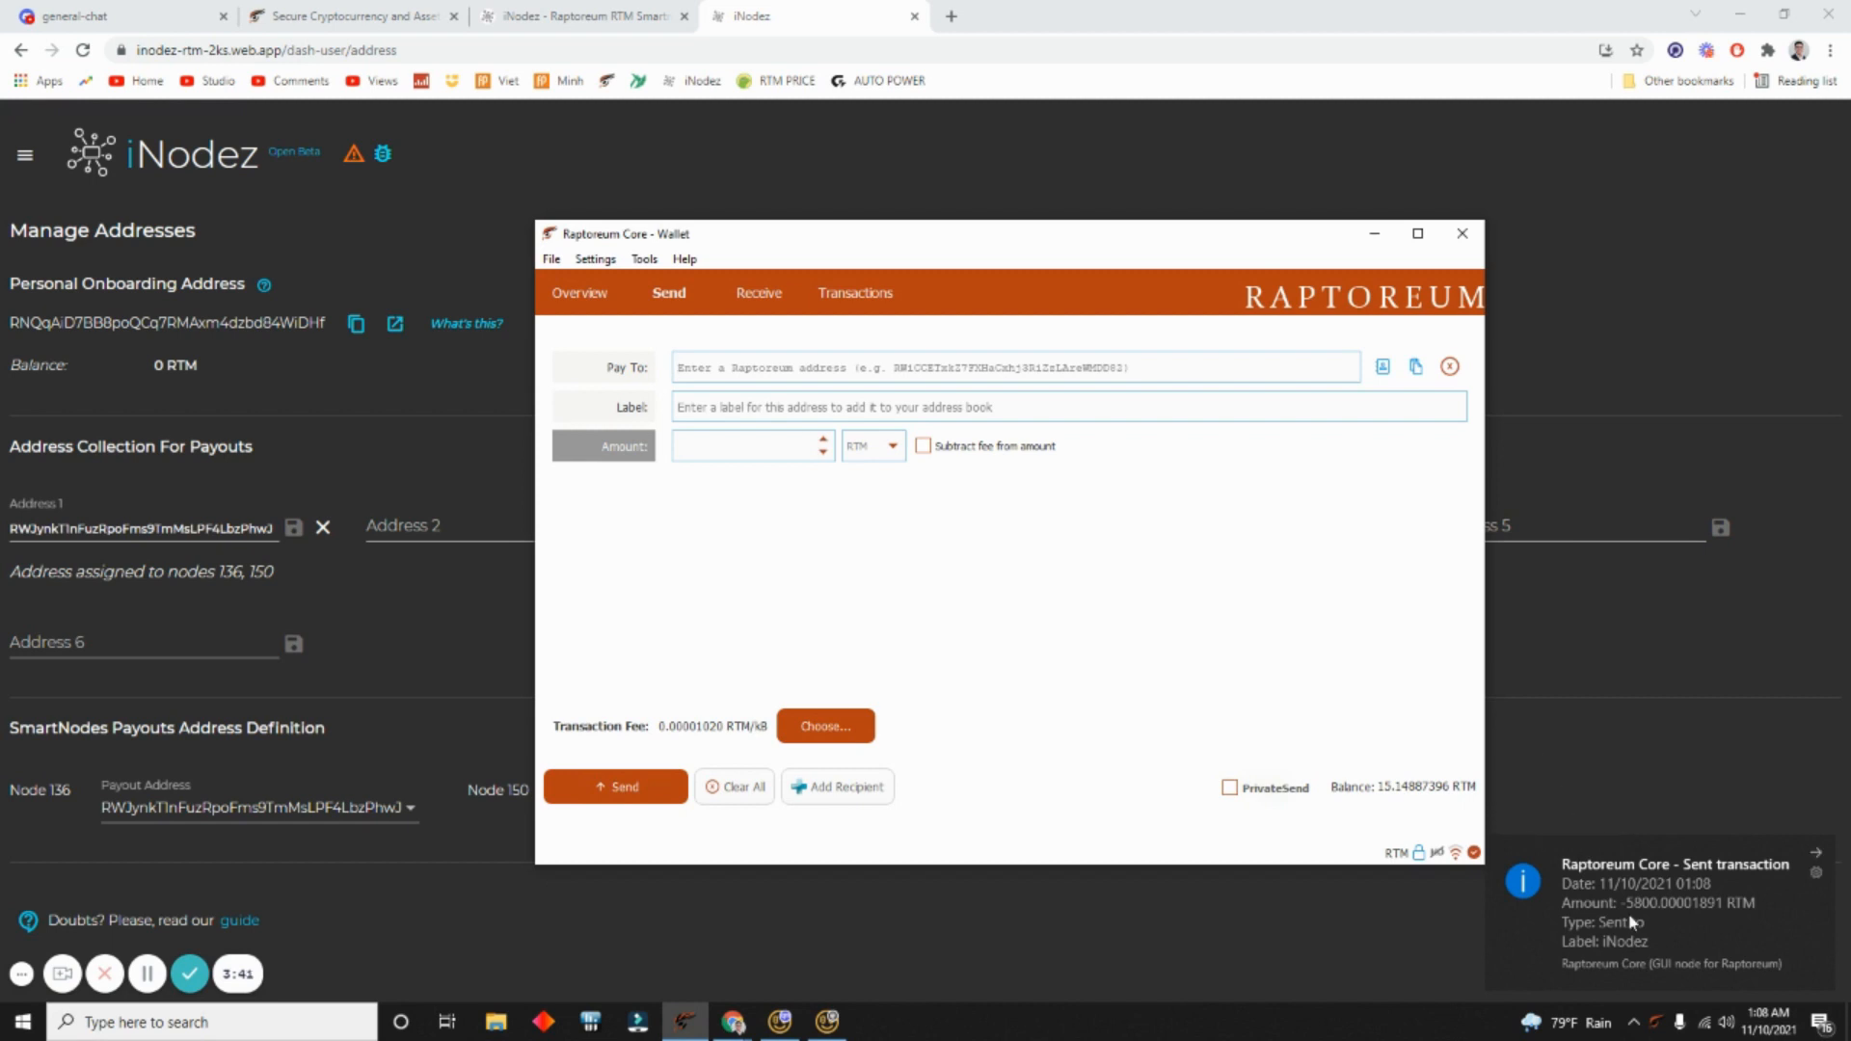
{"action": "left_click", "coordinate": [1582, 646]}
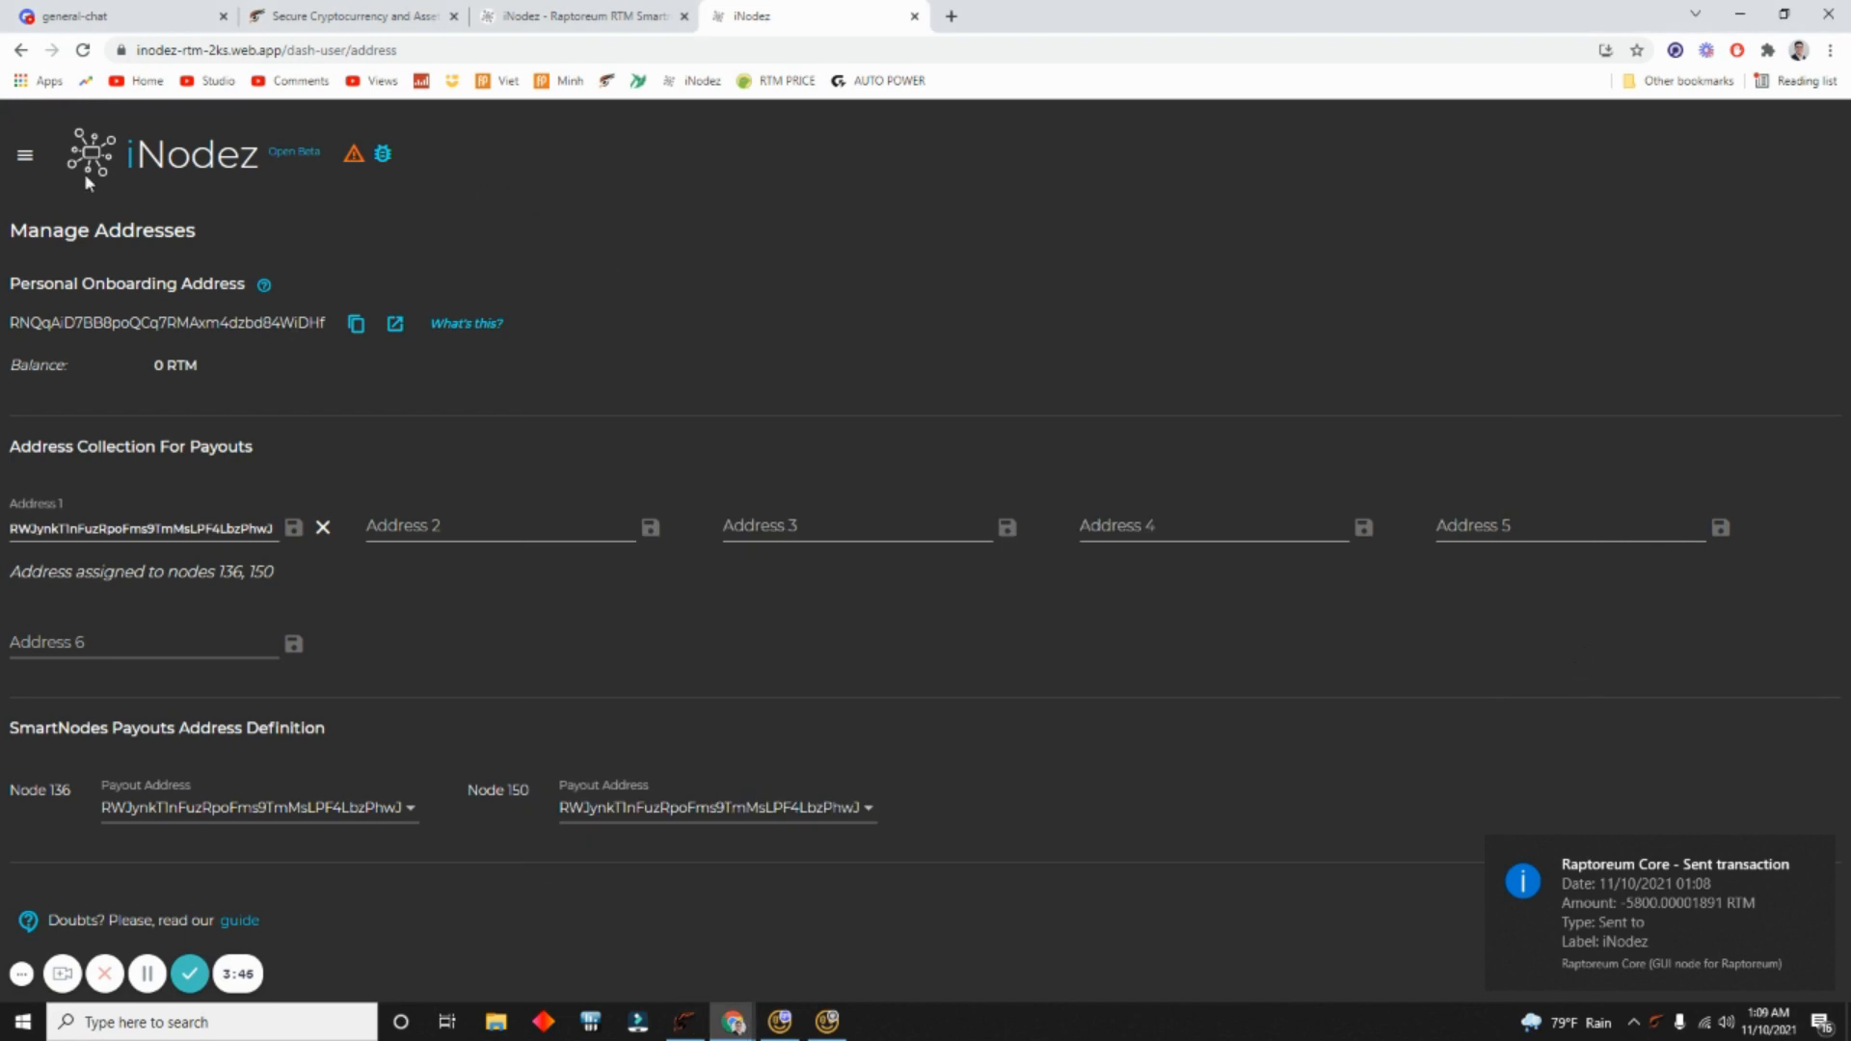
Step: View the iNodez dashboard's Raptoreum price chart, then return to the address management page
{"action": "left_click", "coordinate": [27, 156]}
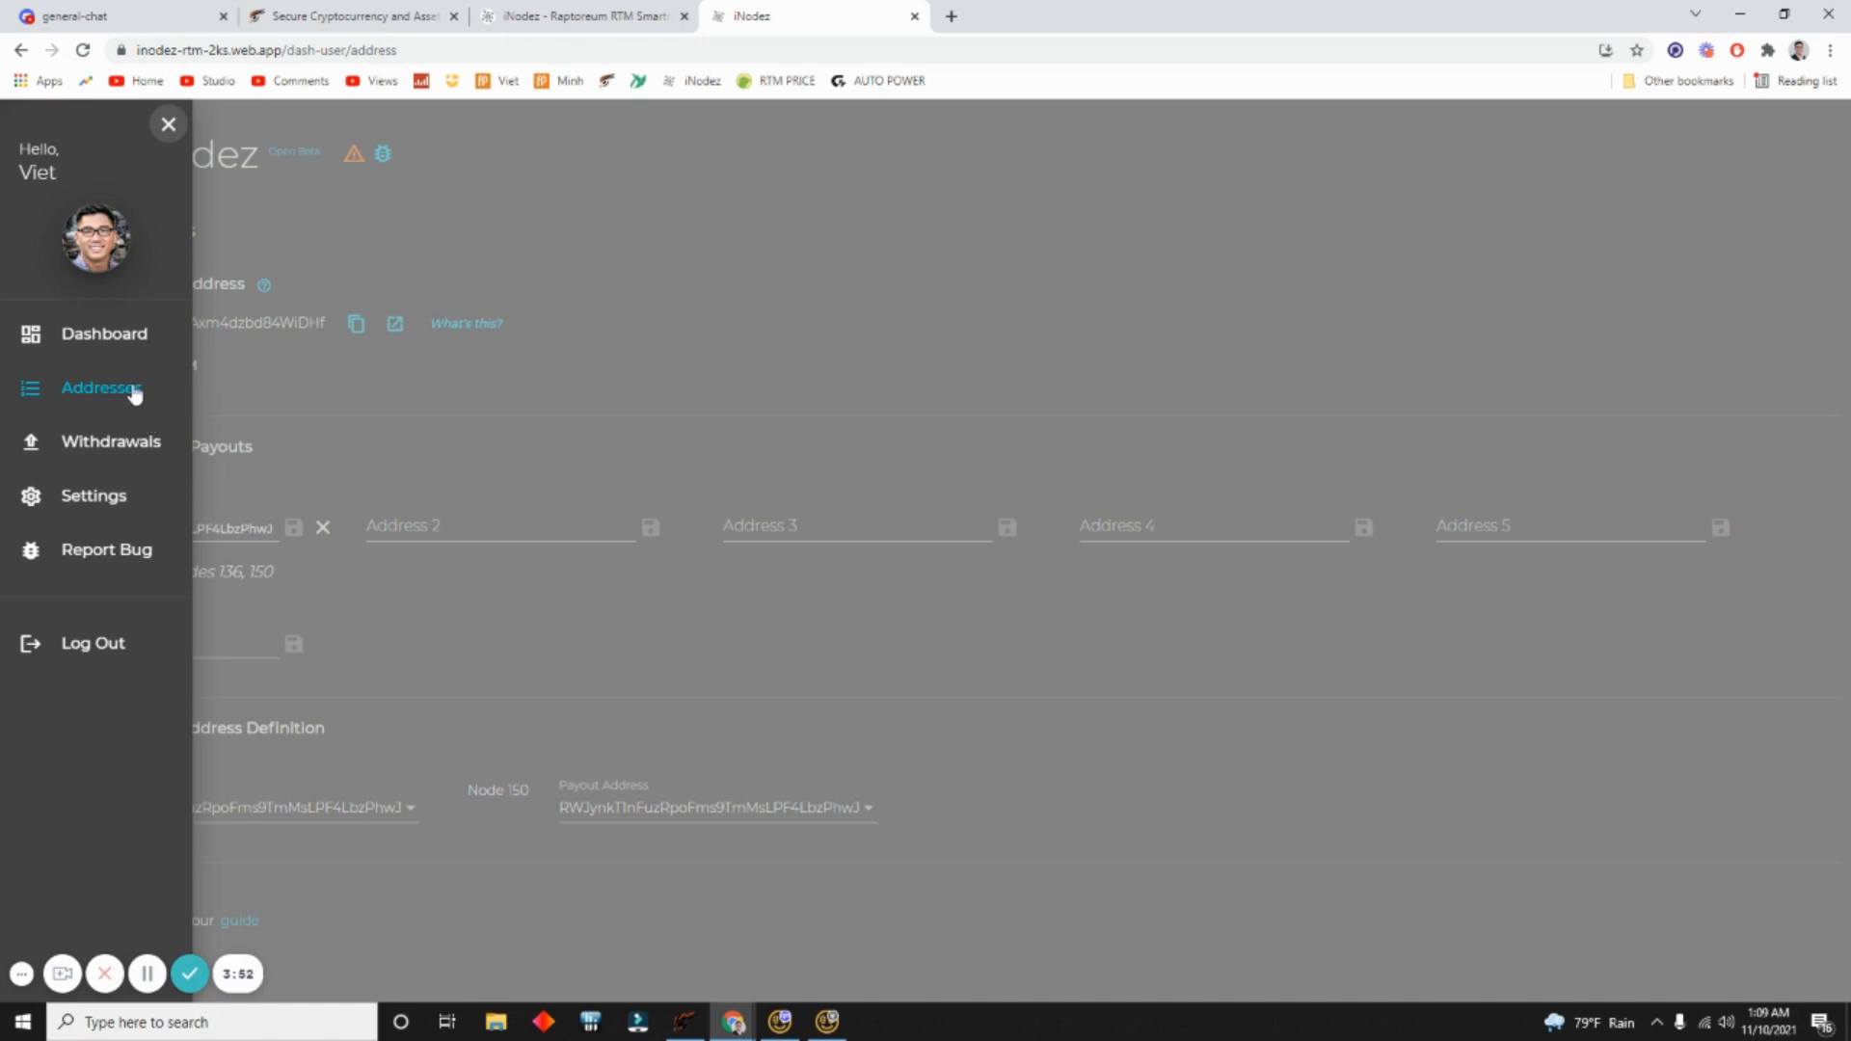
{"action": "left_click", "coordinate": [108, 343]}
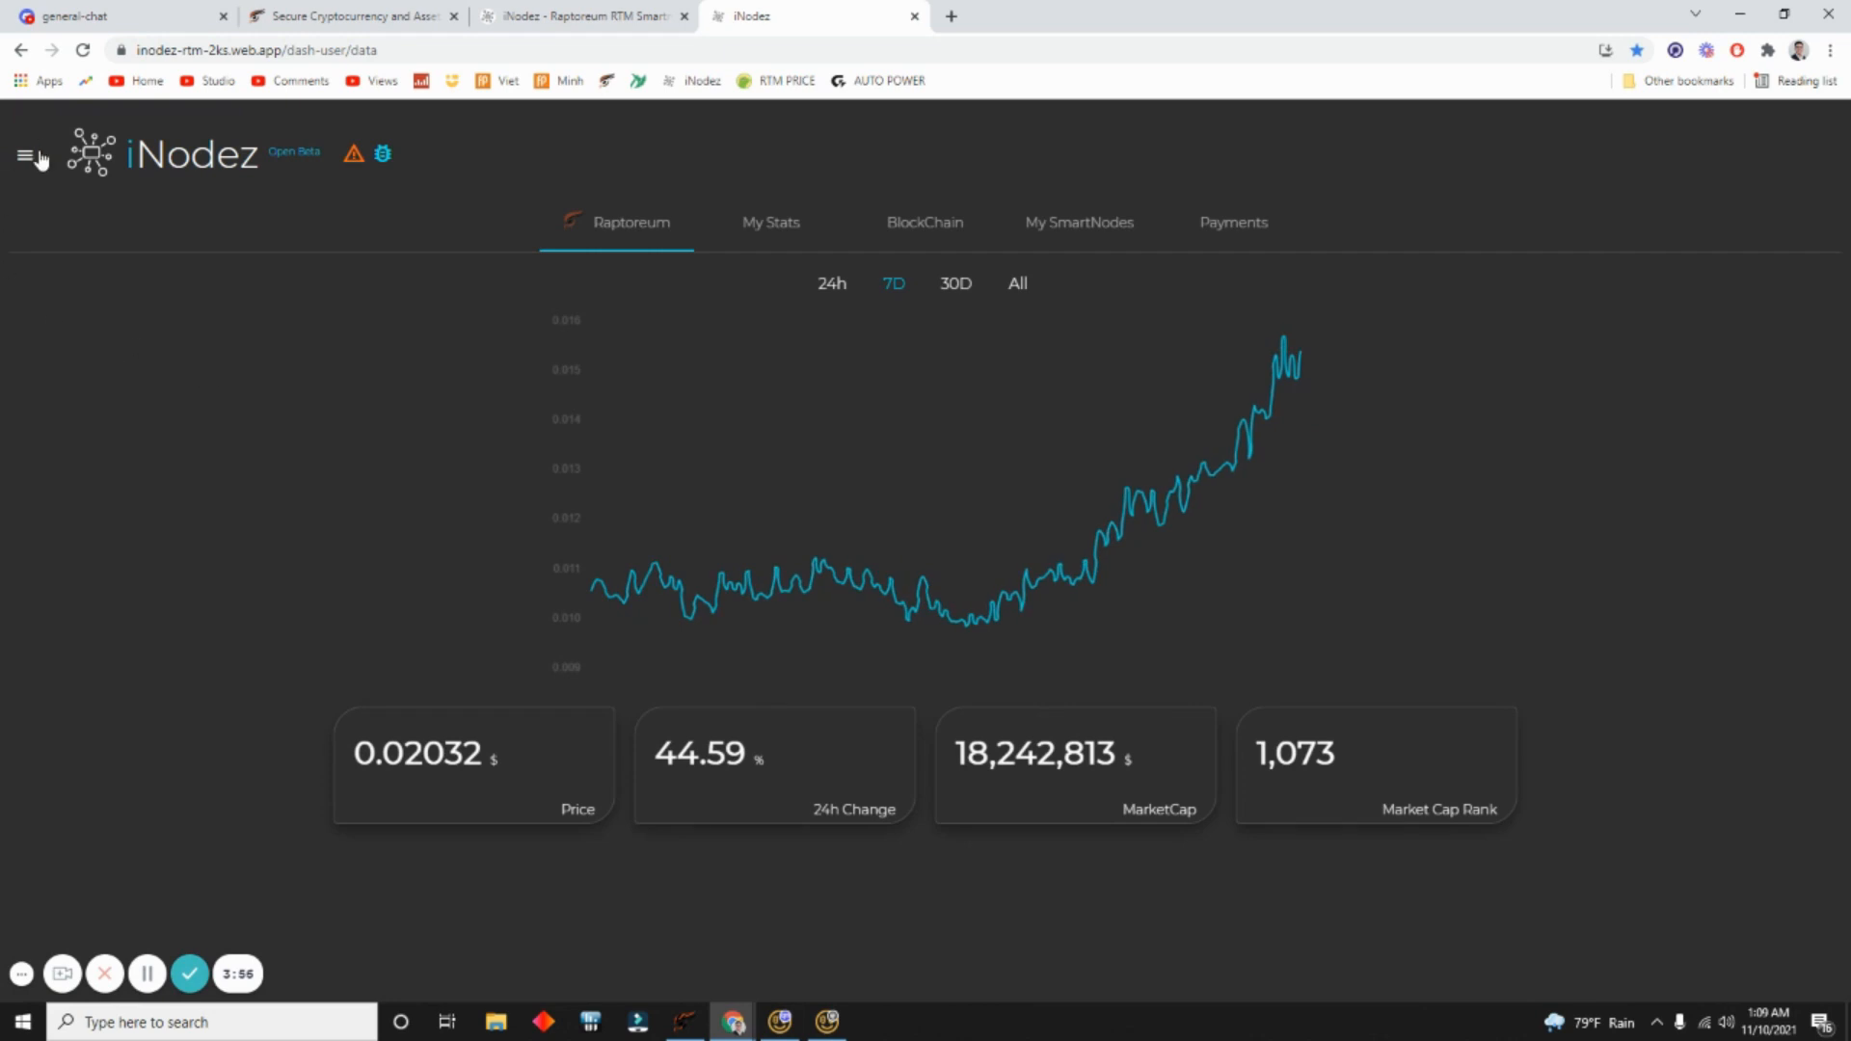
{"action": "left_click", "coordinate": [27, 154]}
{"action": "left_click", "coordinate": [135, 386]}
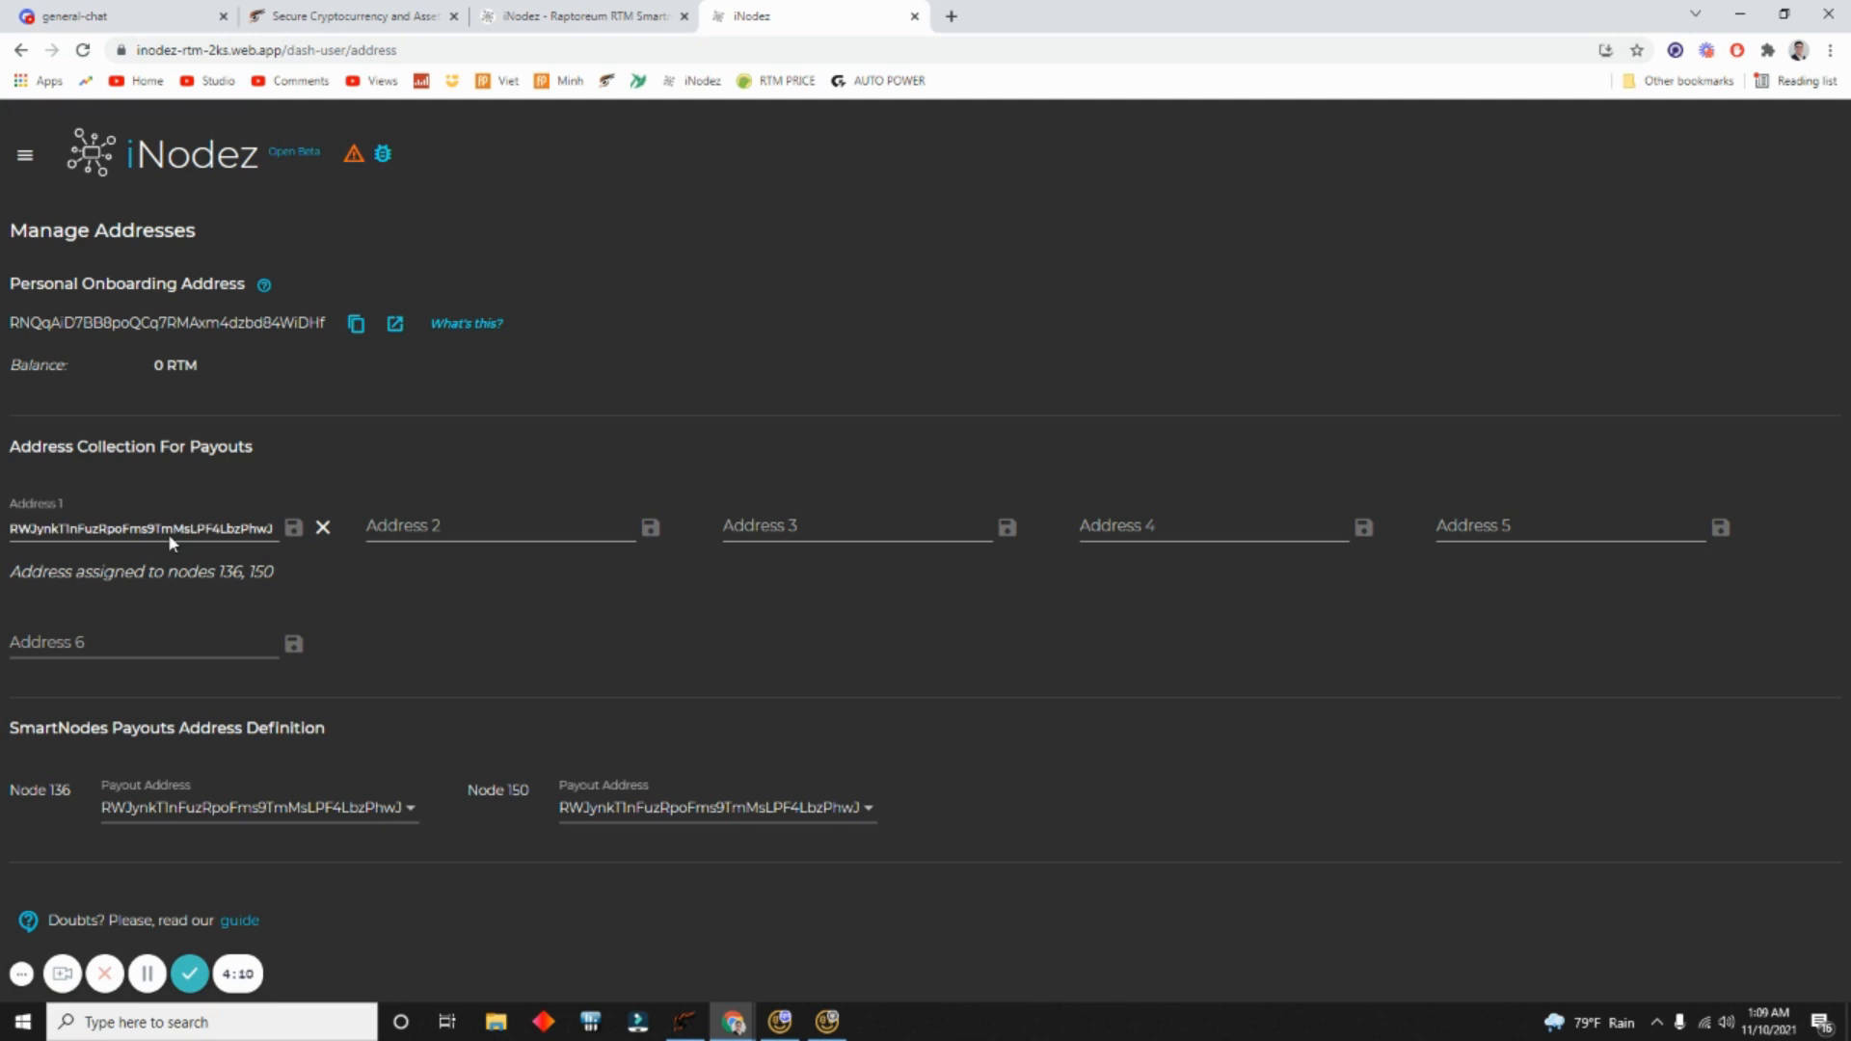
Step: Examine the empty slots in the payout address collection, from Address 2 to Address 5
{"action": "left_click", "coordinate": [429, 526]}
{"action": "left_click", "coordinate": [766, 525]}
{"action": "left_click", "coordinate": [599, 526]}
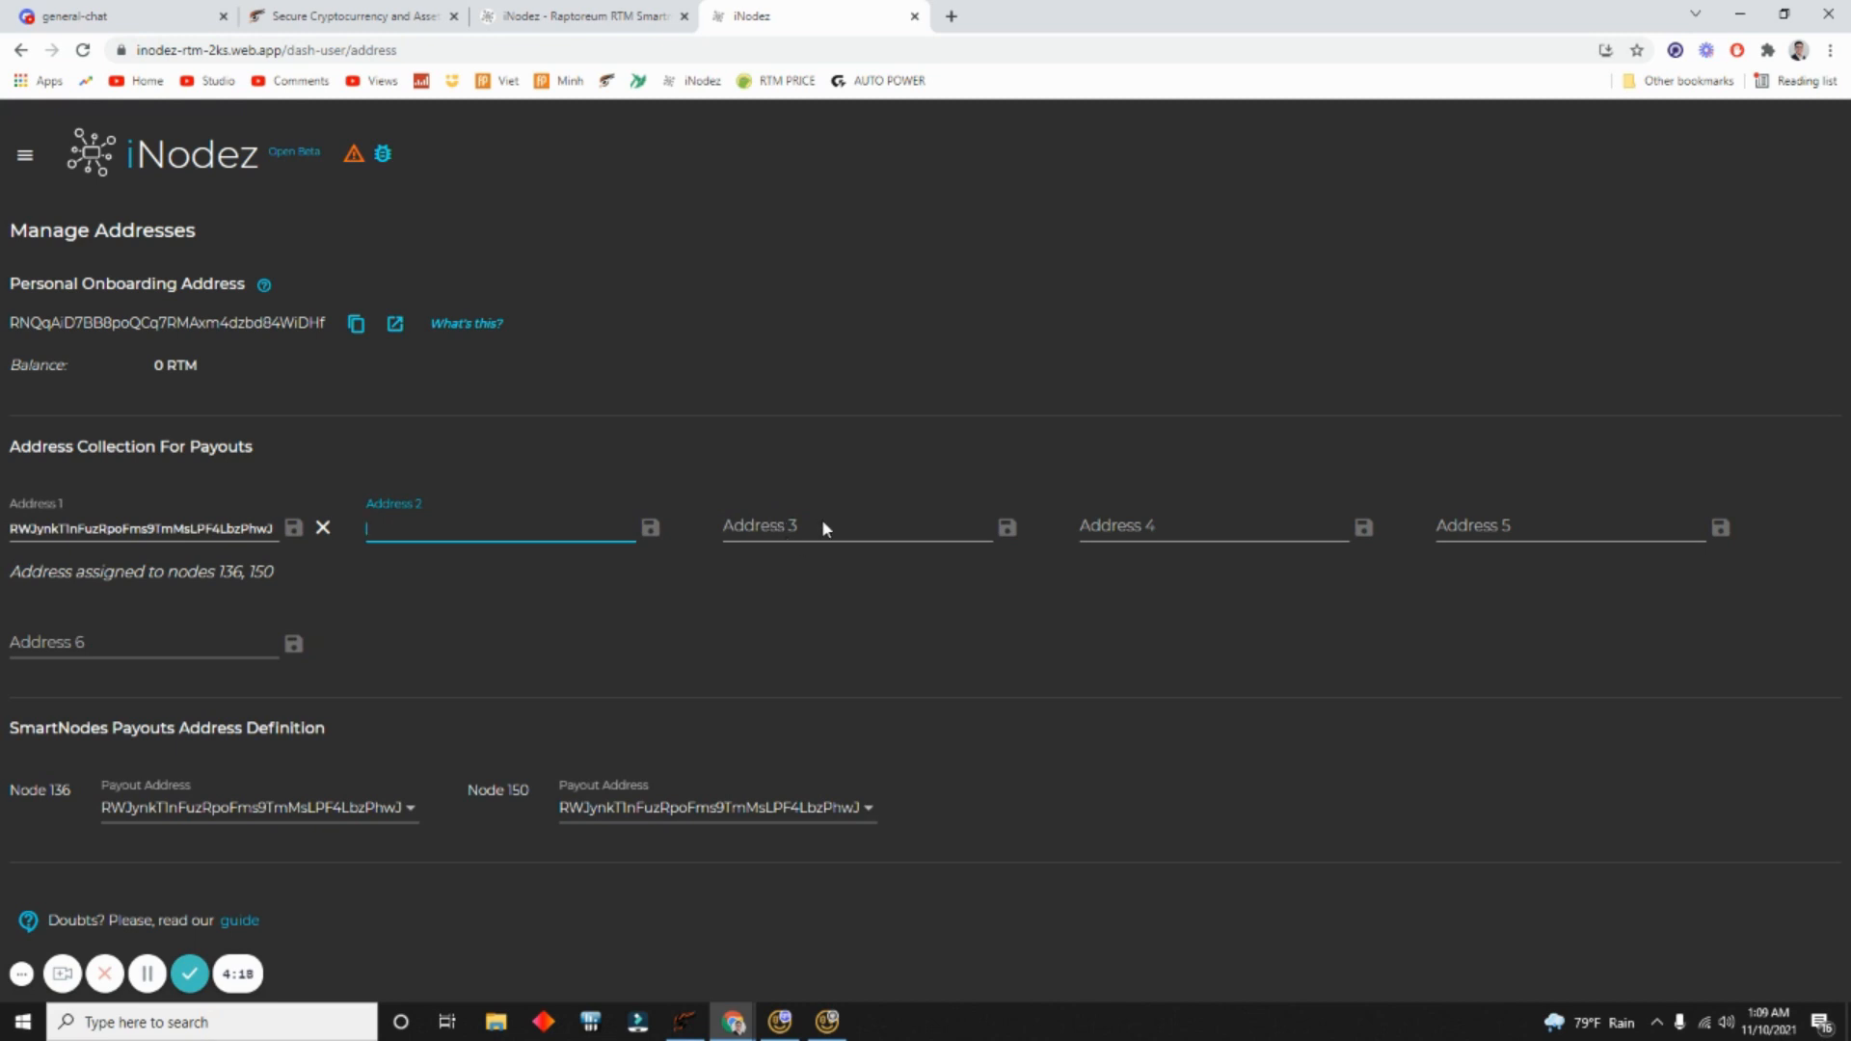
{"action": "left_click", "coordinate": [766, 532]}
{"action": "left_click", "coordinate": [467, 532]}
{"action": "left_click", "coordinate": [1273, 528]}
{"action": "left_click", "coordinate": [1525, 525]}
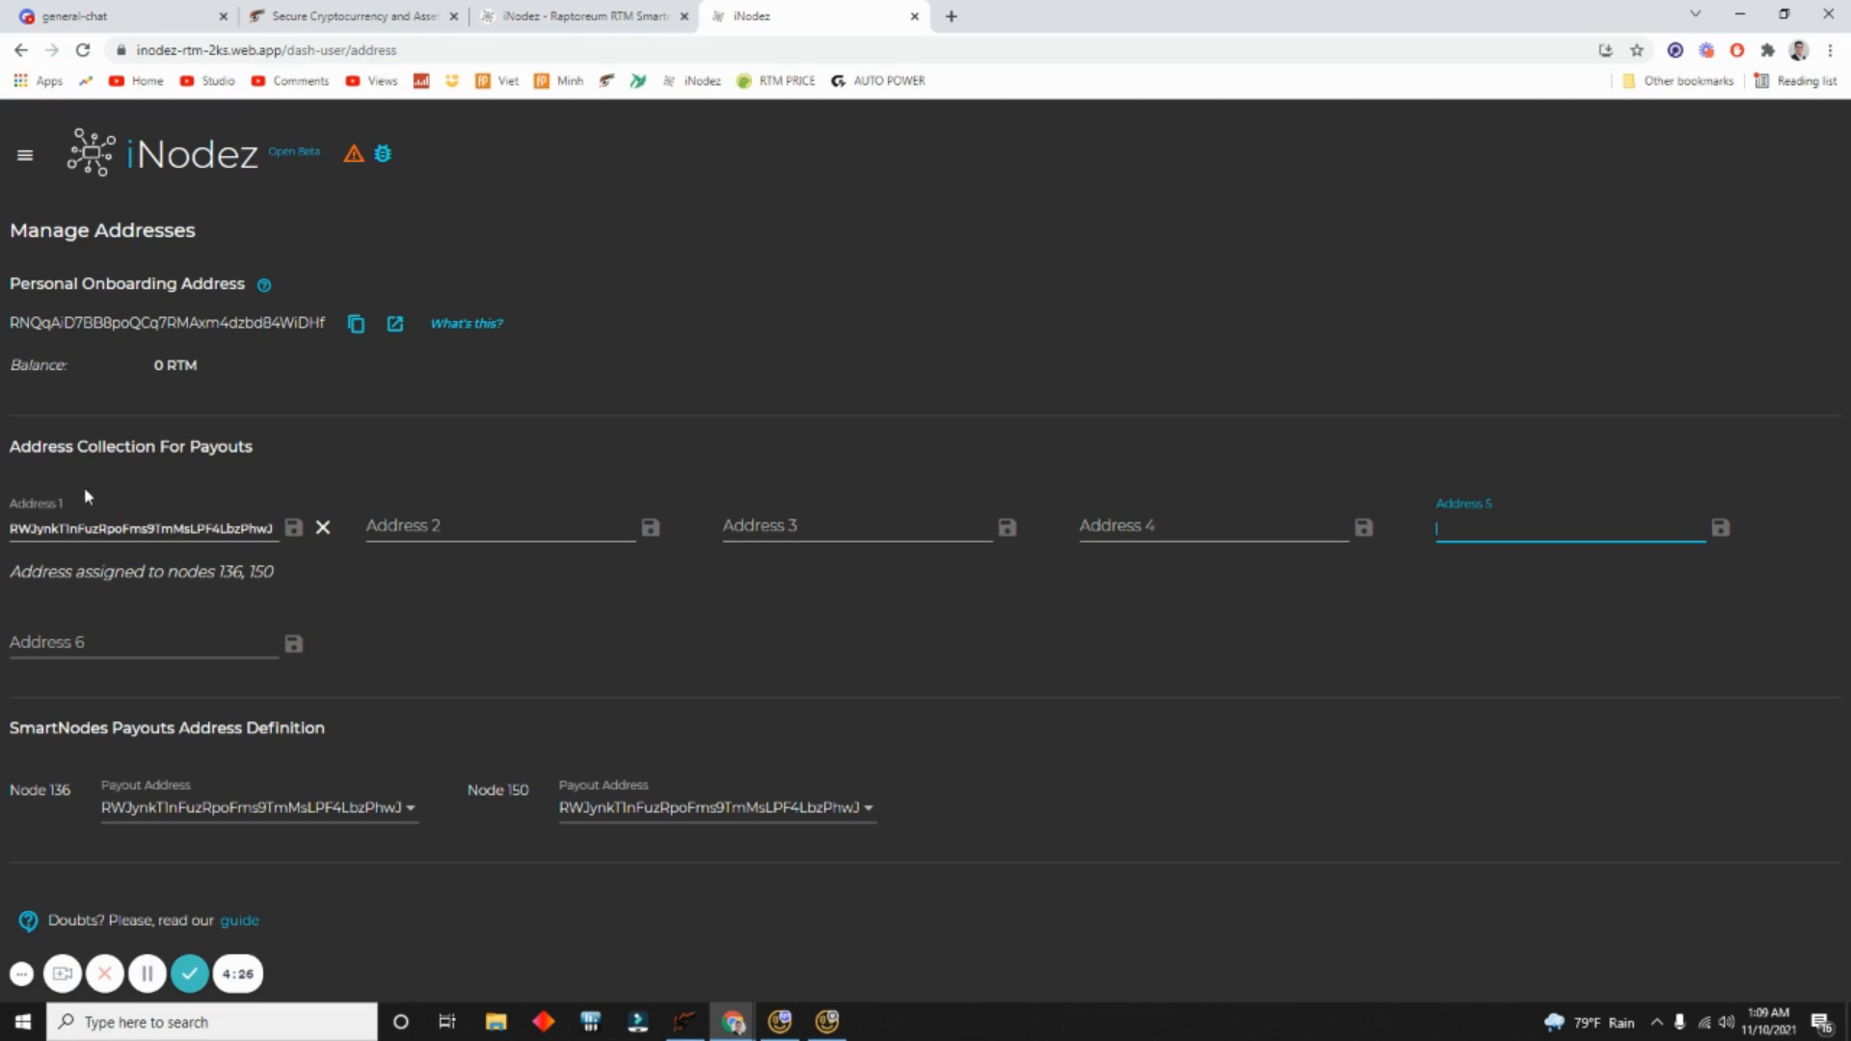
Step: Open the iNodez withdrawals page to view the withdrawal request form
{"action": "left_click", "coordinate": [25, 155]}
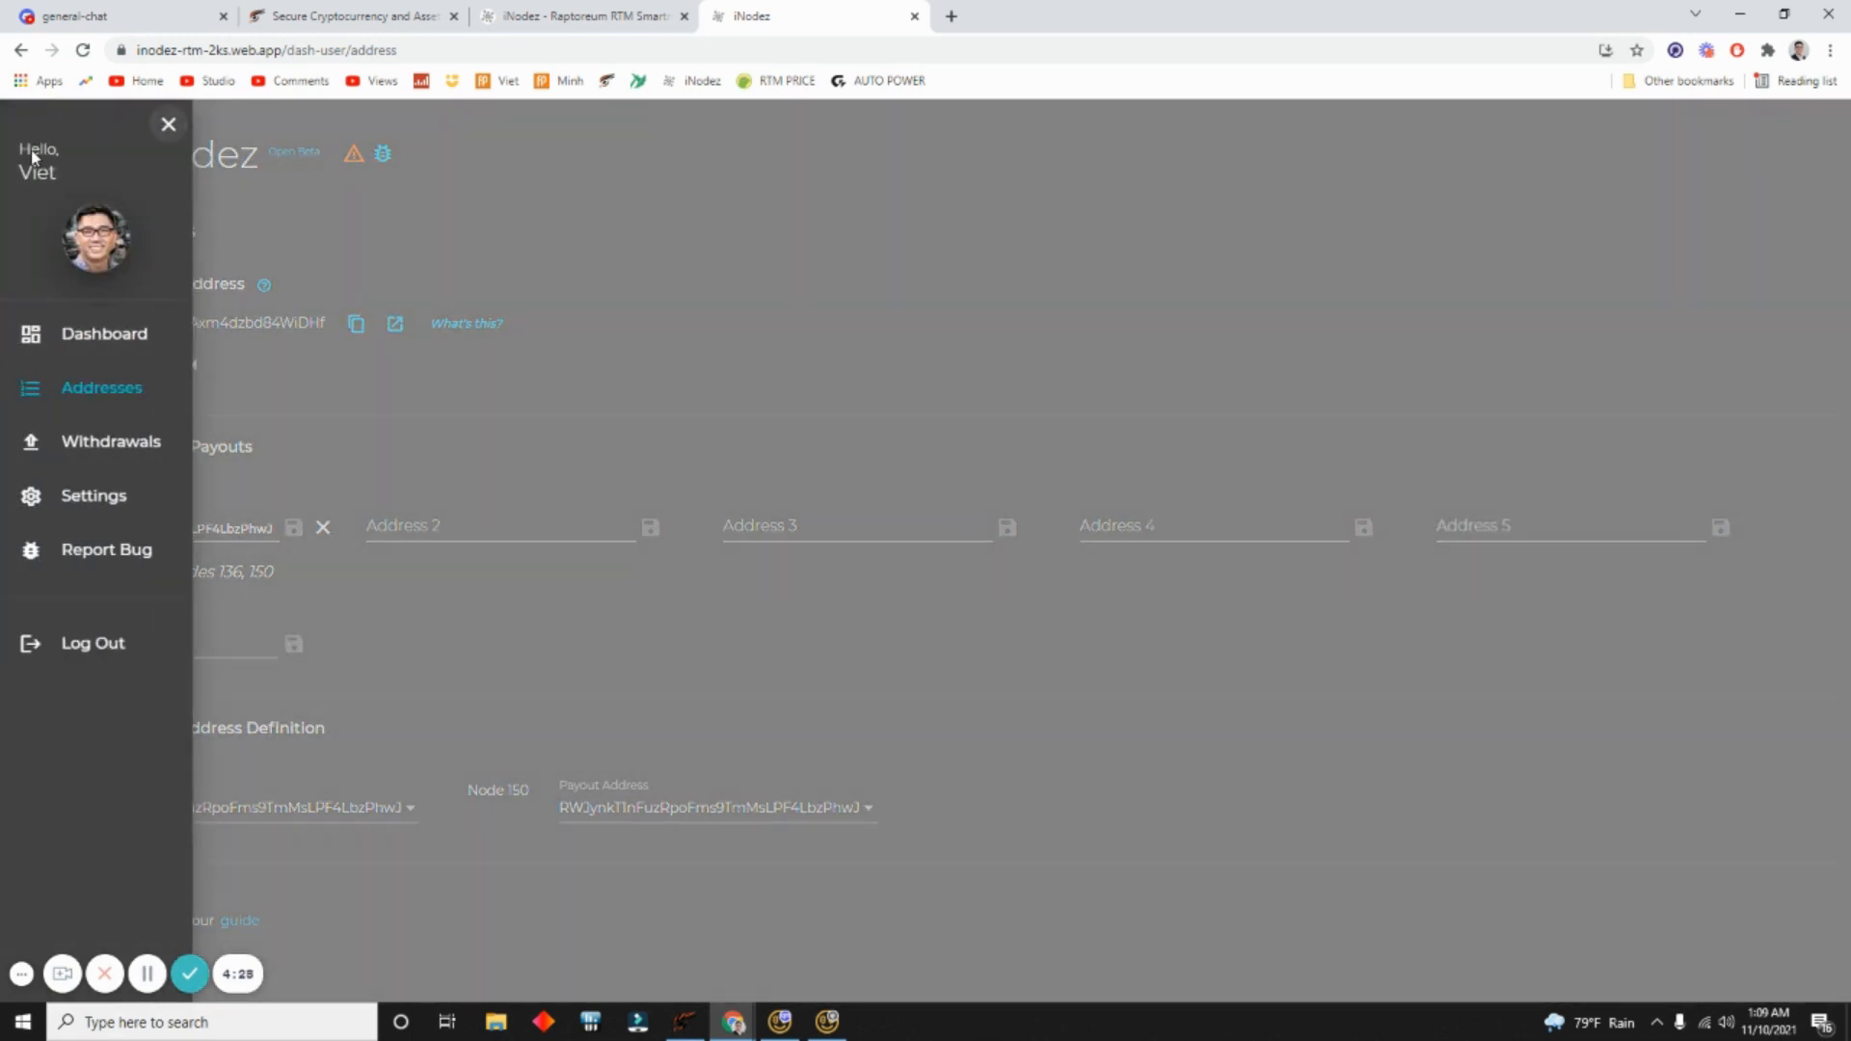
{"action": "left_click", "coordinate": [98, 445]}
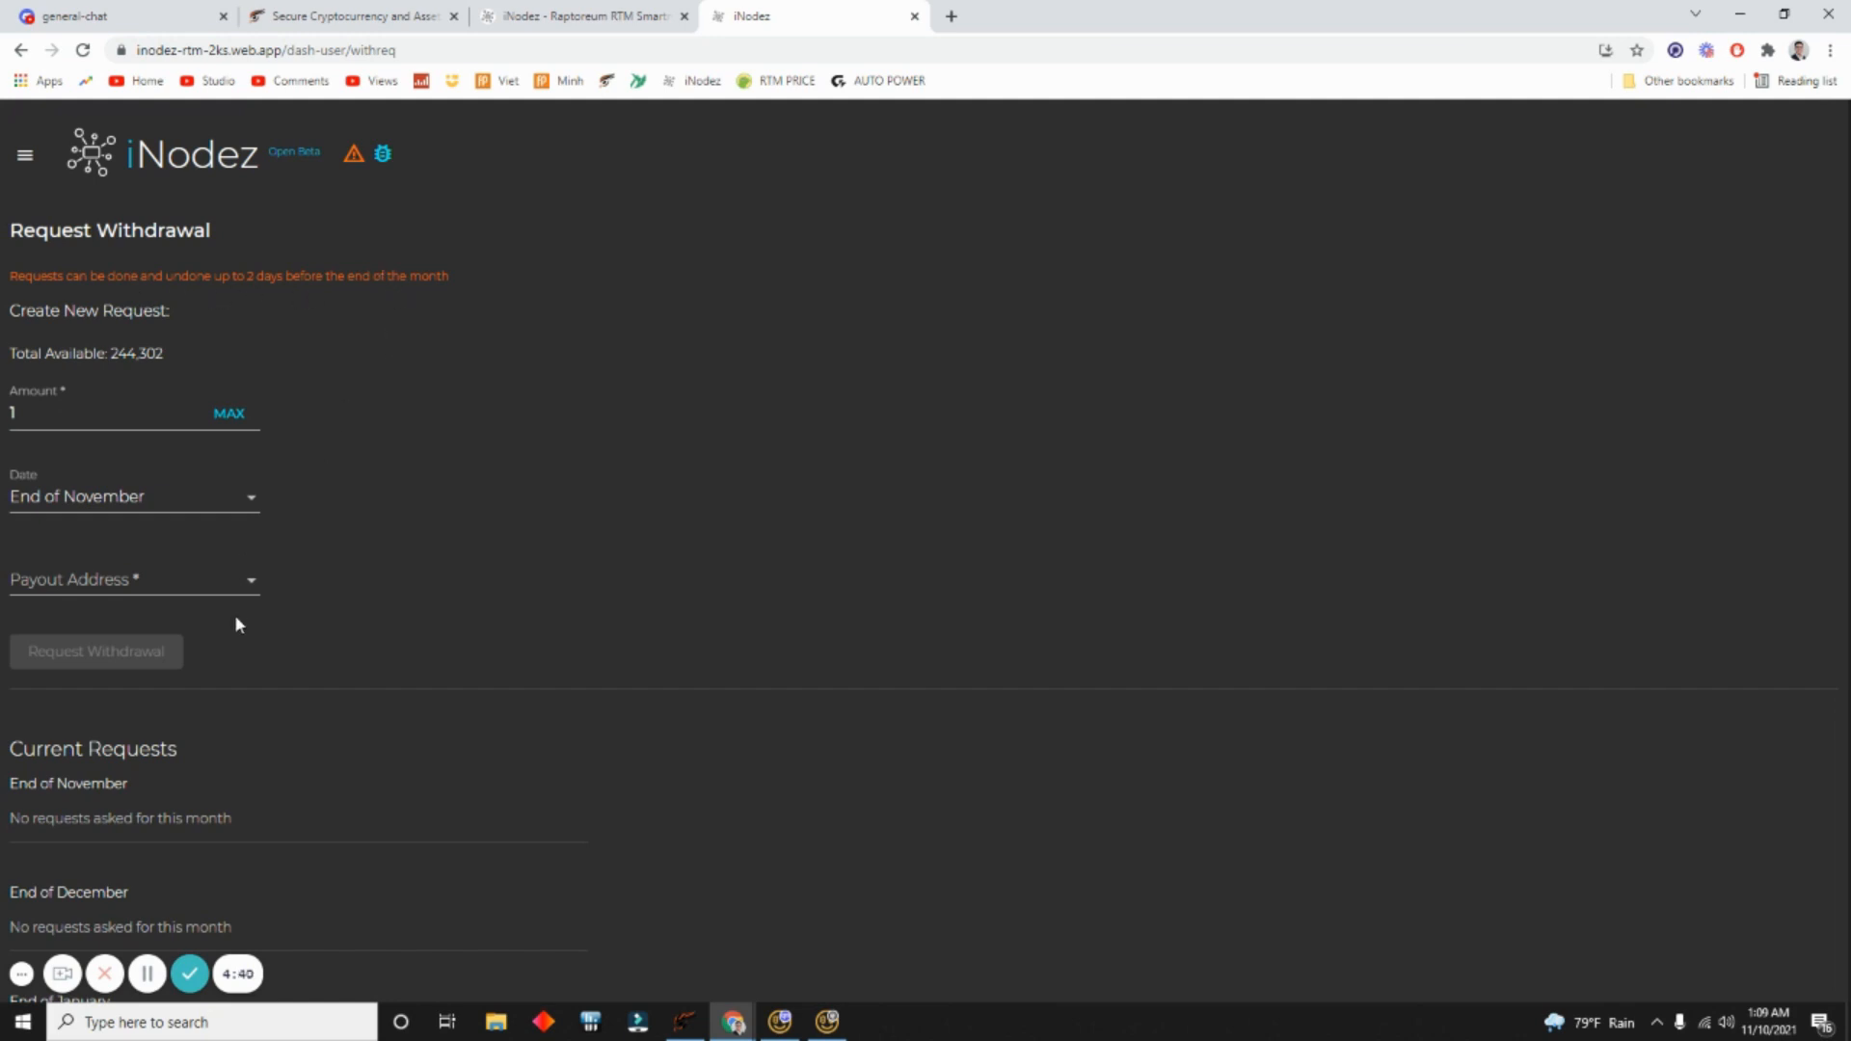
Step: Look over the current withdrawal requests, then review the iNodez Feedback & Bug Report Form and close it
{"action": "scroll", "coordinate": [257, 656], "scroll_direction": "down", "scroll_amount": 2}
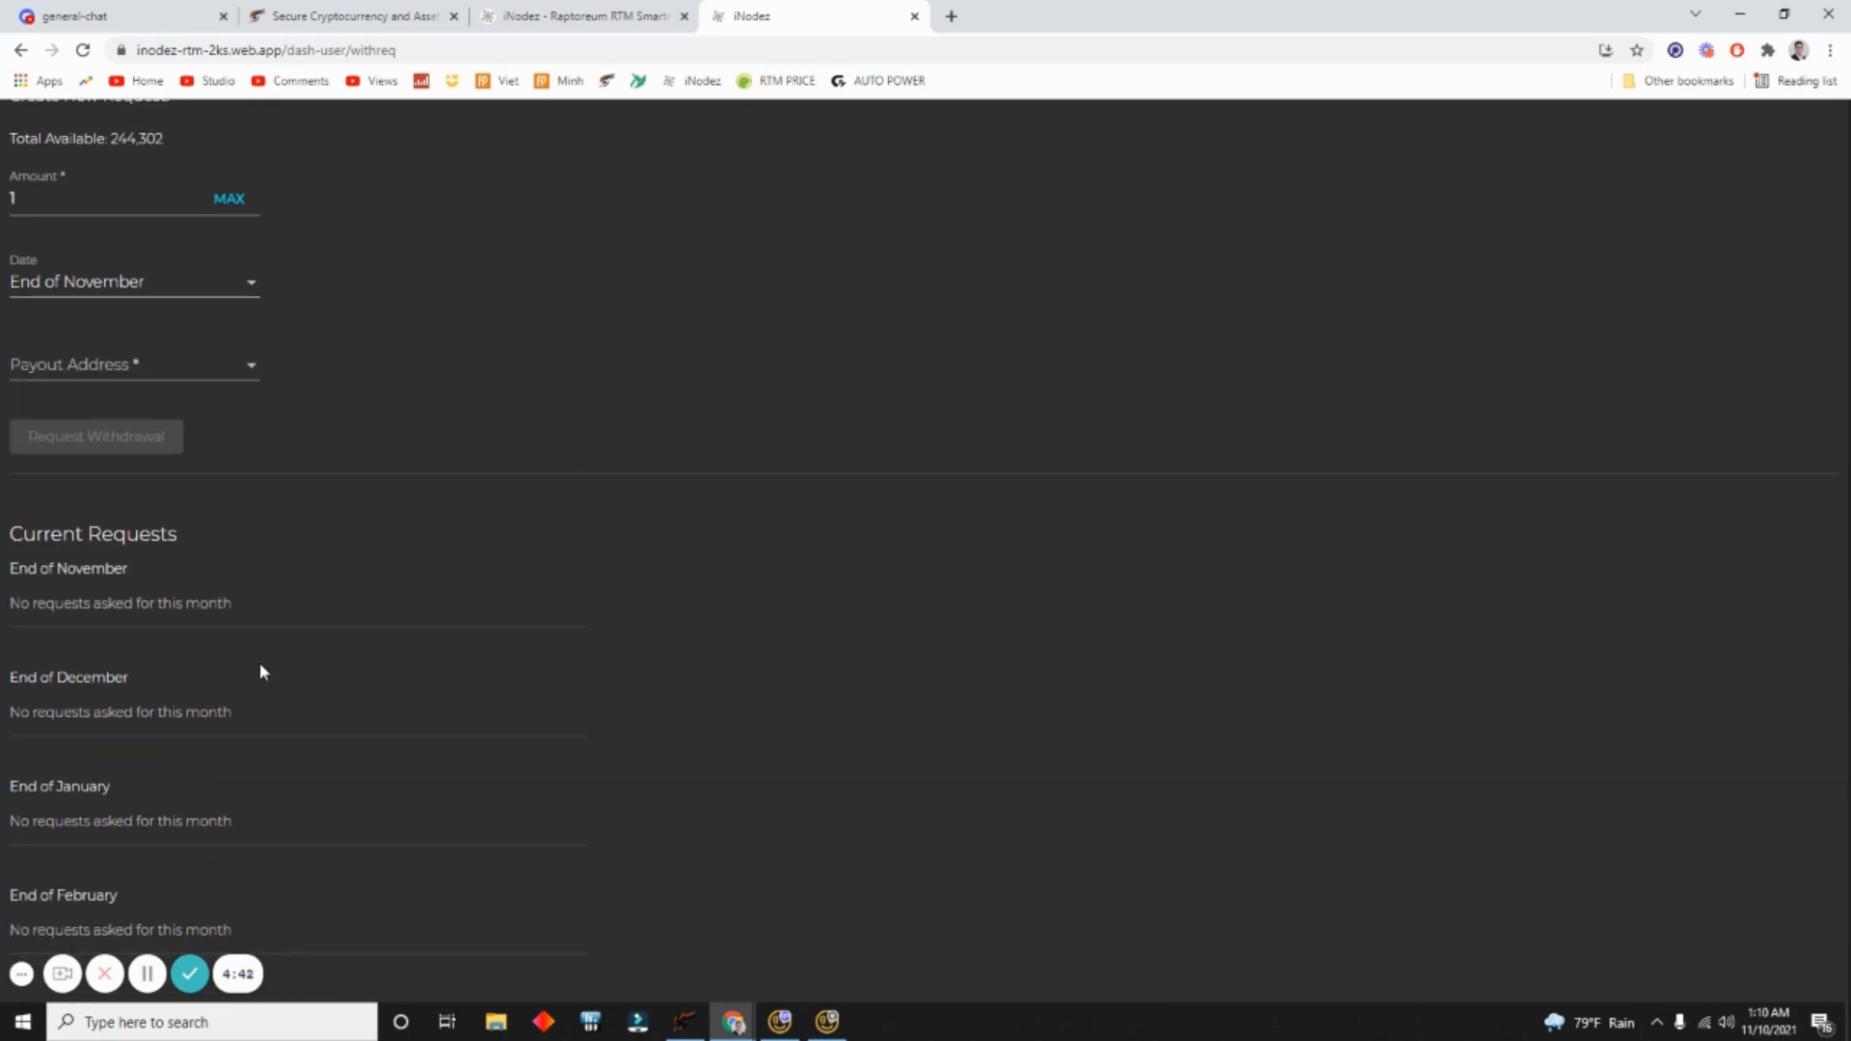
{"action": "left_click", "coordinate": [35, 160]}
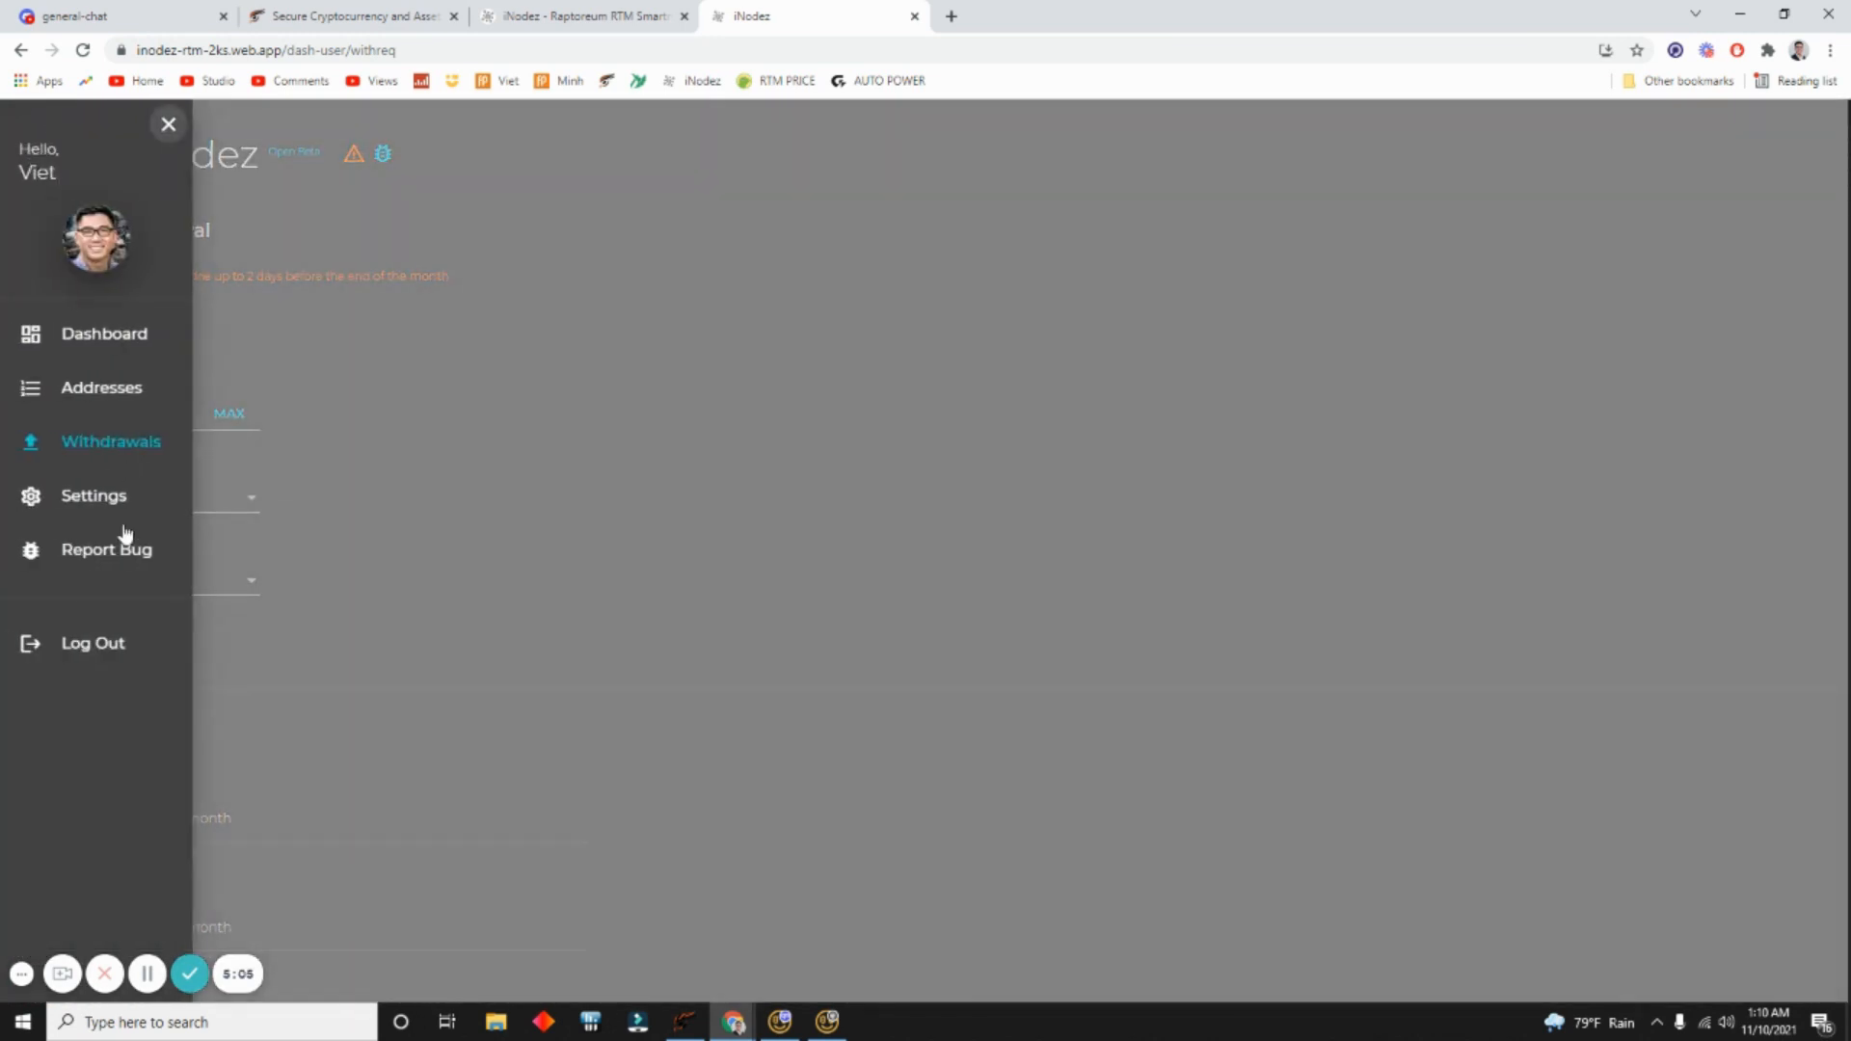
{"action": "left_click", "coordinate": [106, 558]}
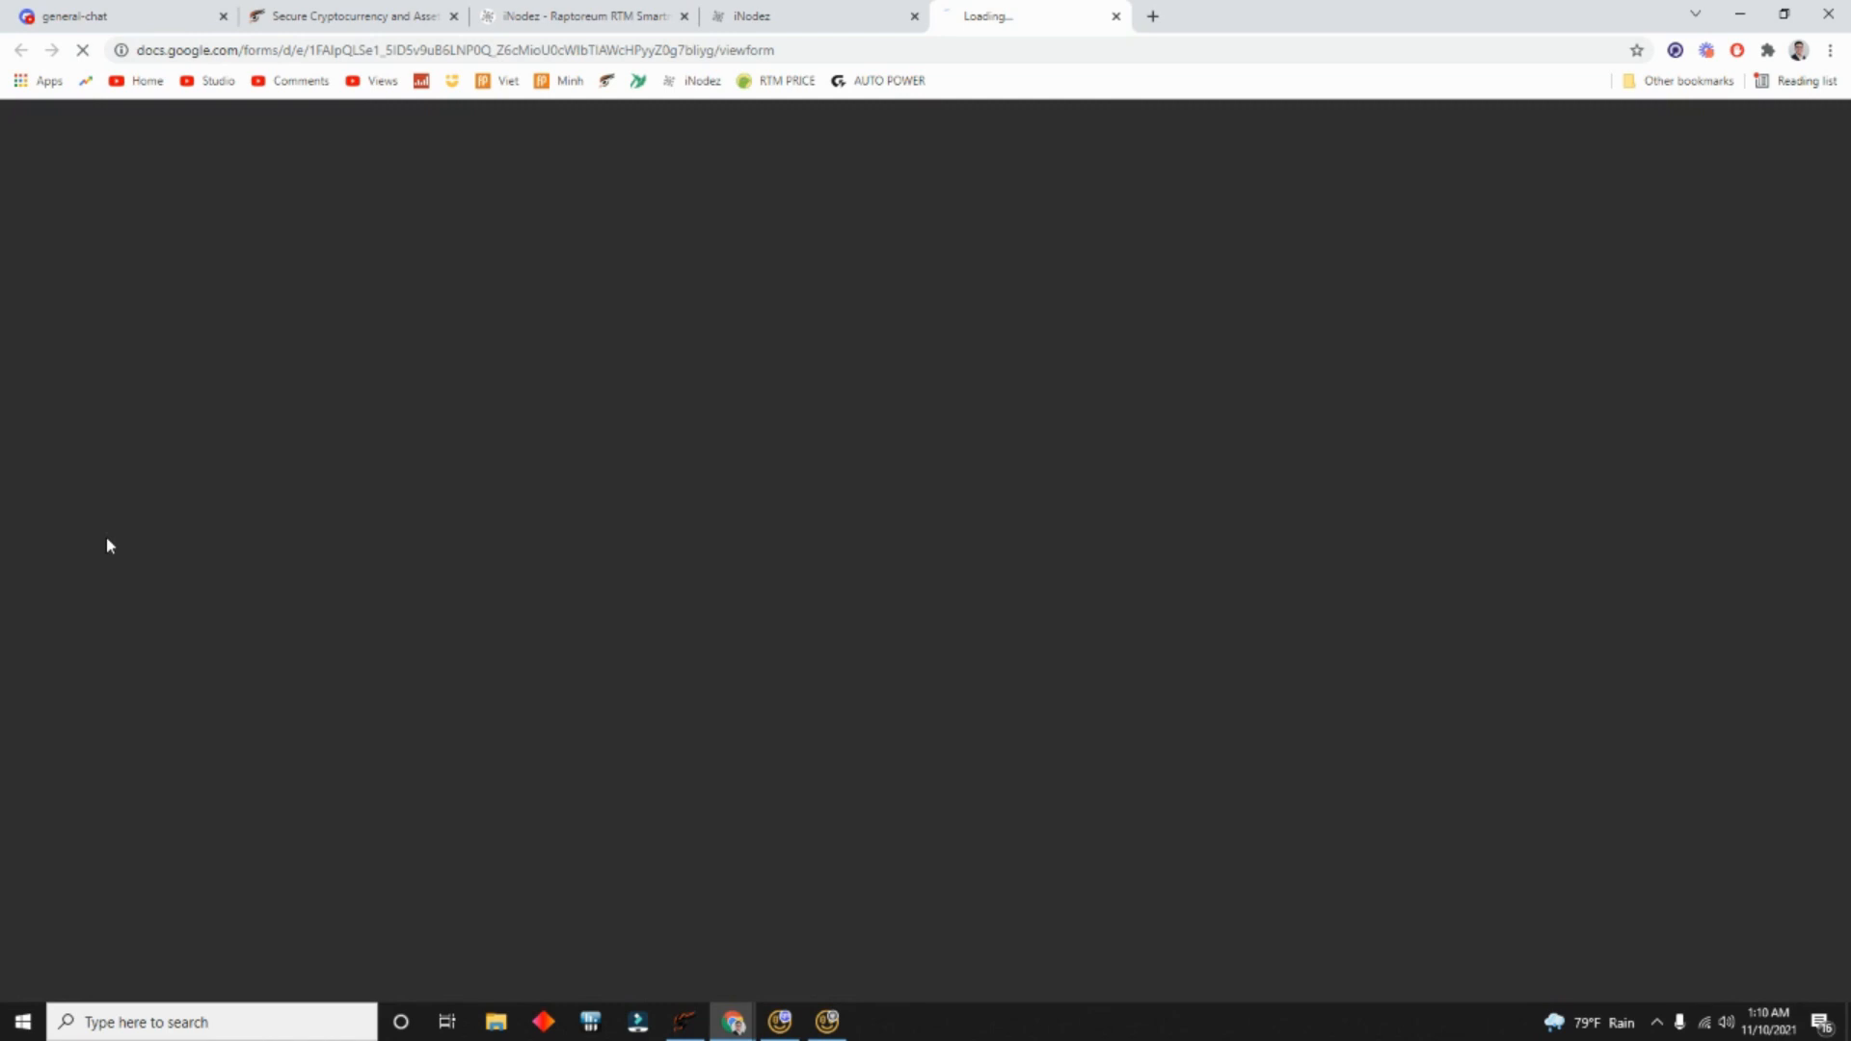
{"action": "scroll", "coordinate": [764, 769], "scroll_direction": "down", "scroll_amount": 10}
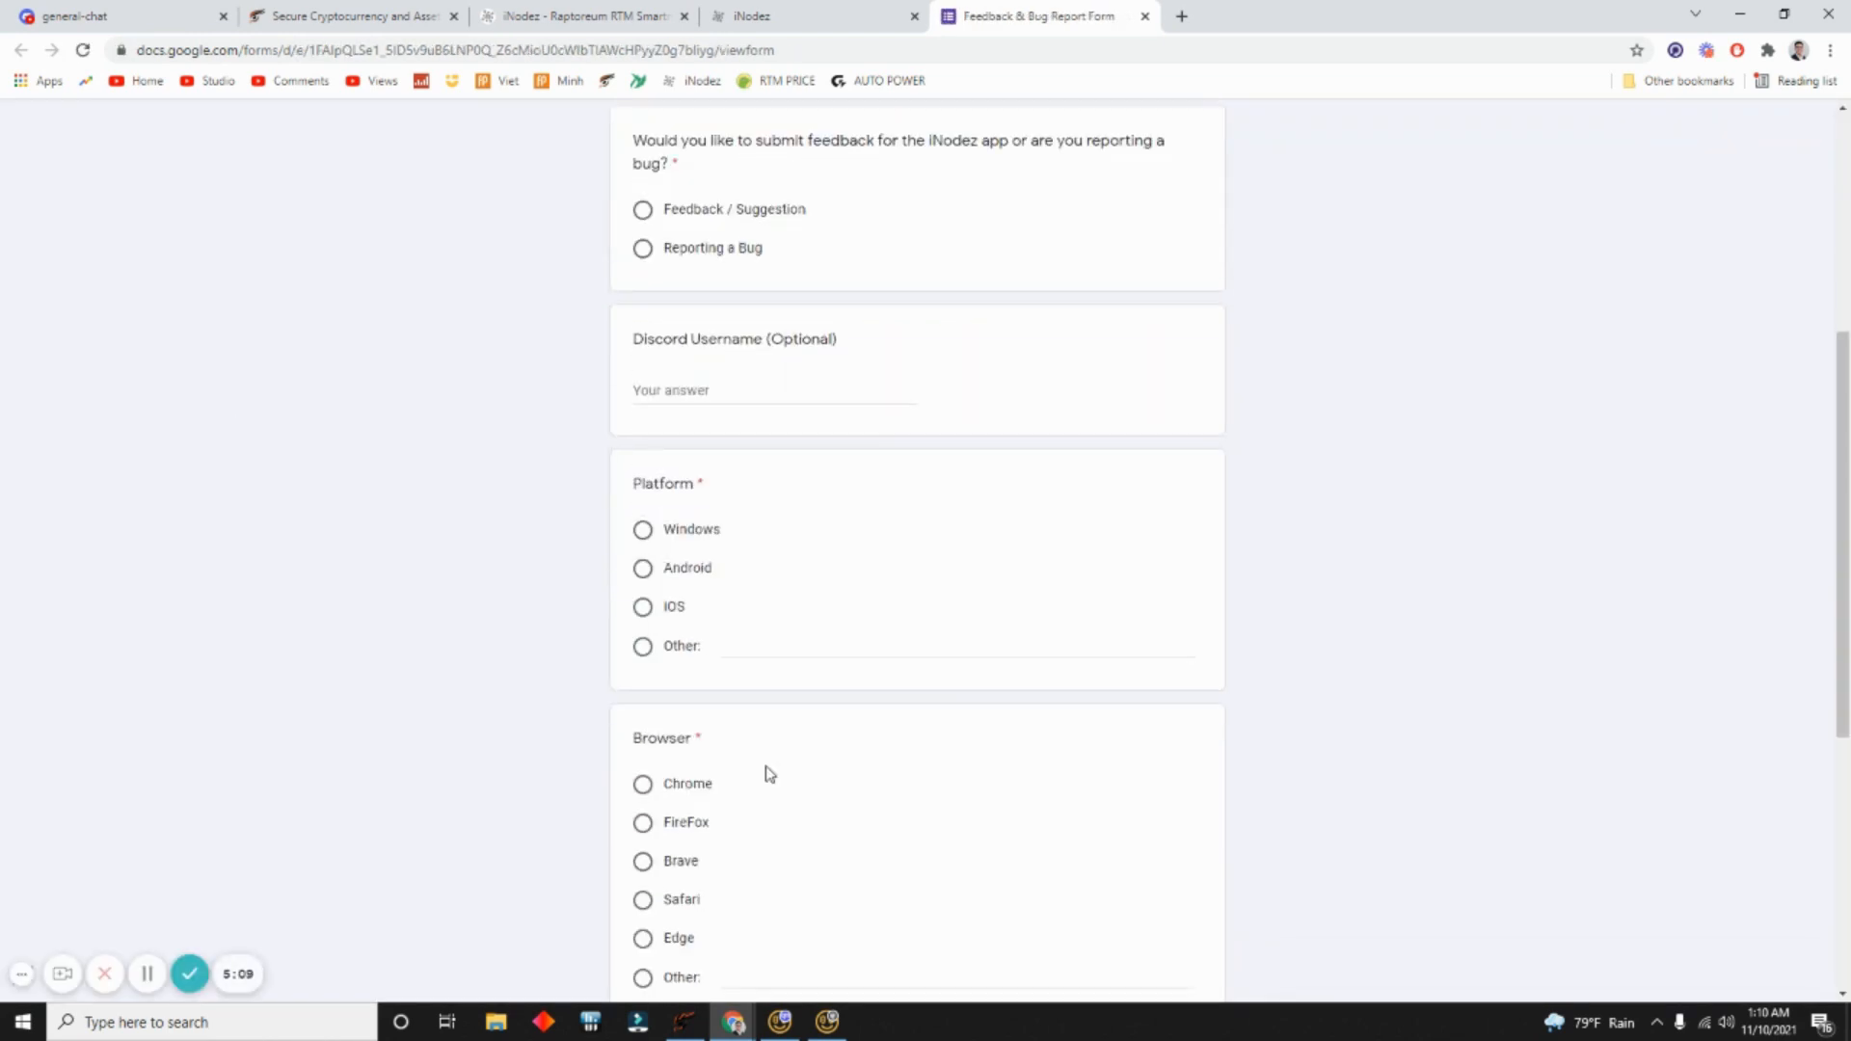
{"action": "scroll", "coordinate": [678, 649], "scroll_direction": "up", "scroll_amount": 10}
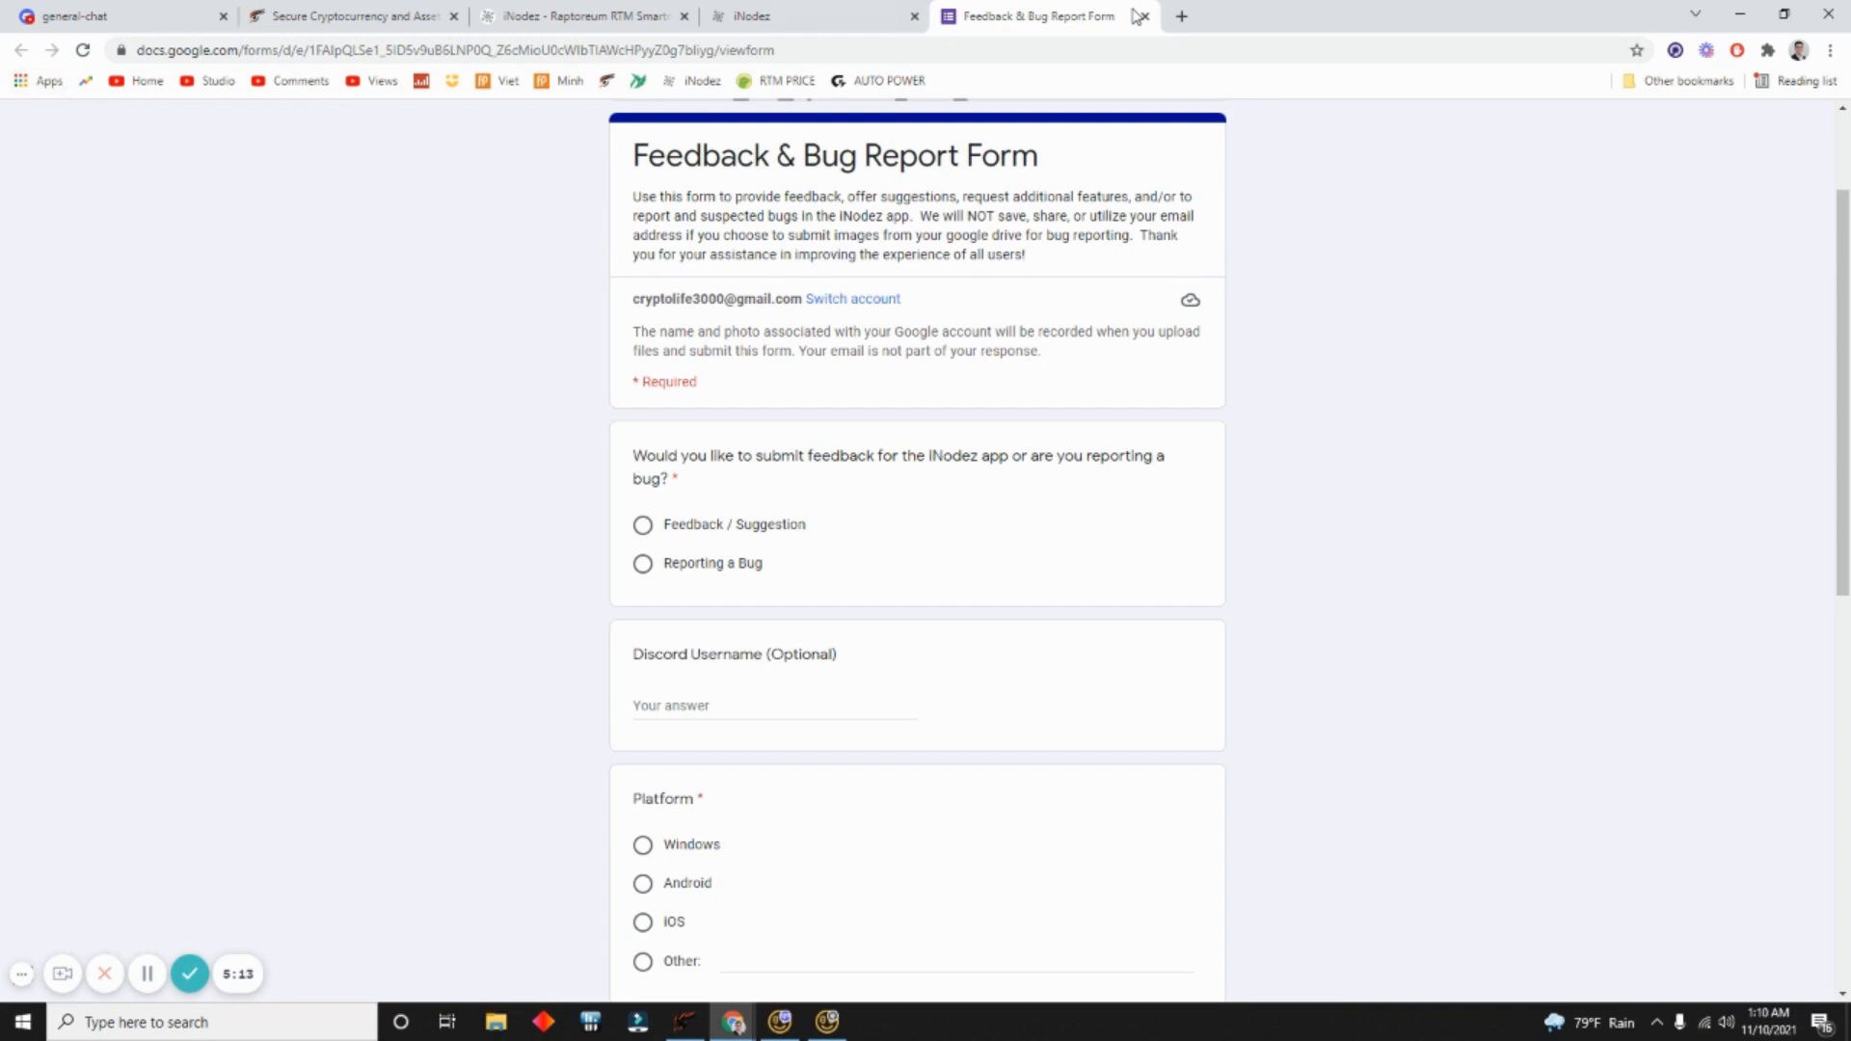
{"action": "scroll", "coordinate": [979, 338], "scroll_direction": "down", "scroll_amount": 10}
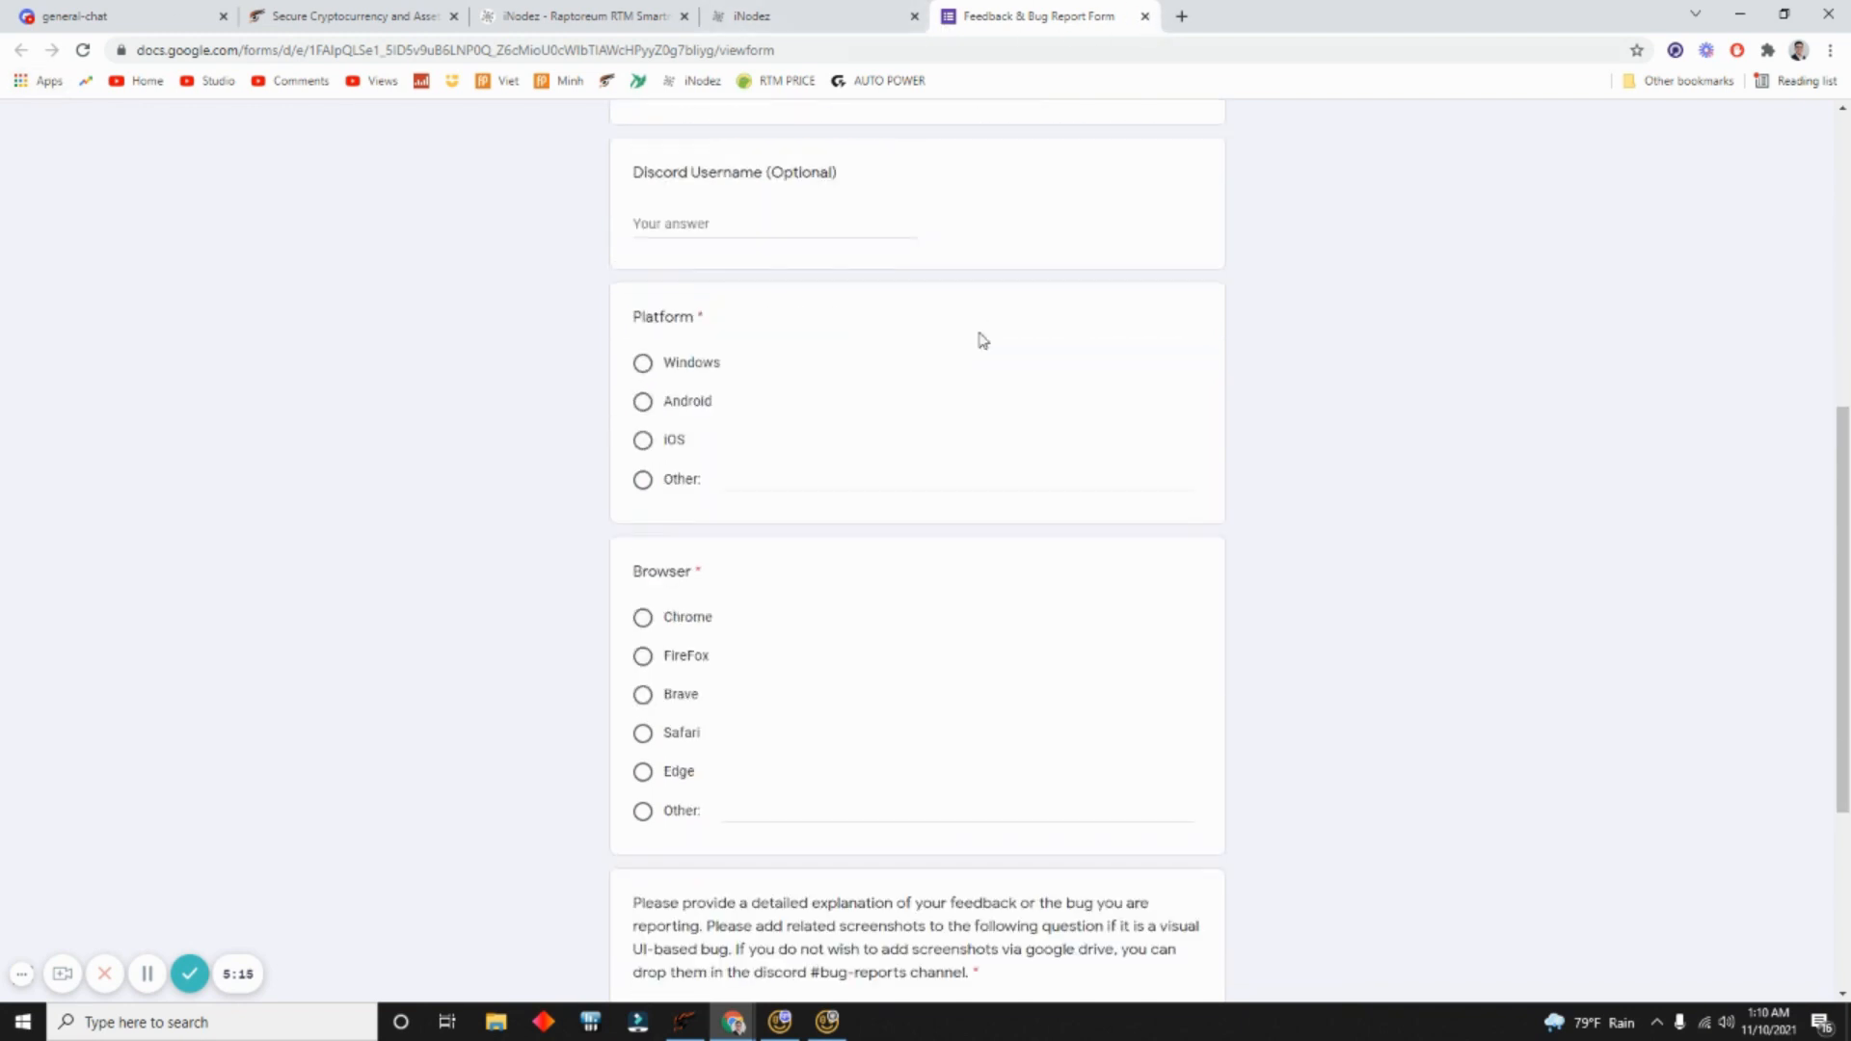
{"action": "scroll", "coordinate": [981, 358], "scroll_direction": "up", "scroll_amount": 2}
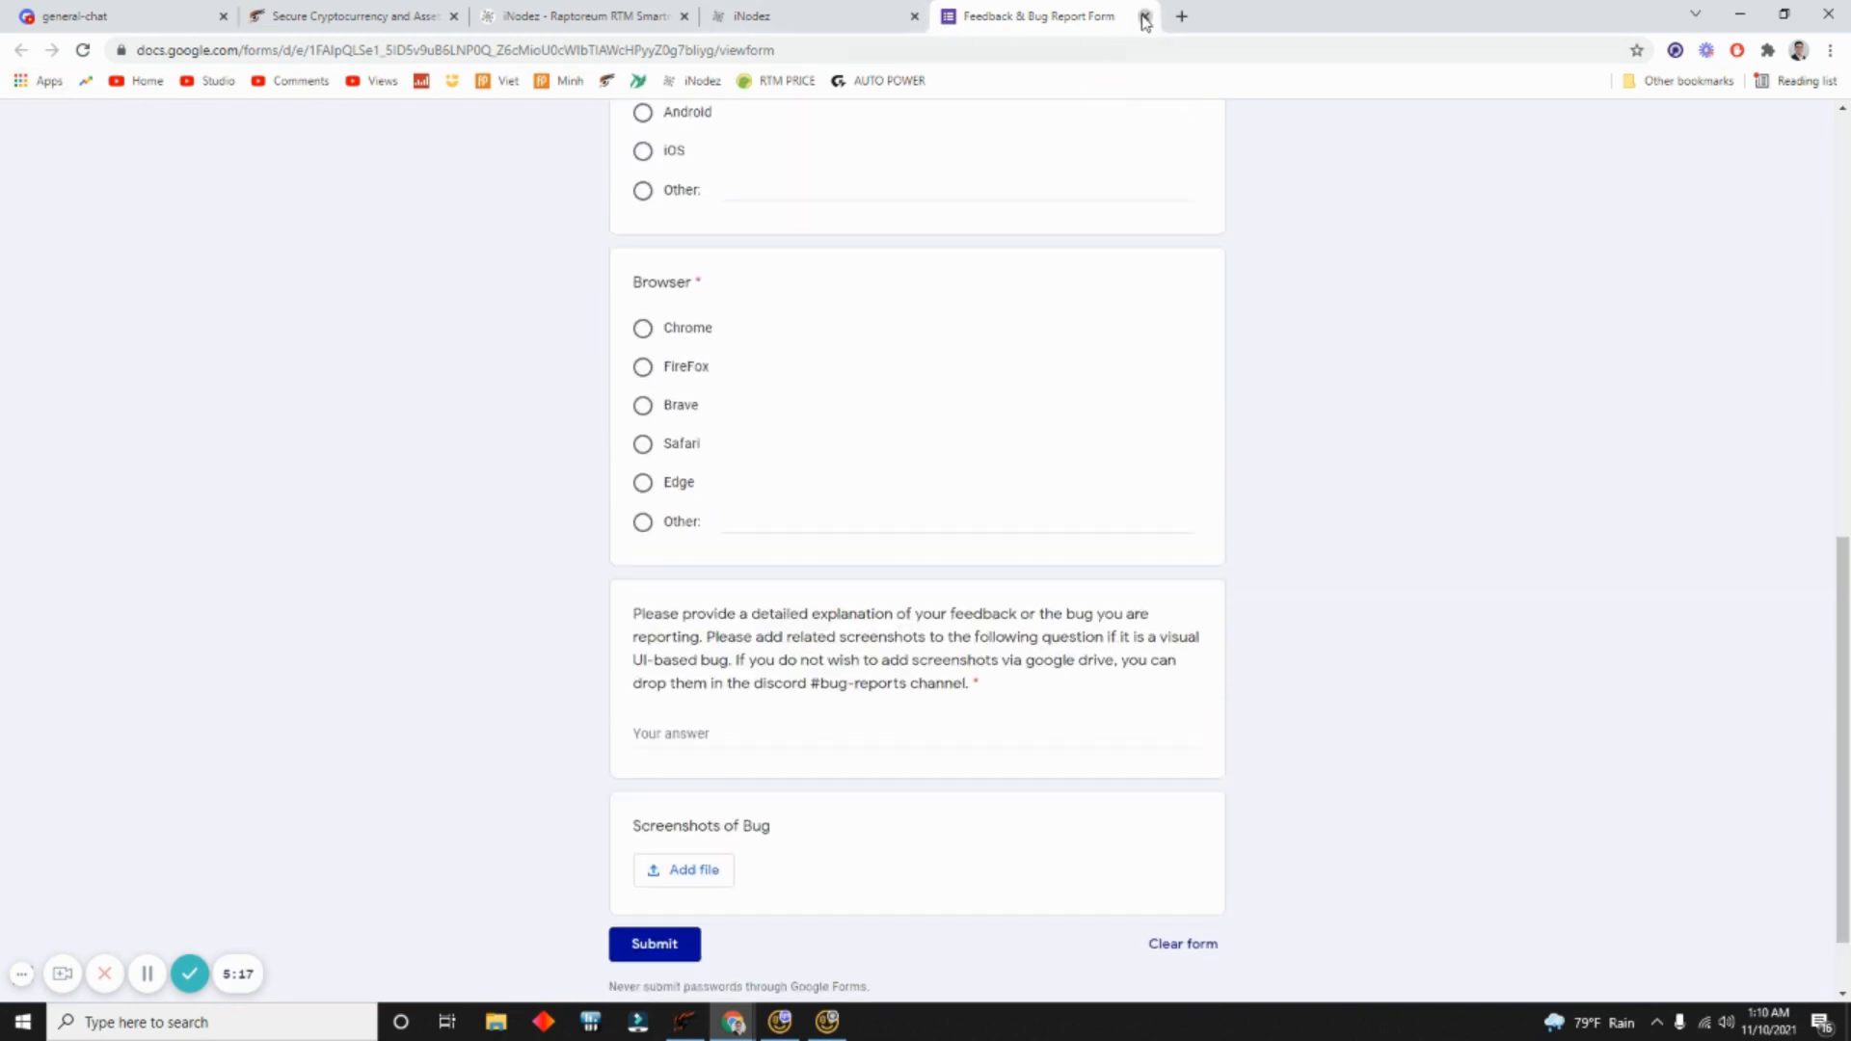
{"action": "left_click", "coordinate": [1145, 16]}
Step: Return to the iNodez dashboard to view Raptoreum's price and market cap
{"action": "left_click", "coordinate": [25, 154]}
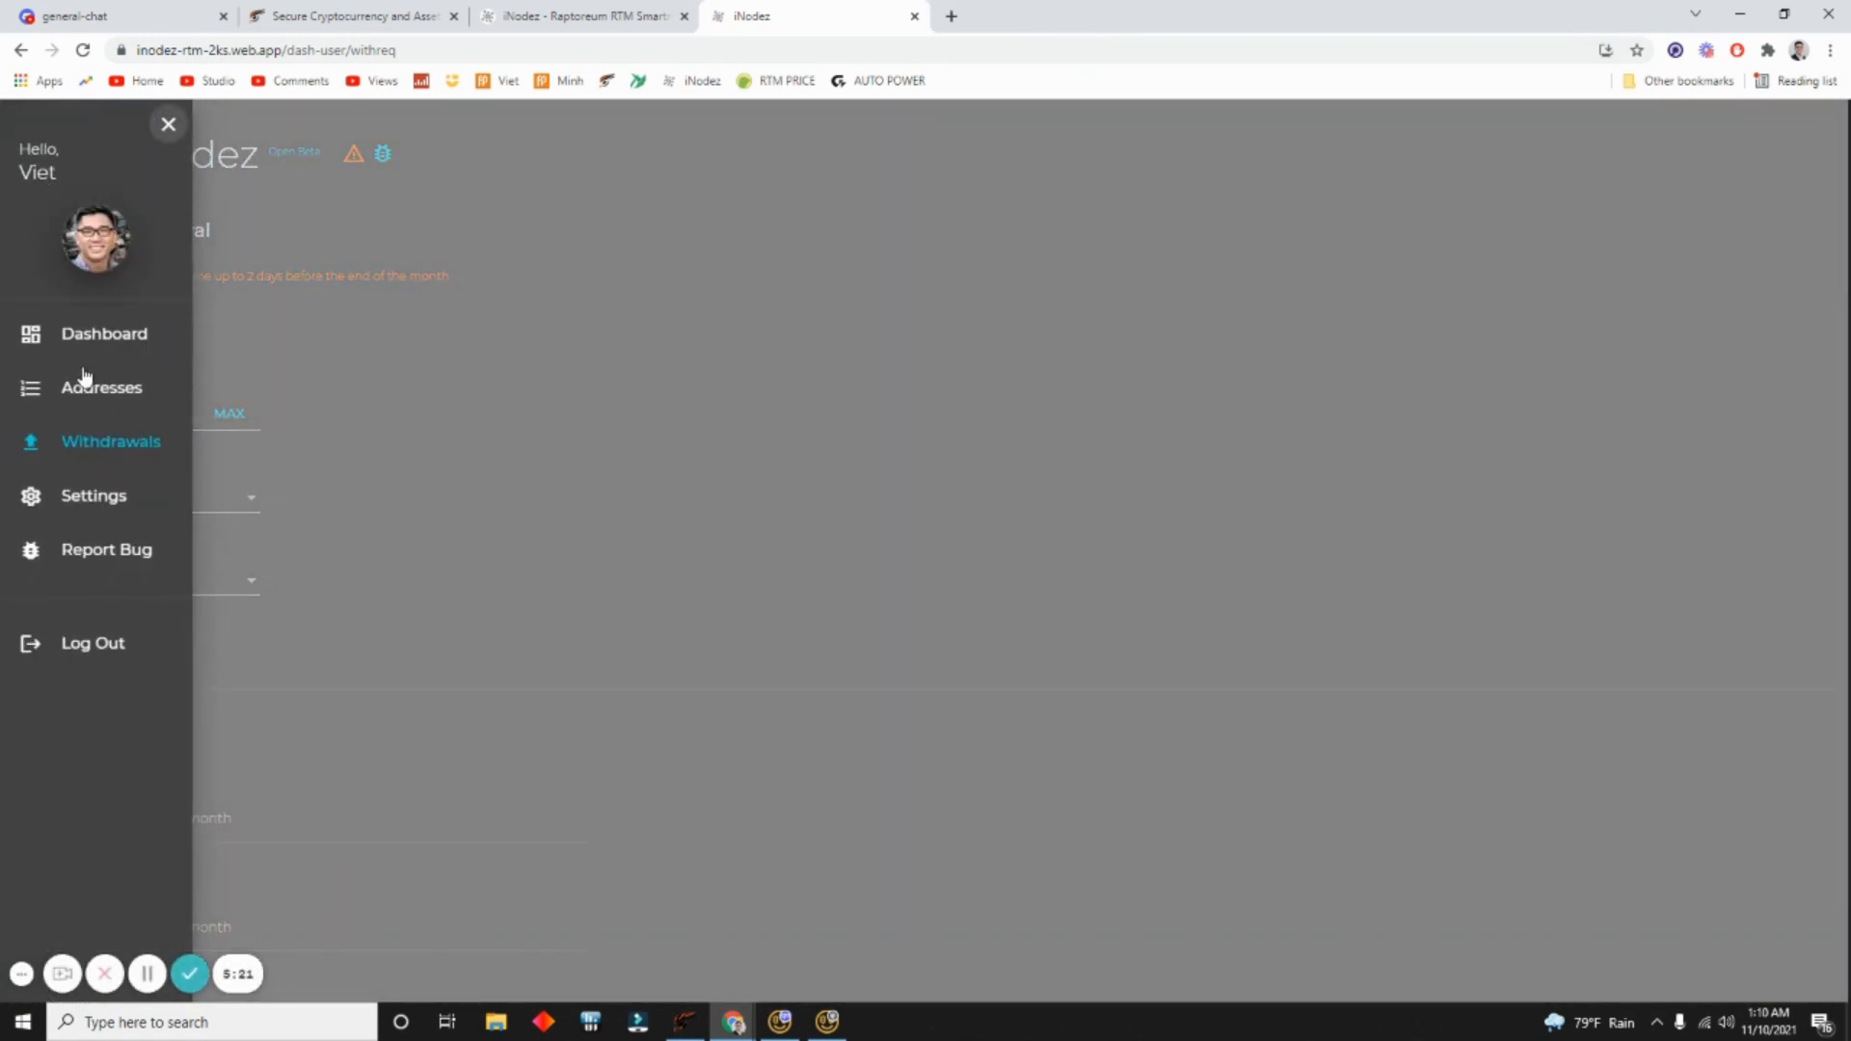
{"action": "left_click", "coordinate": [93, 337]}
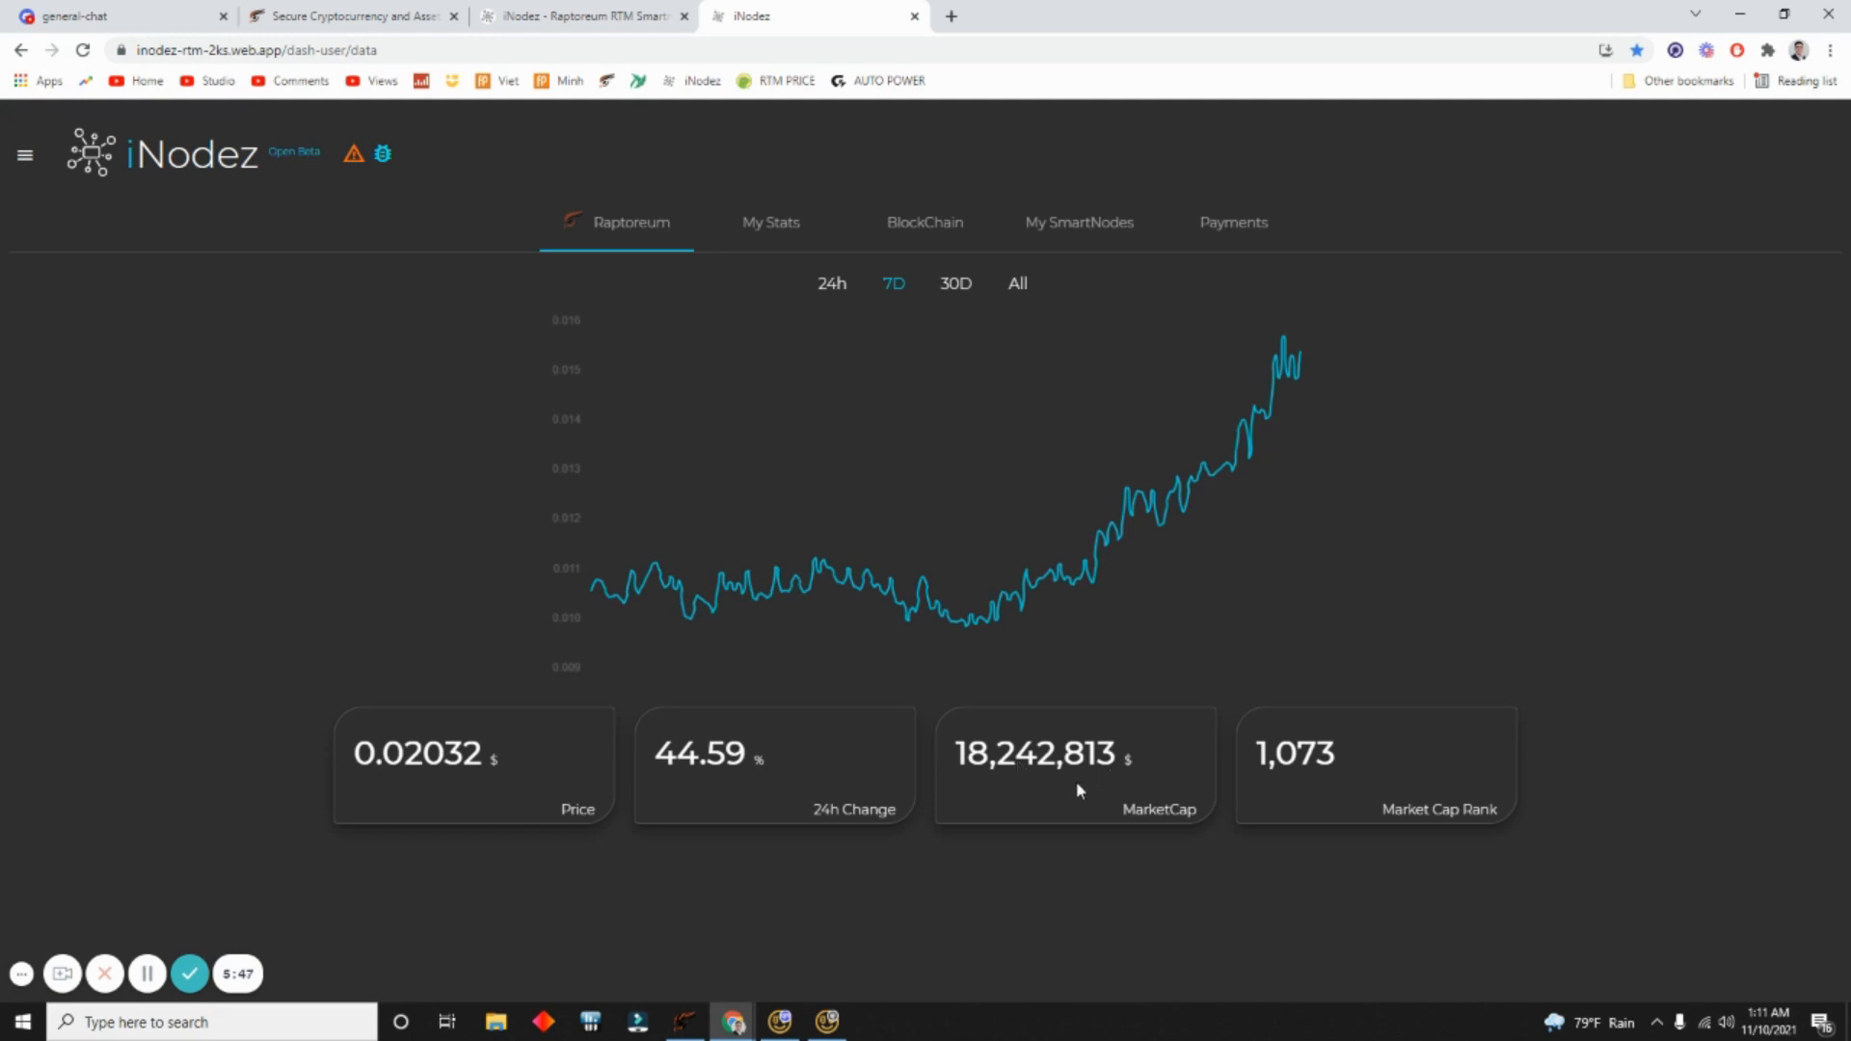
{"action": "left_click", "coordinate": [17, 976]}
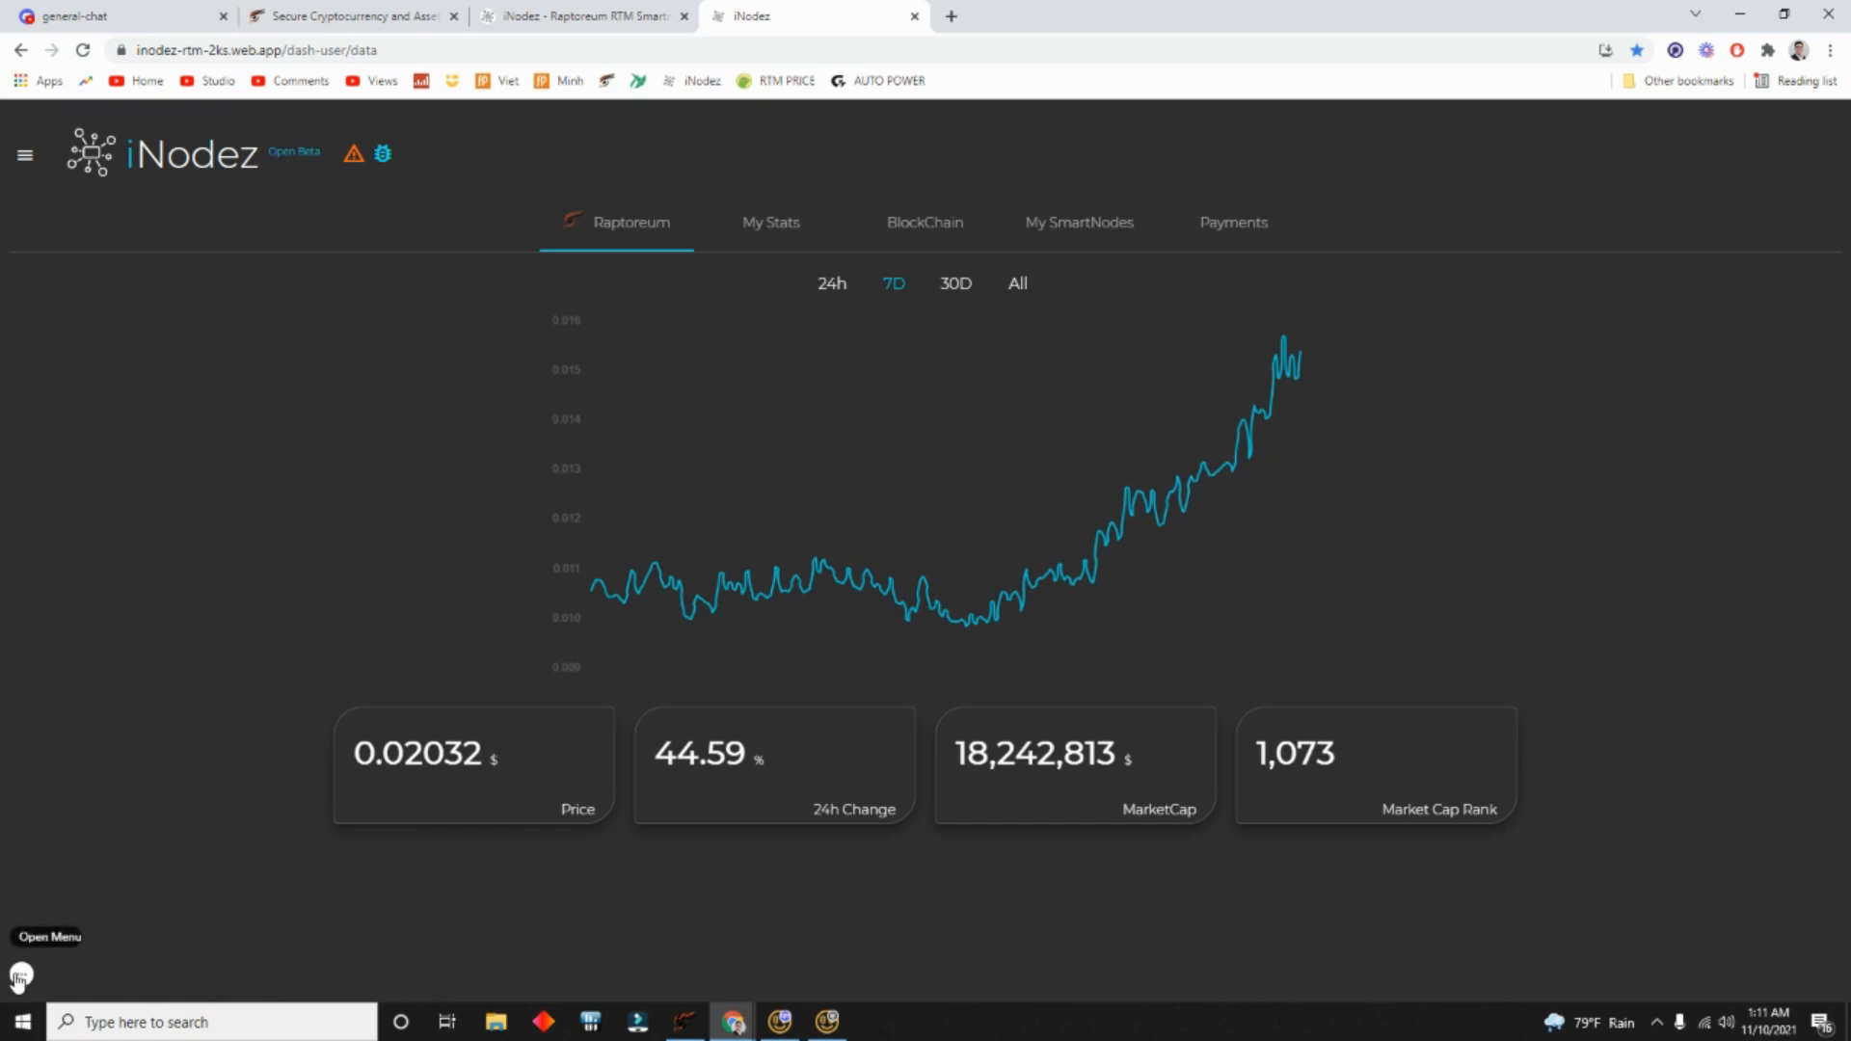
{"action": "left_click", "coordinate": [21, 1022]}
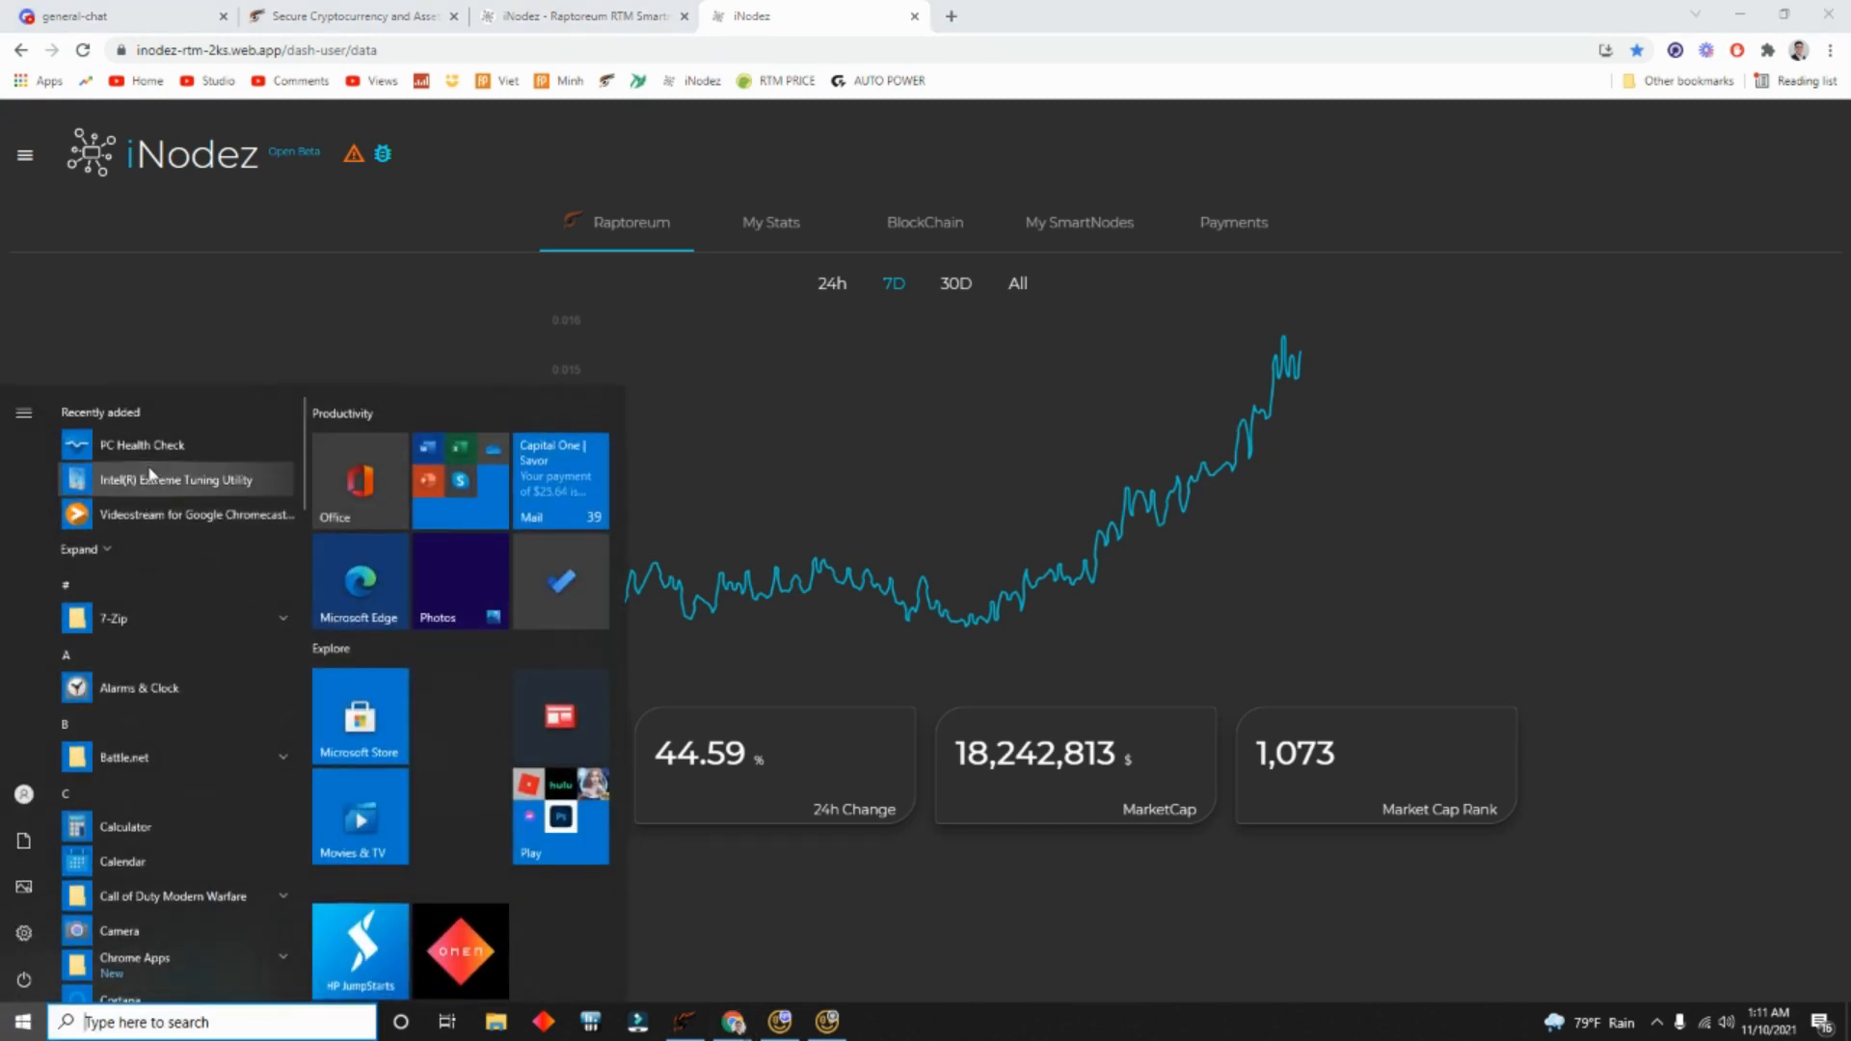
{"action": "left_click", "coordinate": [122, 861]}
{"action": "left_click", "coordinate": [1820, 112]}
Step: Switch to the Windows Calculator and multiply the 21,000,000,000 total supply by the 0.02032 Raptoreum price
{"action": "left_click", "coordinate": [23, 1022]}
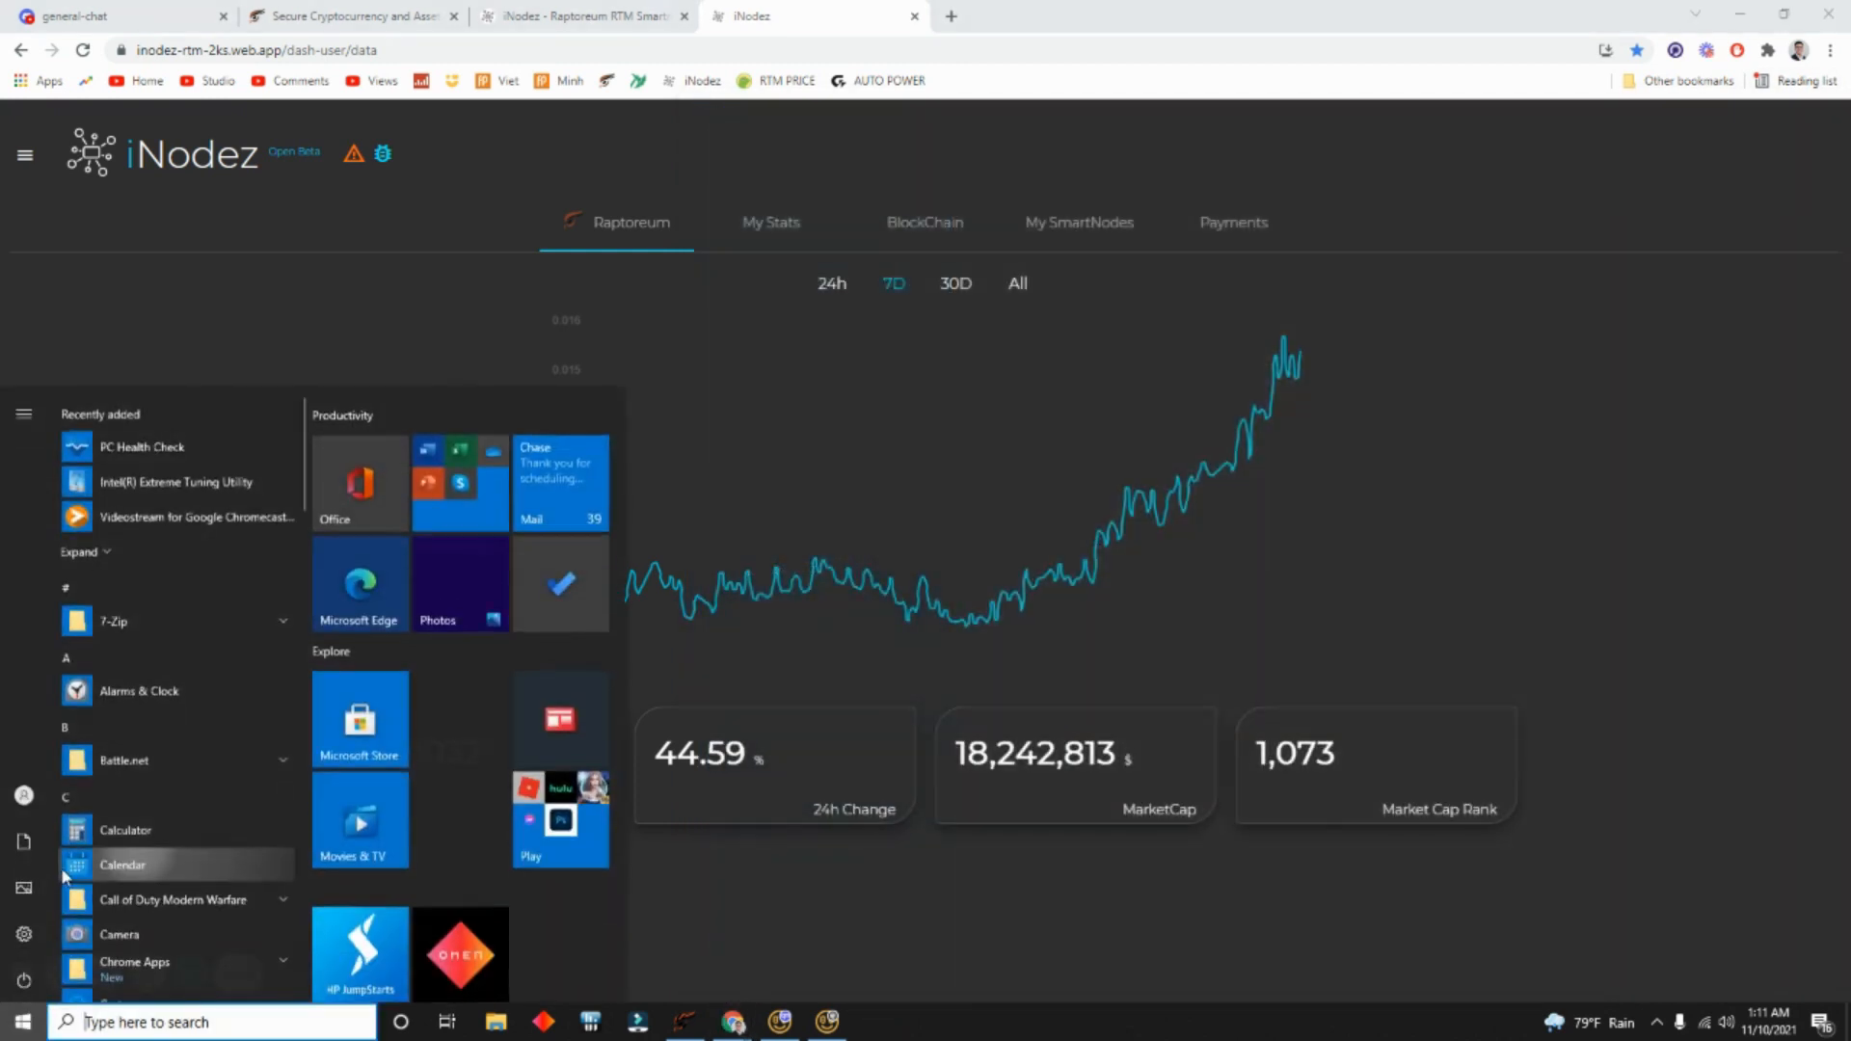
{"action": "left_click", "coordinate": [106, 824]}
{"action": "left_click_drag", "start_coordinate": [557, 354], "coordinate": [1296, 454]}
{"action": "type", "text": "21,000,000,000"}
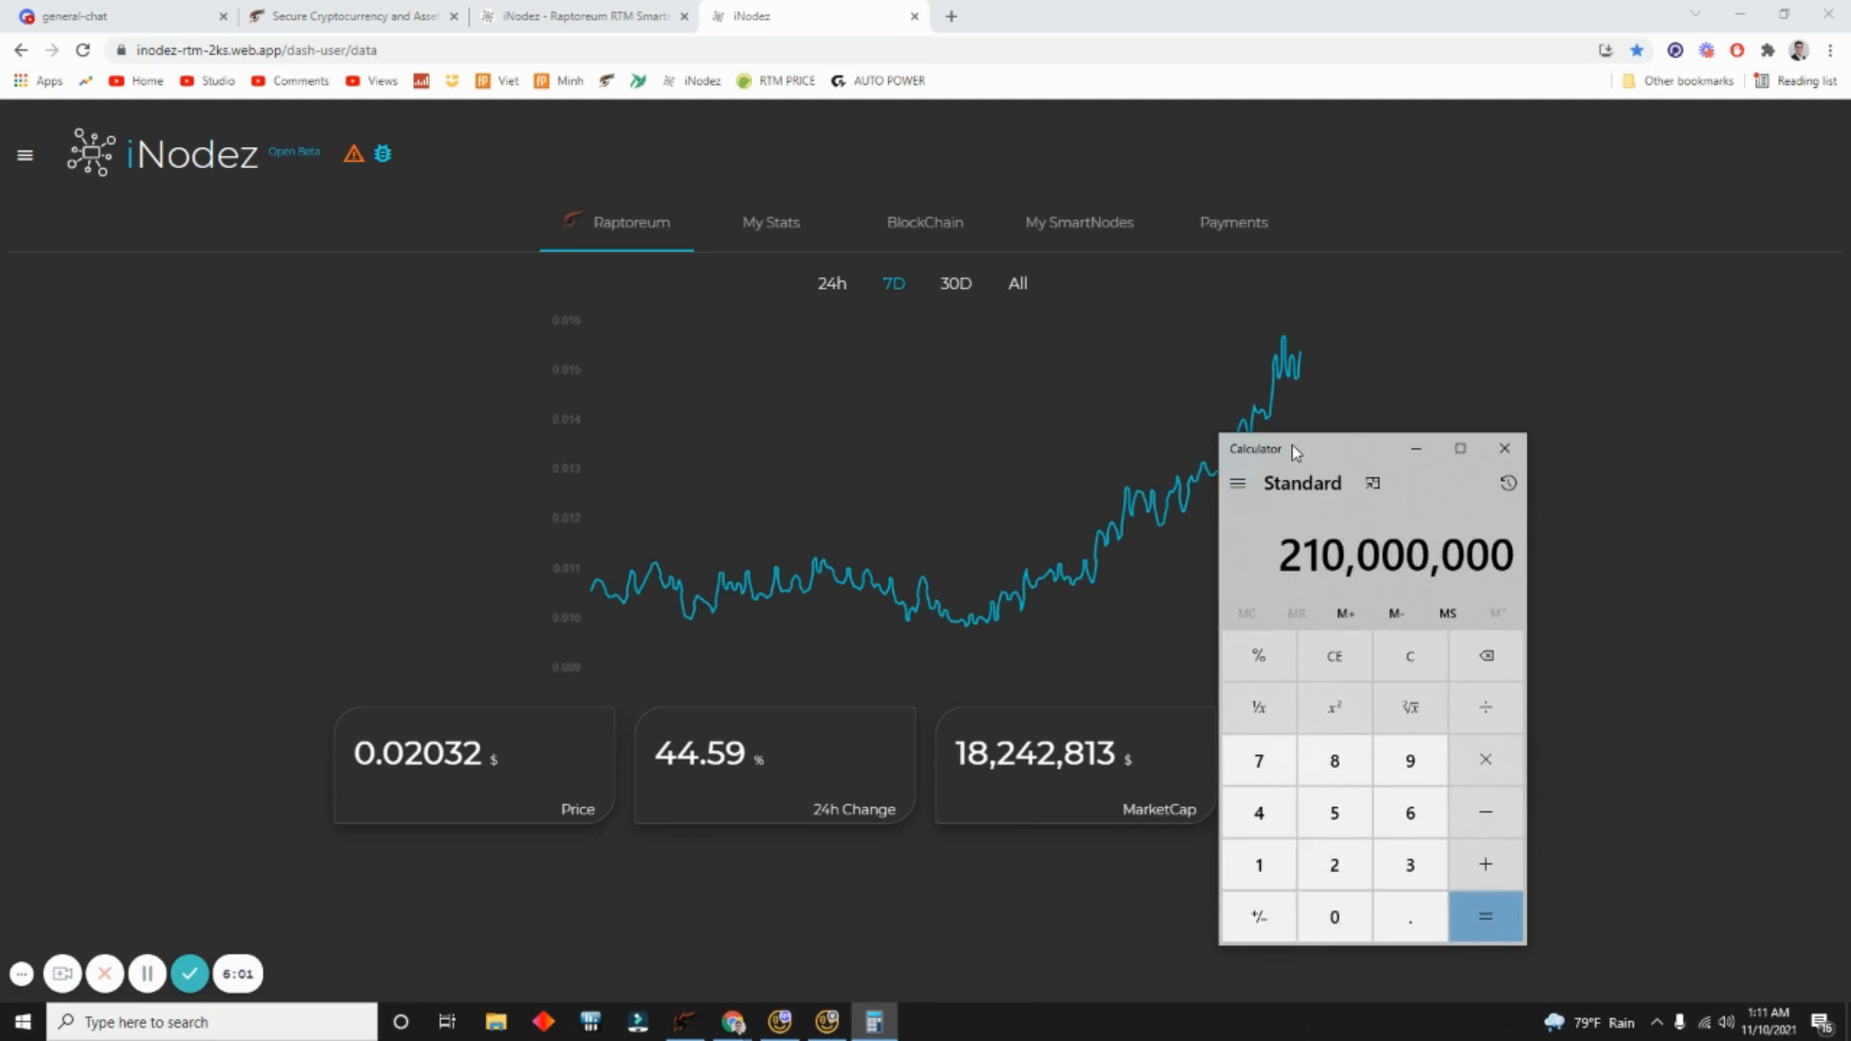
{"action": "key", "text": "asterisk"}
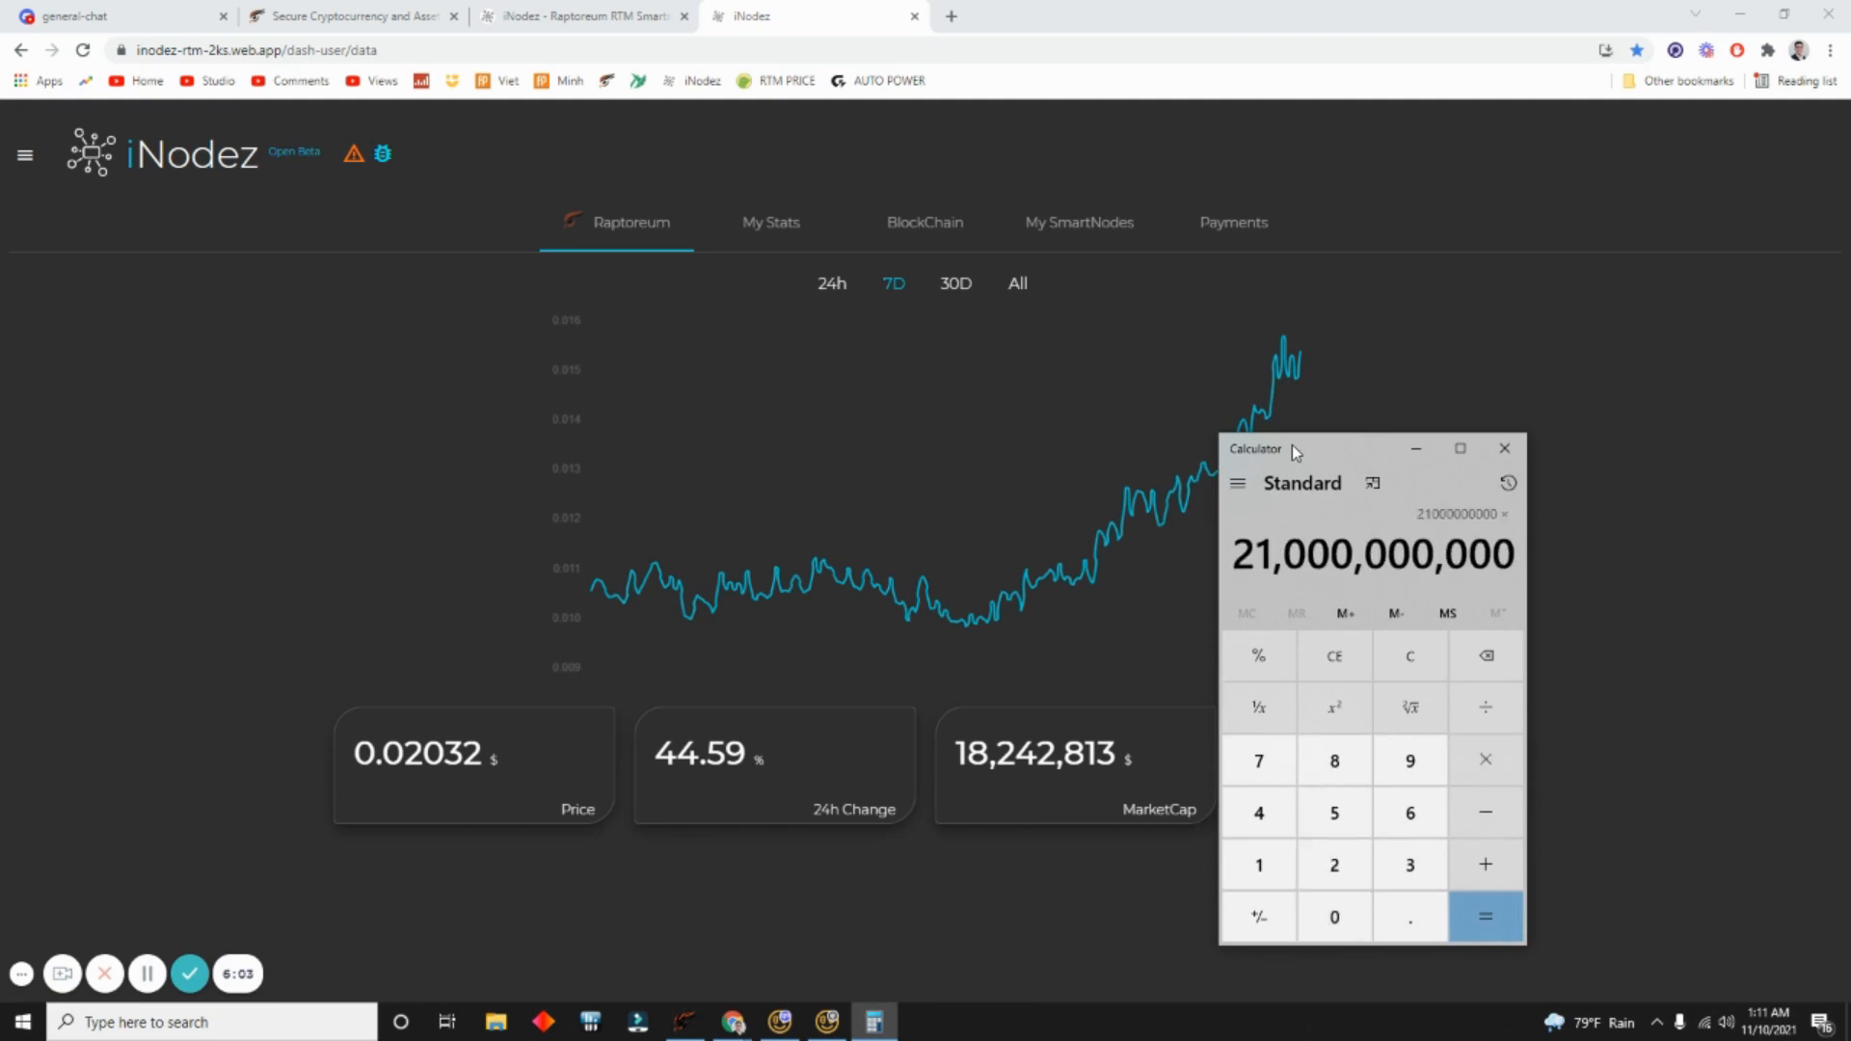
{"action": "type", "text": "0.02032"}
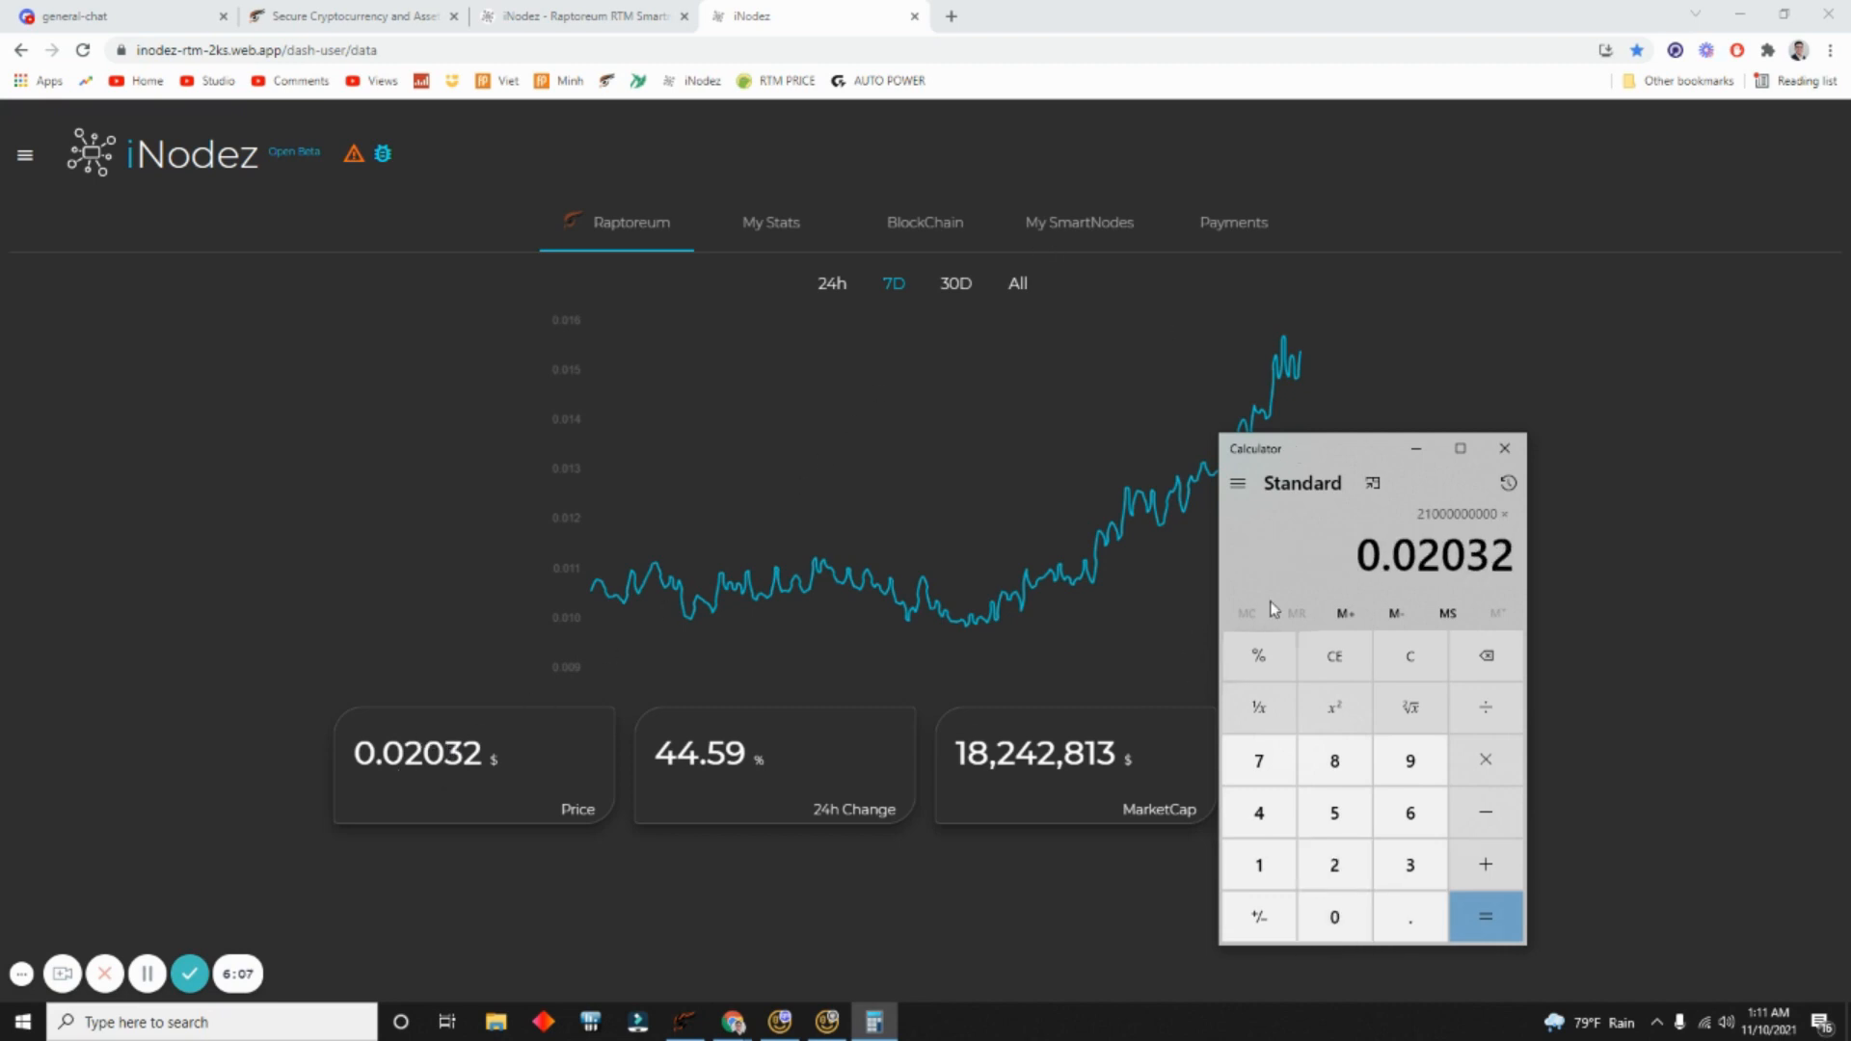
{"action": "key", "text": "Return"}
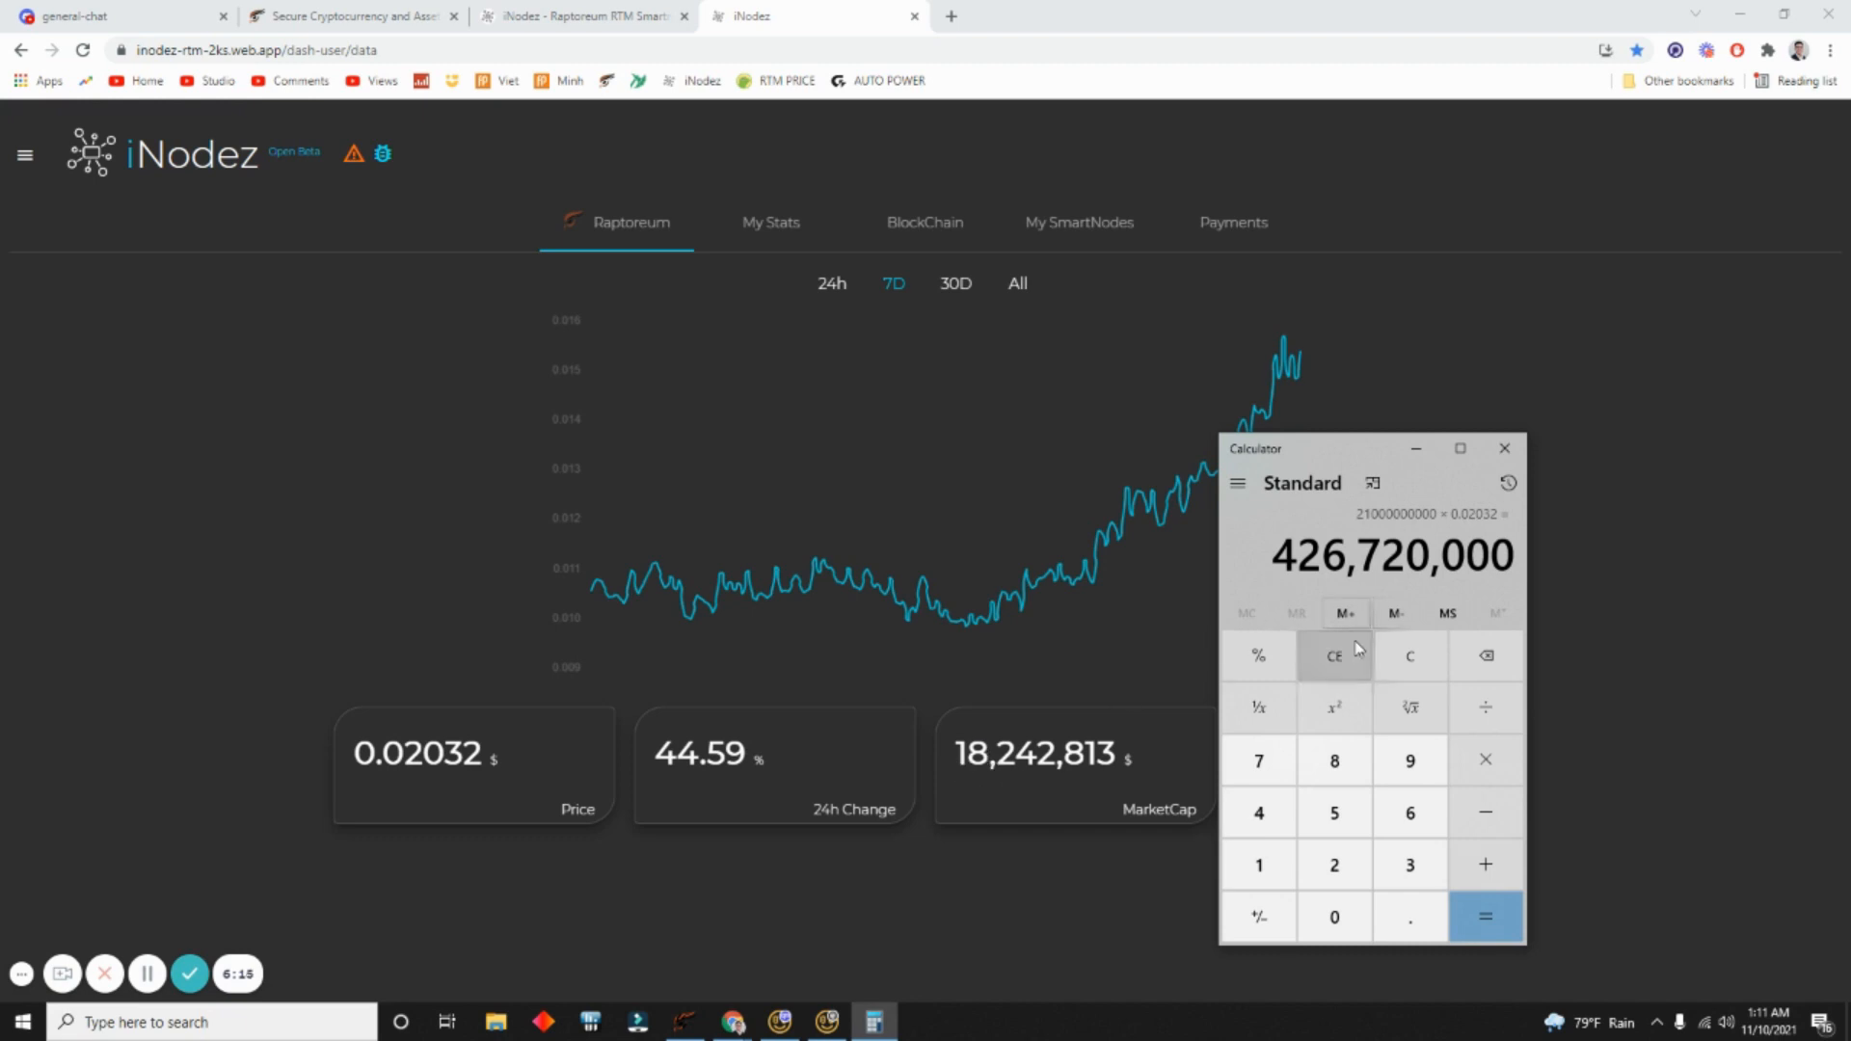
Step: Clear the calculation, divide the 18242813 market cap by the 0.02032 price, and close the Calculator
{"action": "left_click", "coordinate": [1395, 664]}
{"action": "type", "text": "18242813"}
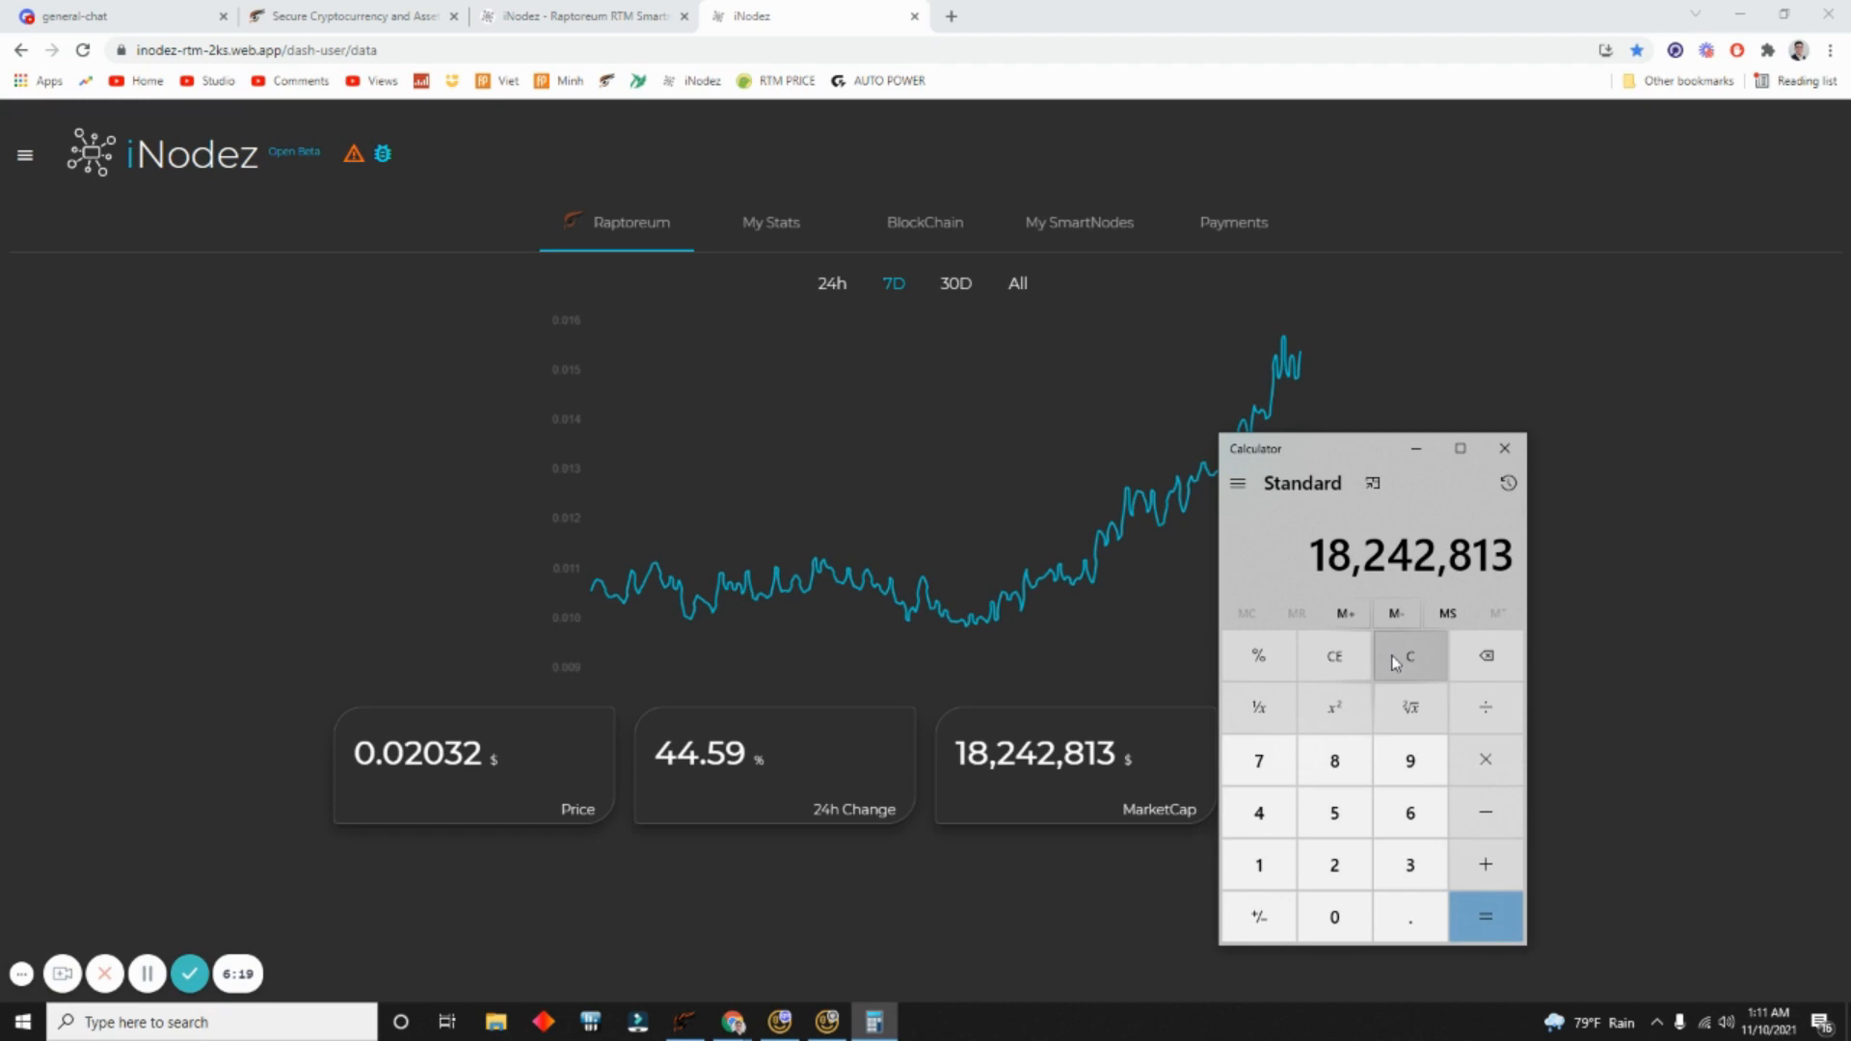
{"action": "type", "text": "/.0"}
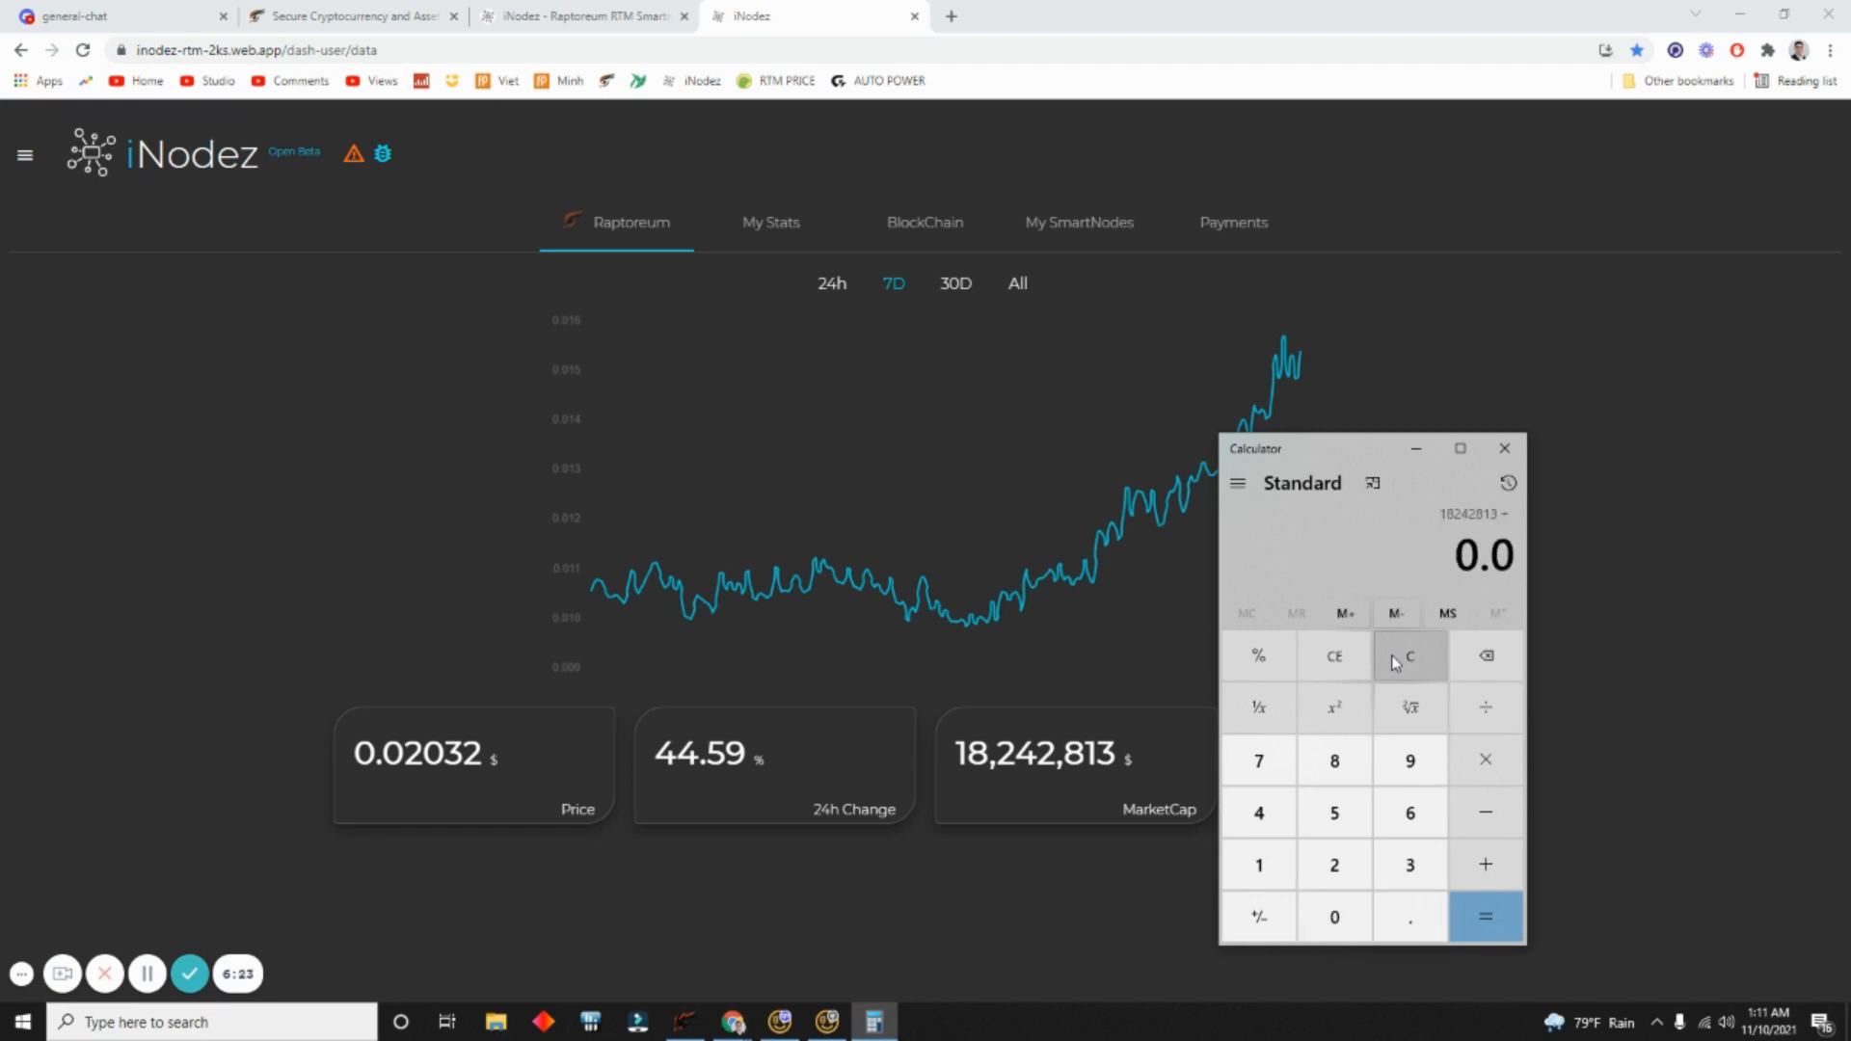
{"action": "type", "text": "203"}
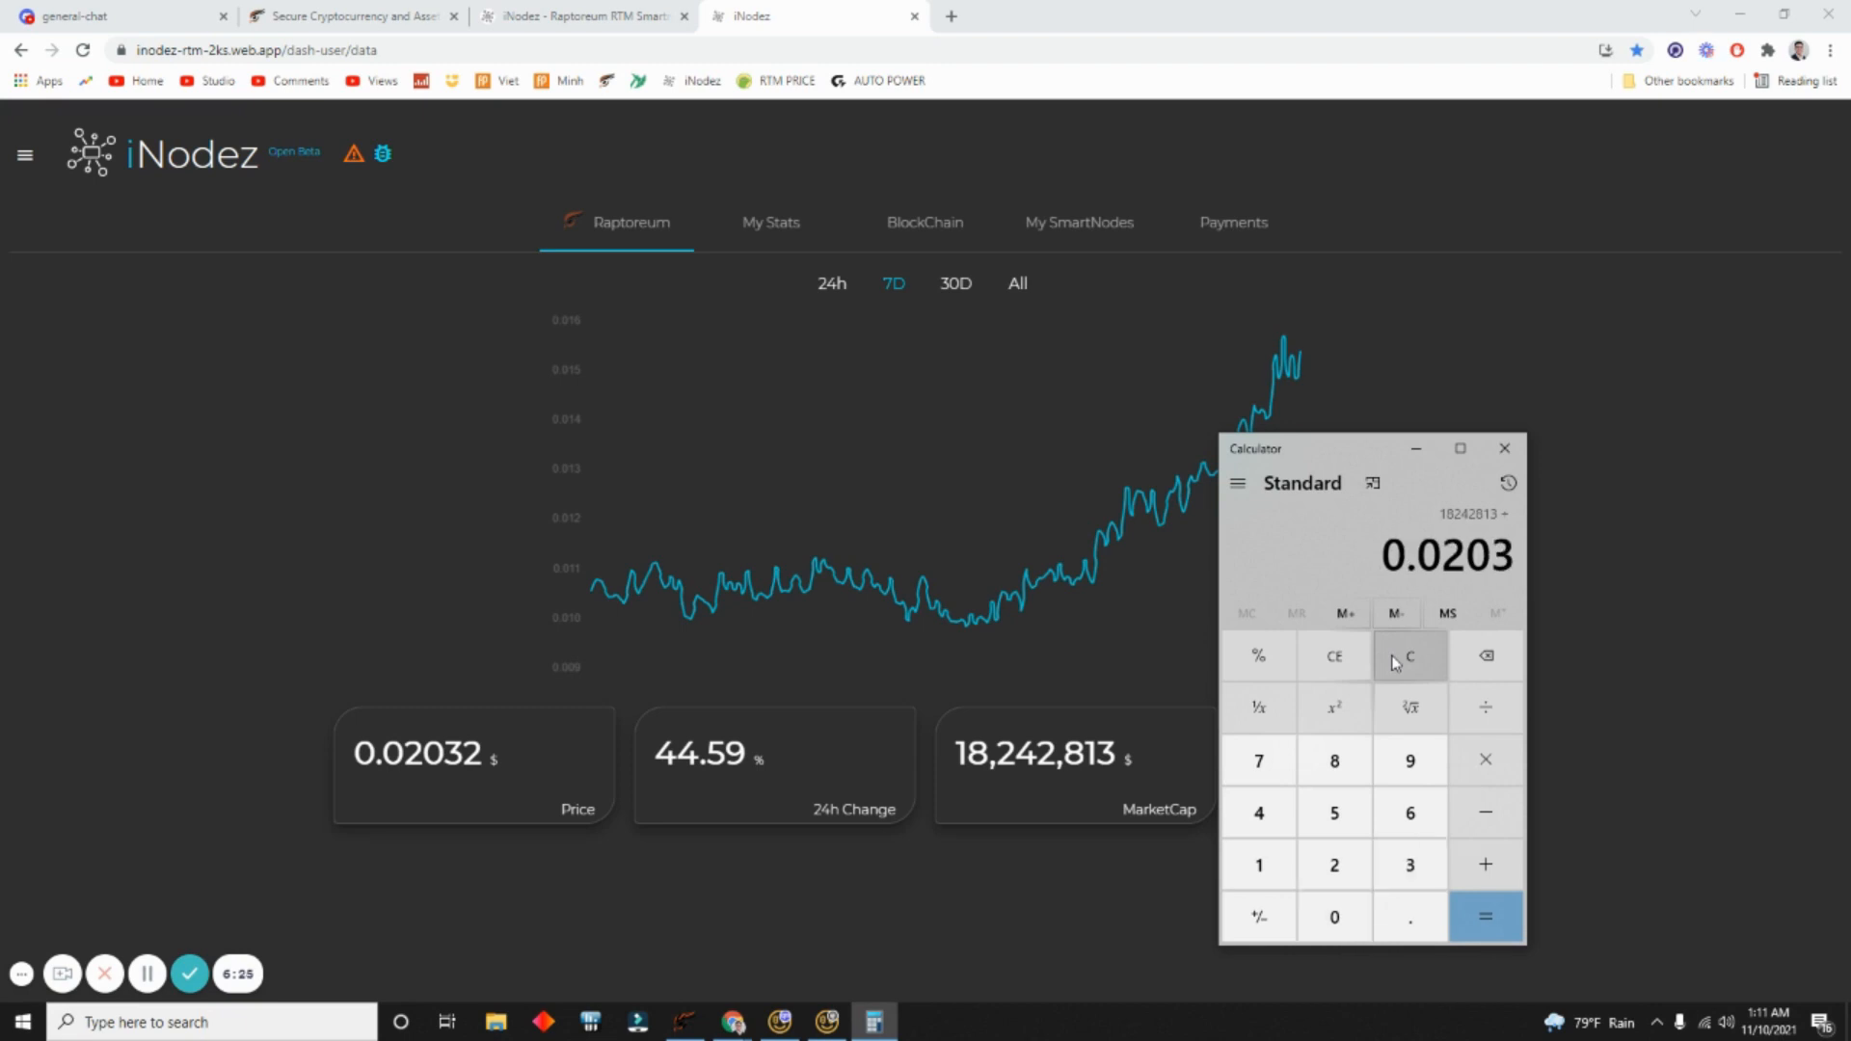
{"action": "type", "text": "2"}
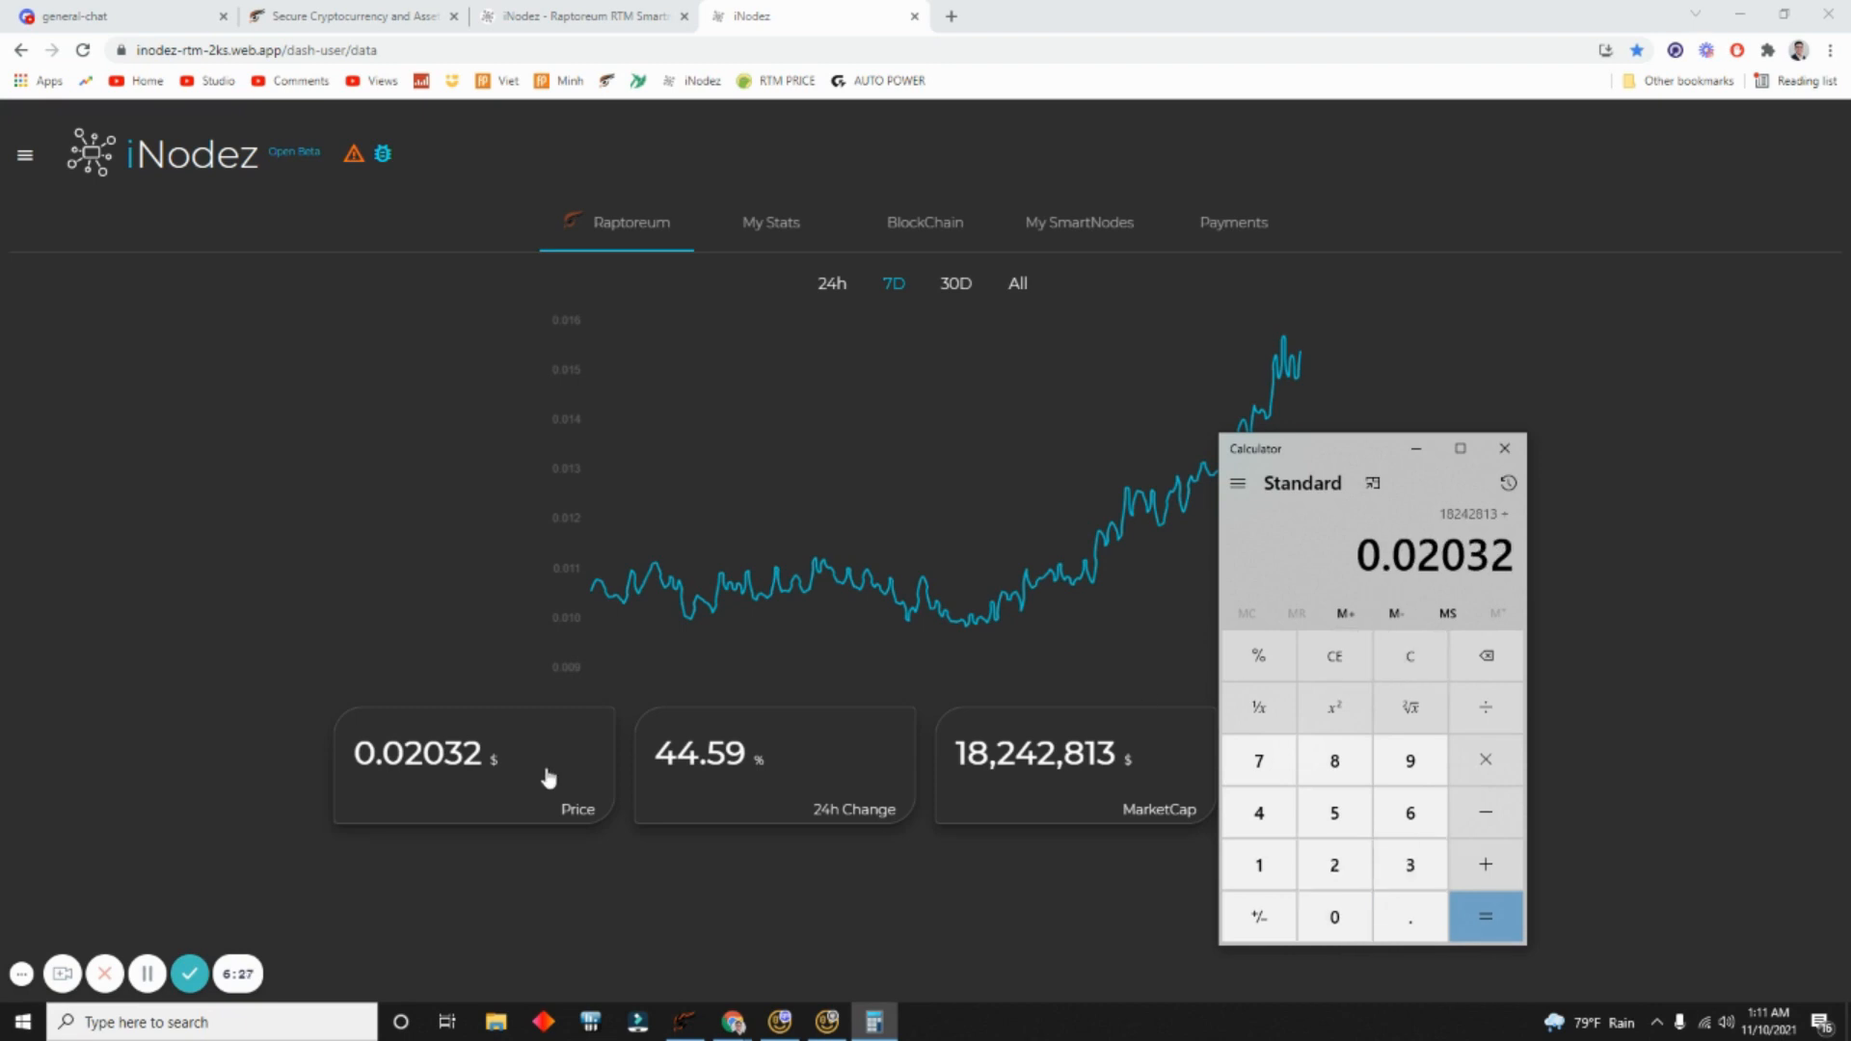
{"action": "key", "text": "Return"}
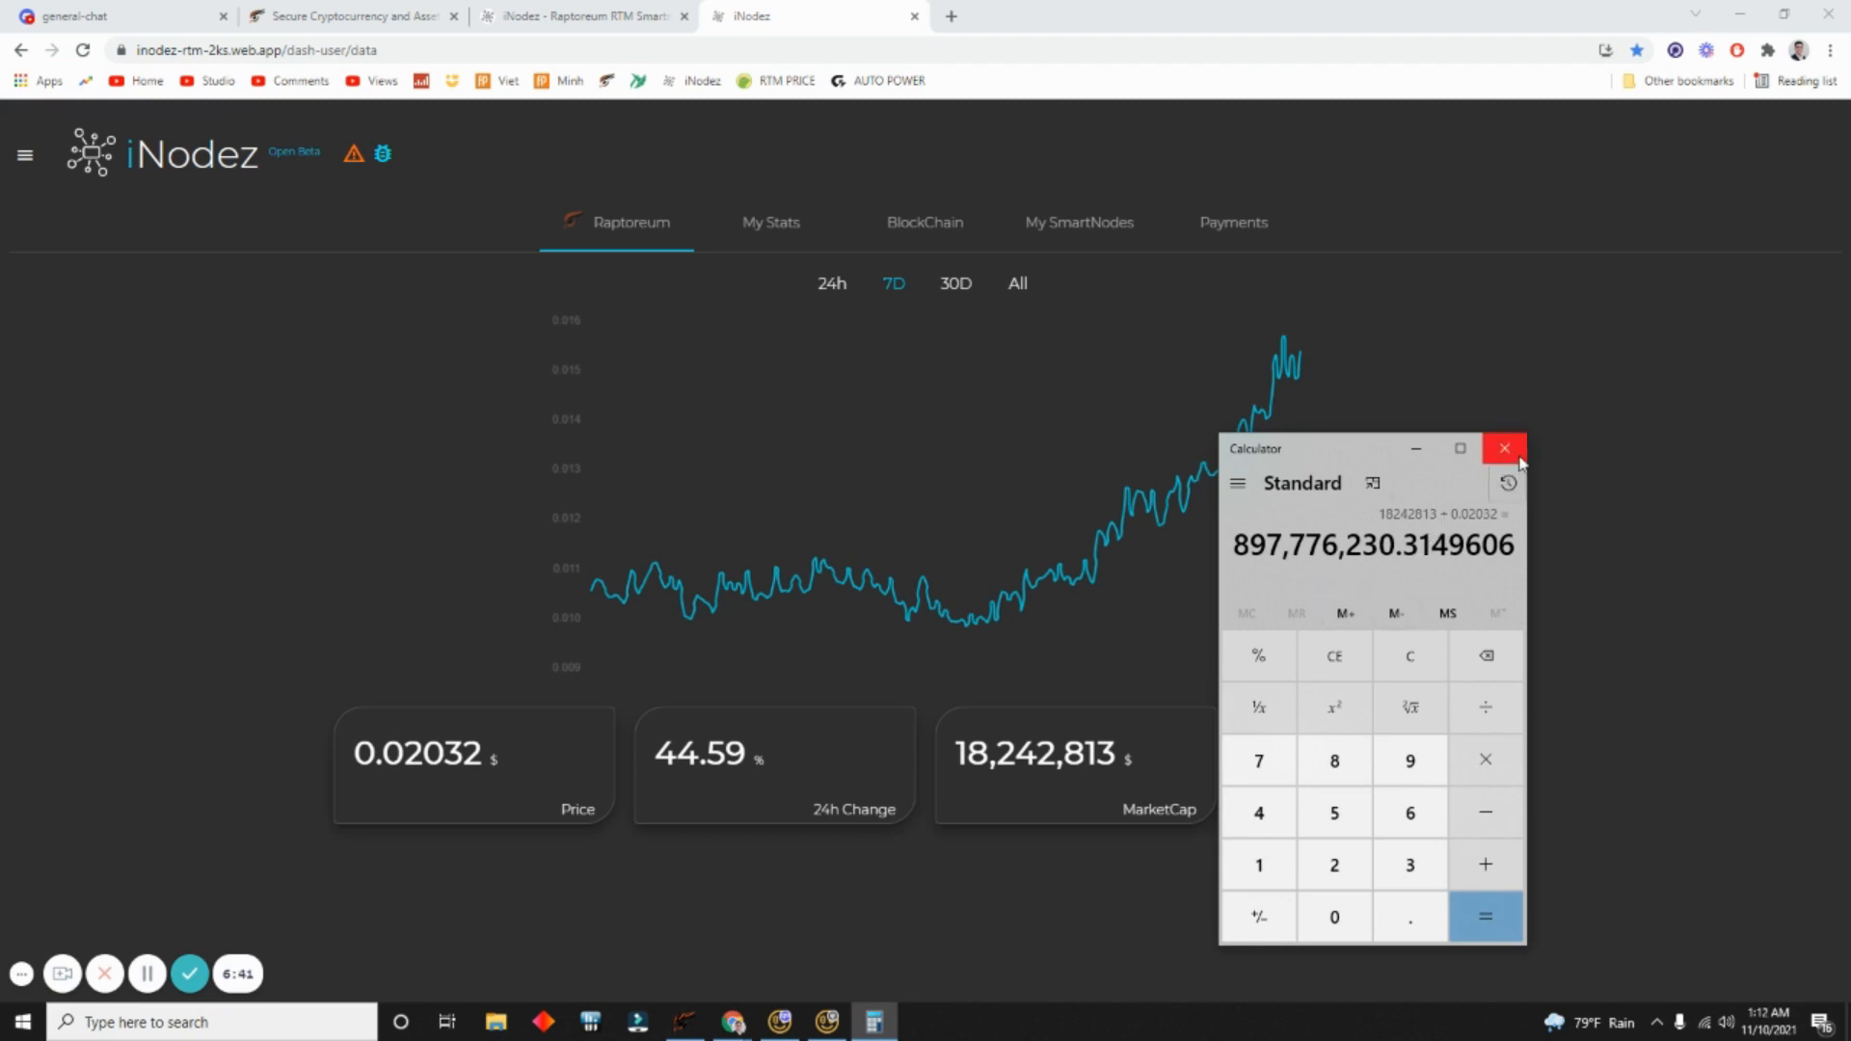
{"action": "left_click", "coordinate": [1504, 450]}
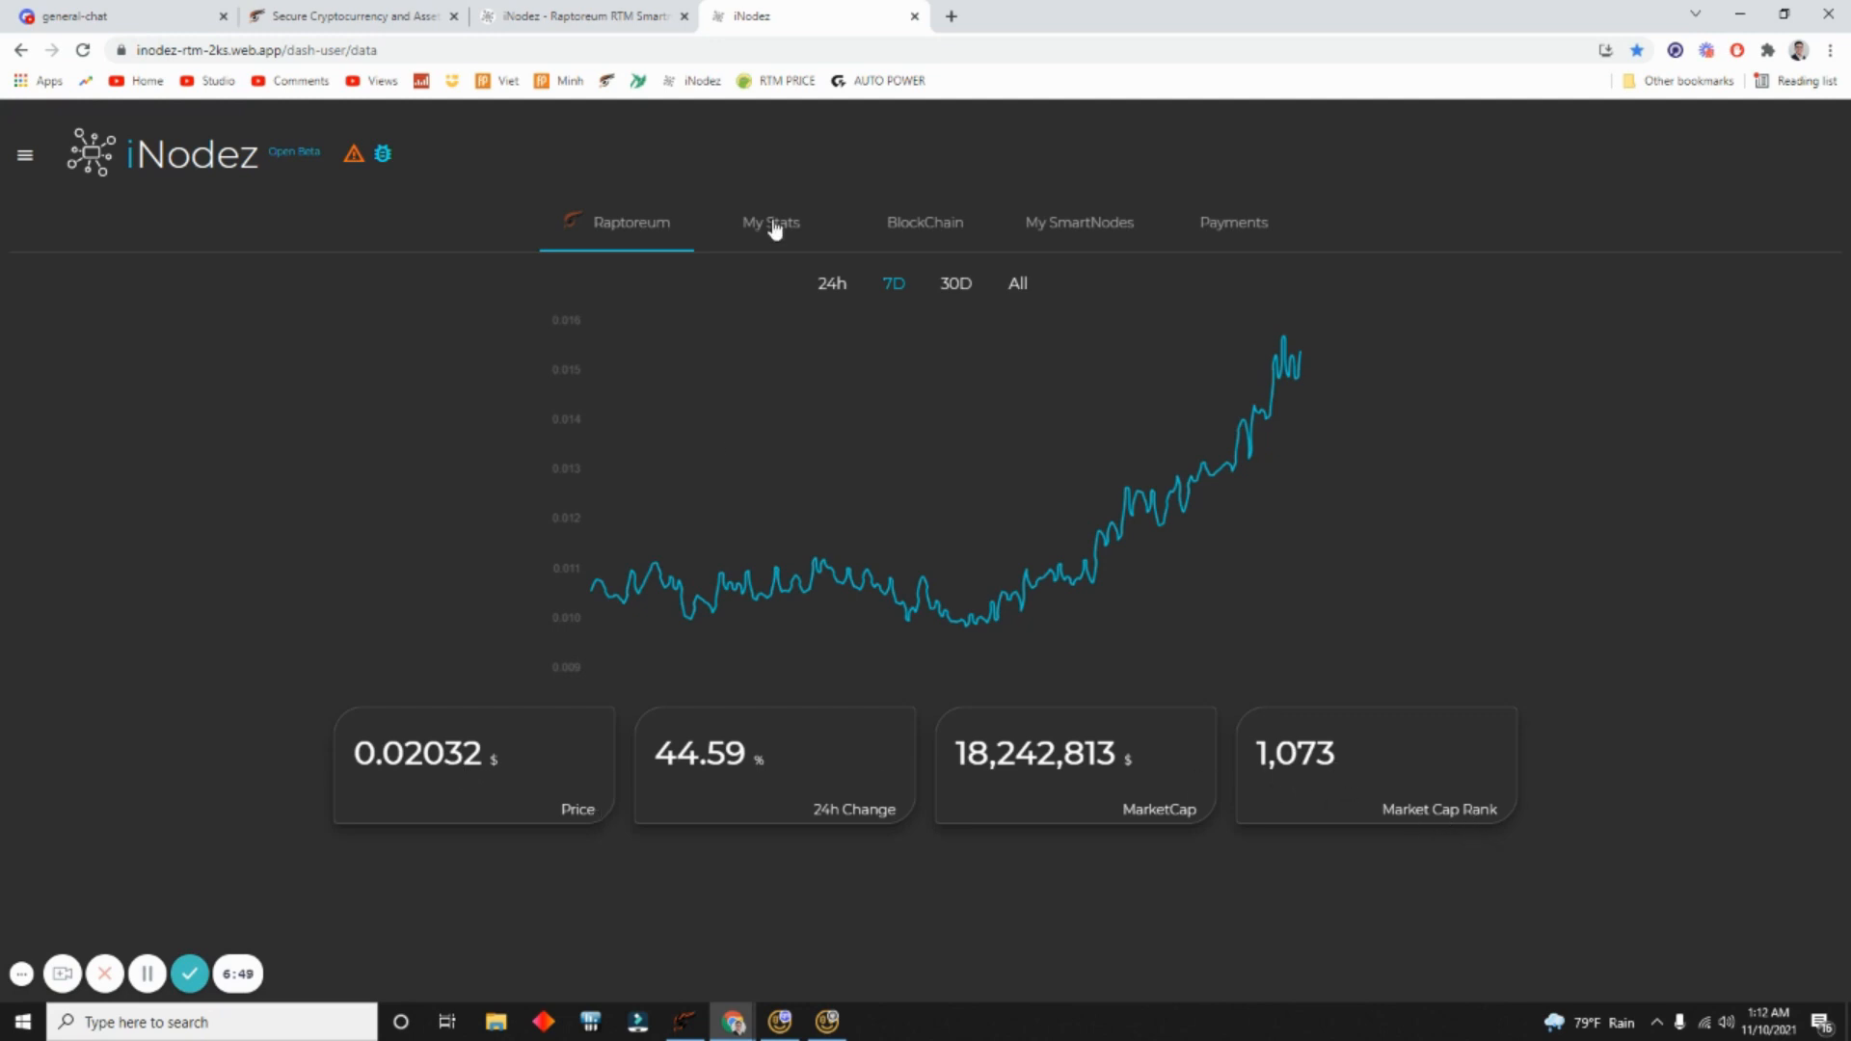
Step: Compare the Raptoreum price chart over the 24h, 7D, 30D and All ranges, finishing on 30D
{"action": "left_click", "coordinate": [841, 290]}
{"action": "left_click", "coordinate": [902, 291]}
{"action": "left_click", "coordinate": [966, 293]}
{"action": "left_click", "coordinate": [1014, 292]}
{"action": "left_click", "coordinate": [974, 289]}
{"action": "left_click", "coordinate": [893, 287]}
{"action": "left_click", "coordinate": [835, 288]}
{"action": "left_click", "coordinate": [1020, 289]}
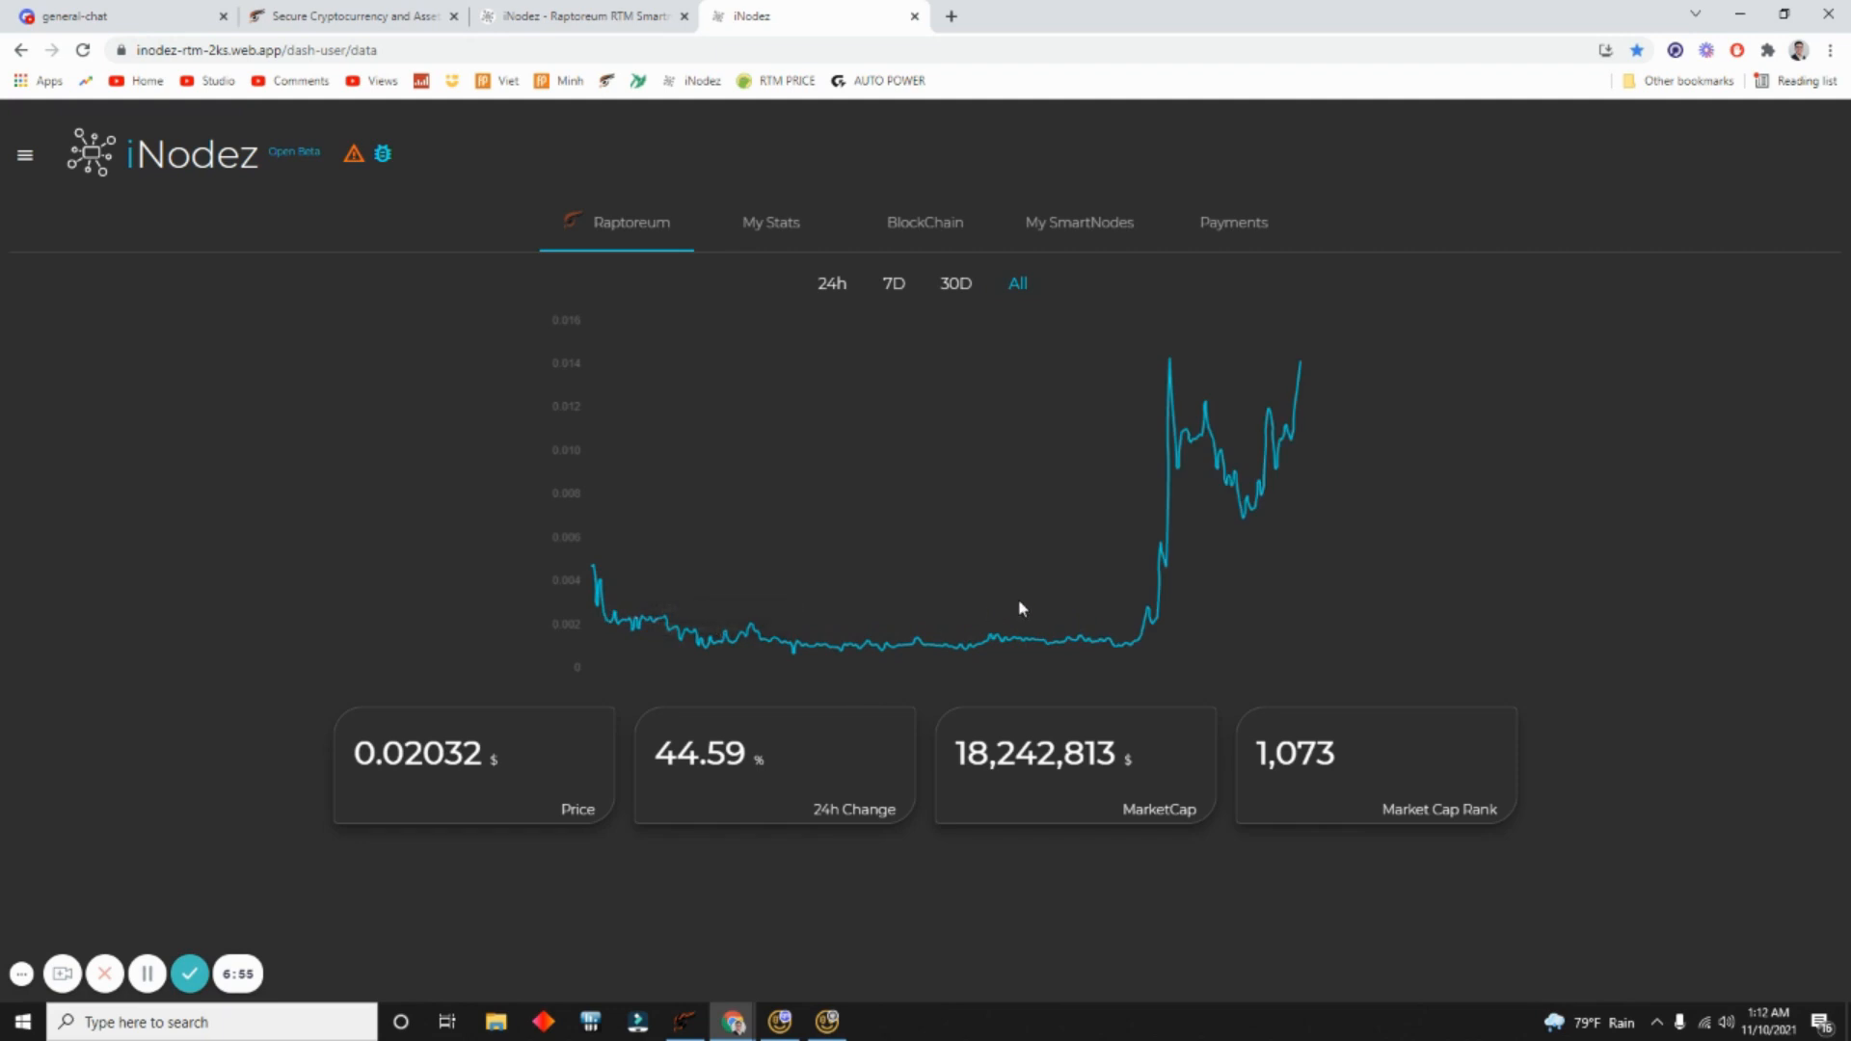
{"action": "left_click", "coordinate": [954, 290]}
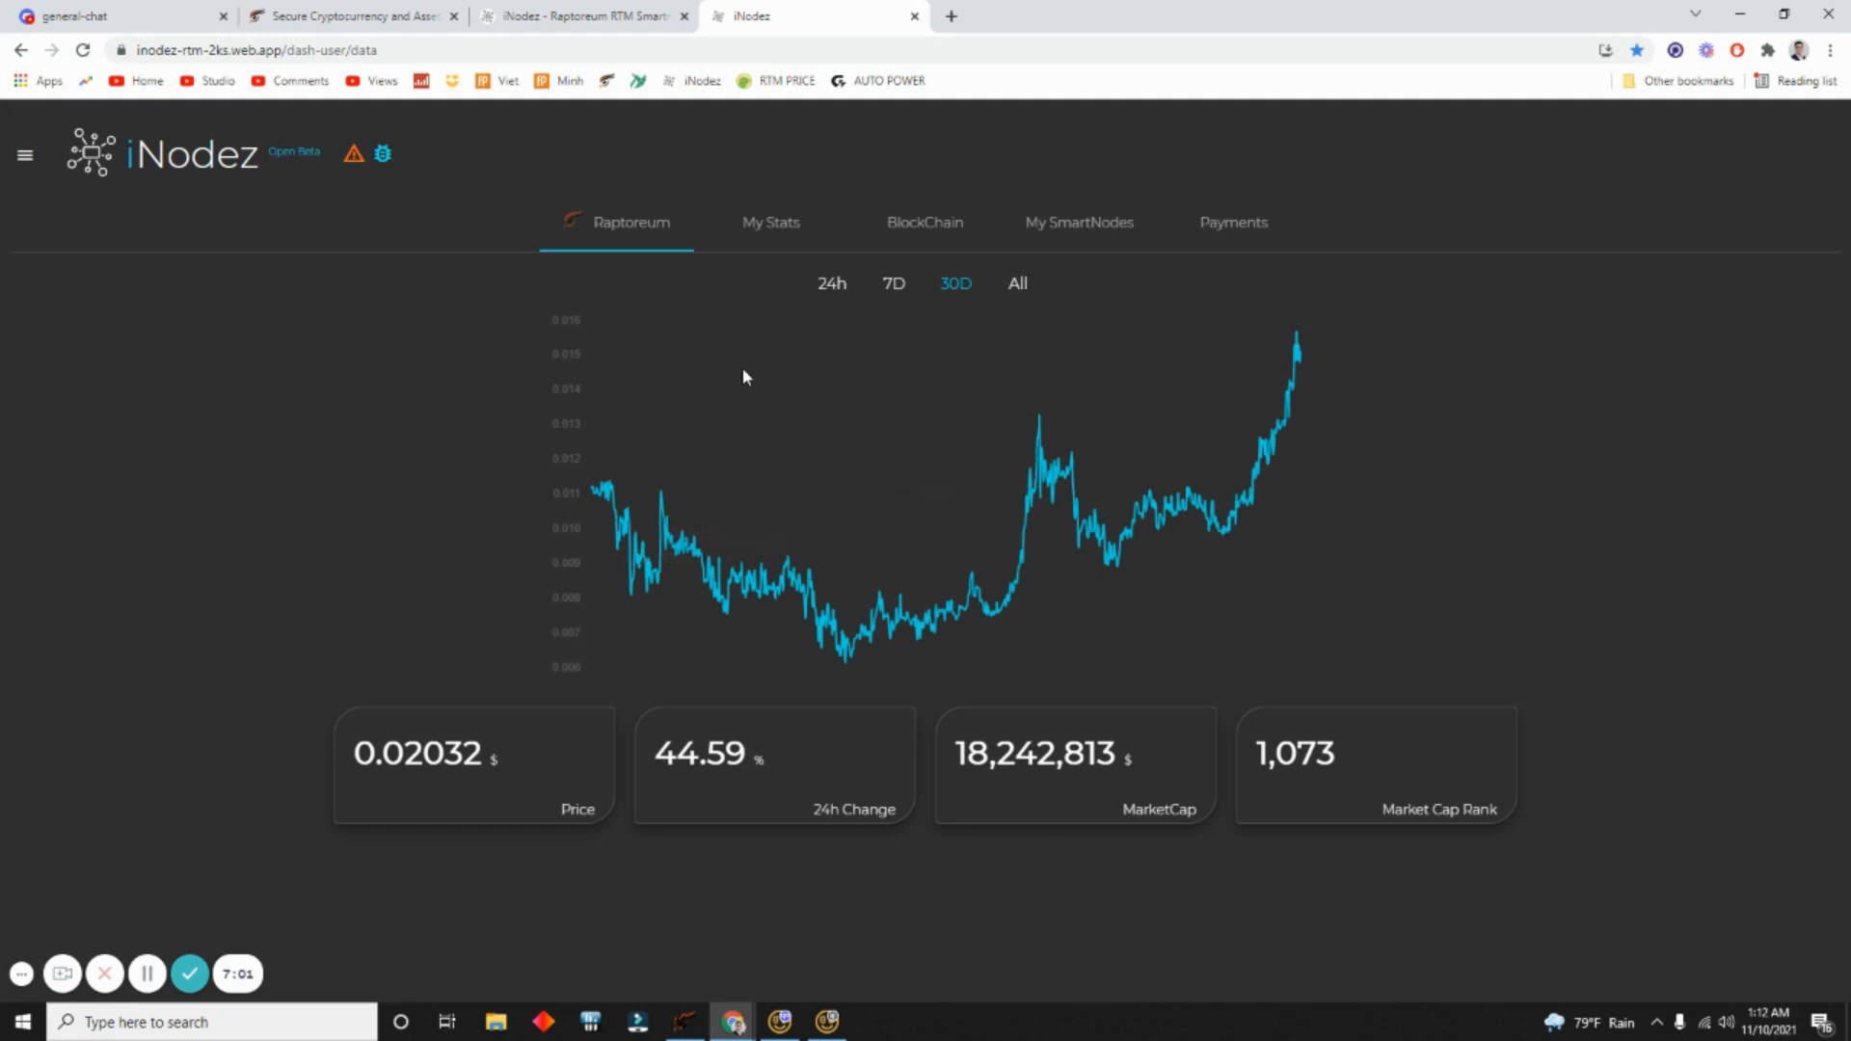
Step: View the personal staking stats, switching the collateral, pending and rewarded amounts between RTM and dollars and ending on RTM
{"action": "left_click", "coordinate": [799, 225]}
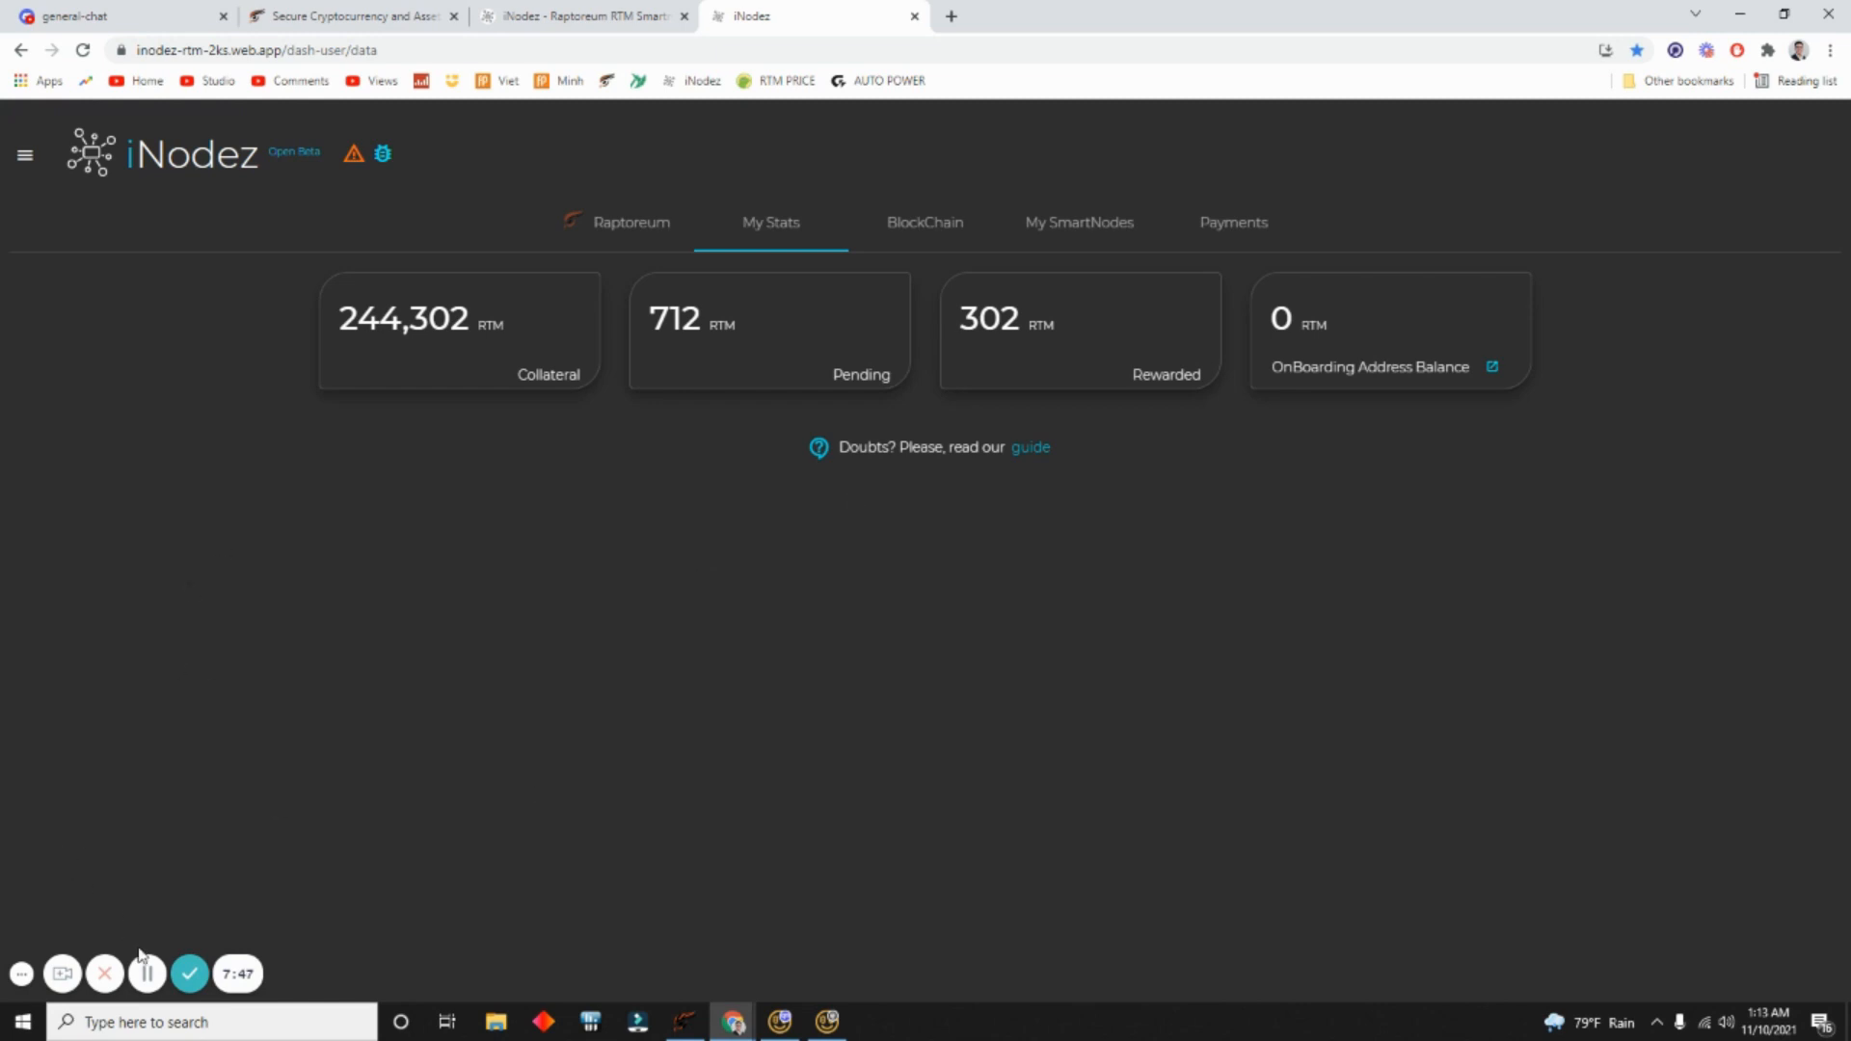
{"action": "left_click", "coordinate": [146, 971]}
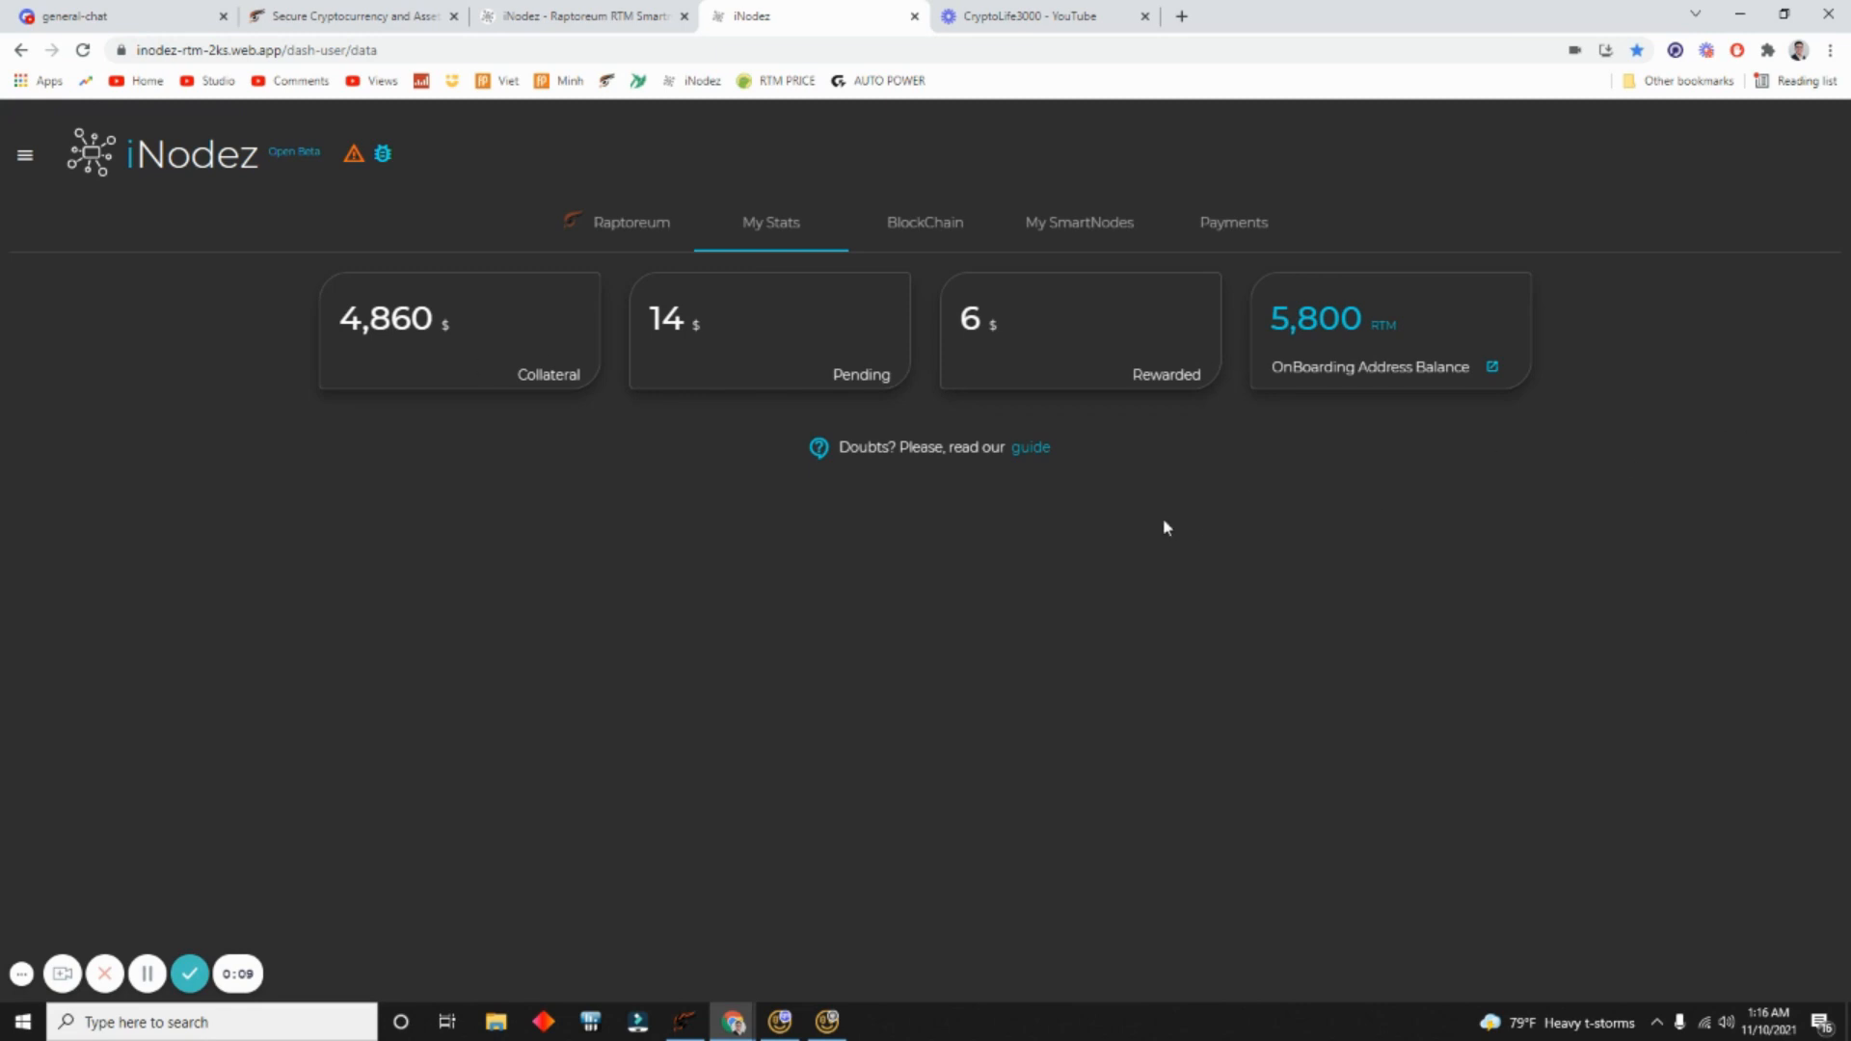
{"action": "left_click", "coordinate": [415, 322]}
{"action": "left_click", "coordinate": [416, 323]}
{"action": "left_click", "coordinate": [416, 322]}
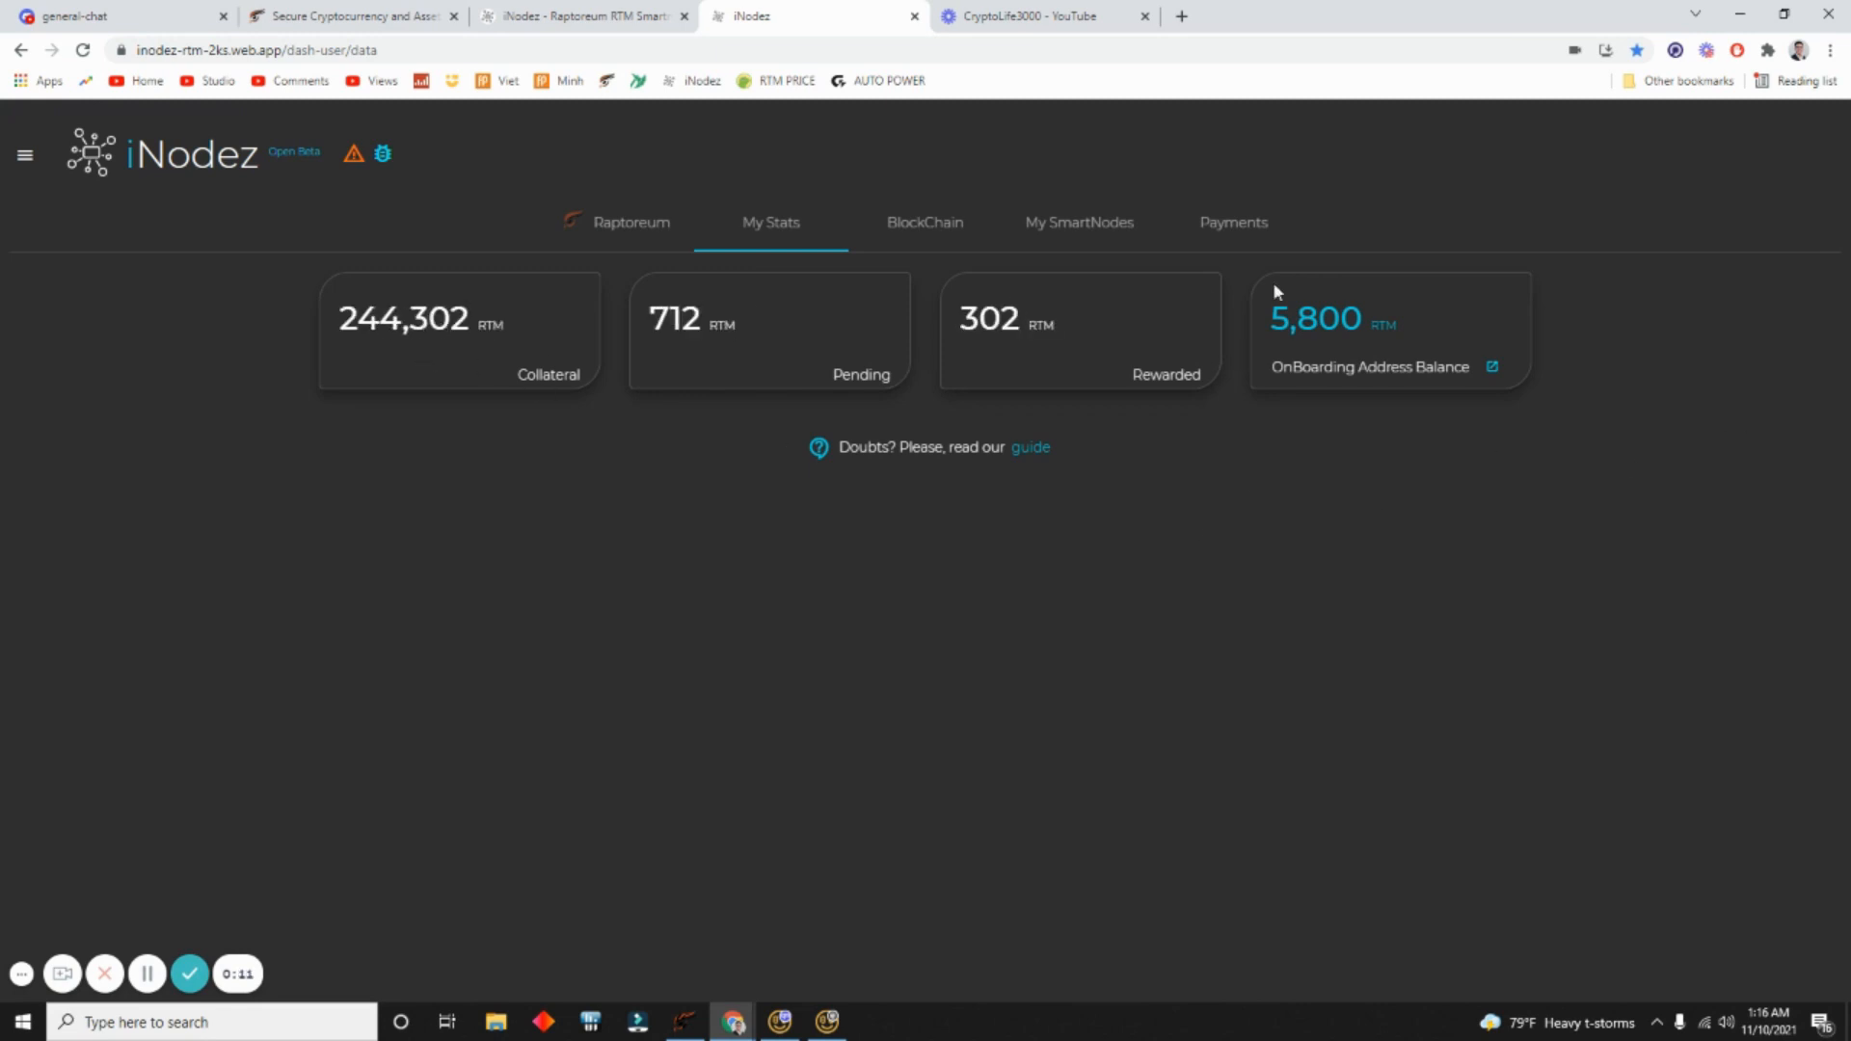
{"action": "left_click", "coordinate": [430, 320]}
{"action": "left_click", "coordinate": [433, 322]}
{"action": "left_click", "coordinate": [417, 325]}
{"action": "left_click", "coordinate": [411, 325]}
{"action": "left_click", "coordinate": [396, 329]}
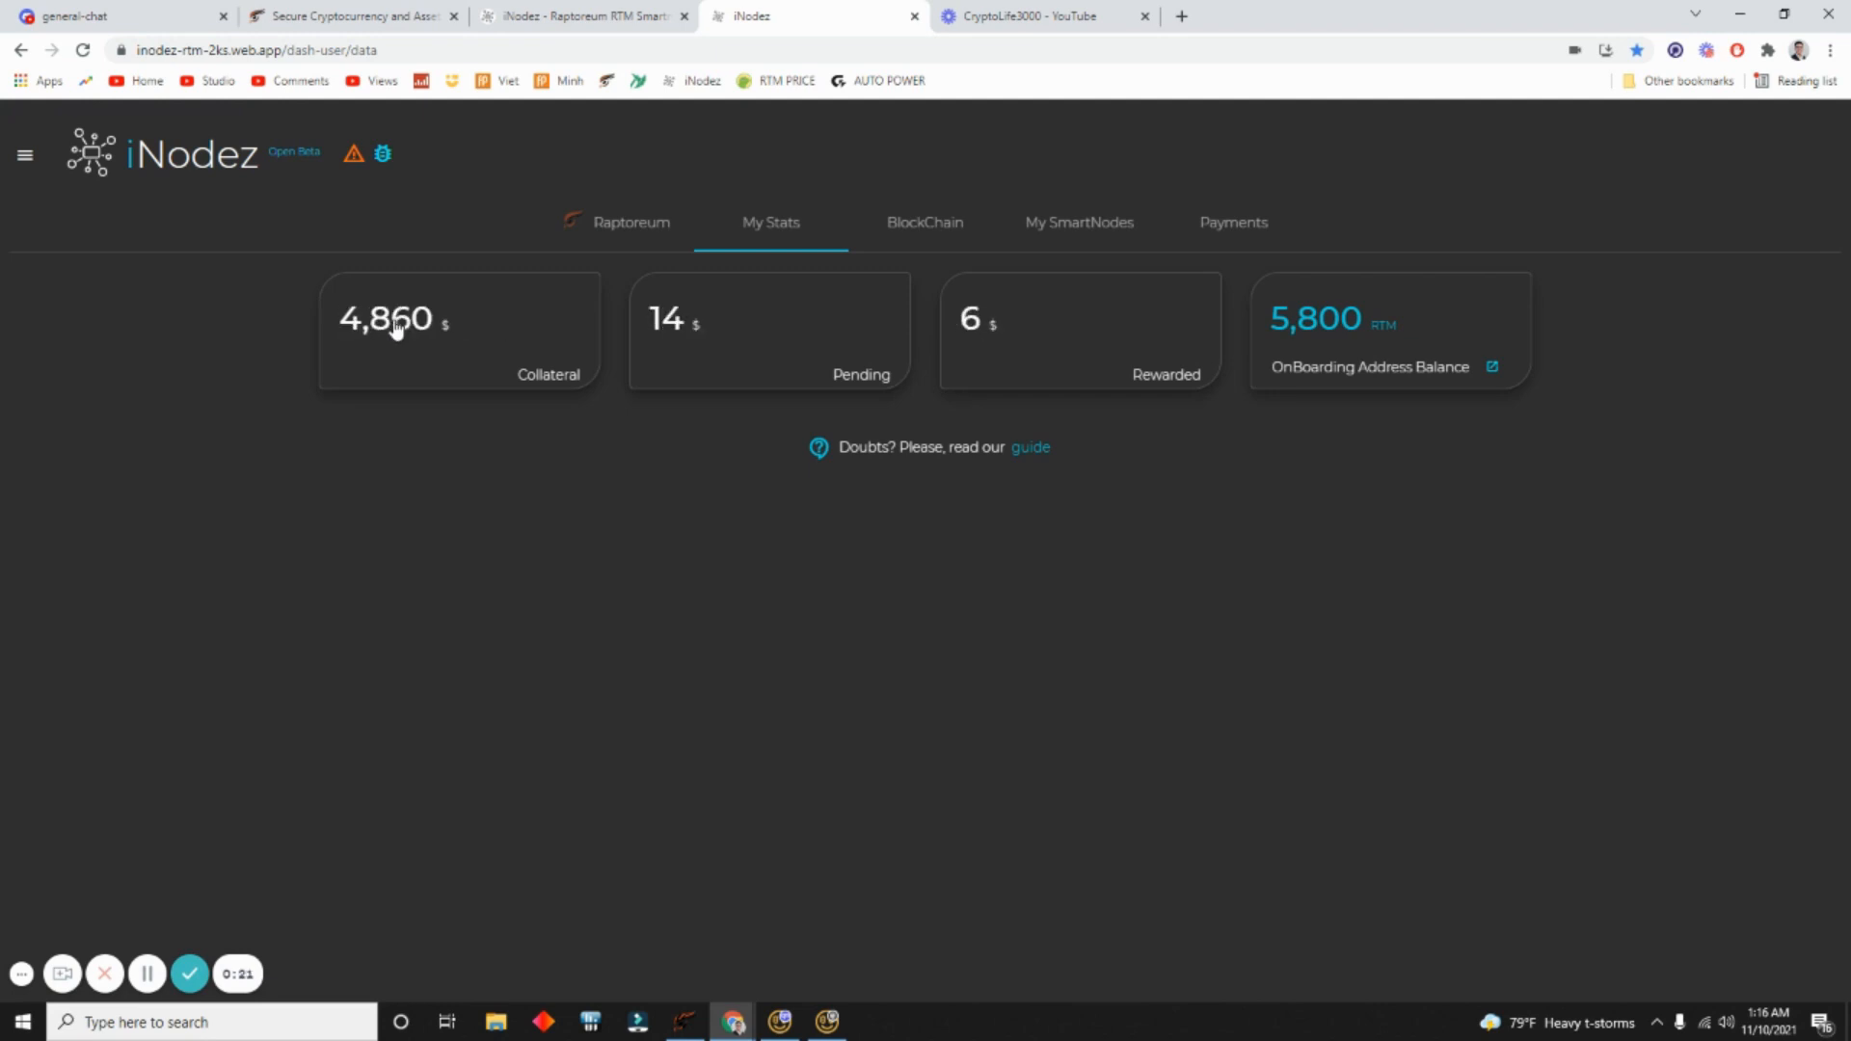
{"action": "left_click", "coordinate": [396, 329]}
{"action": "left_click", "coordinate": [394, 330]}
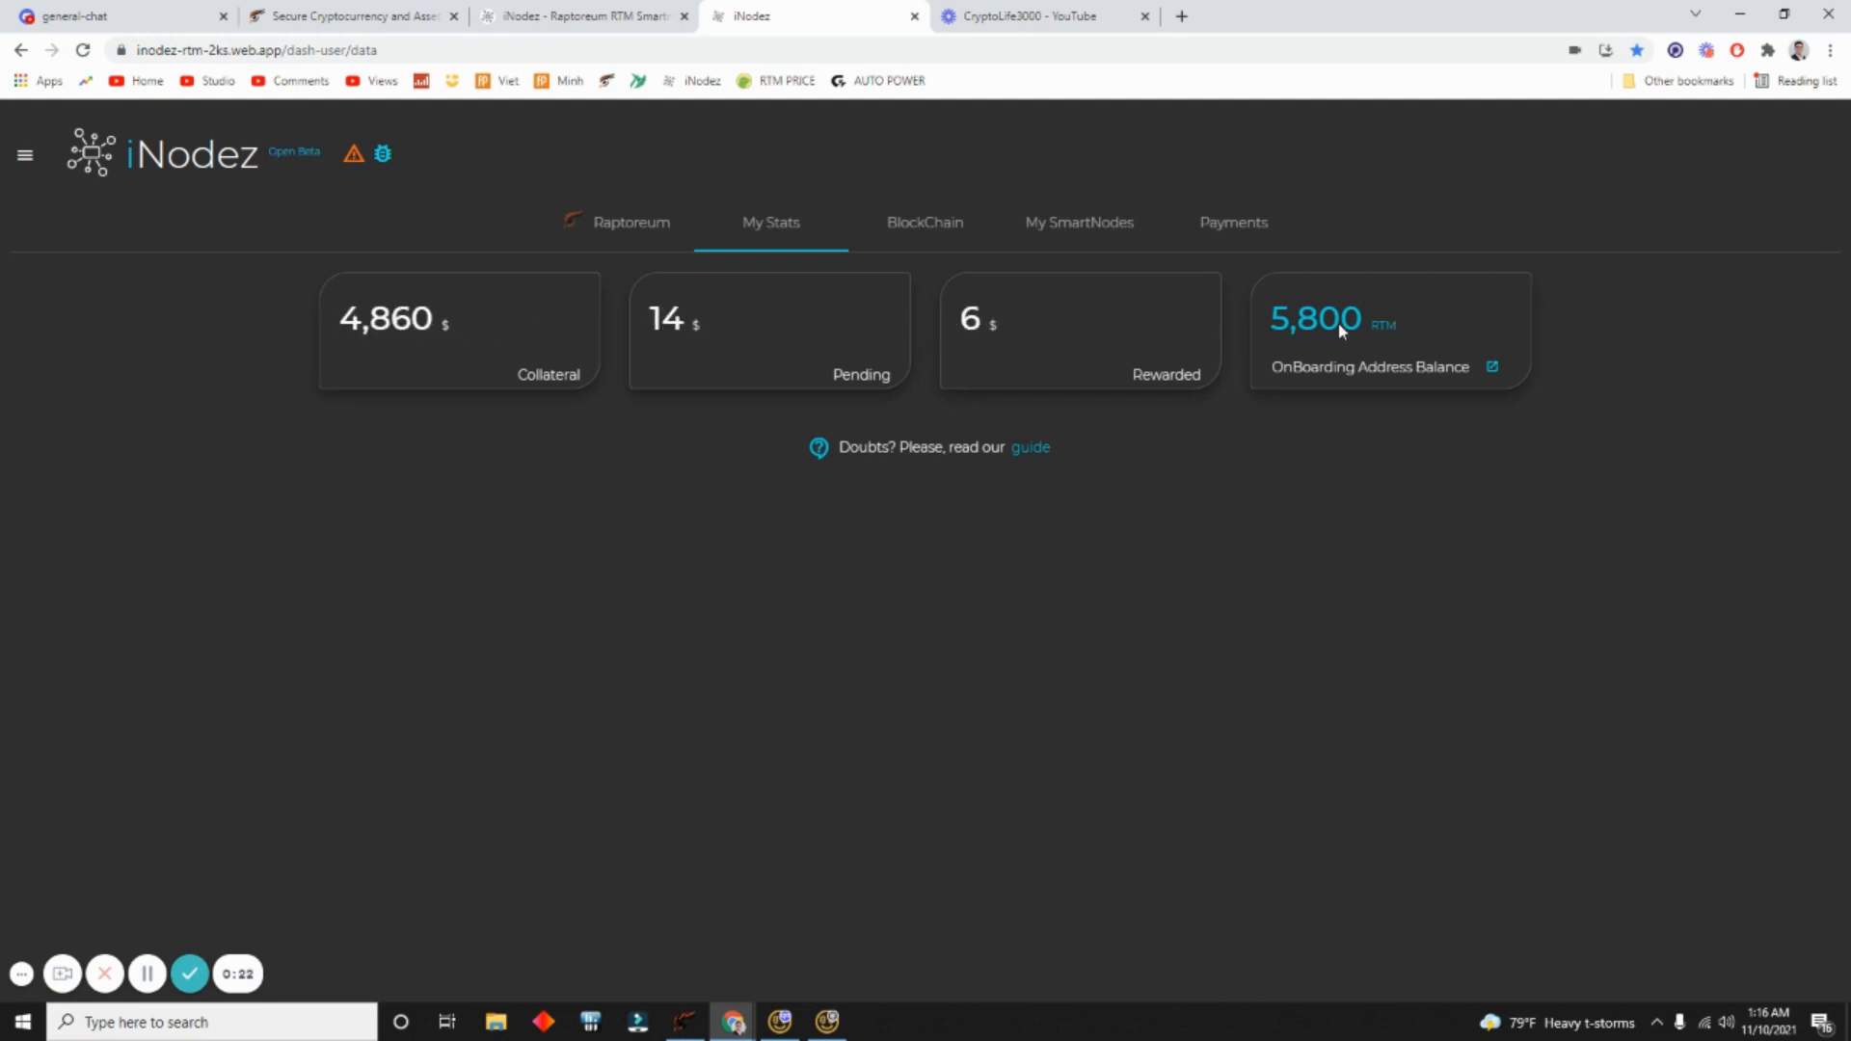
{"action": "left_click", "coordinate": [425, 342]}
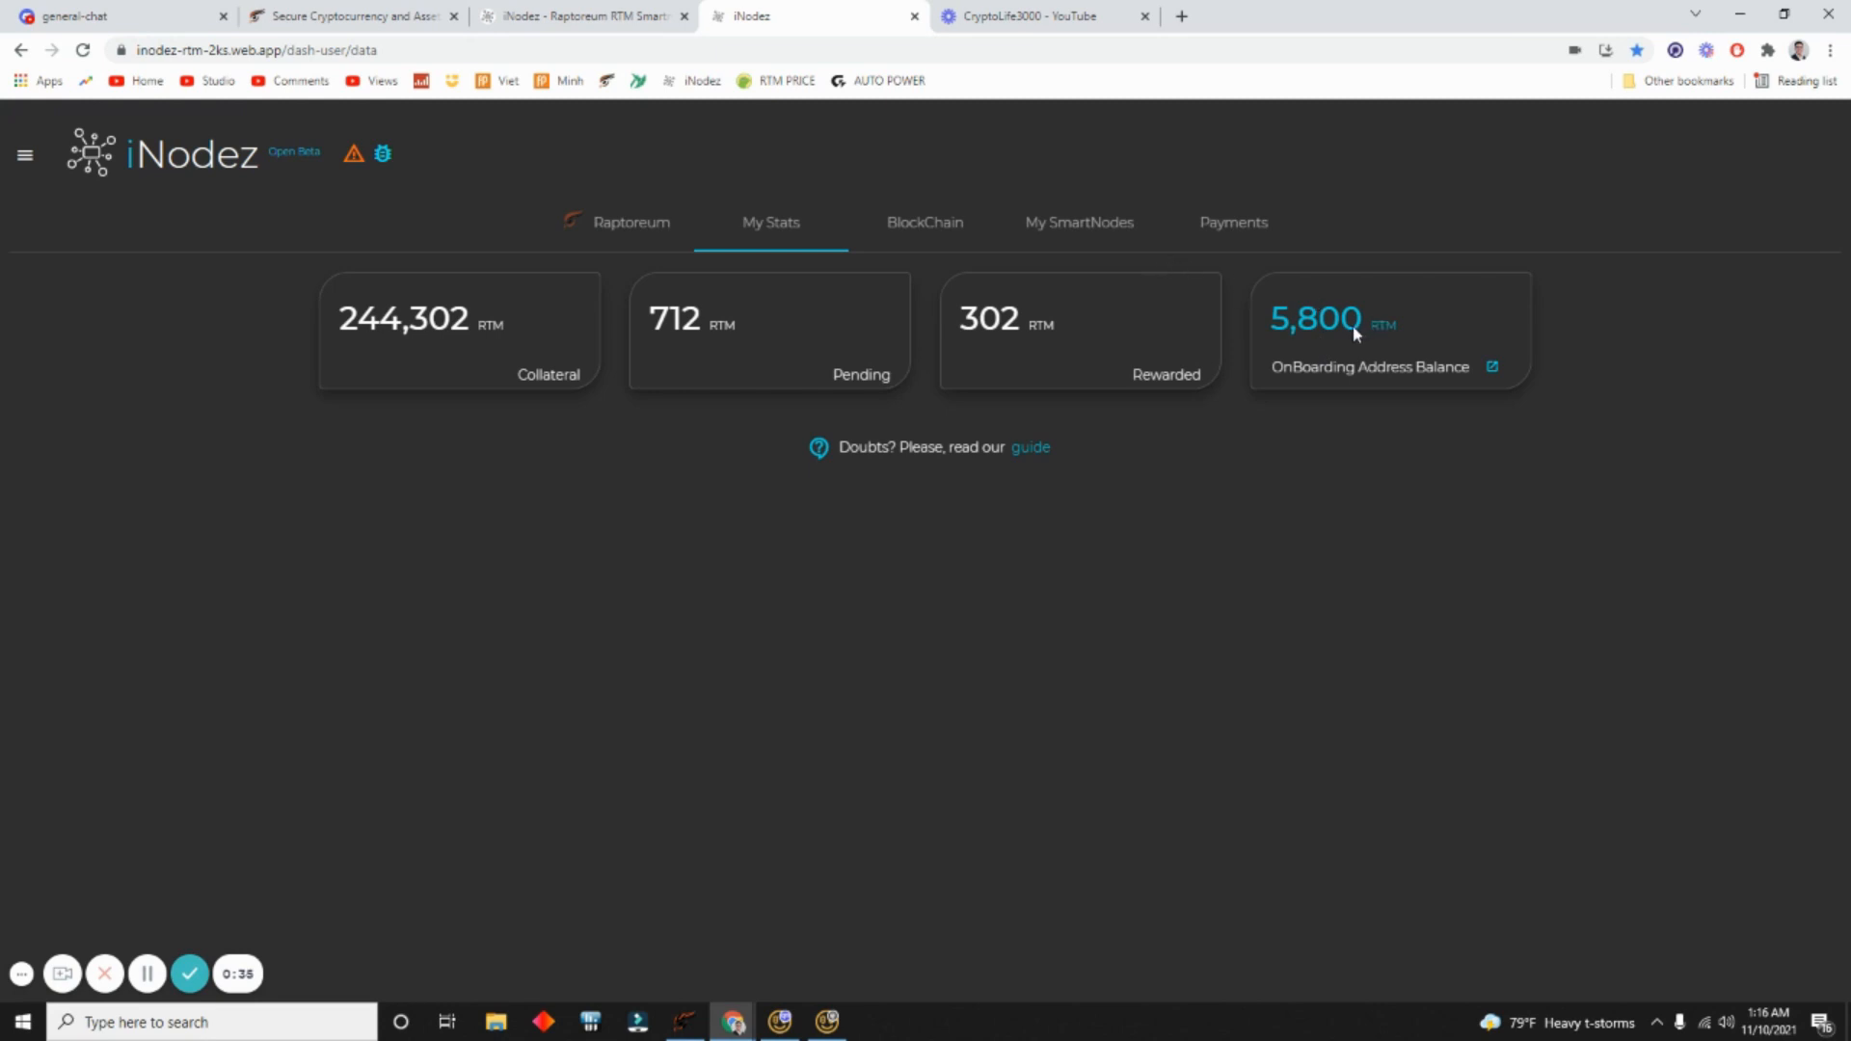
Step: View the weekly payments summary, then examine the blockchain statistics on SmartNodes, their ROI and iNodez's share
{"action": "left_click", "coordinate": [1244, 231]}
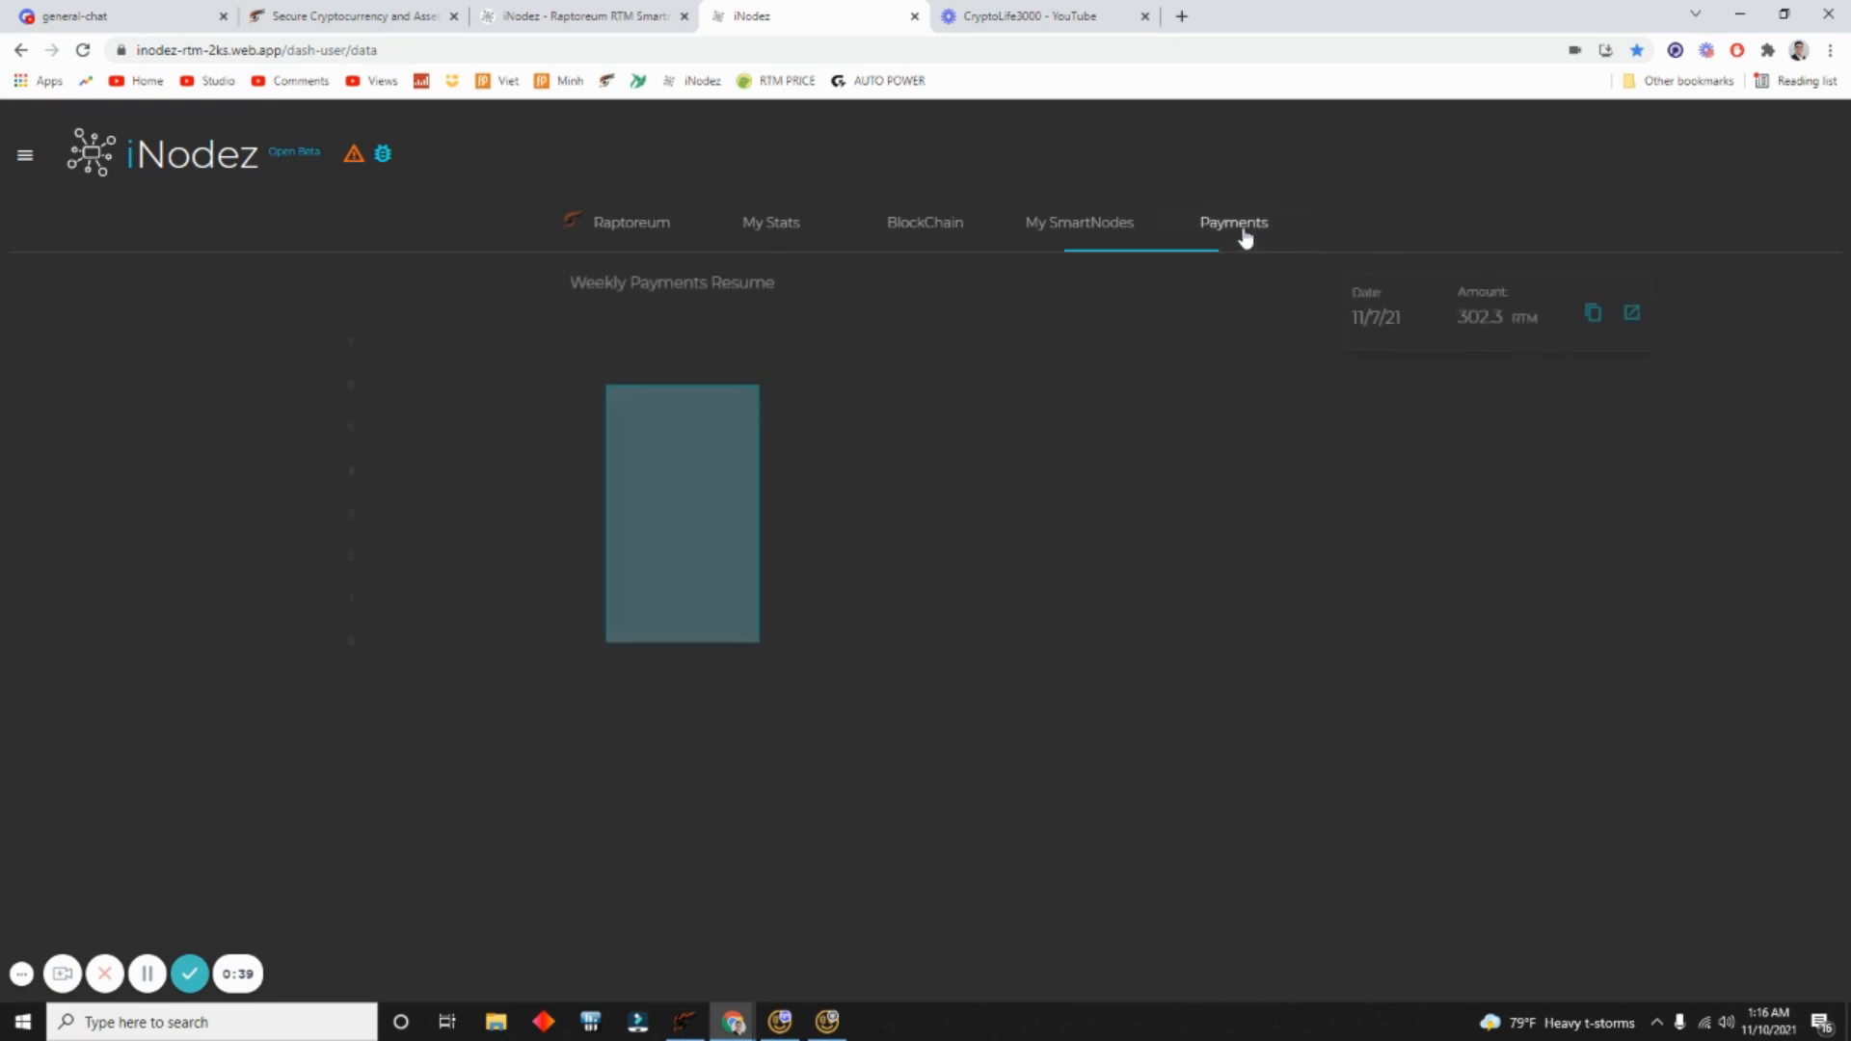
{"action": "left_click", "coordinate": [1141, 232]}
{"action": "left_click", "coordinate": [949, 228]}
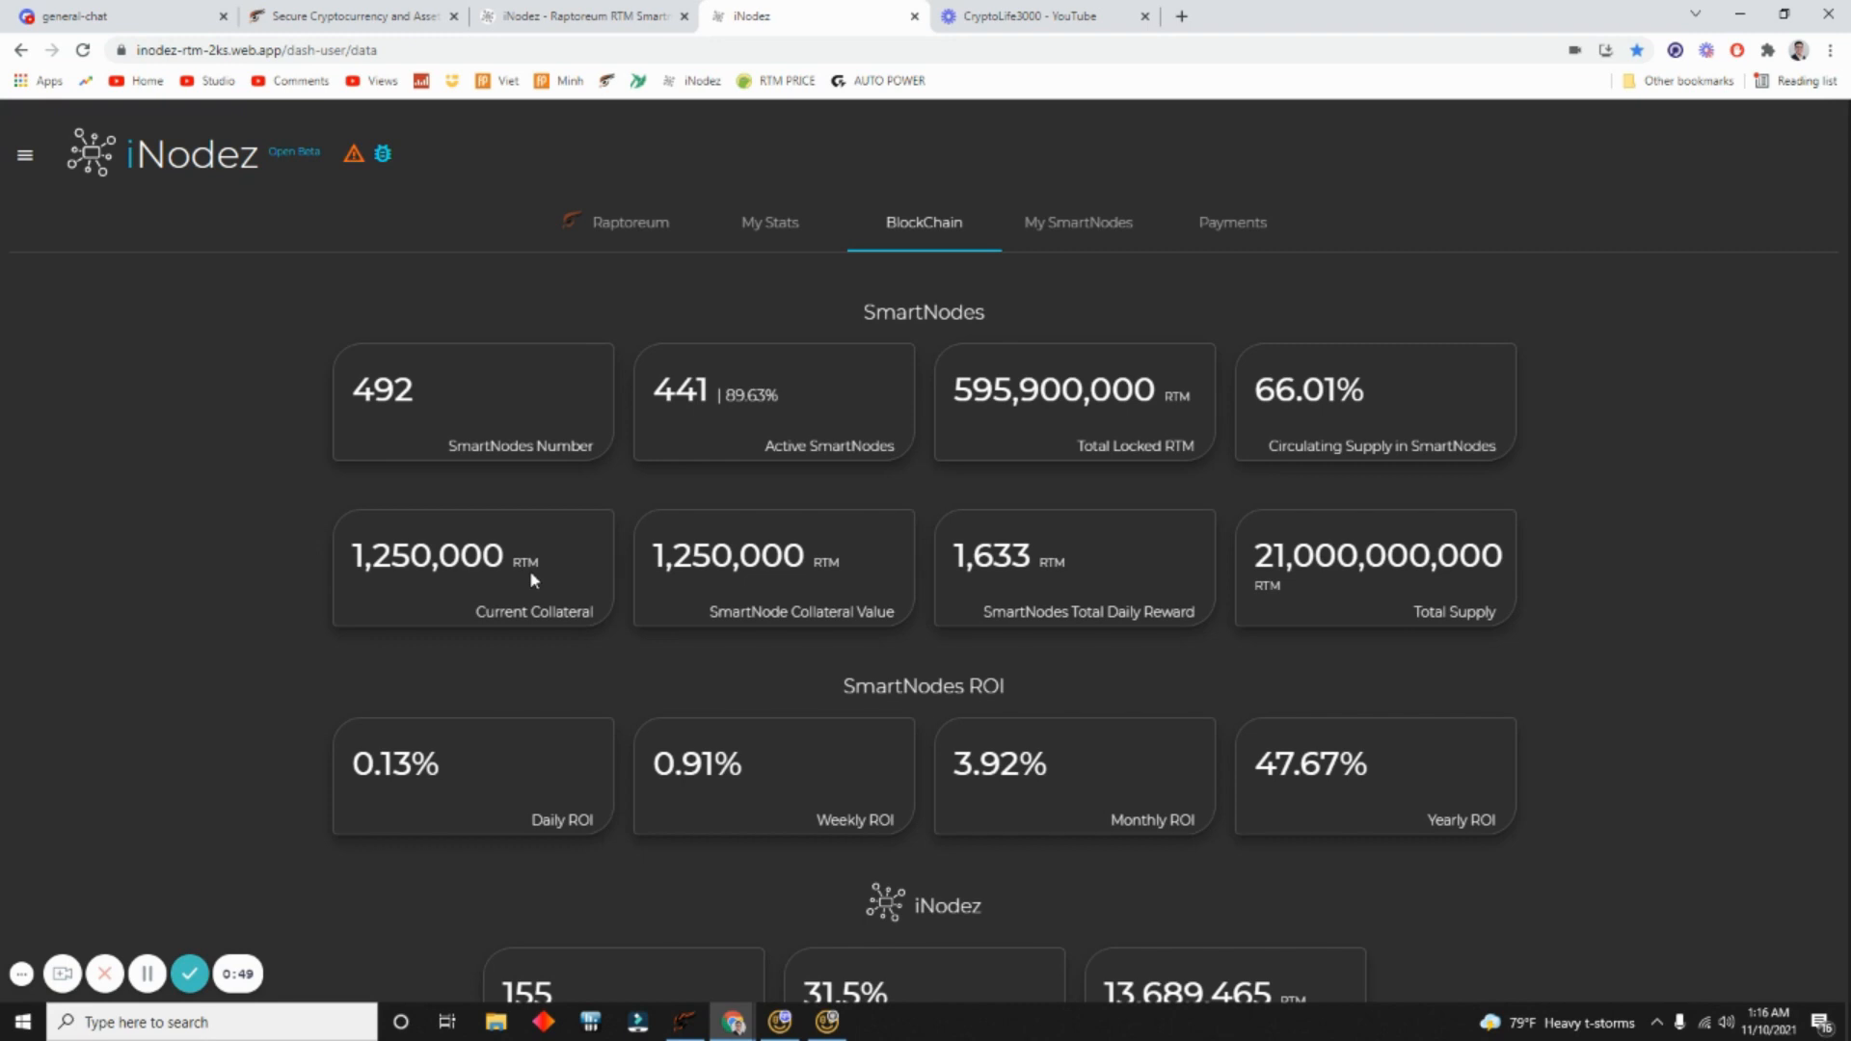
{"action": "scroll", "coordinate": [529, 569], "scroll_direction": "down", "scroll_amount": 1}
{"action": "scroll", "coordinate": [529, 570], "scroll_direction": "up", "scroll_amount": 1}
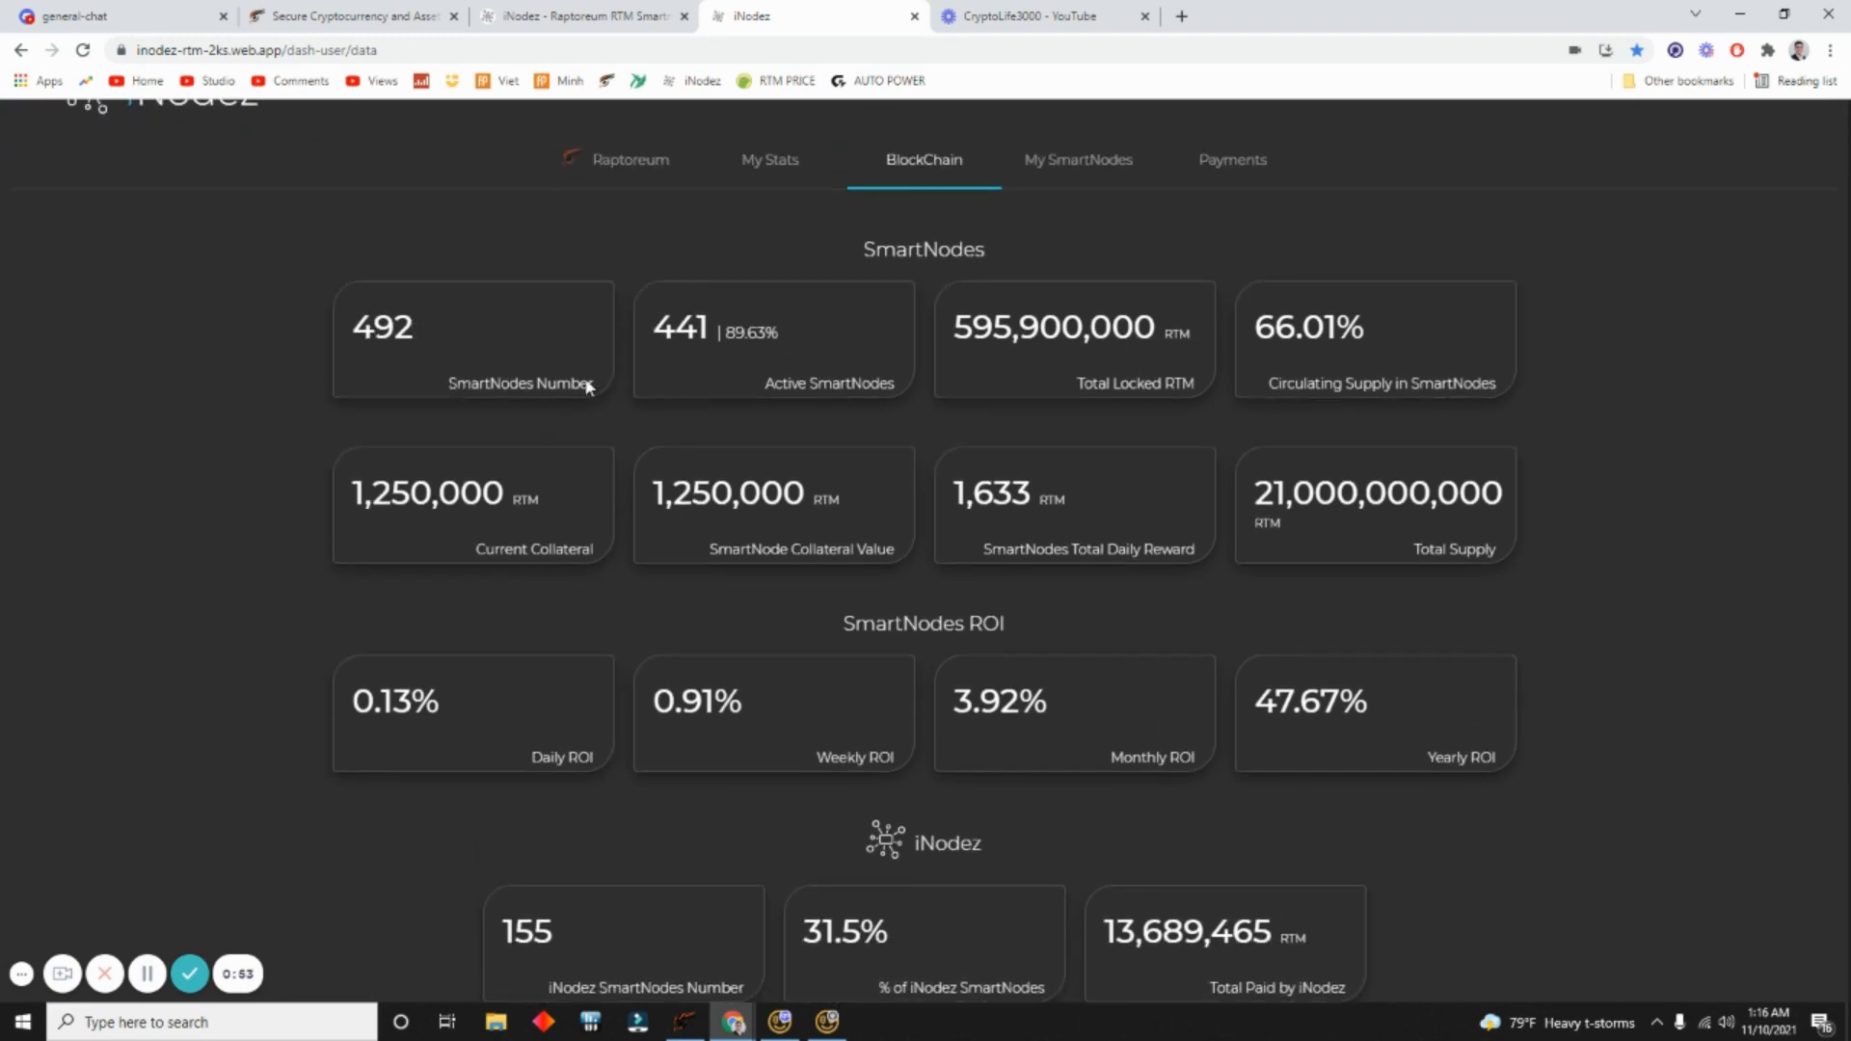
{"action": "scroll", "coordinate": [609, 616], "scroll_direction": "down", "scroll_amount": 1}
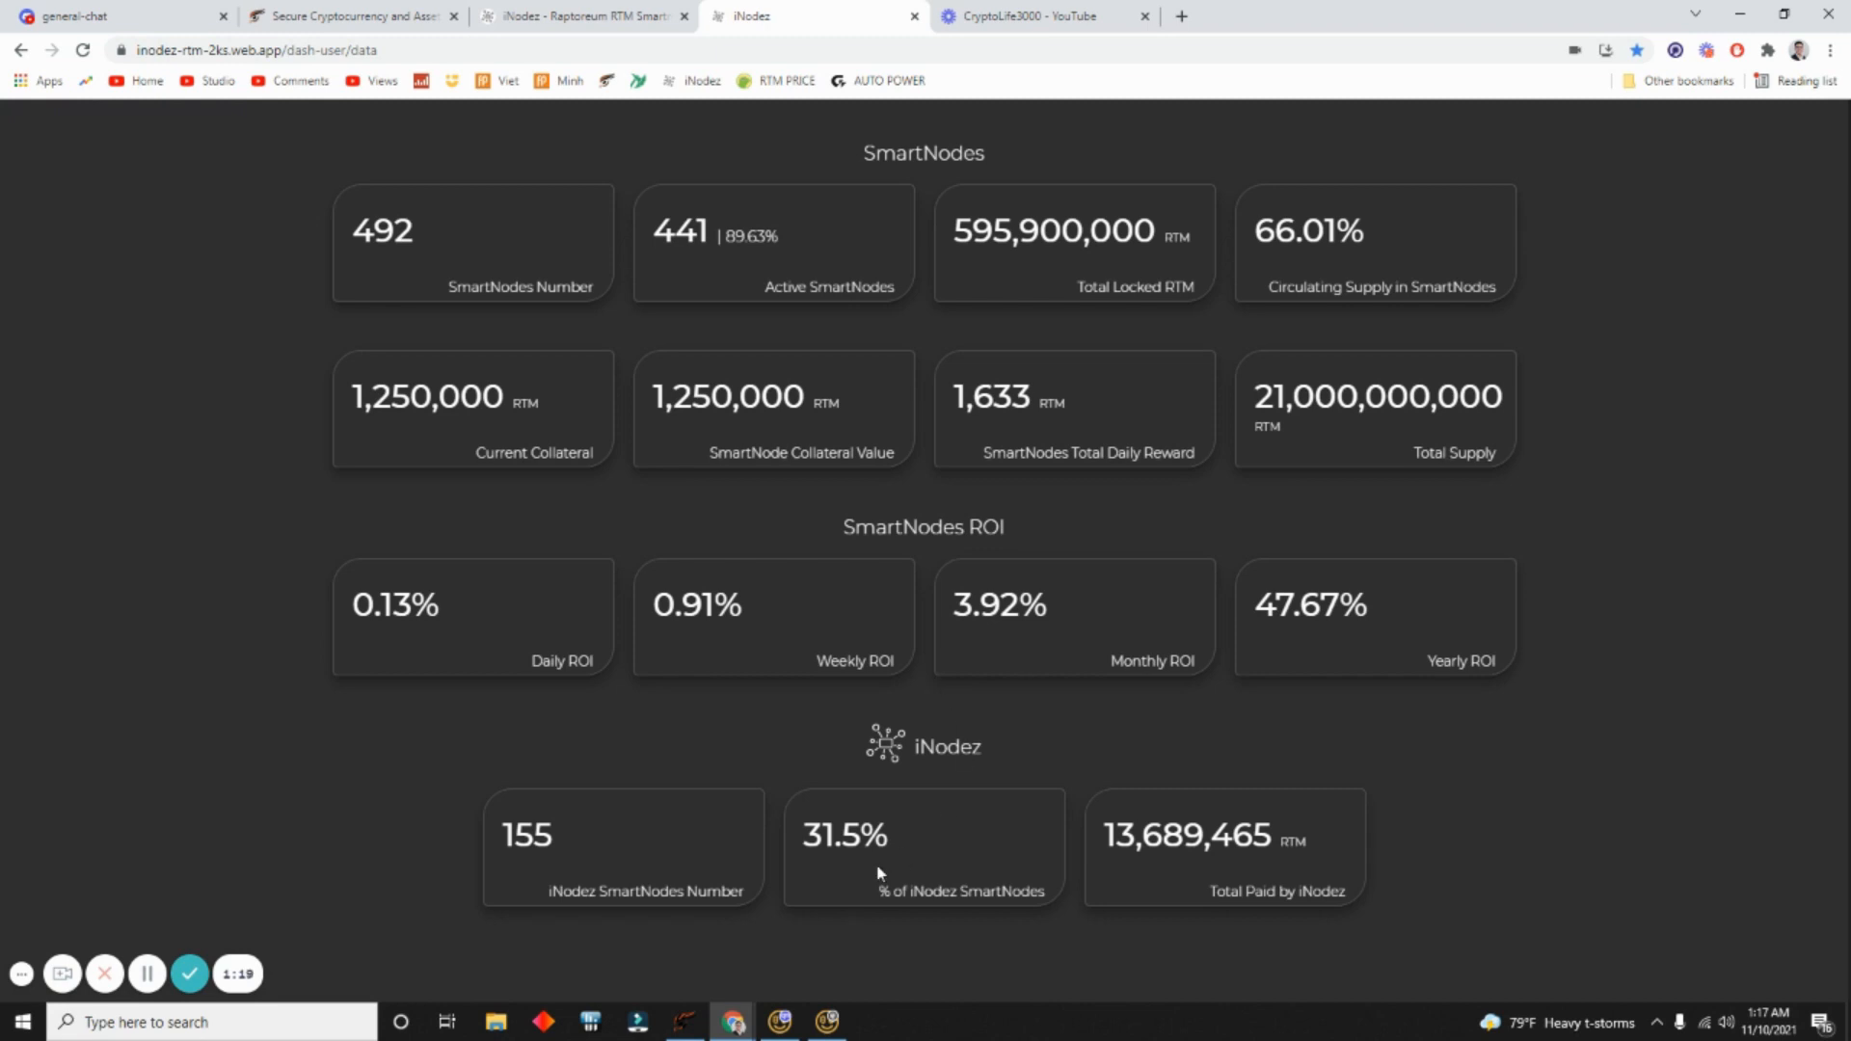
{"action": "scroll", "coordinate": [1209, 783], "scroll_direction": "up", "scroll_amount": 1}
{"action": "scroll", "coordinate": [540, 723], "scroll_direction": "up", "scroll_amount": 1}
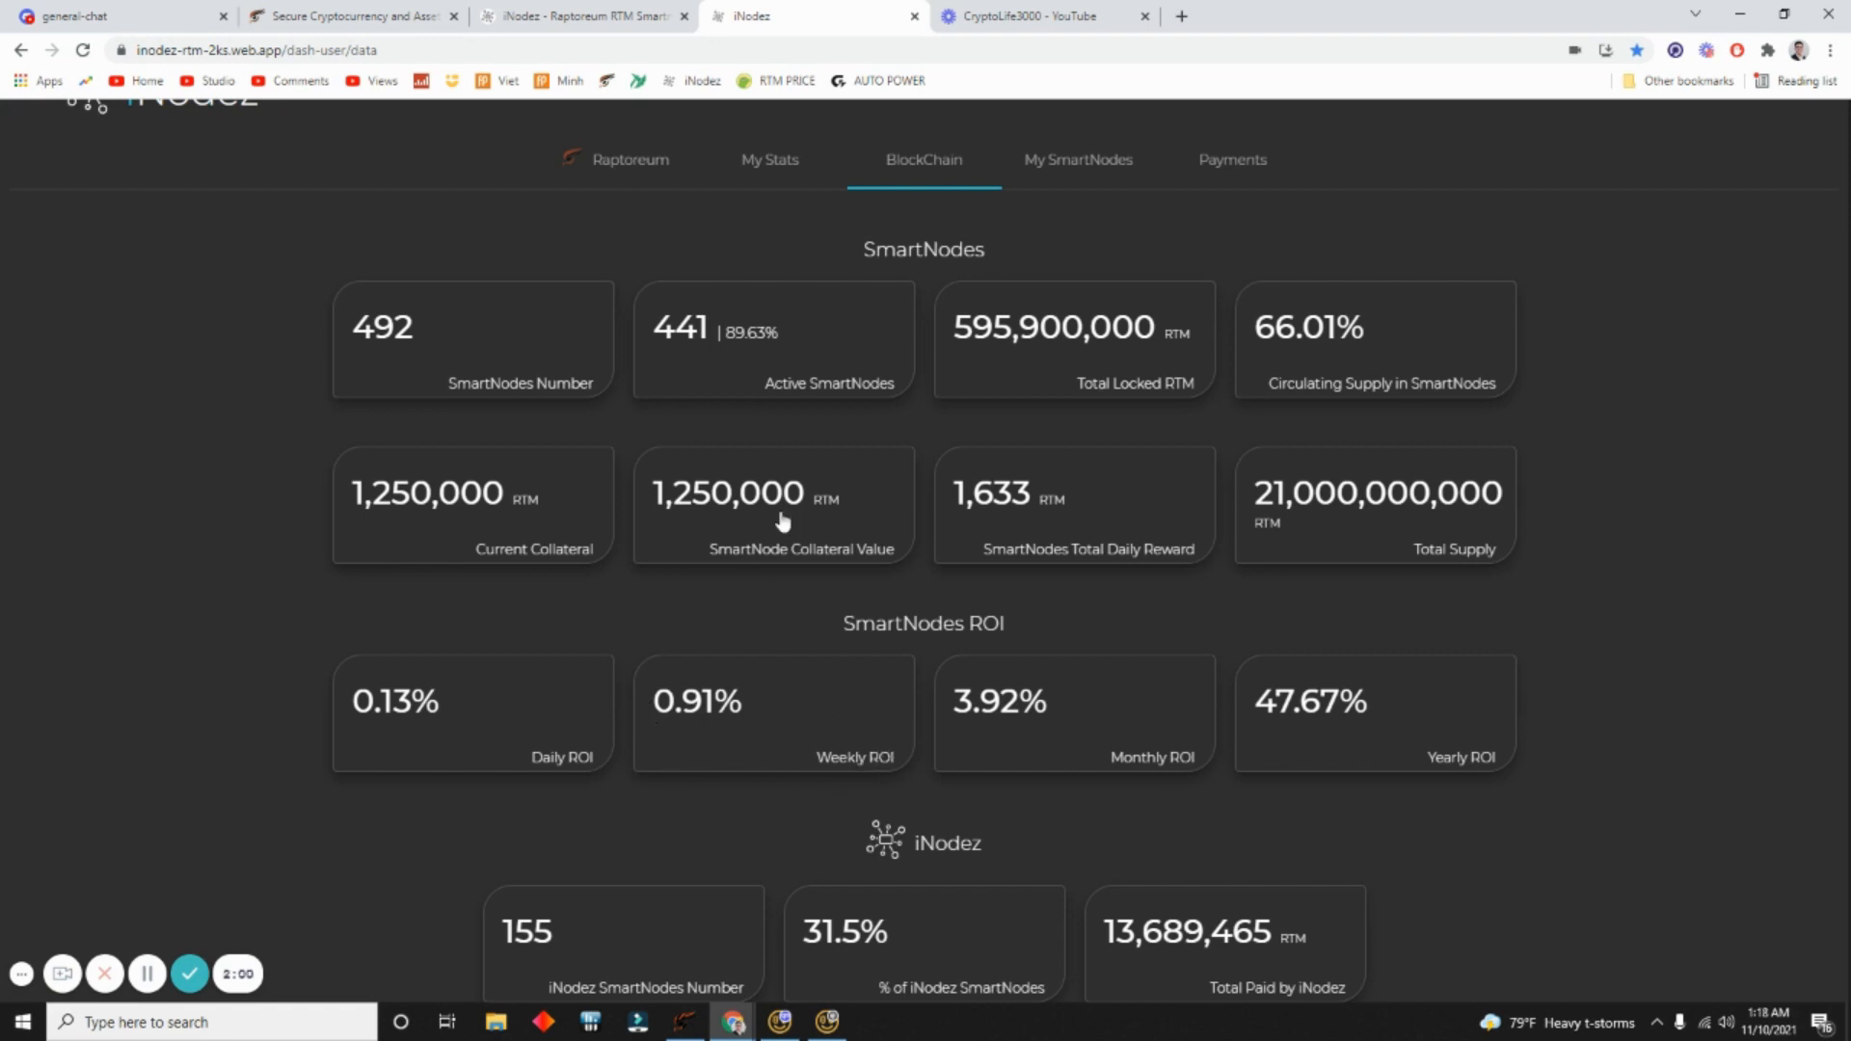
Step: Show the personal staking stats in dollars, multiply the 4860 collateral by 0.0091 in Calculator, and close the Calculator
{"action": "left_click", "coordinate": [769, 160]}
{"action": "left_click", "coordinate": [433, 334]}
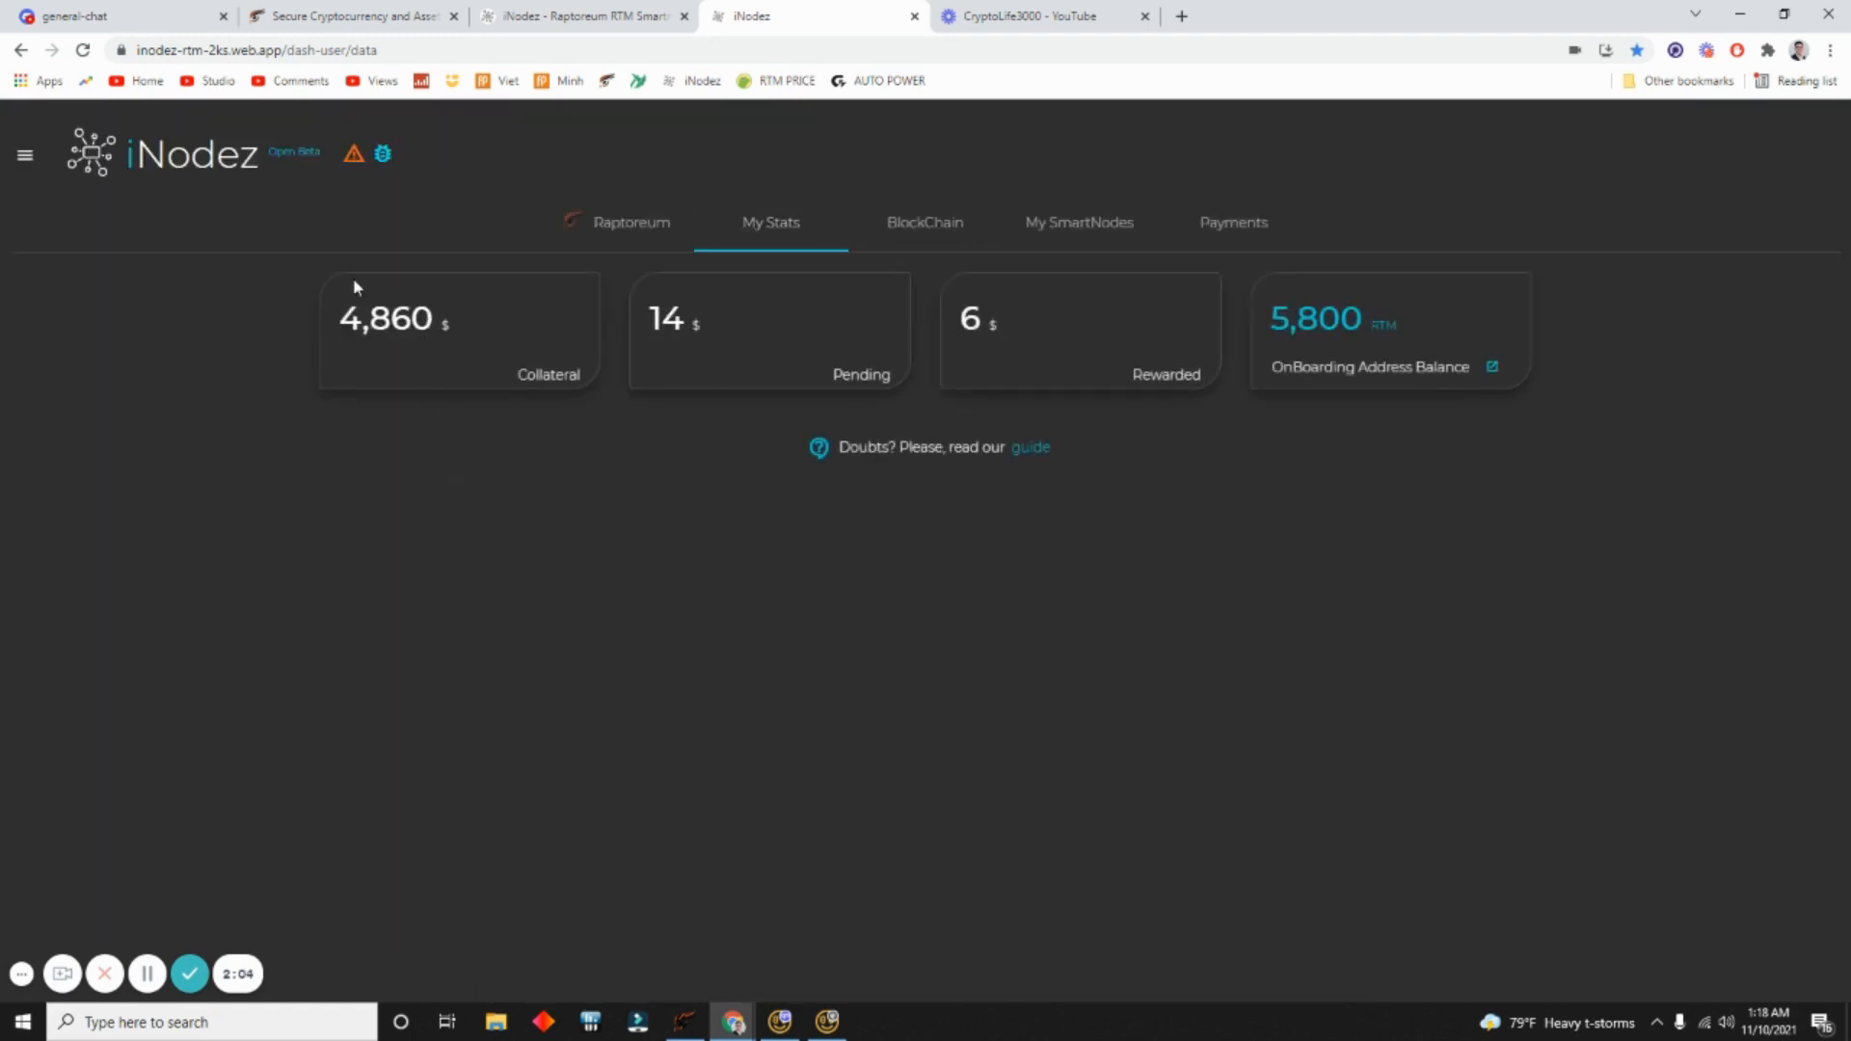
{"action": "left_click", "coordinate": [21, 1022]}
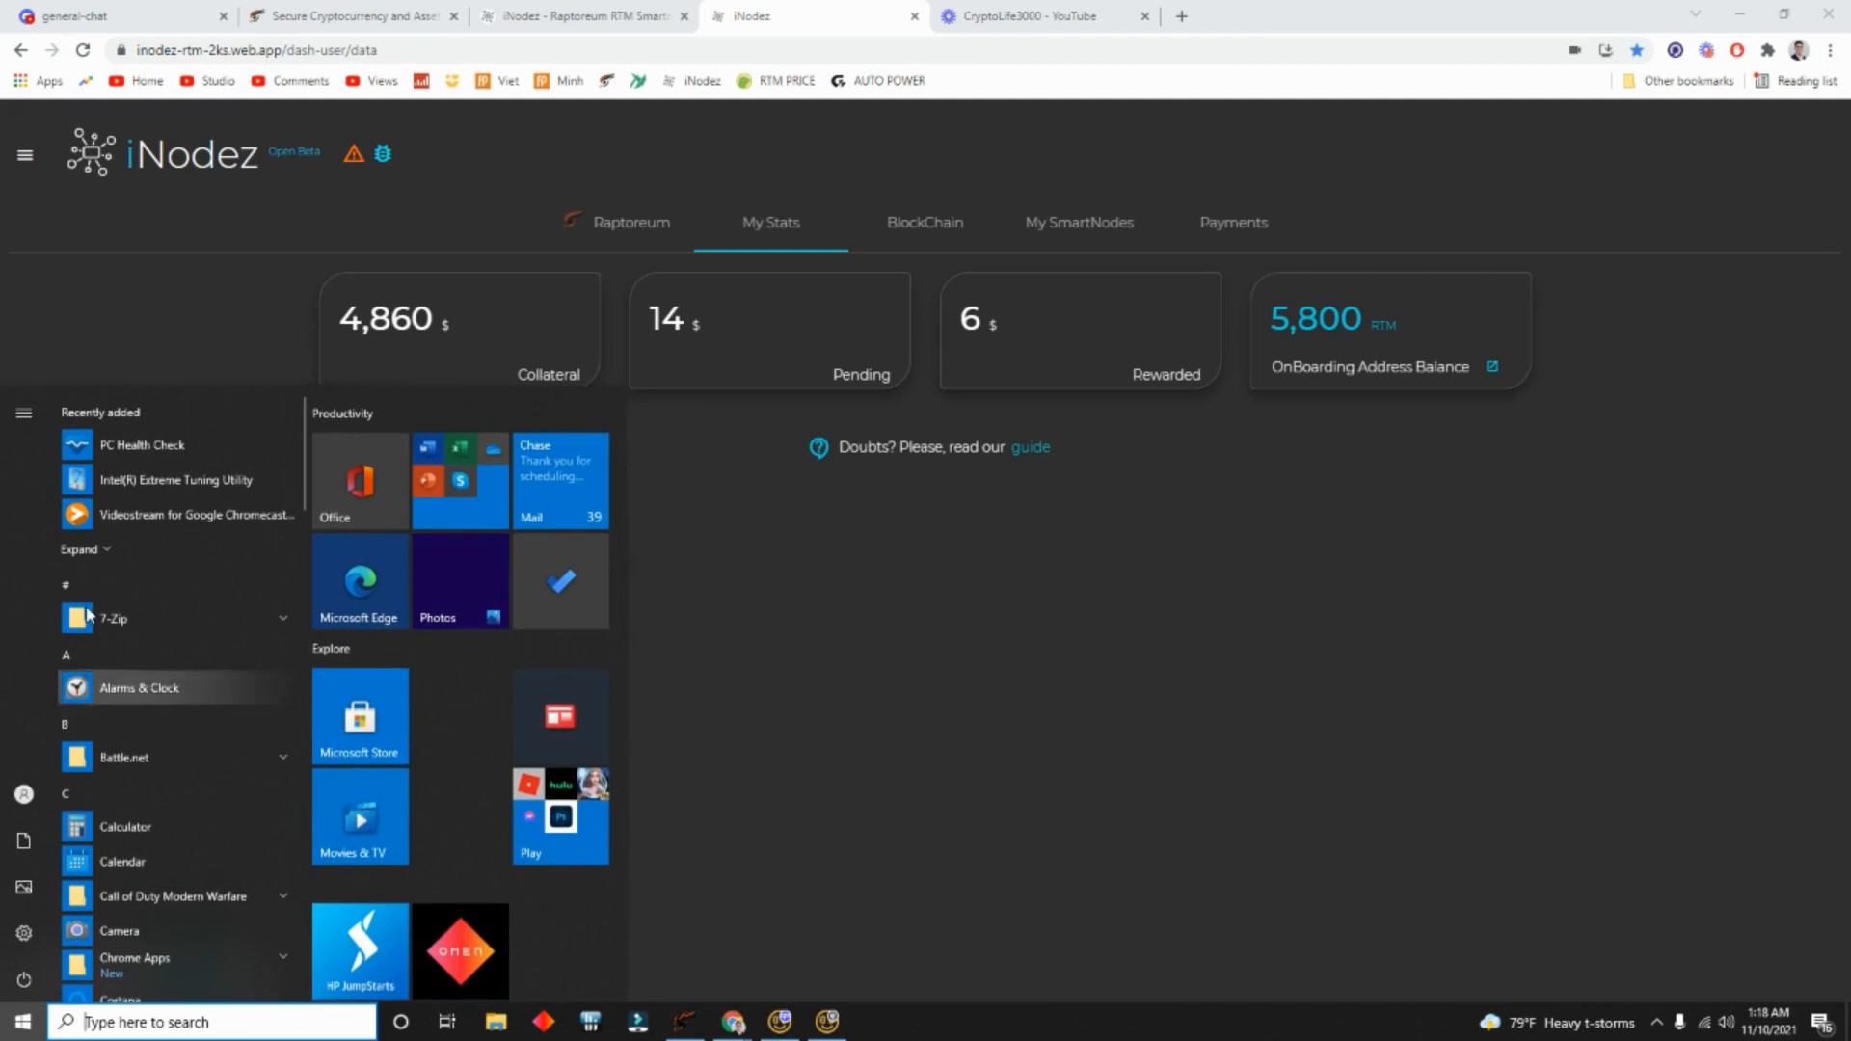
{"action": "left_click", "coordinate": [135, 826]}
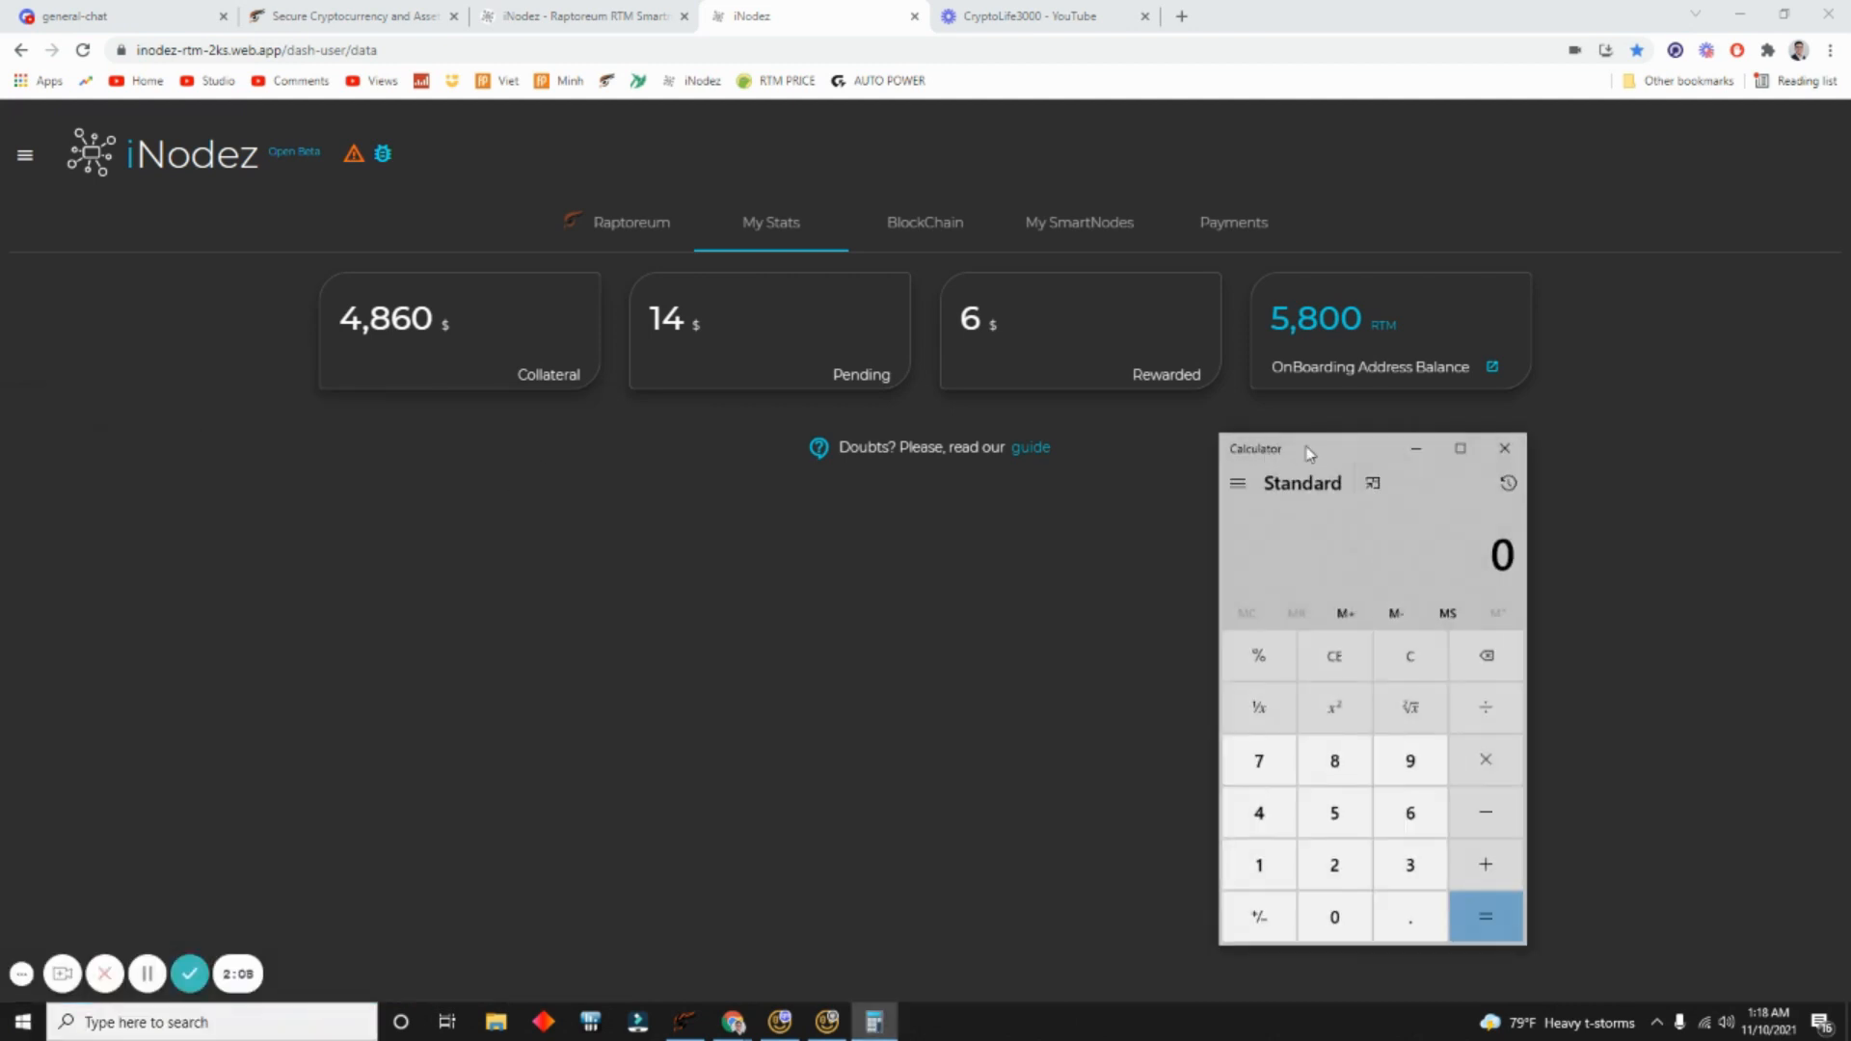
{"action": "left_click_drag", "start_coordinate": [1308, 453], "coordinate": [705, 325]}
{"action": "type", "text": "4860"}
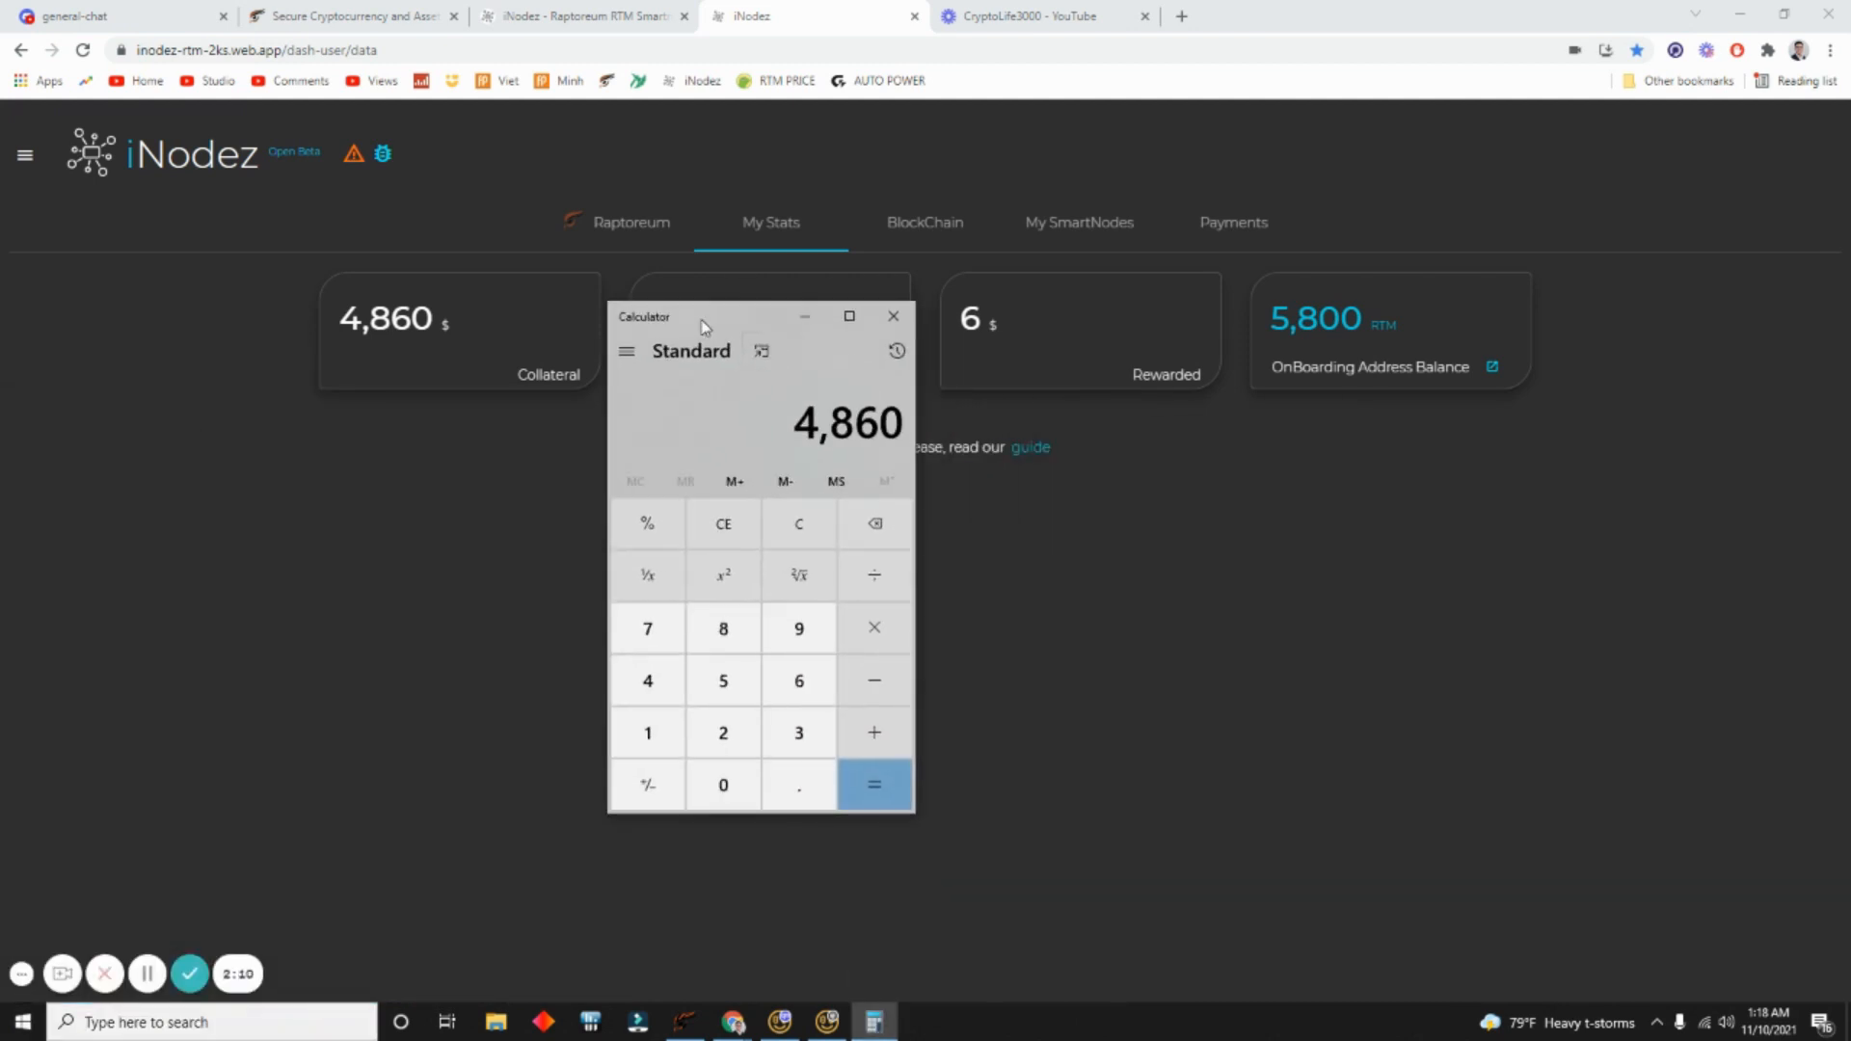
{"action": "type", "text": "*.009"}
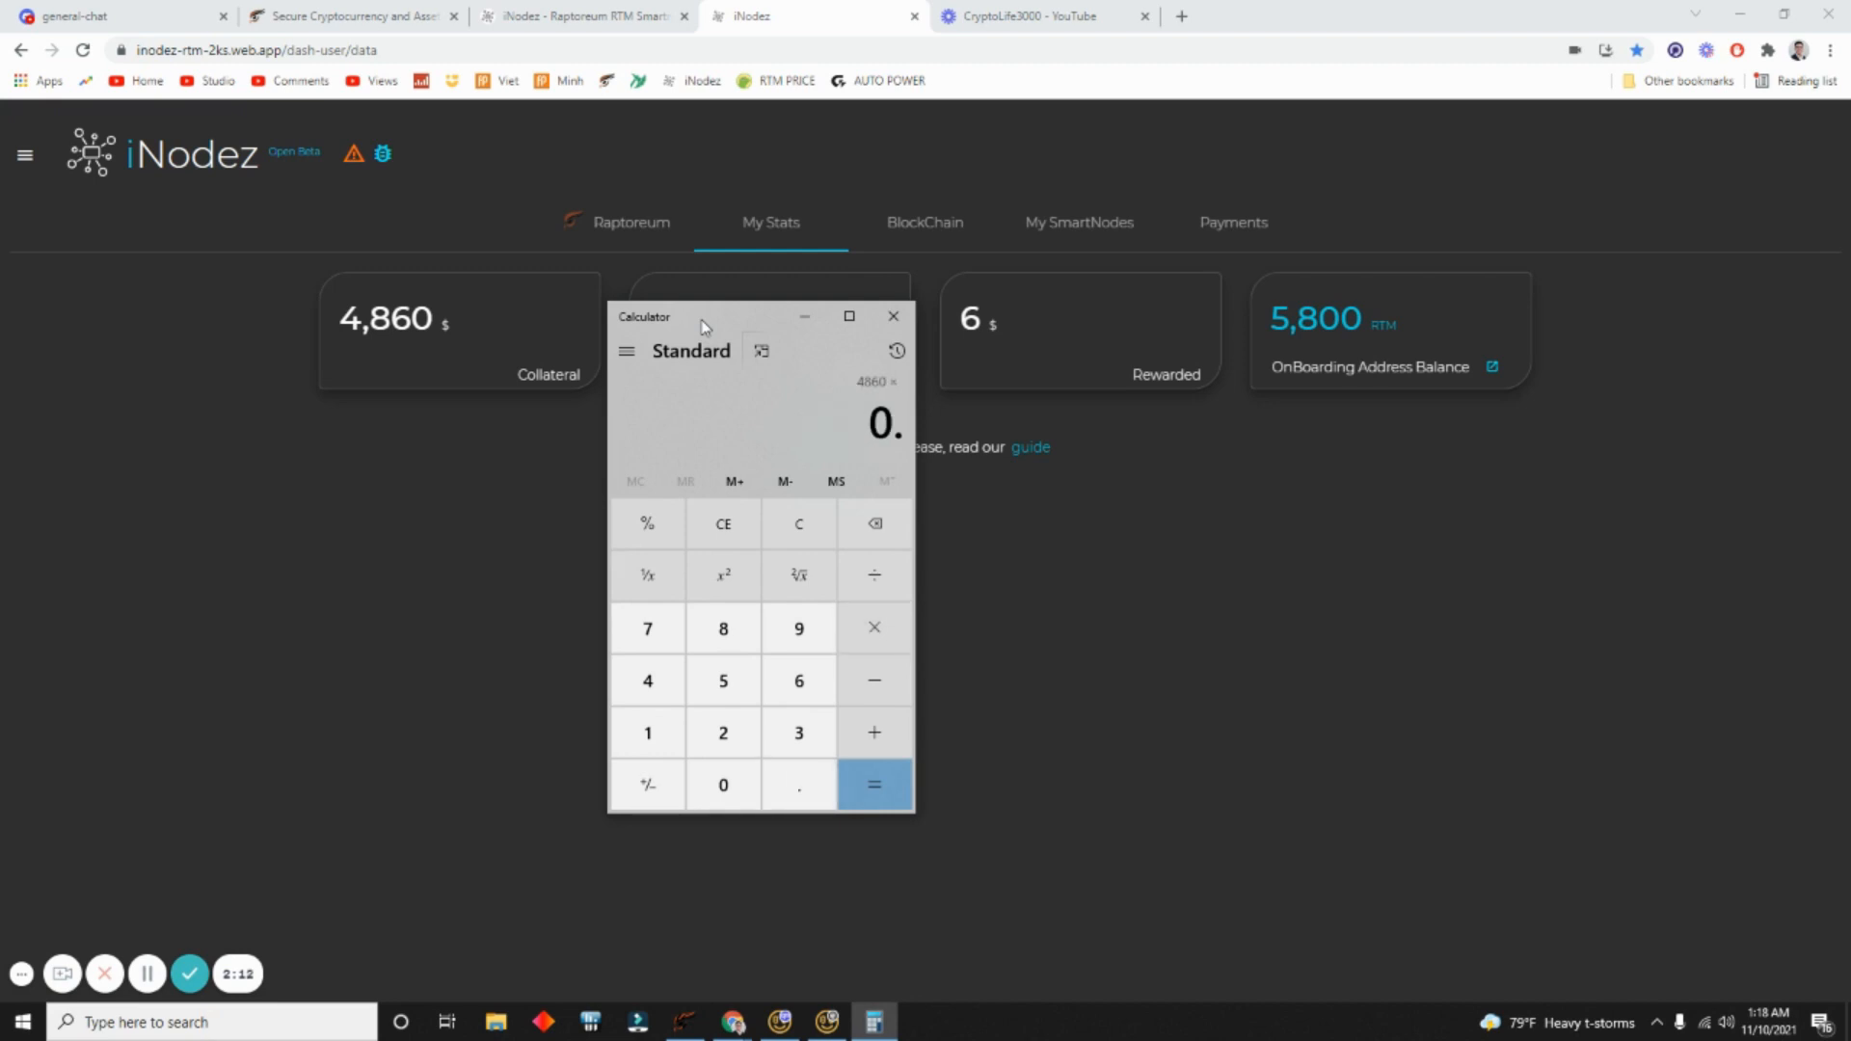
{"action": "type", "text": "1"}
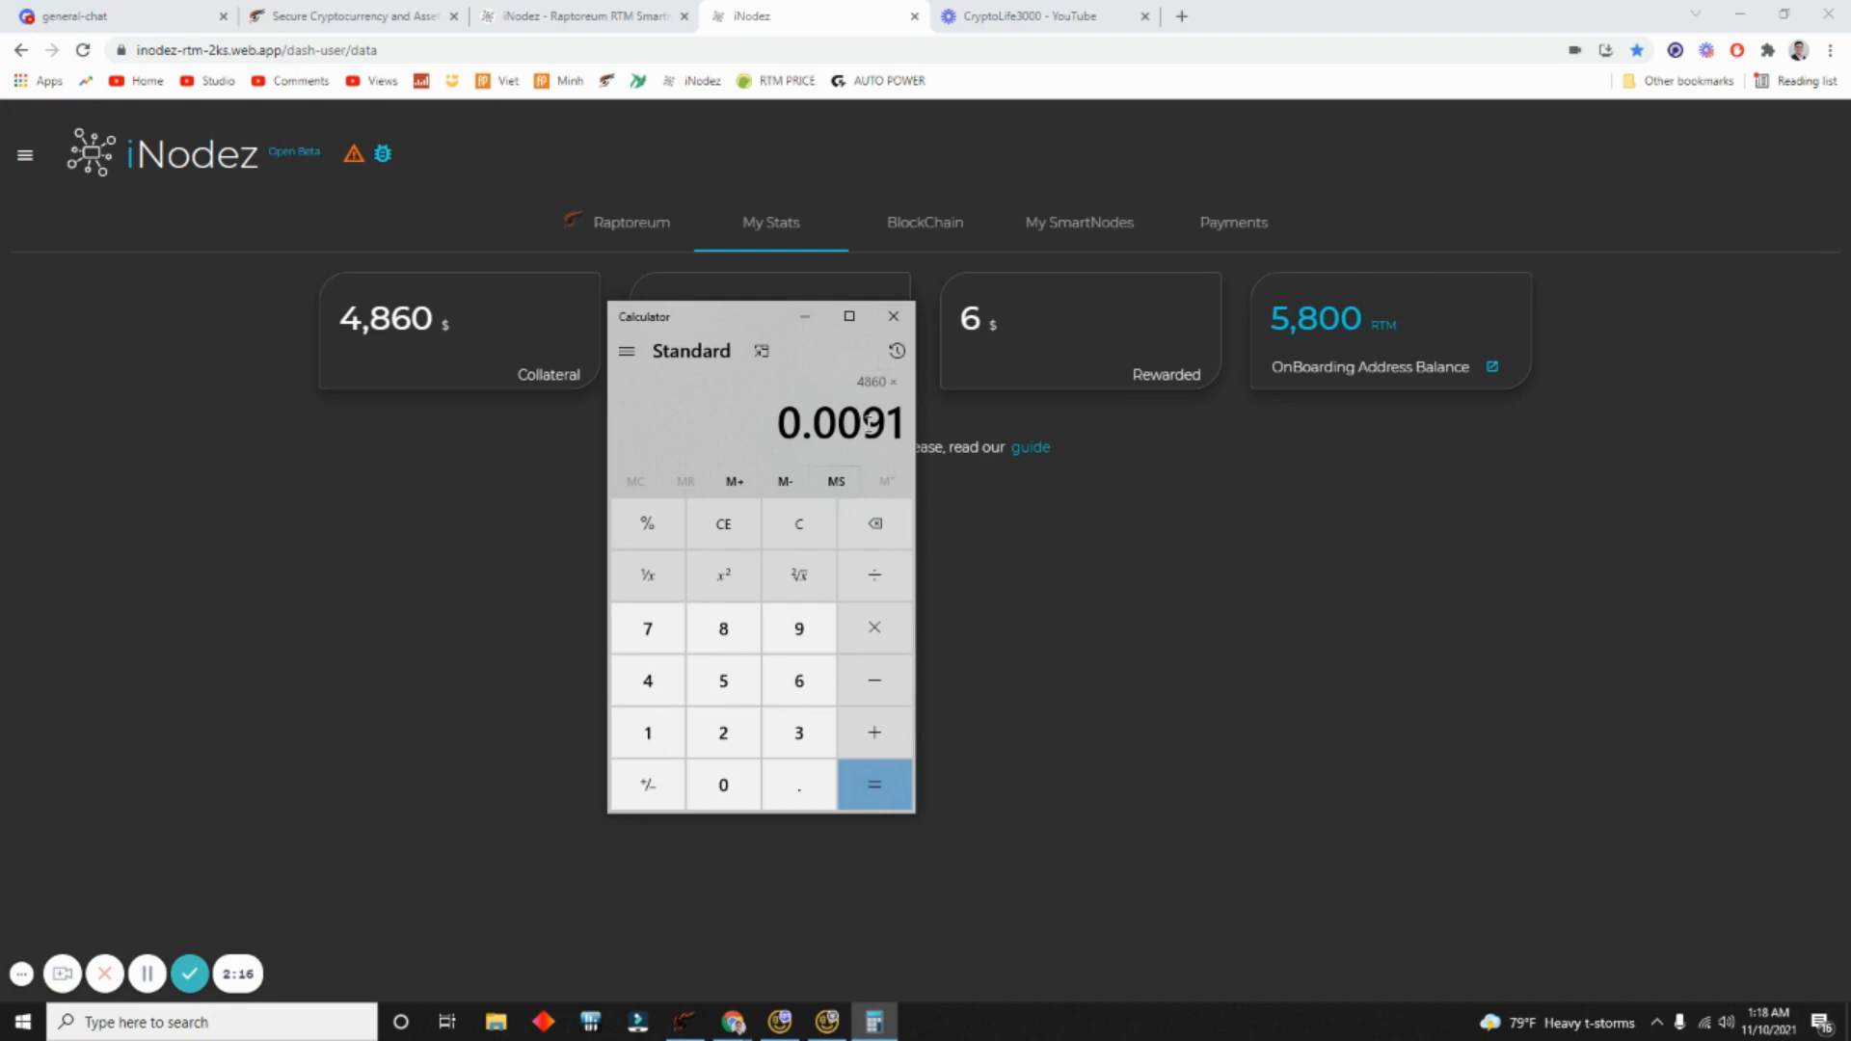
{"action": "key", "text": "Return"}
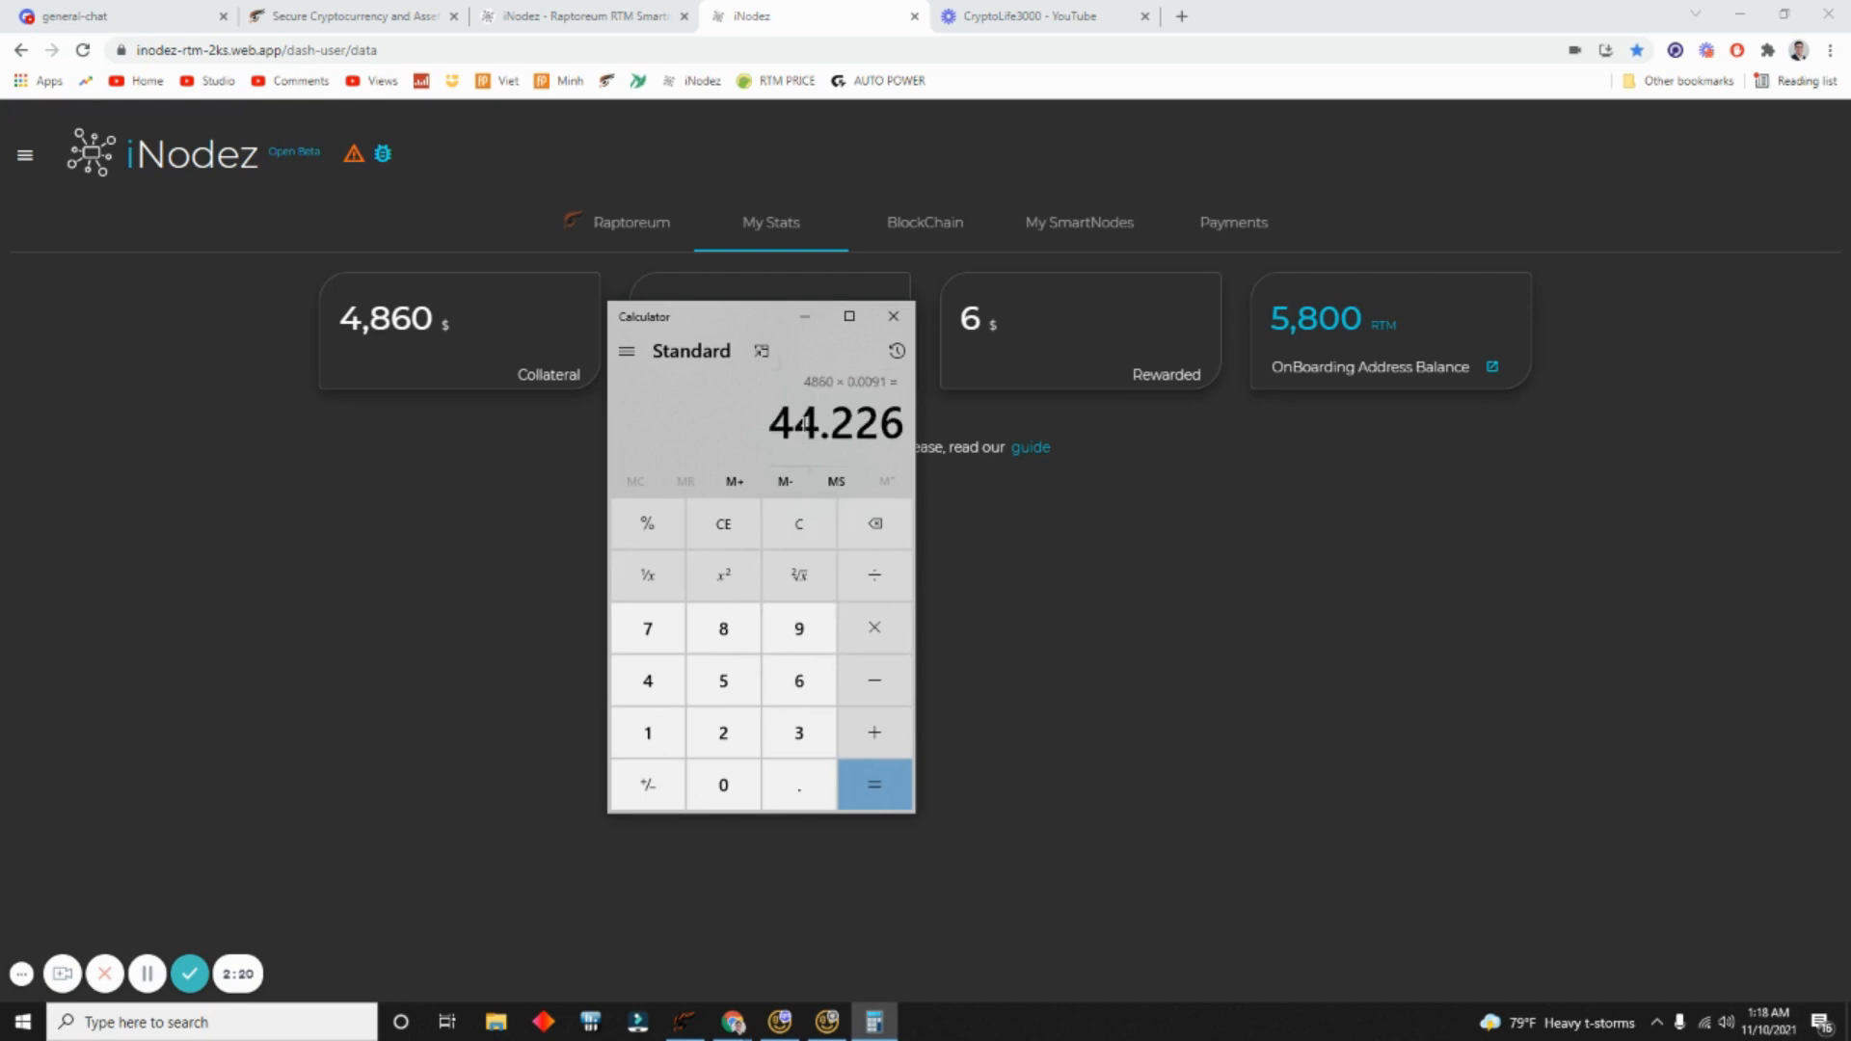
{"action": "left_click", "coordinate": [892, 316]}
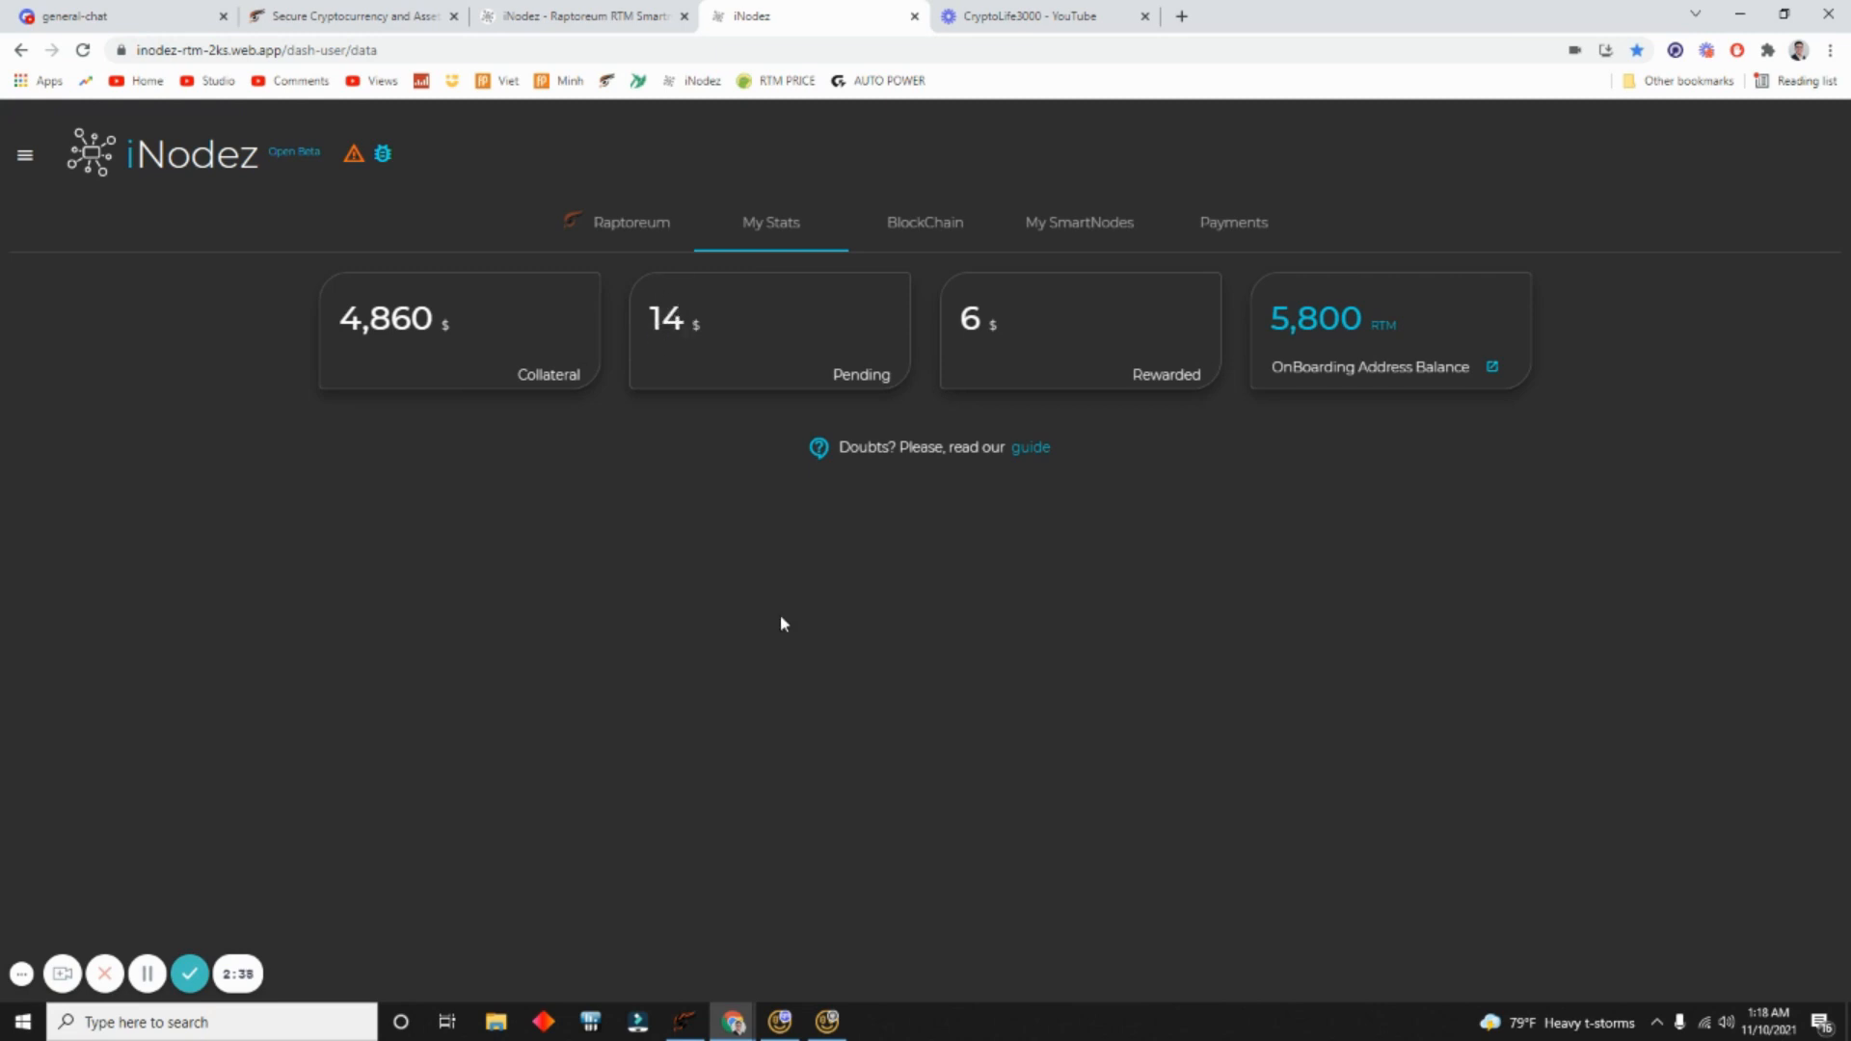
Step: Examine the blockchain statistics, including the SmartNode collateral value, total daily reward and the daily to yearly ROI
{"action": "left_click", "coordinate": [929, 236]}
{"action": "scroll", "coordinate": [1172, 386], "scroll_direction": "down", "scroll_amount": 1}
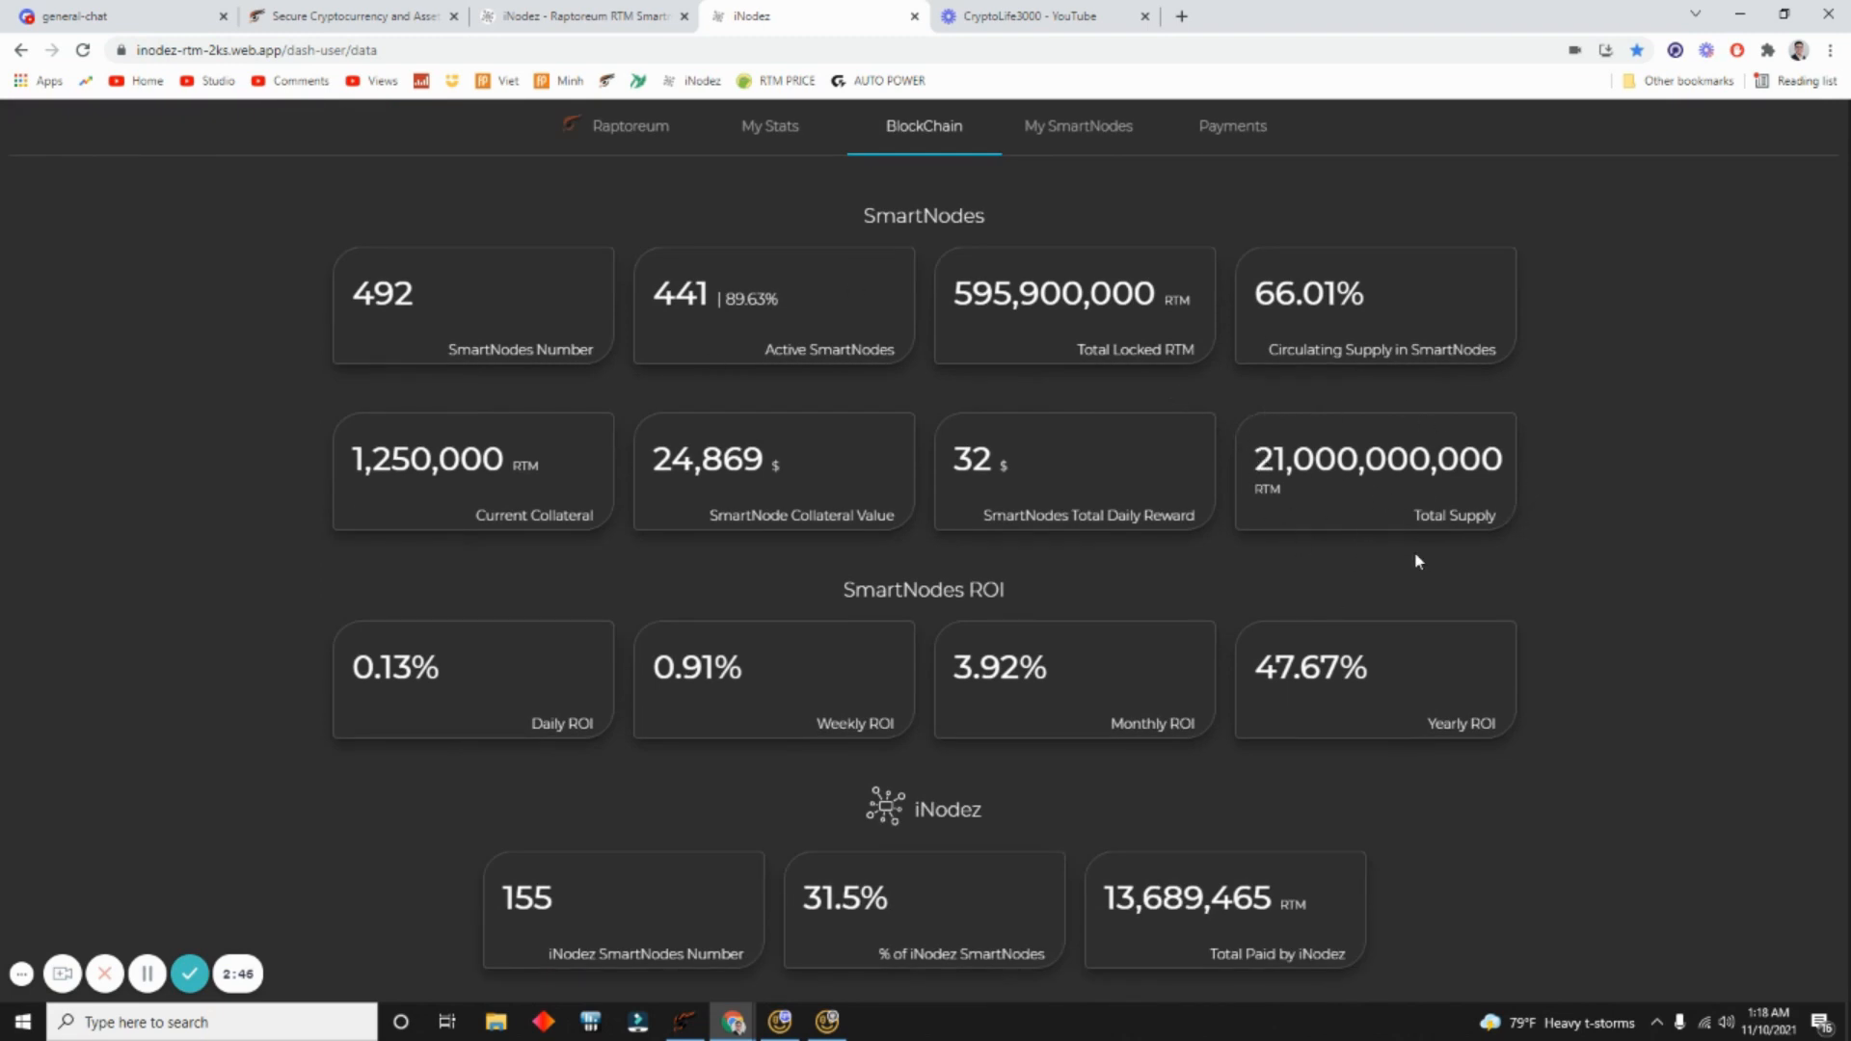
{"action": "scroll", "coordinate": [826, 463], "scroll_direction": "down", "scroll_amount": 2}
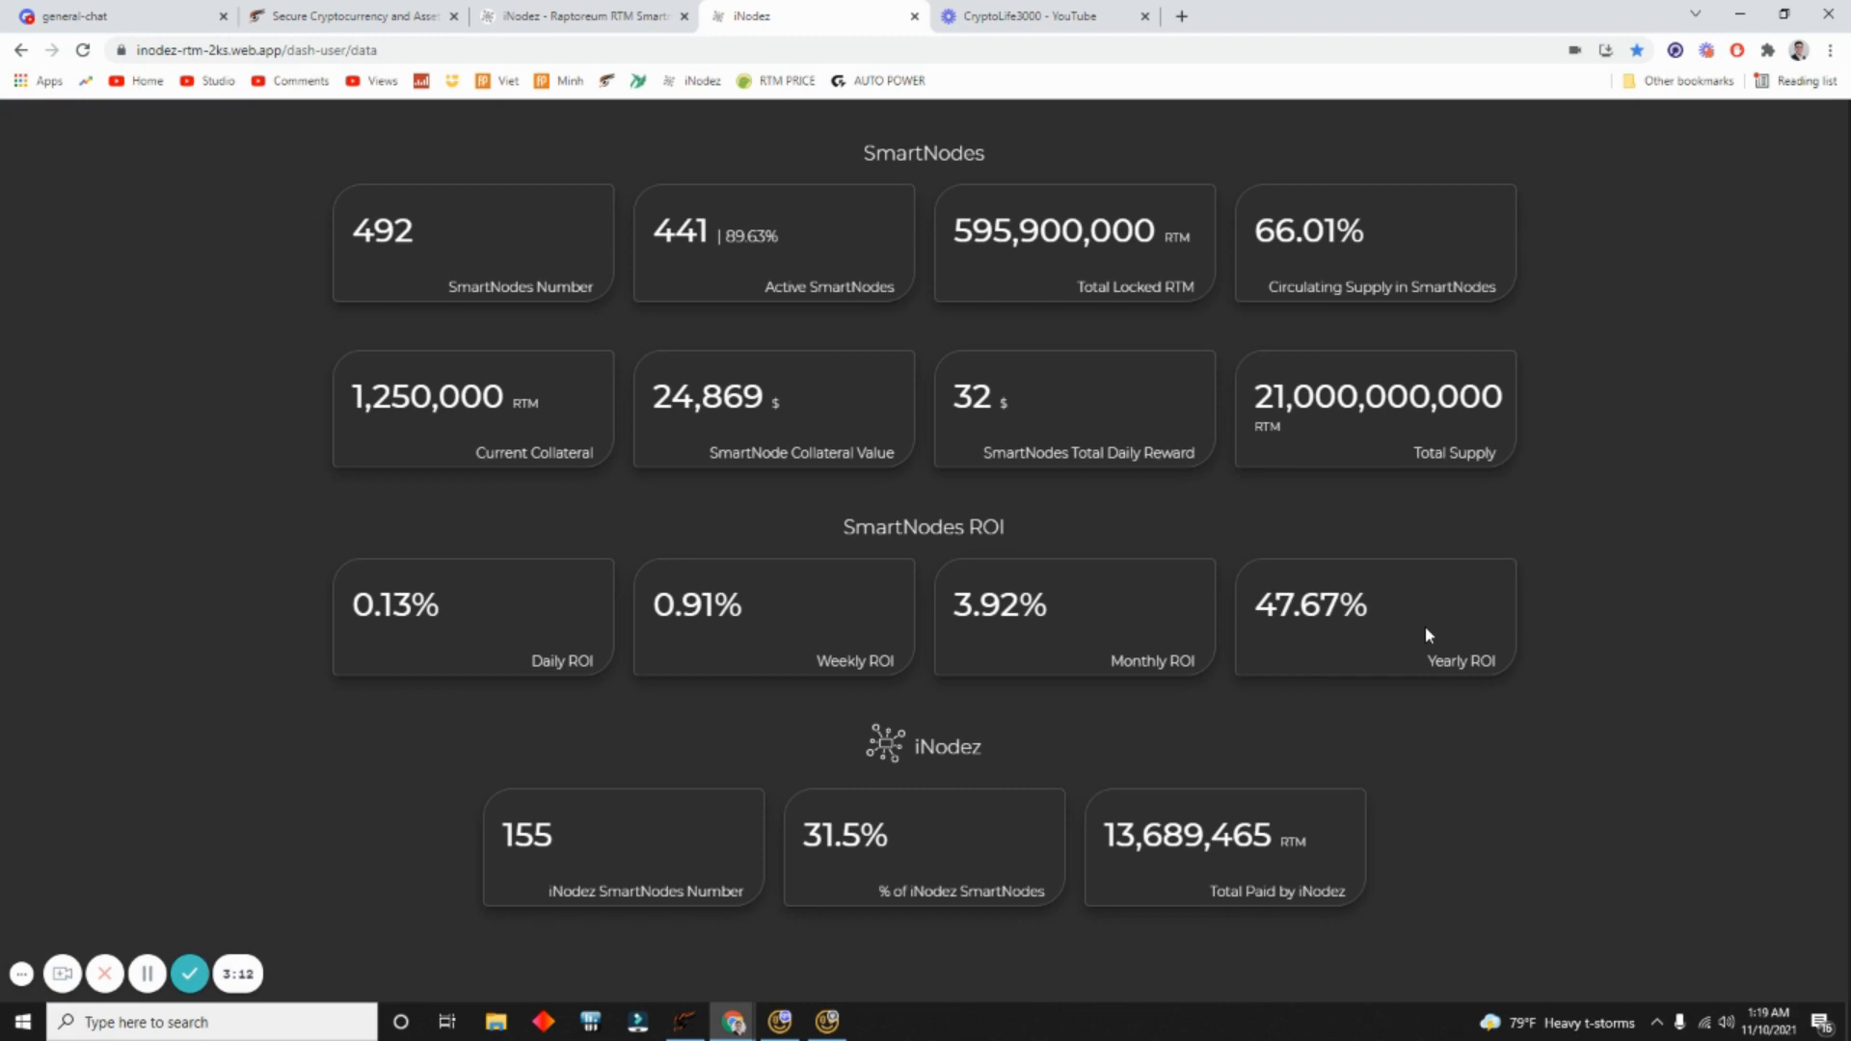
Step: Compare the Raptoreum price chart over the 24h and 7D ranges
{"action": "scroll", "coordinate": [1425, 626], "scroll_direction": "up", "scroll_amount": 2}
{"action": "left_click", "coordinate": [783, 224]}
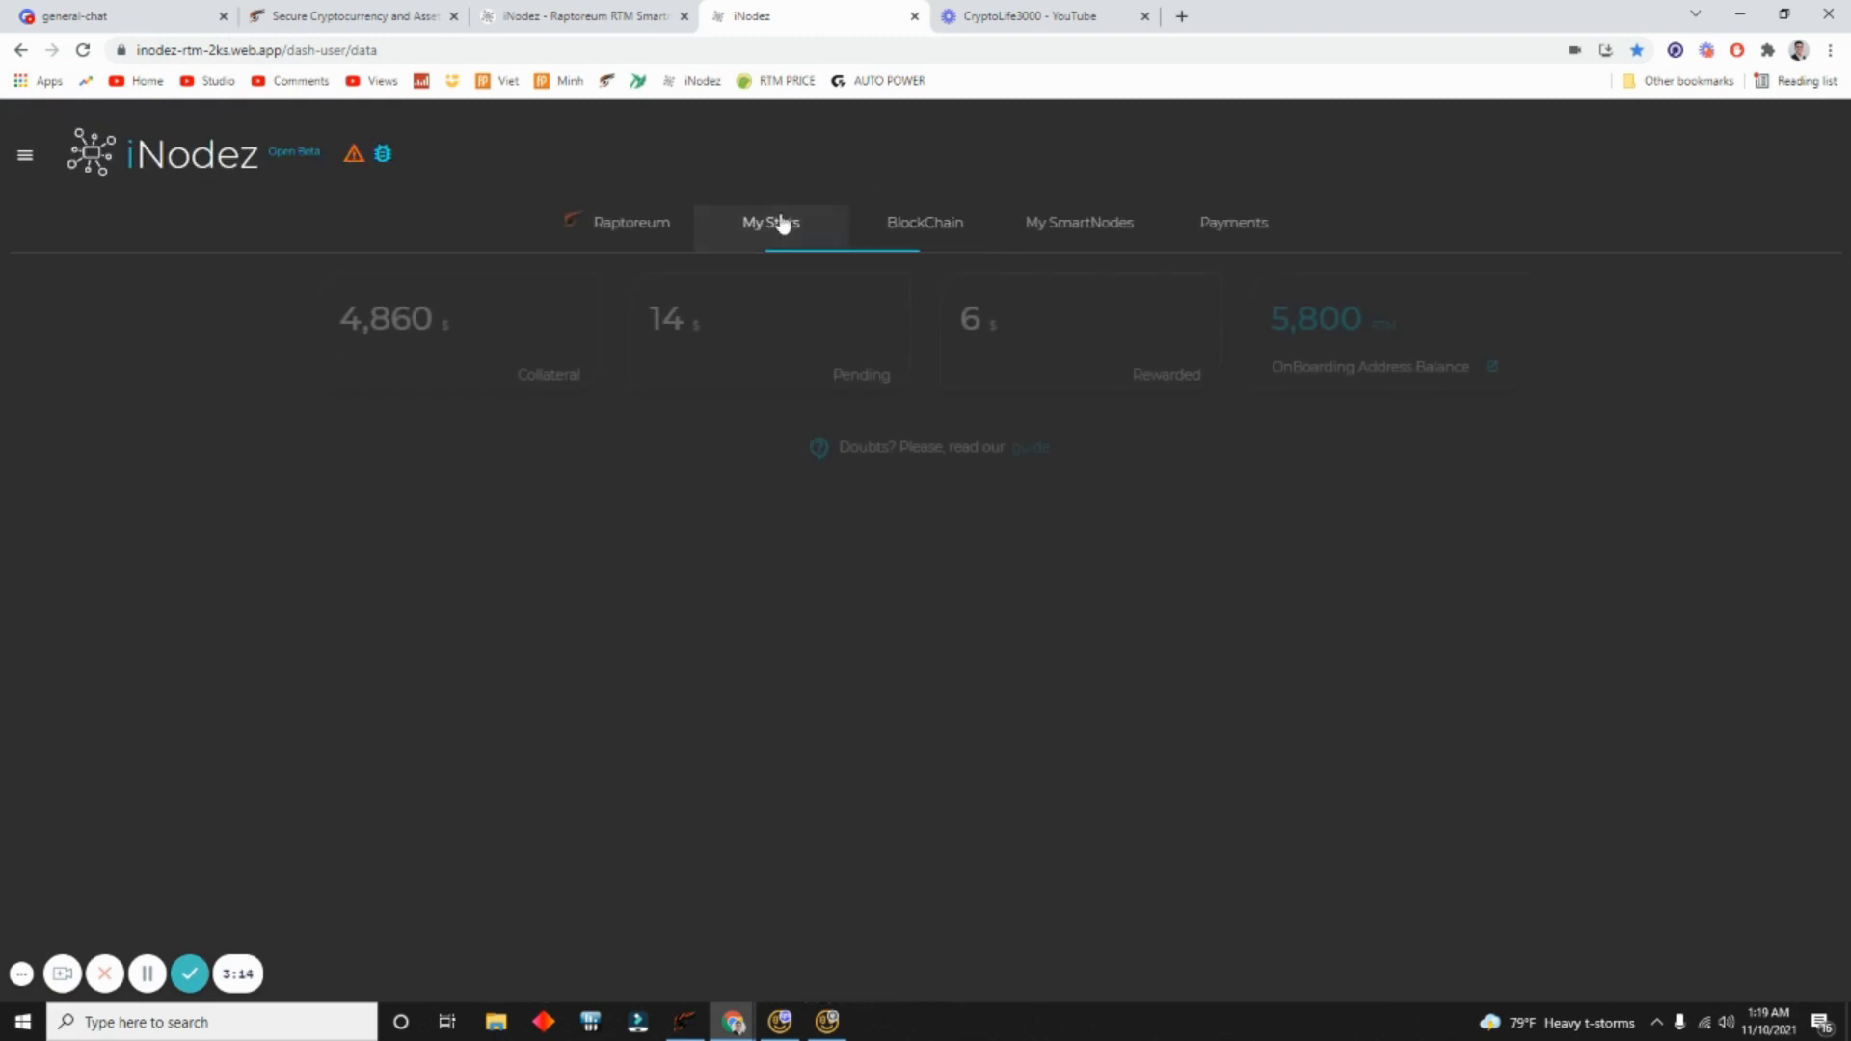
{"action": "left_click", "coordinate": [636, 220]}
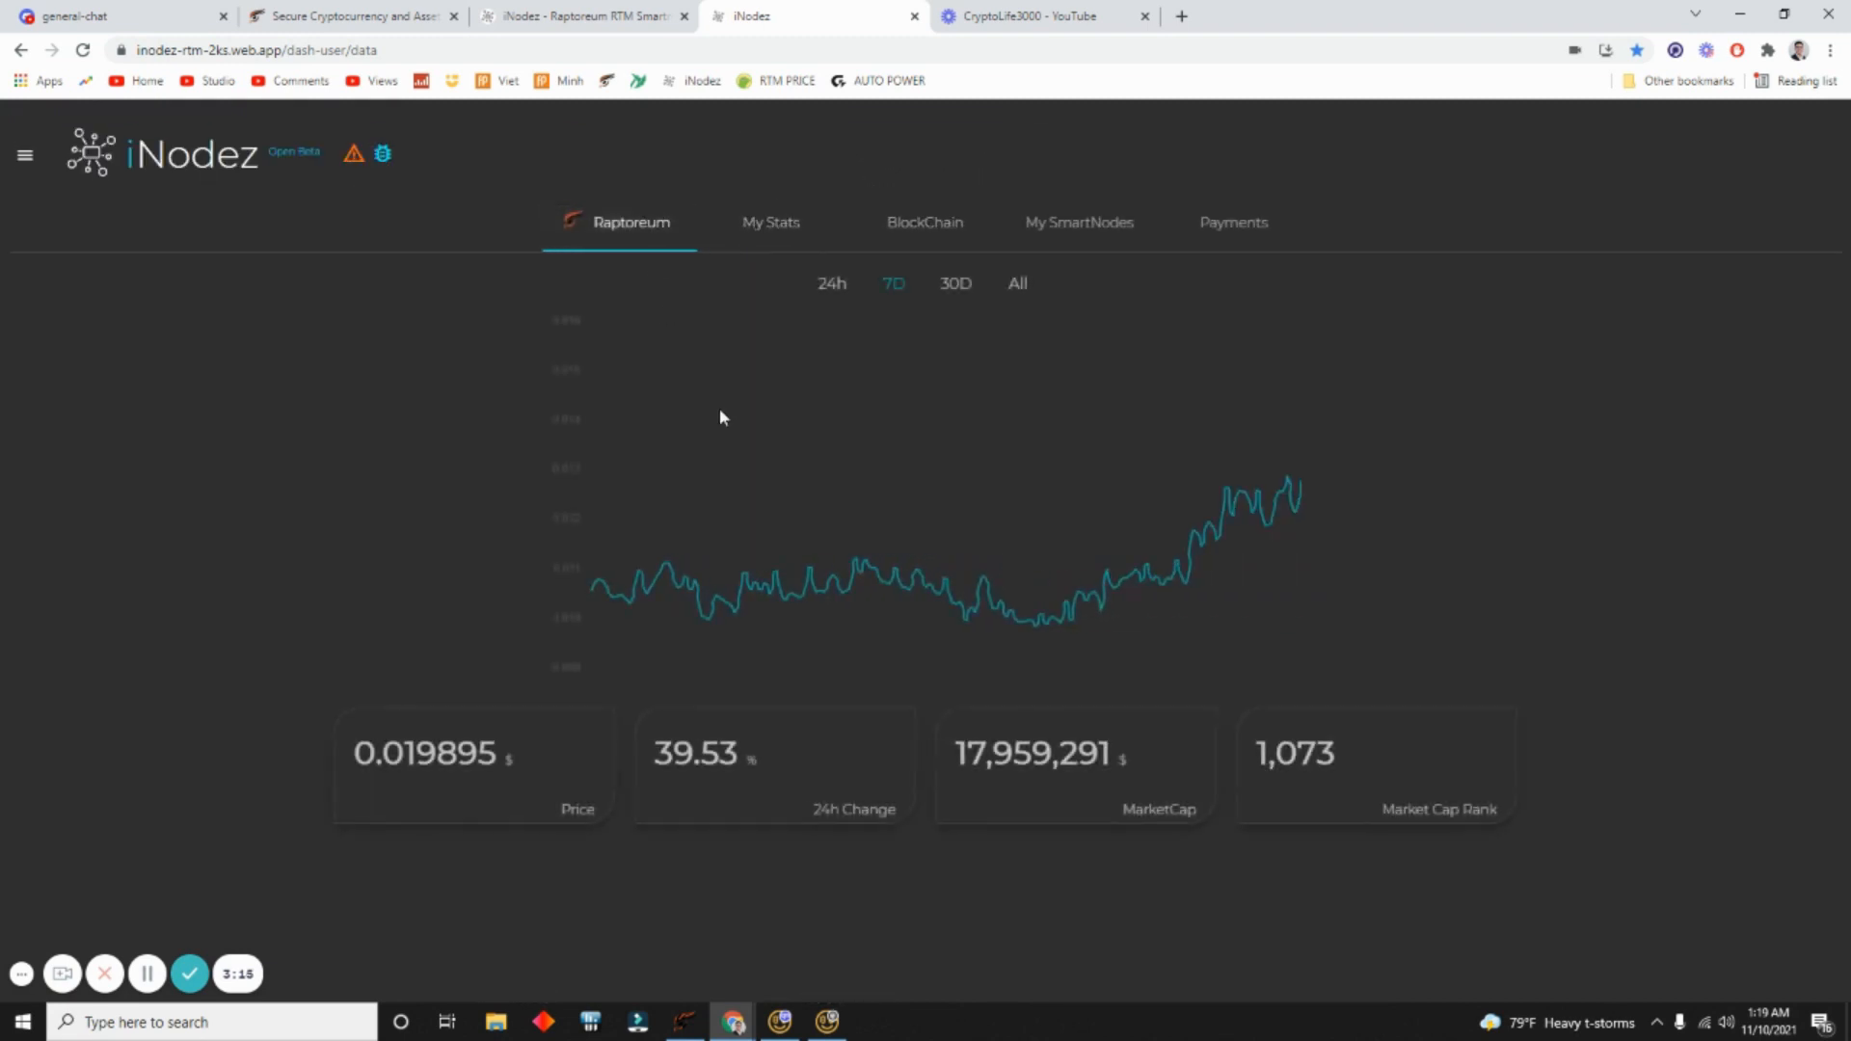
{"action": "left_click", "coordinate": [822, 299]}
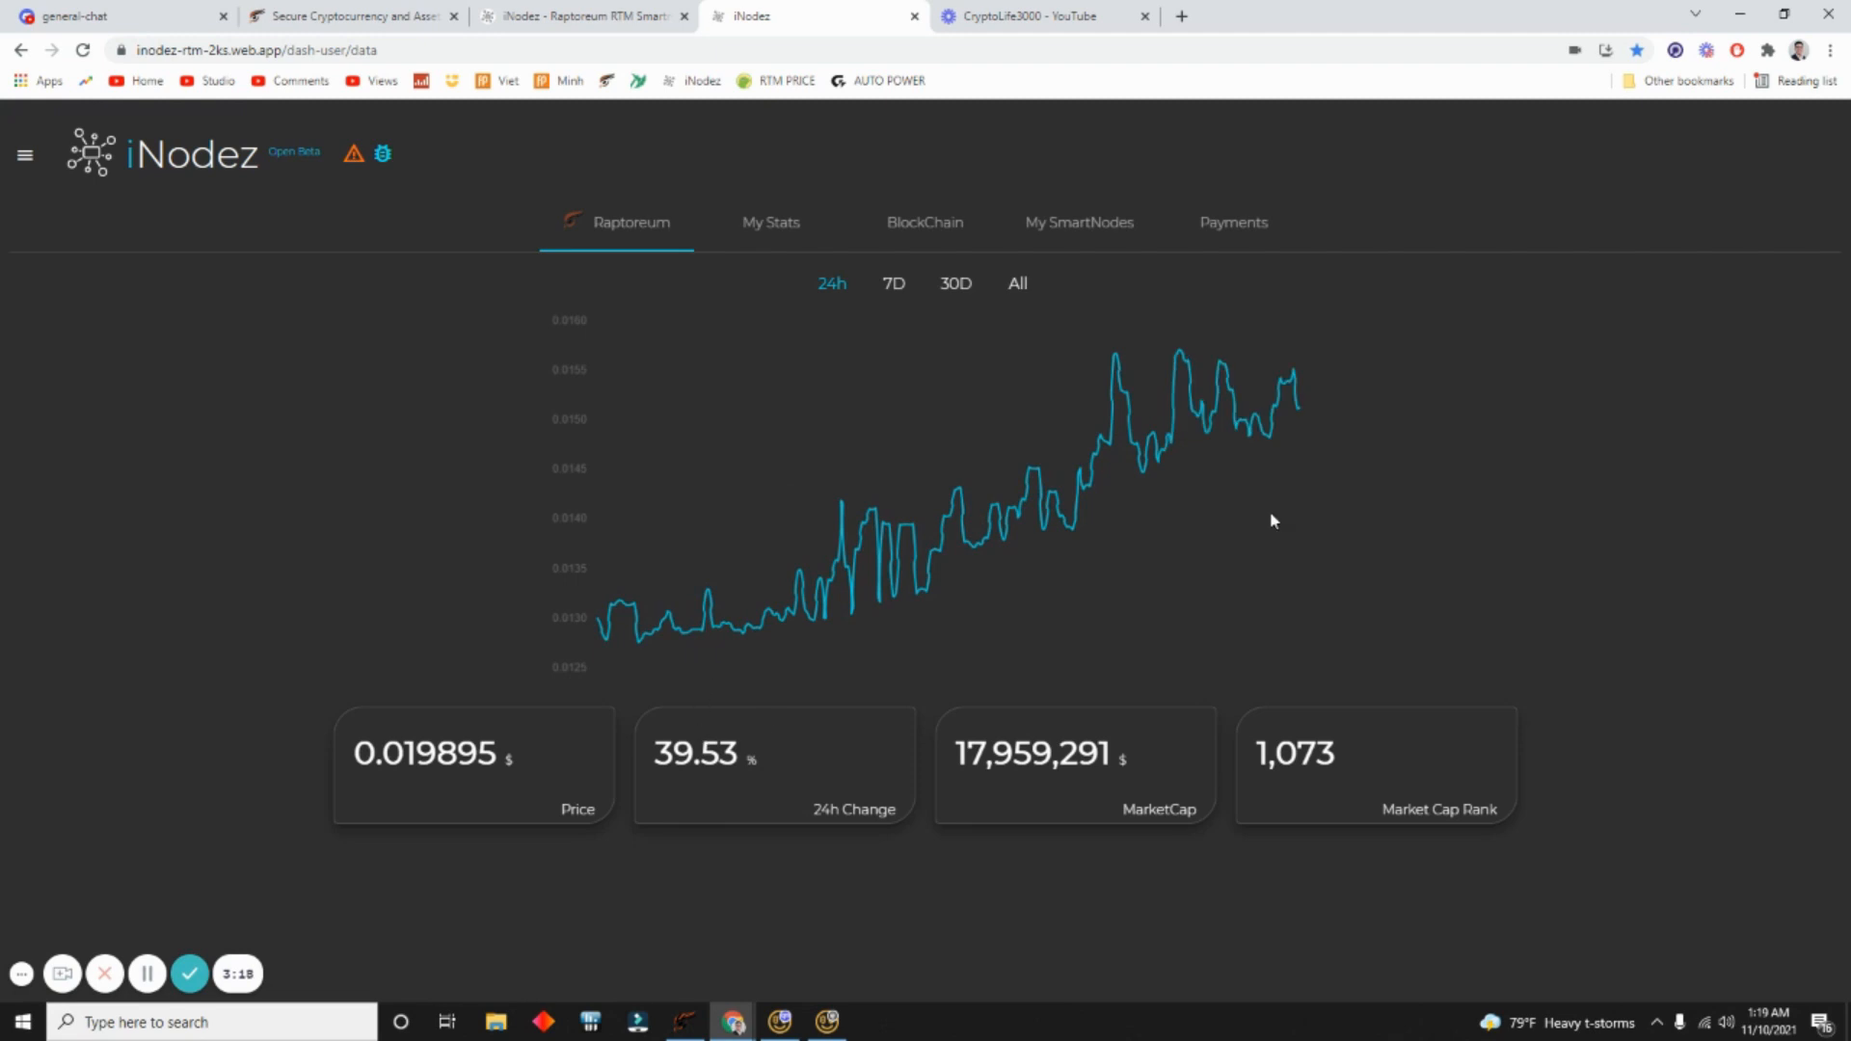
{"action": "left_click", "coordinate": [895, 285]}
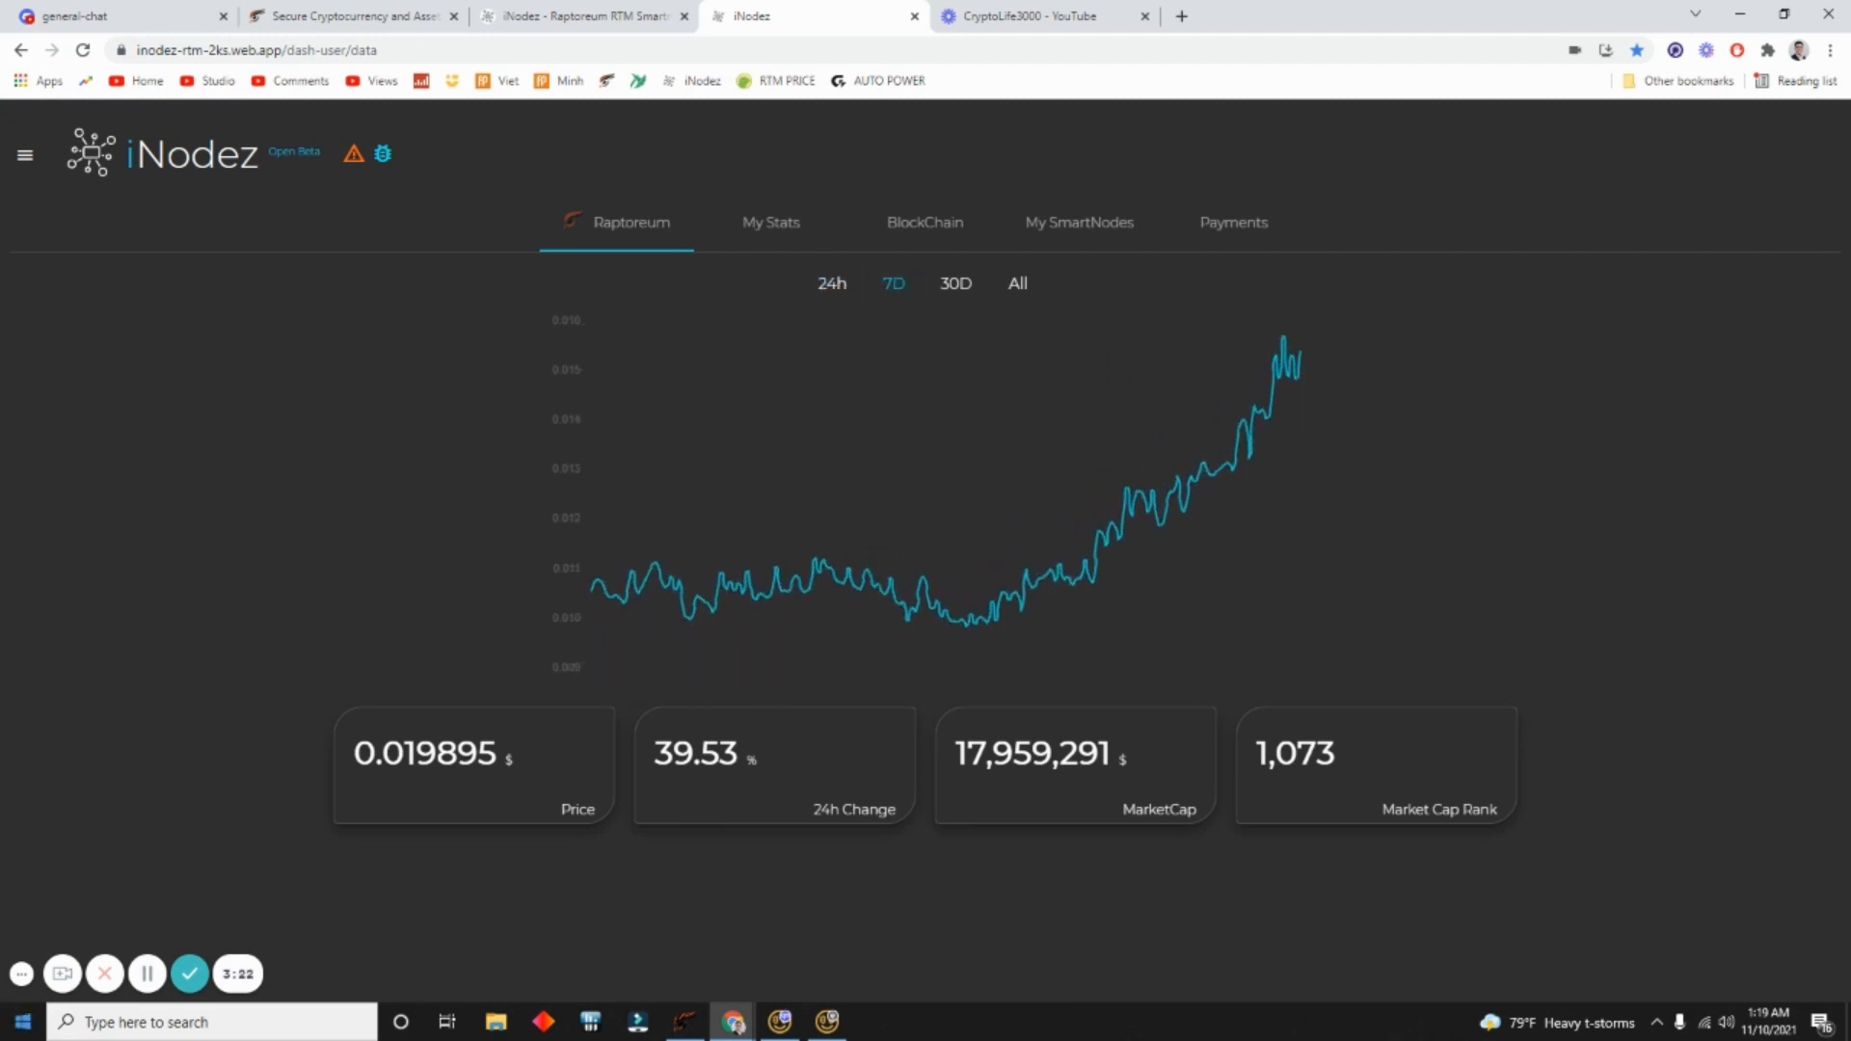
Step: Check the SmartNodes yearly ROI in the blockchain statistics again and return to the Raptoreum price chart
{"action": "left_click", "coordinate": [21, 1020]}
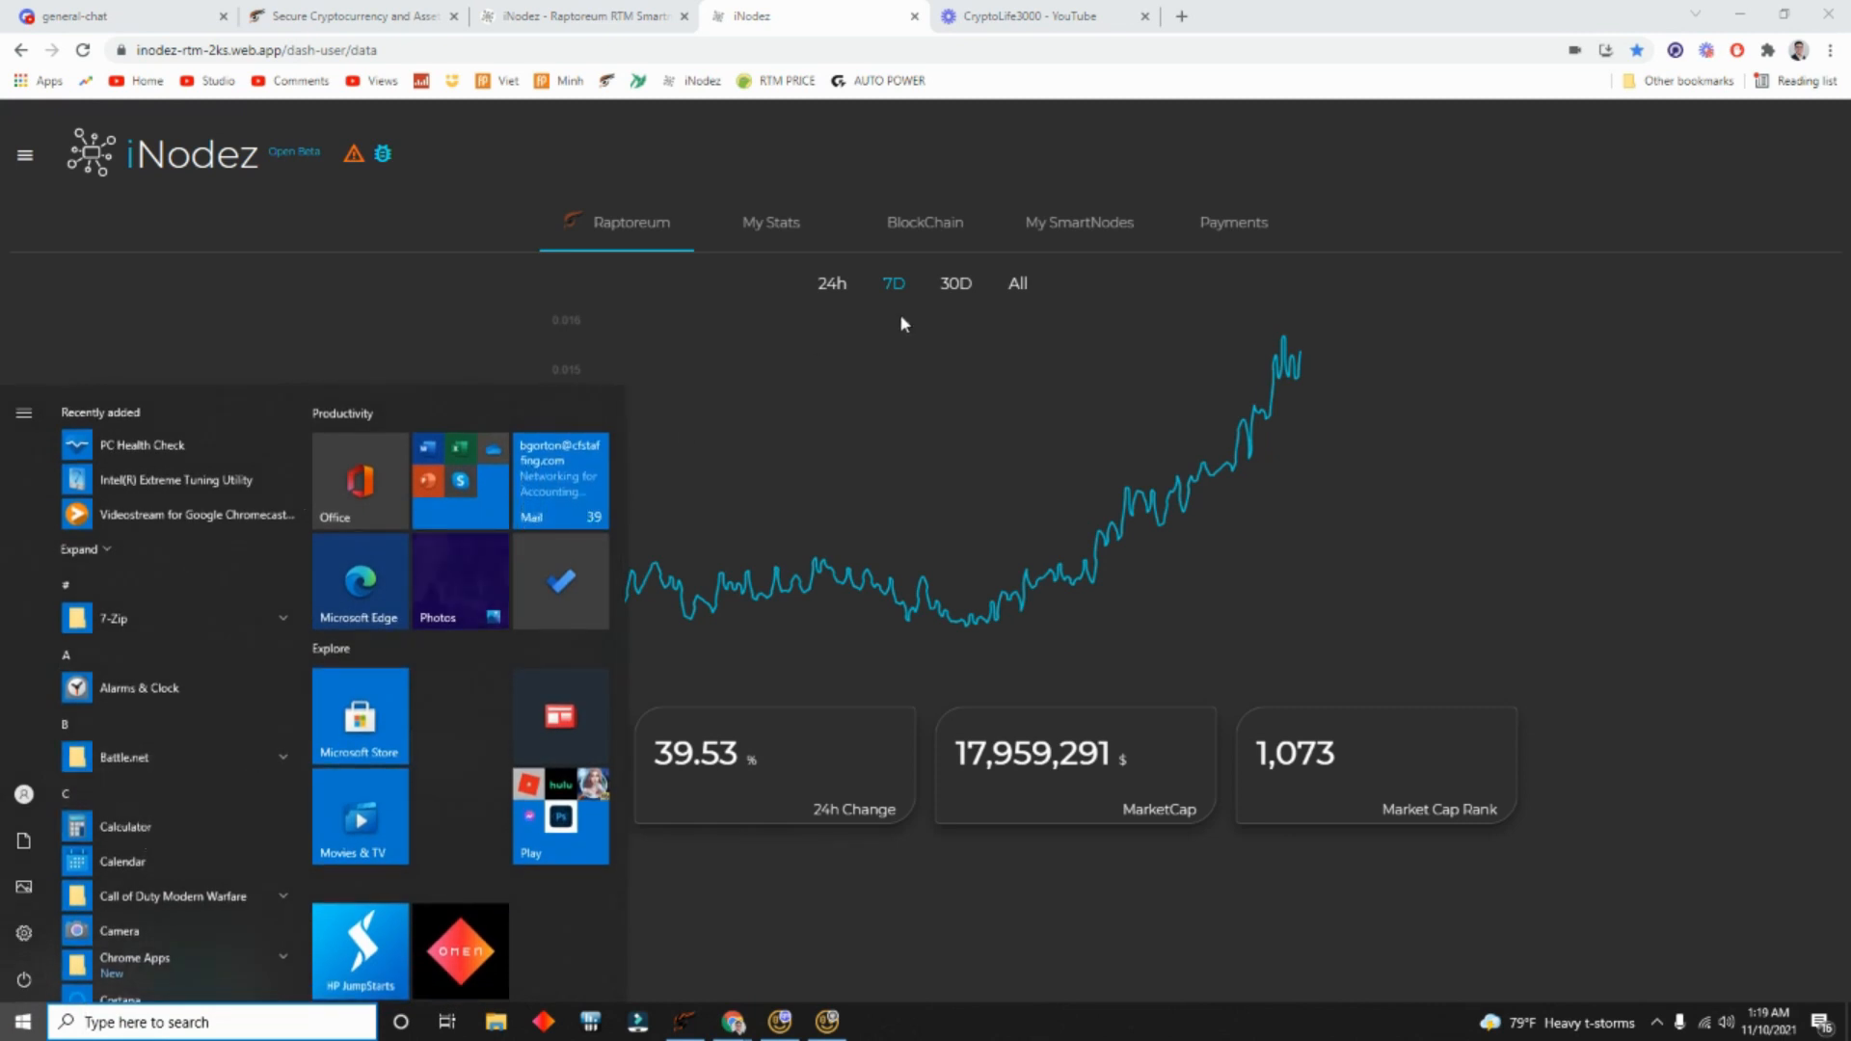
{"action": "left_click", "coordinate": [1025, 228]}
{"action": "left_click", "coordinate": [993, 237]}
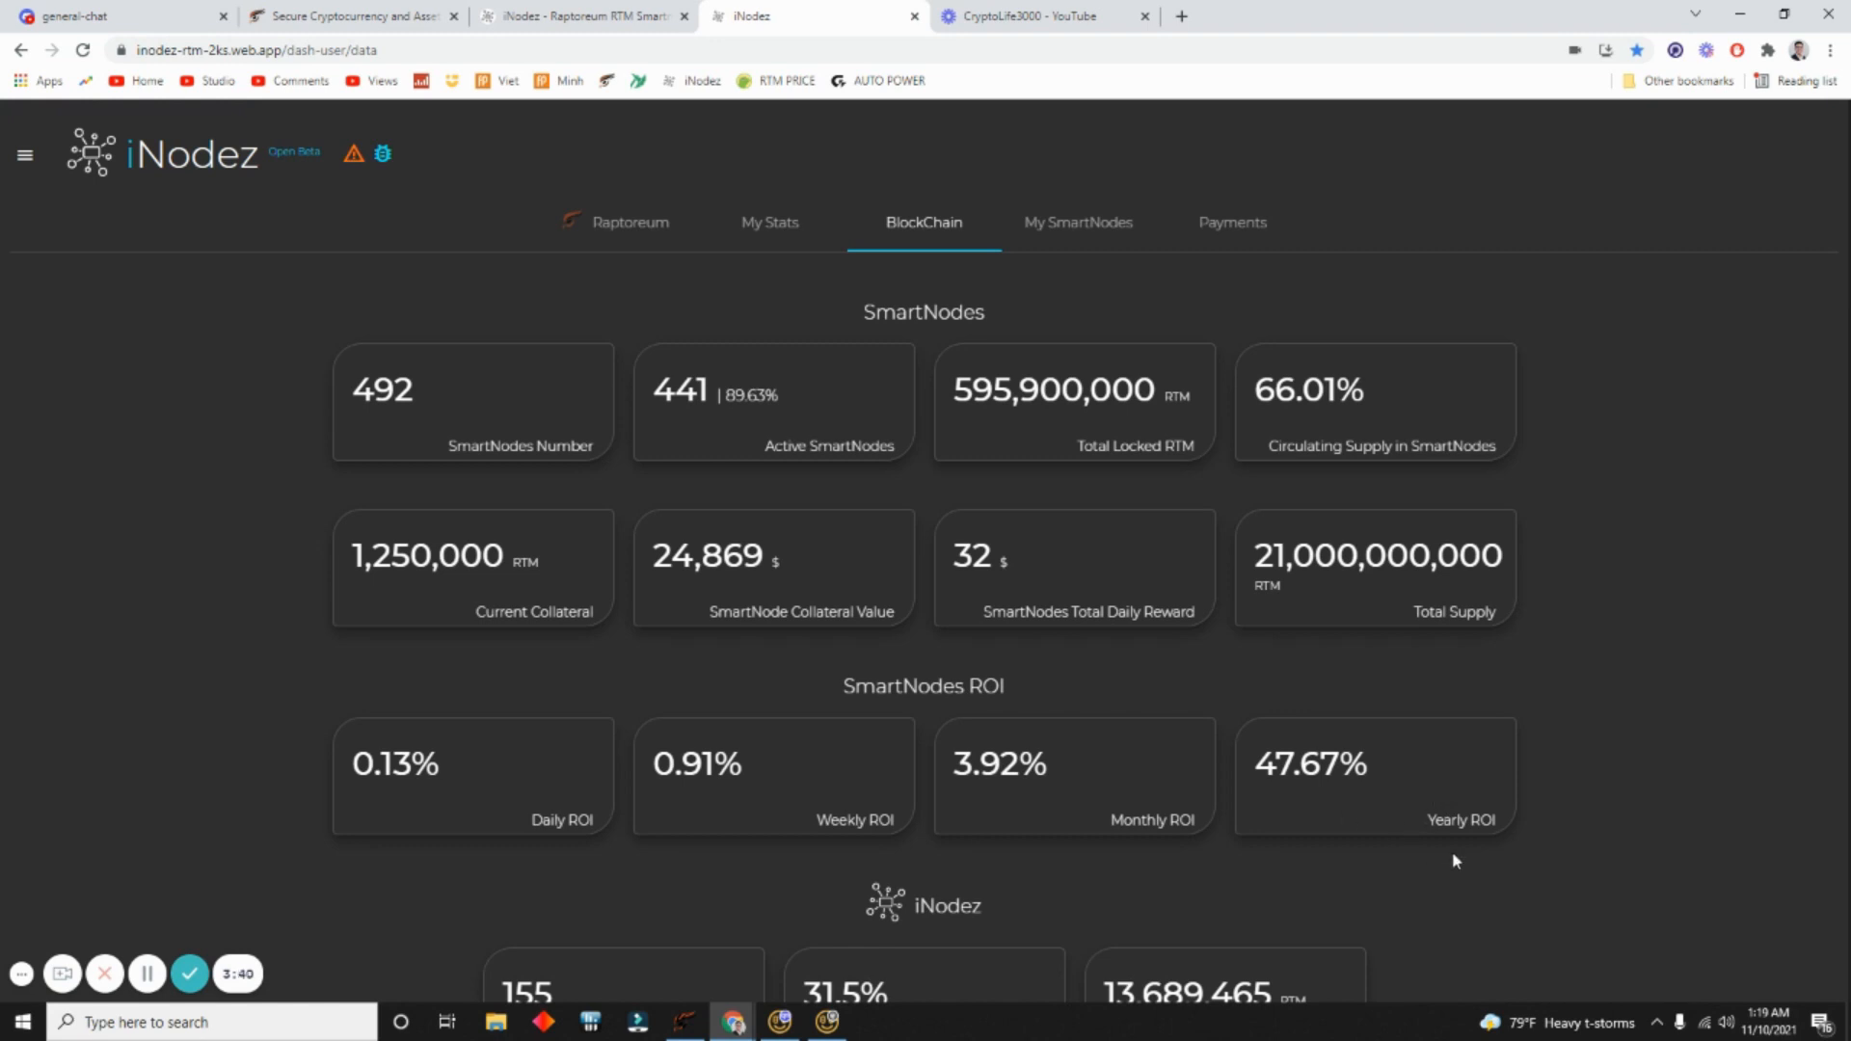
{"action": "left_click", "coordinate": [757, 226]}
{"action": "left_click", "coordinate": [641, 225]}
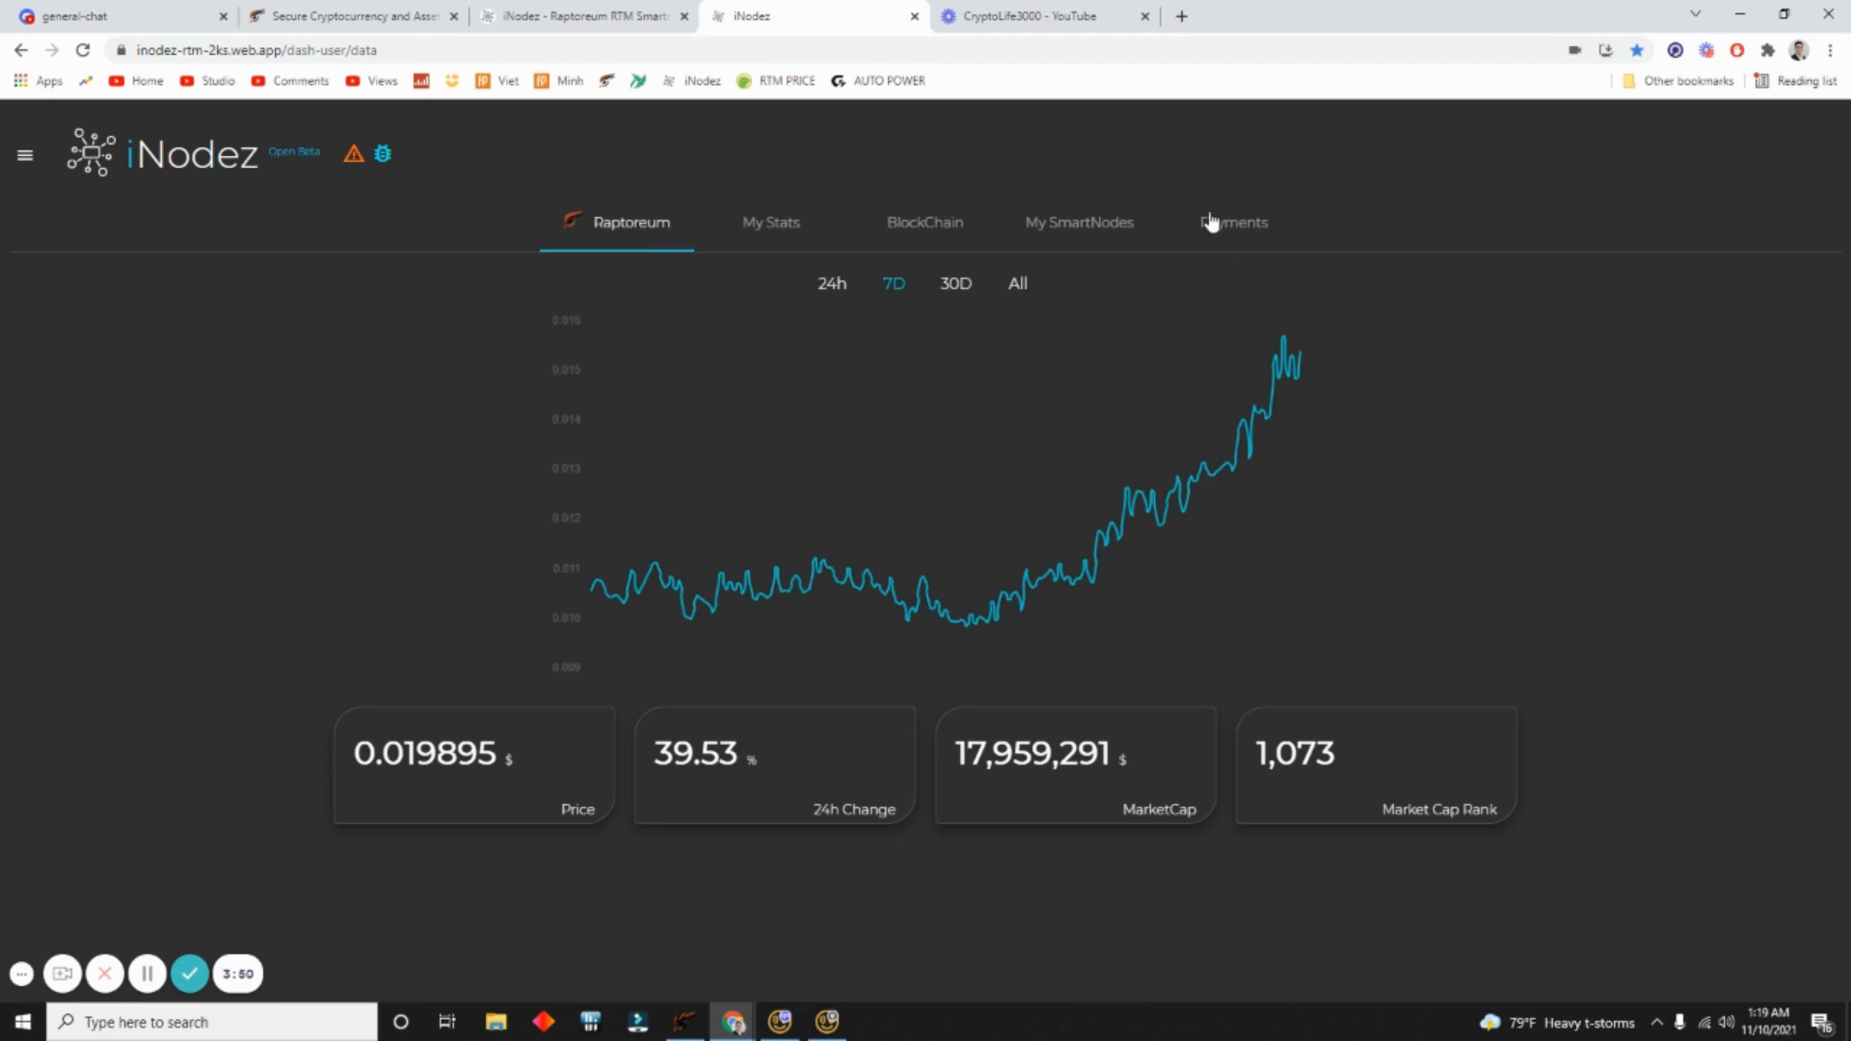
Step: View the weekly payments summary and compare the last payment's date with the system calendar
{"action": "left_click", "coordinate": [1210, 223]}
{"action": "left_click", "coordinate": [1073, 225]}
{"action": "left_click", "coordinate": [1238, 227]}
{"action": "mouse_move", "coordinate": [633, 476]}
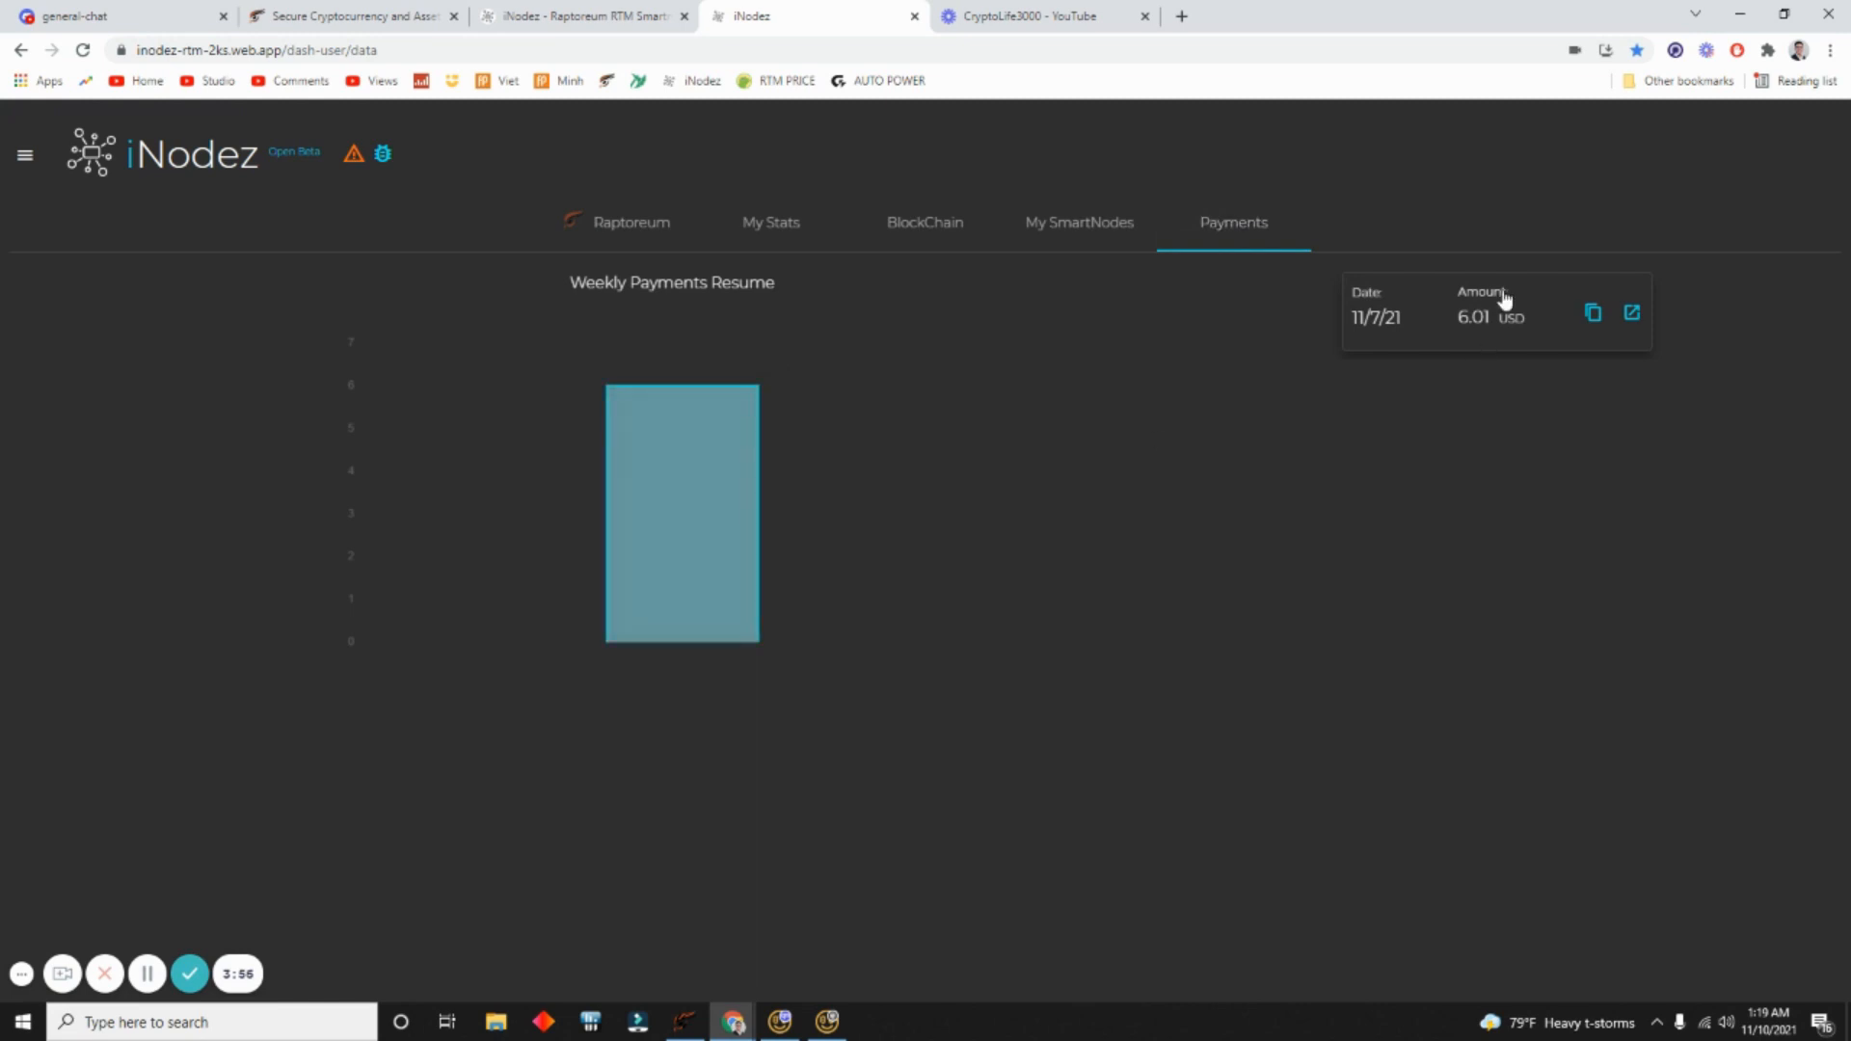
{"action": "left_click", "coordinate": [1770, 1020]}
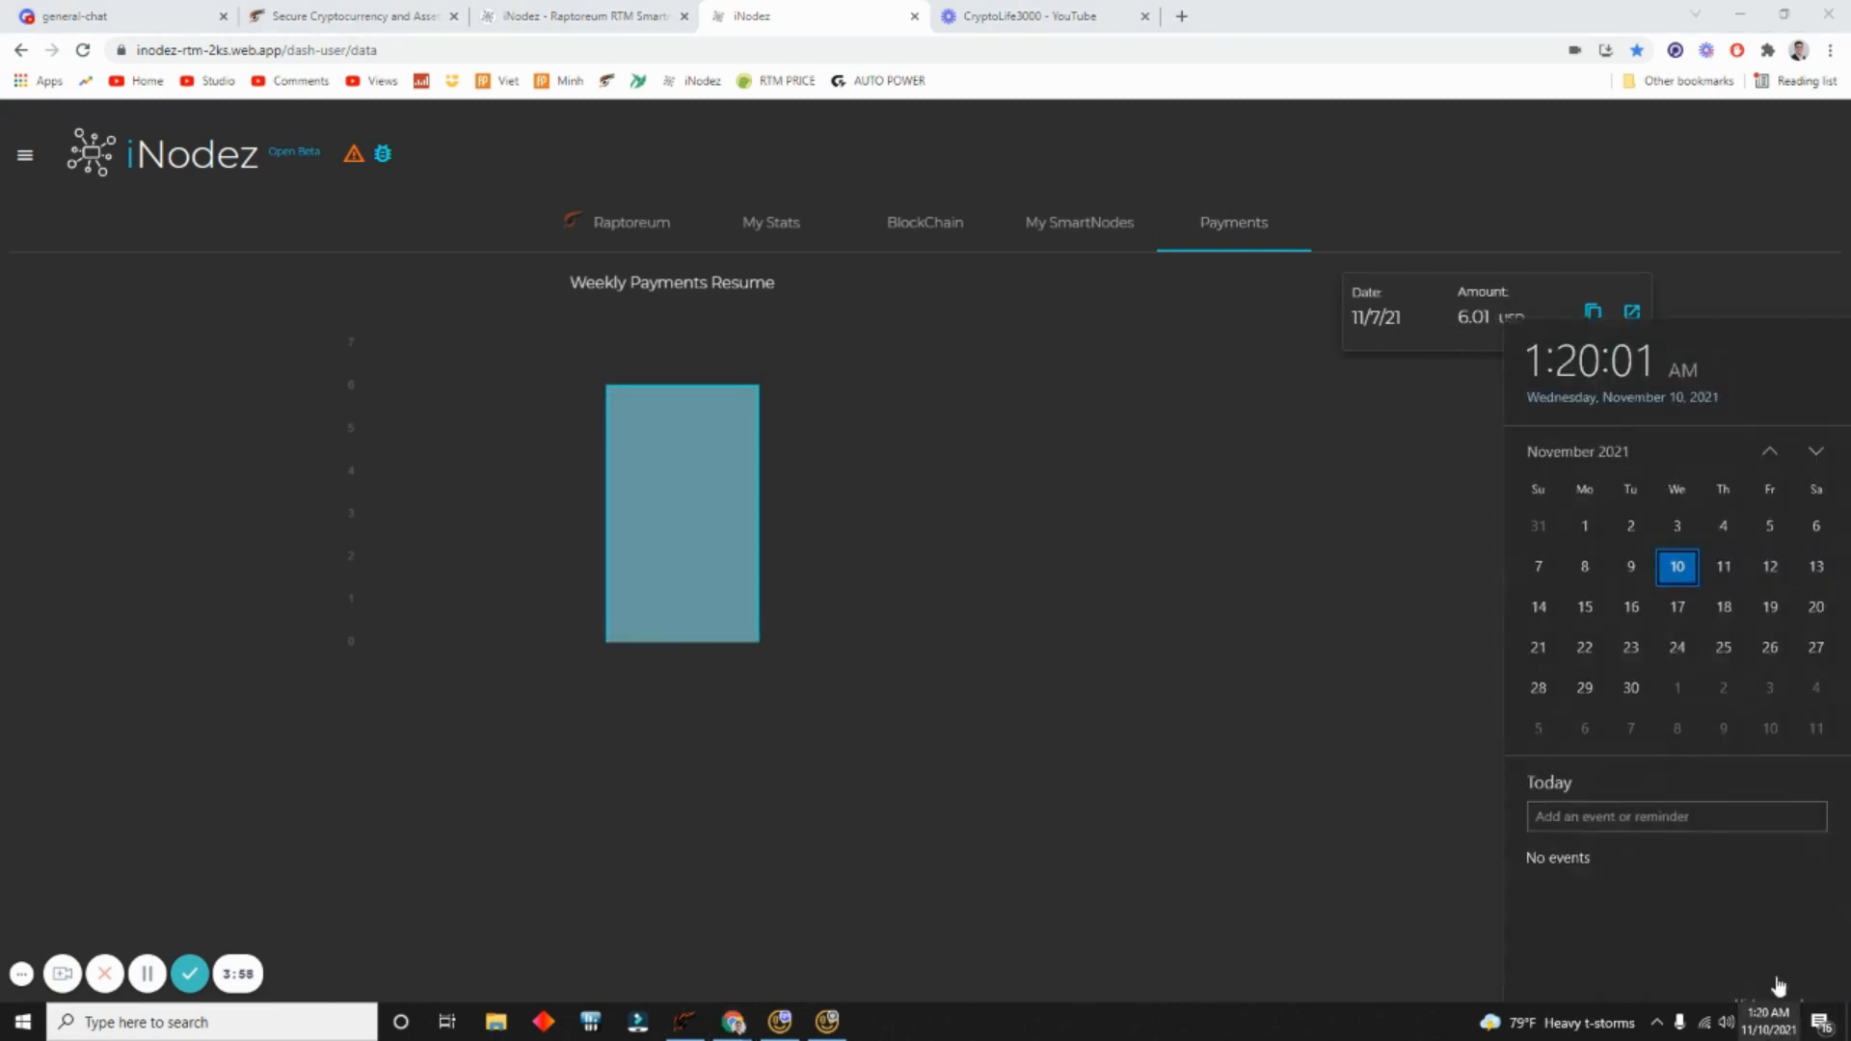
{"action": "left_click", "coordinate": [1147, 340]}
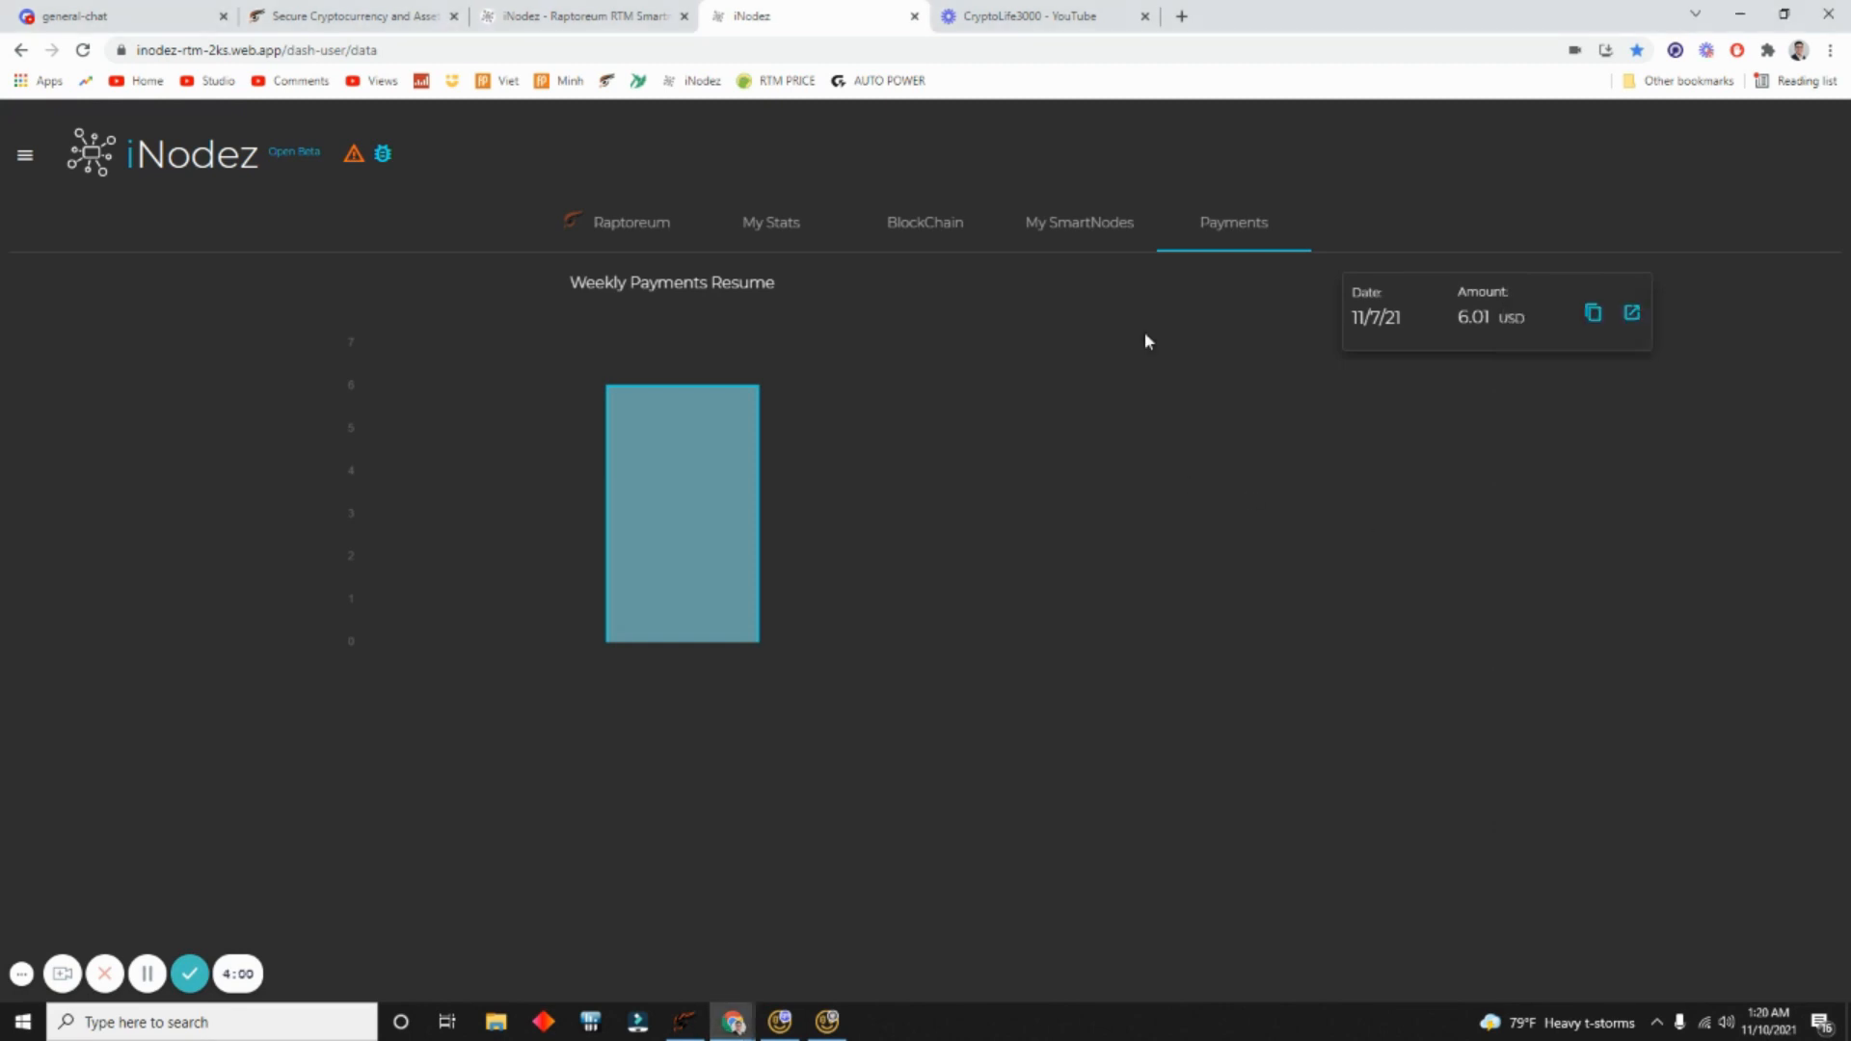
Step: Look through the SmartNodes, blockchain and price views of the dashboard, ending on the personal stats
{"action": "left_click", "coordinate": [1085, 222]}
{"action": "left_click", "coordinate": [917, 219]}
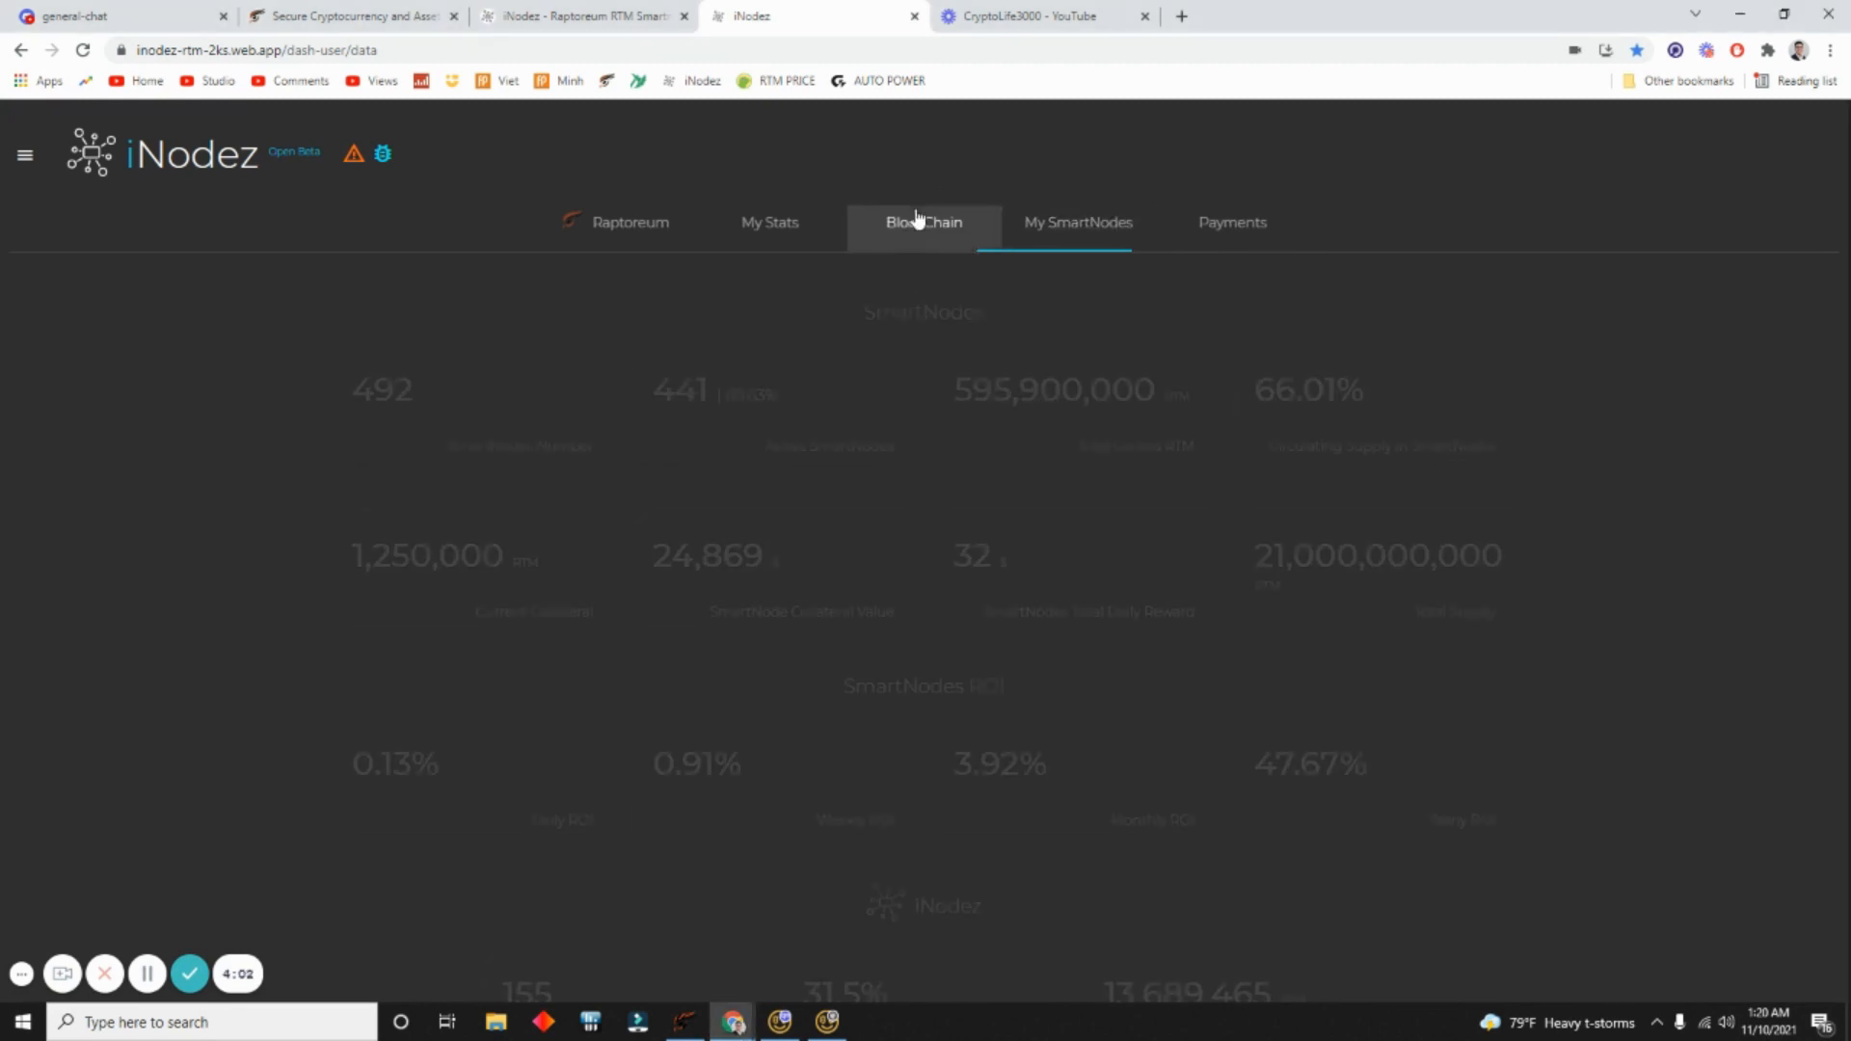
{"action": "left_click", "coordinate": [768, 219]}
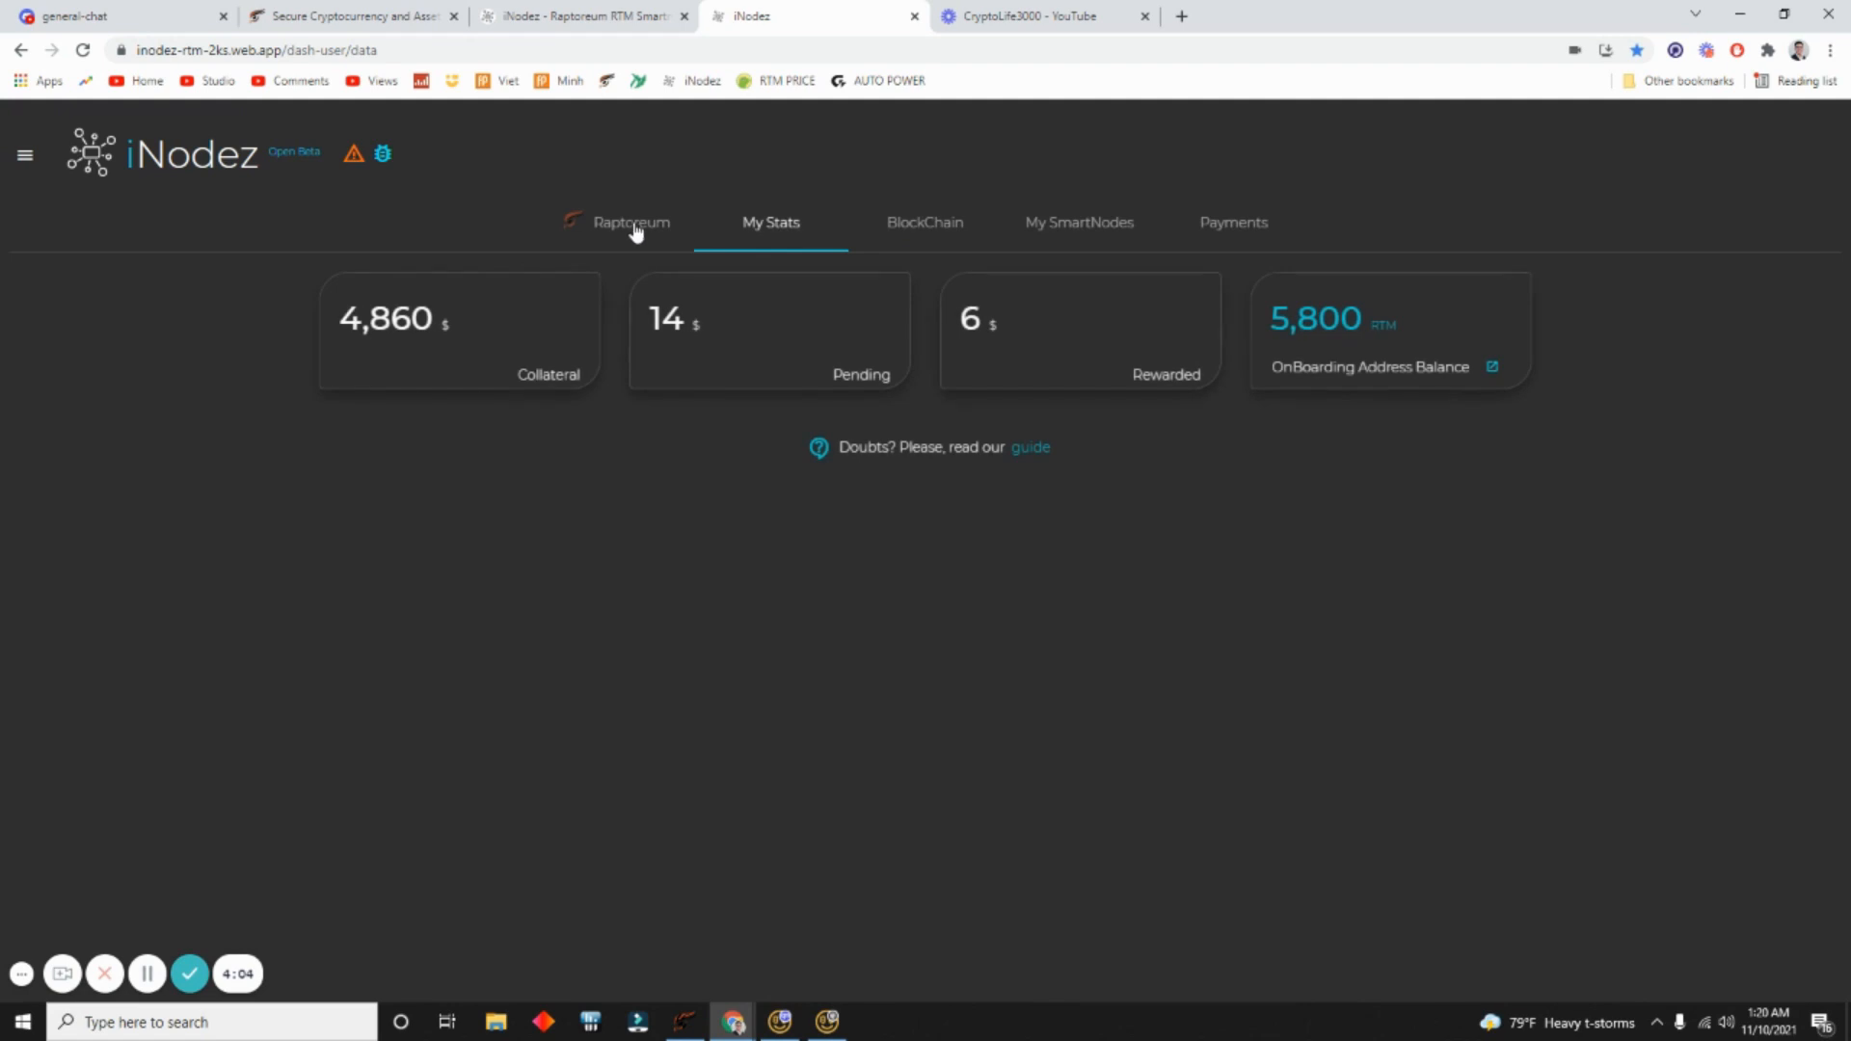
{"action": "left_click", "coordinate": [633, 225]}
{"action": "left_click", "coordinate": [758, 223]}
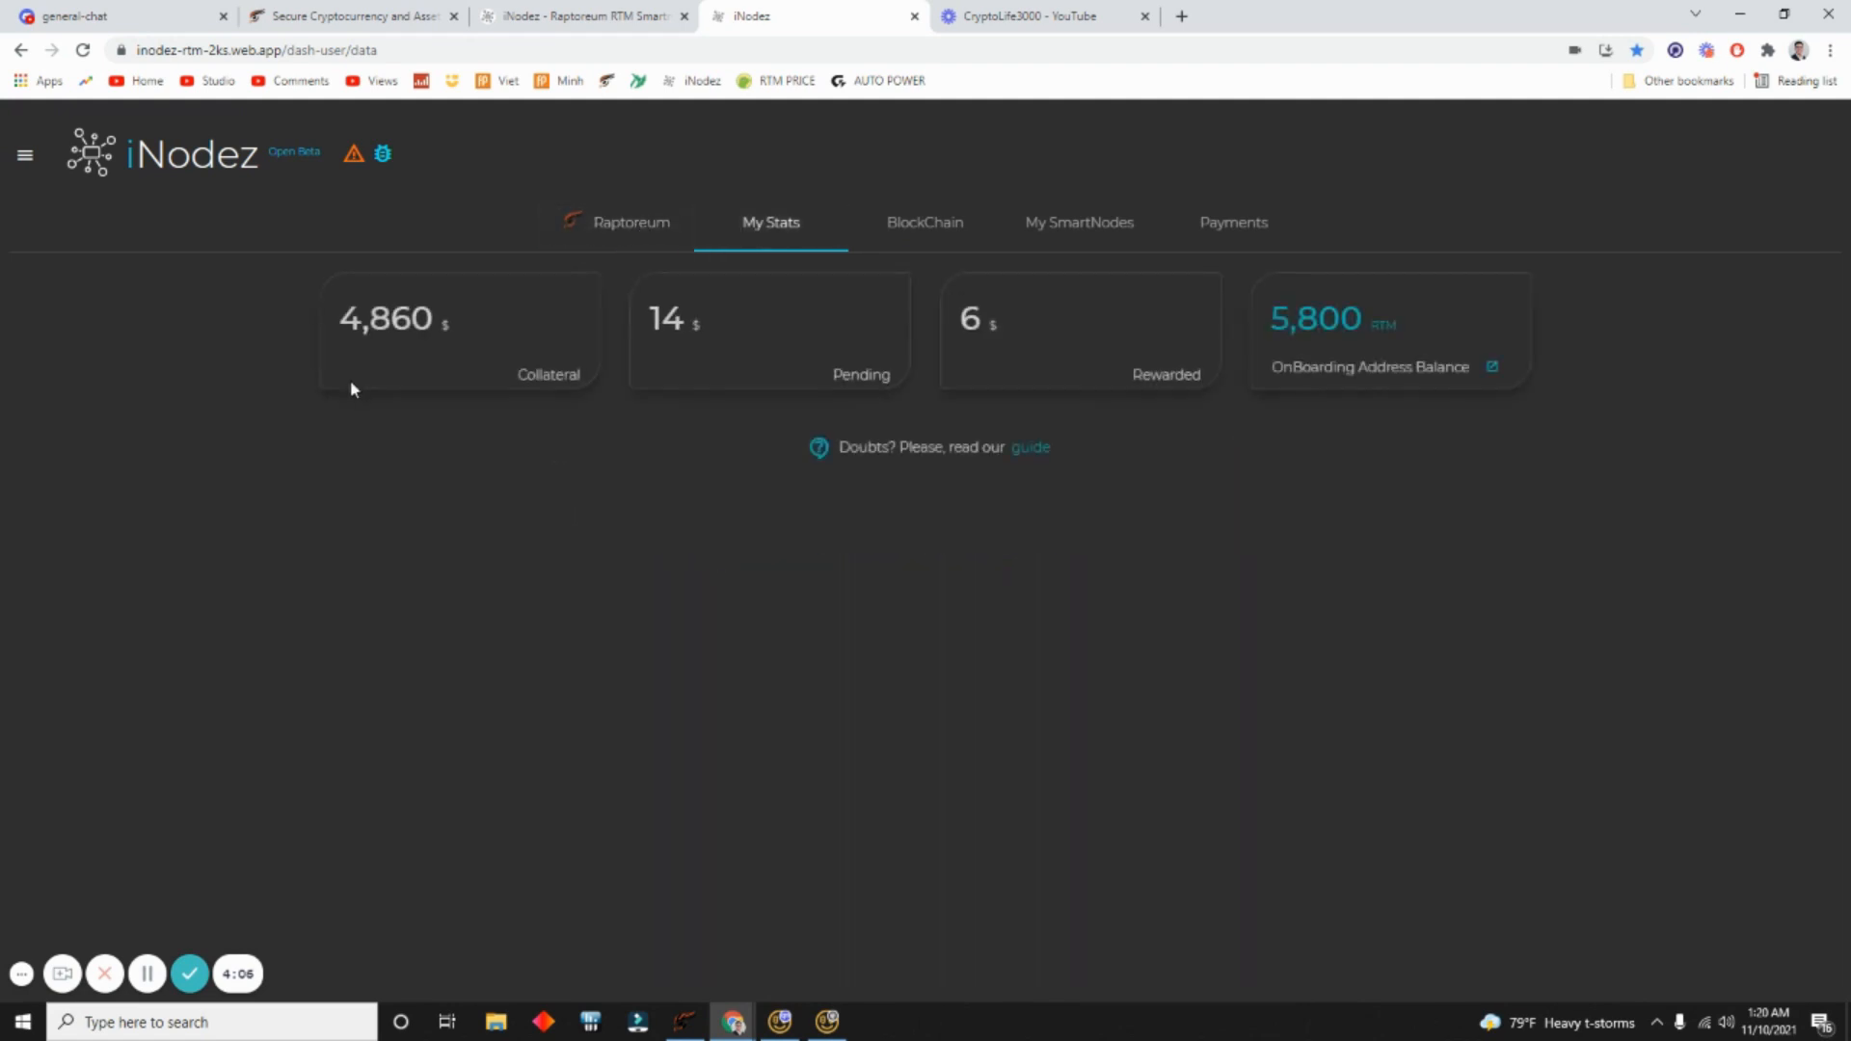
Step: Bring up the Raptoreum Core wallet's send form, and open the address management page in iNodez
{"action": "left_click", "coordinate": [684, 1021]}
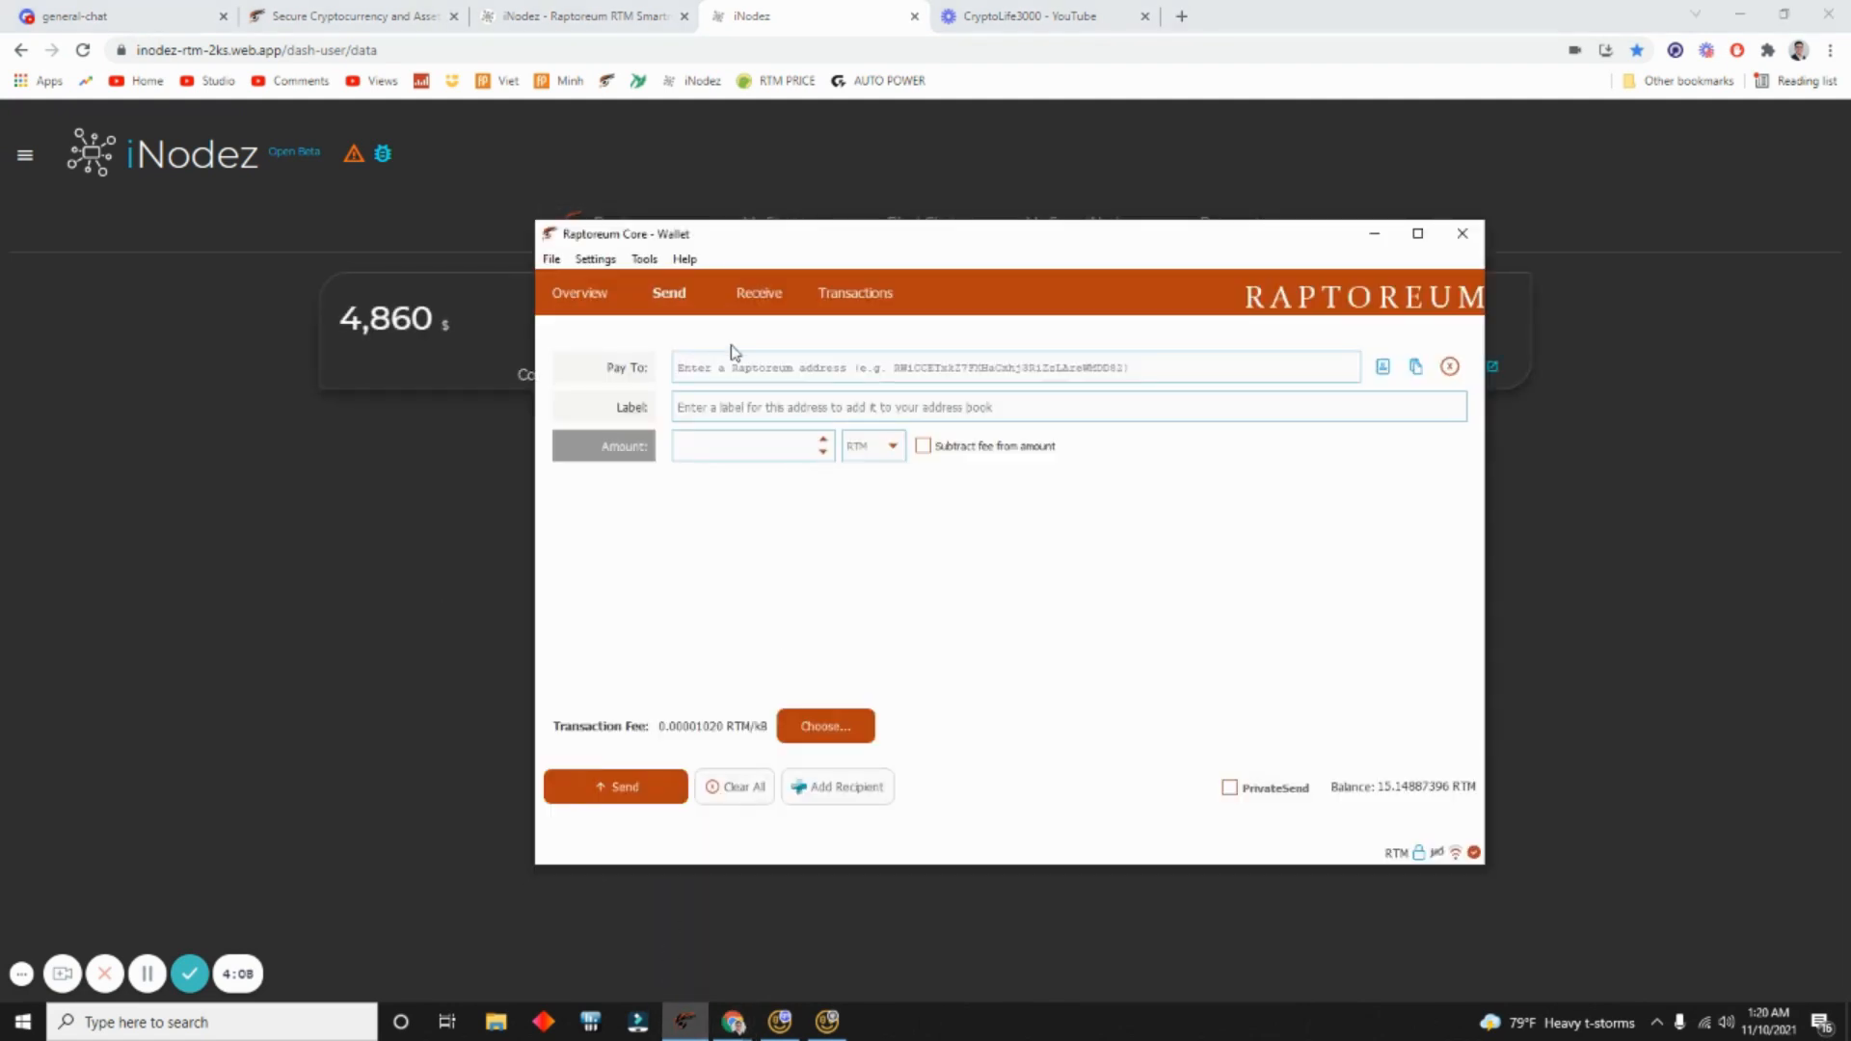
{"action": "left_click", "coordinate": [257, 392]}
{"action": "left_click", "coordinate": [25, 157]}
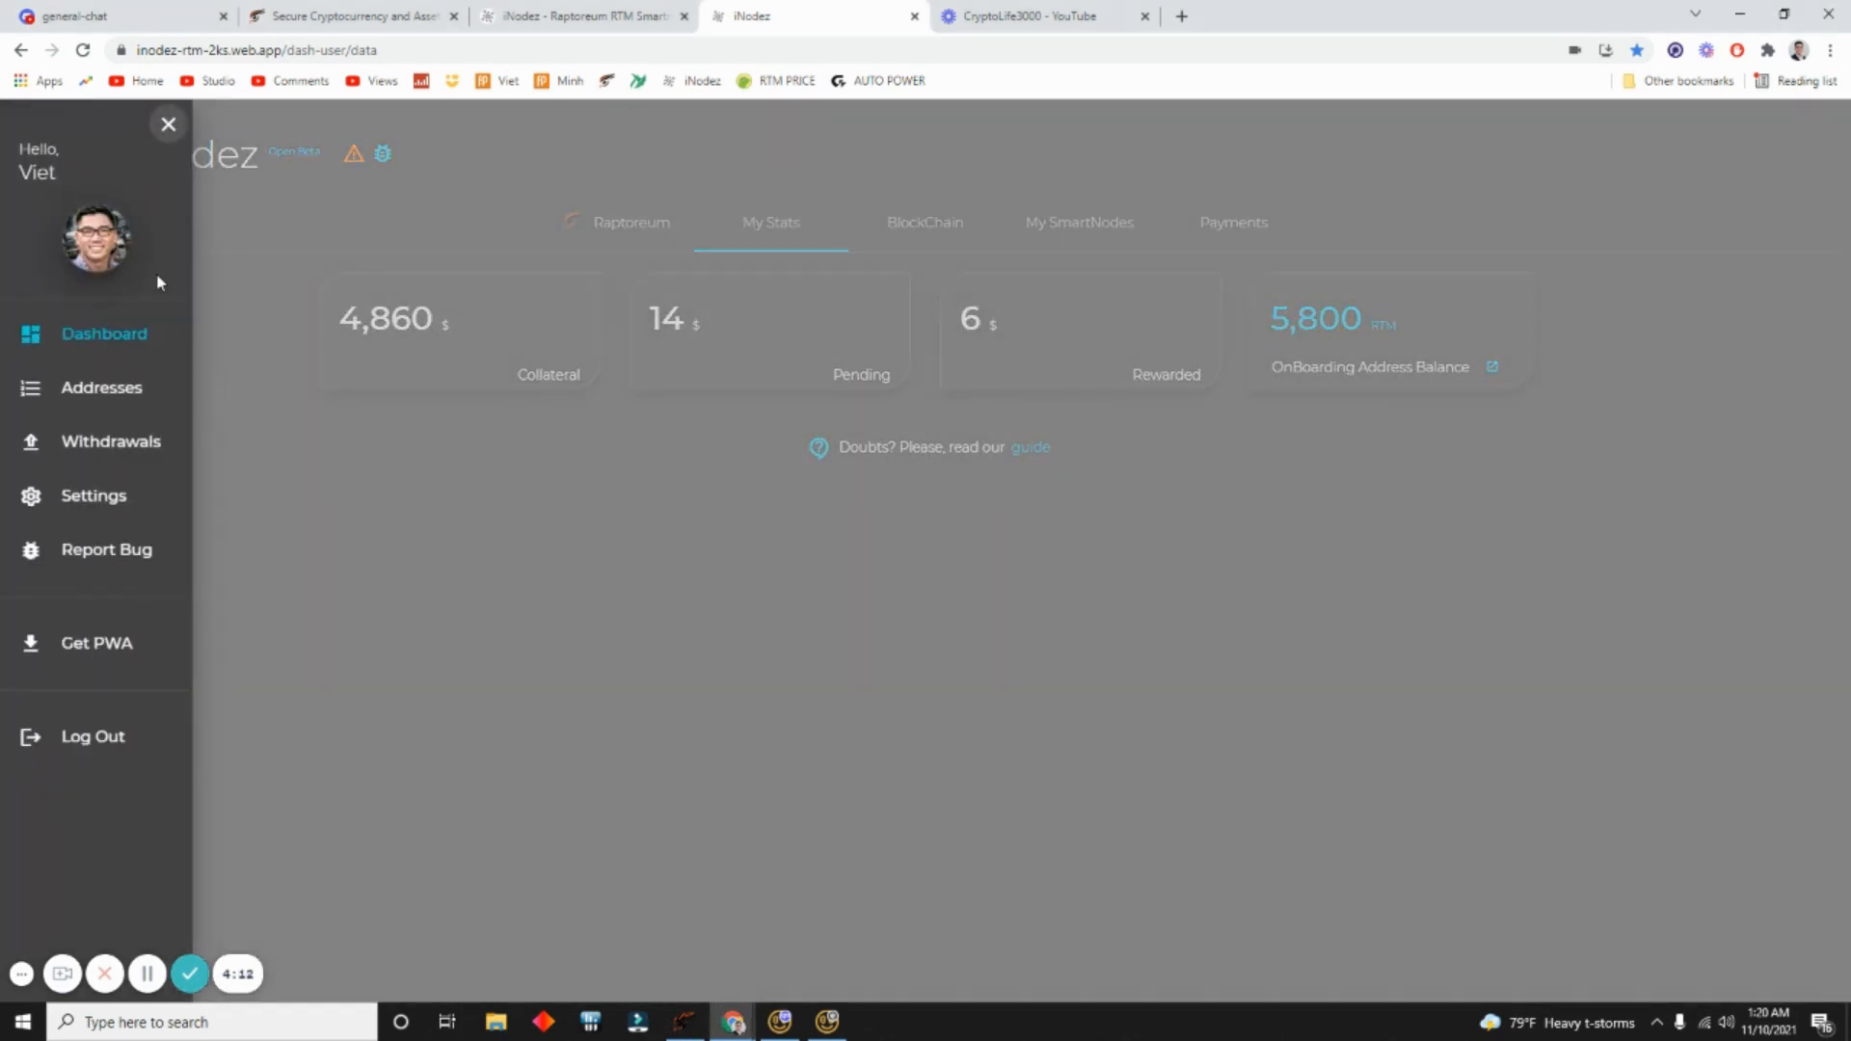
{"action": "left_click", "coordinate": [73, 395]}
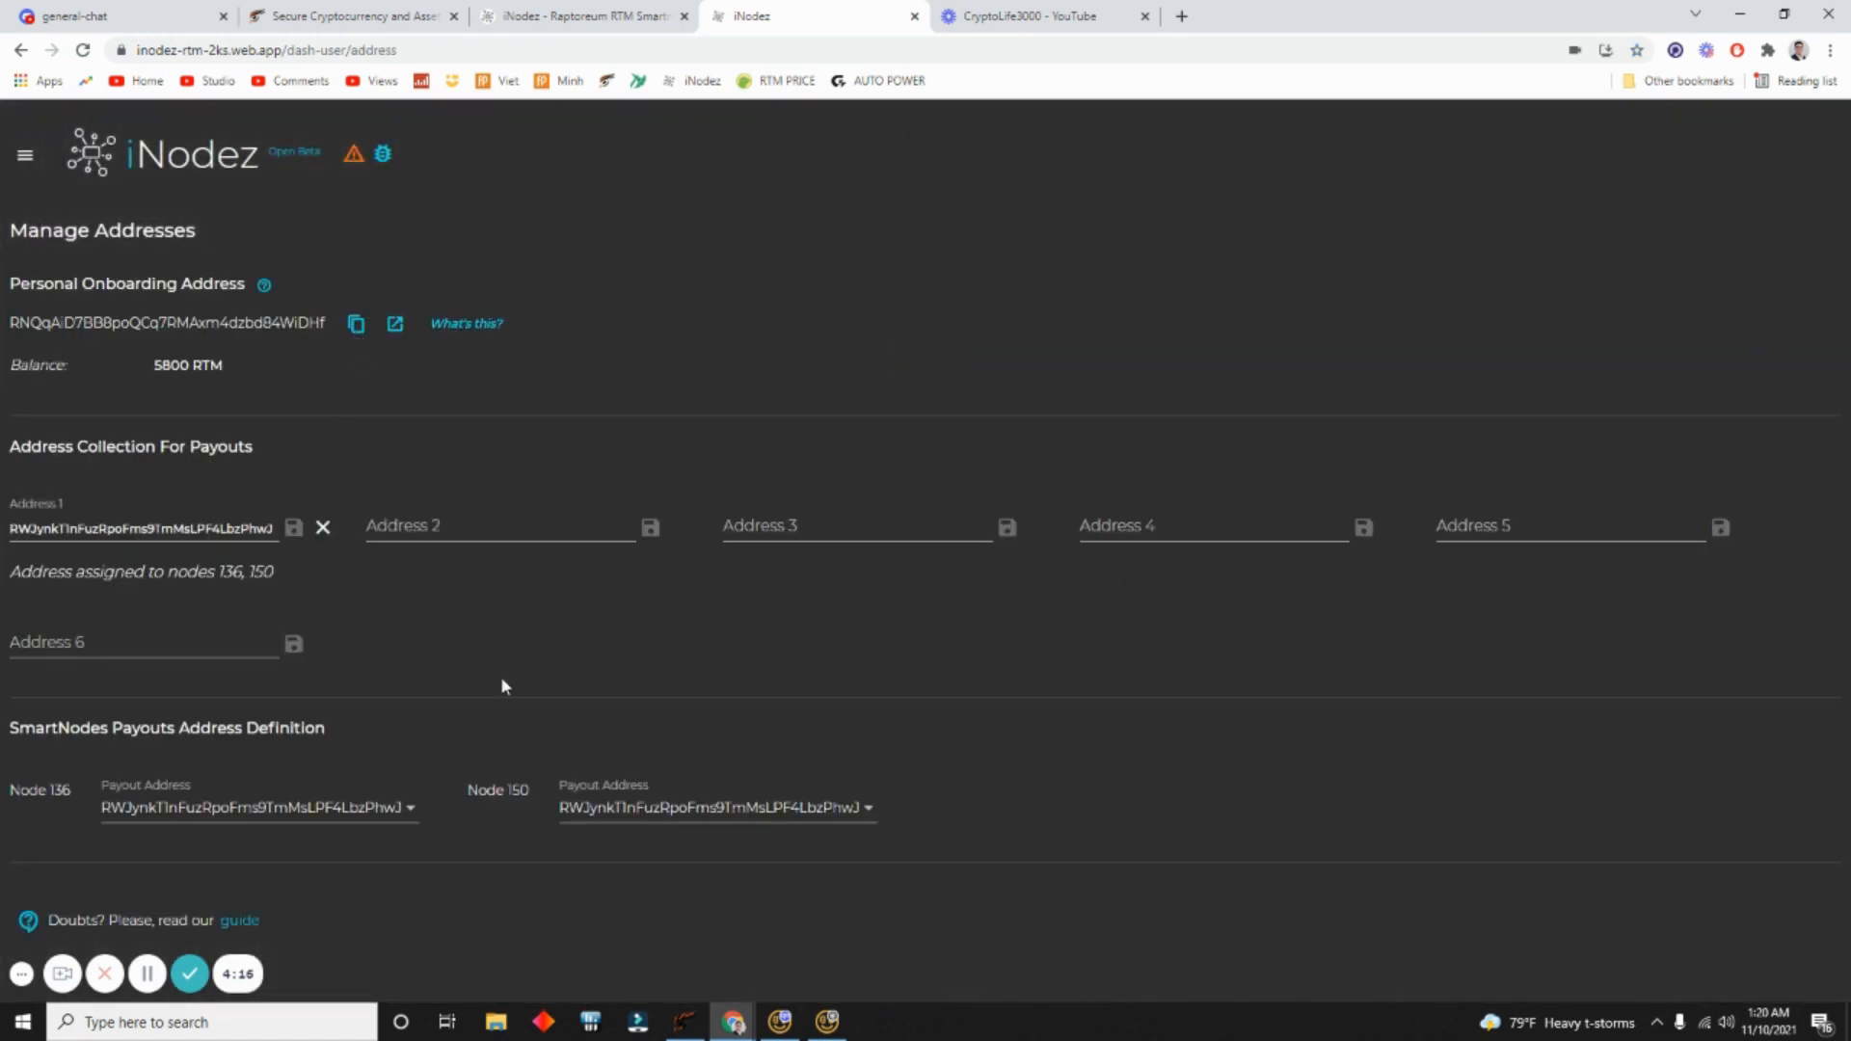
Step: Switch to Raptoreum Core, point out the recipient address and amount fields for sending RTM, and return to iNodez
{"action": "left_click", "coordinate": [684, 1021]}
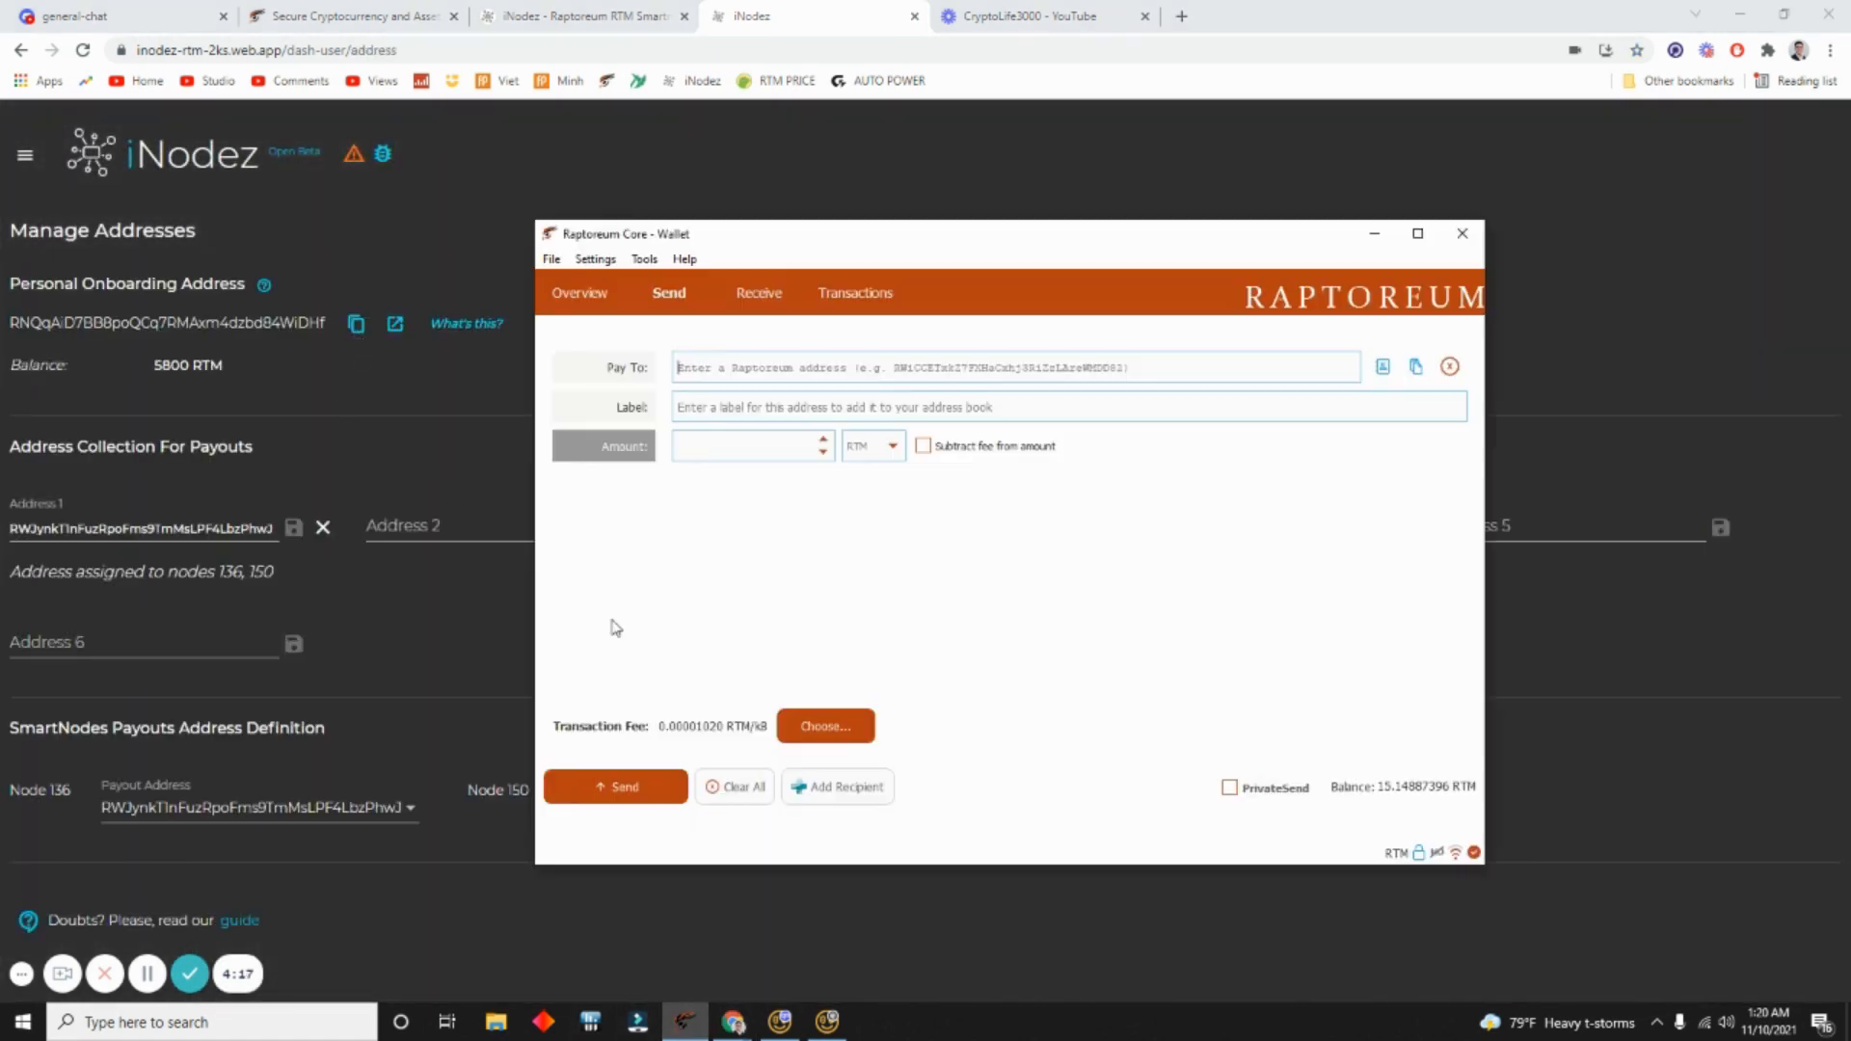
{"action": "right_click", "coordinate": [703, 374]}
{"action": "left_click", "coordinate": [682, 373]}
{"action": "left_click", "coordinate": [713, 447]}
{"action": "left_click", "coordinate": [319, 383]}
Step: Return to the iNodez dashboard and check the active SmartNodes and the onboarding address balance
{"action": "left_click", "coordinate": [25, 154]}
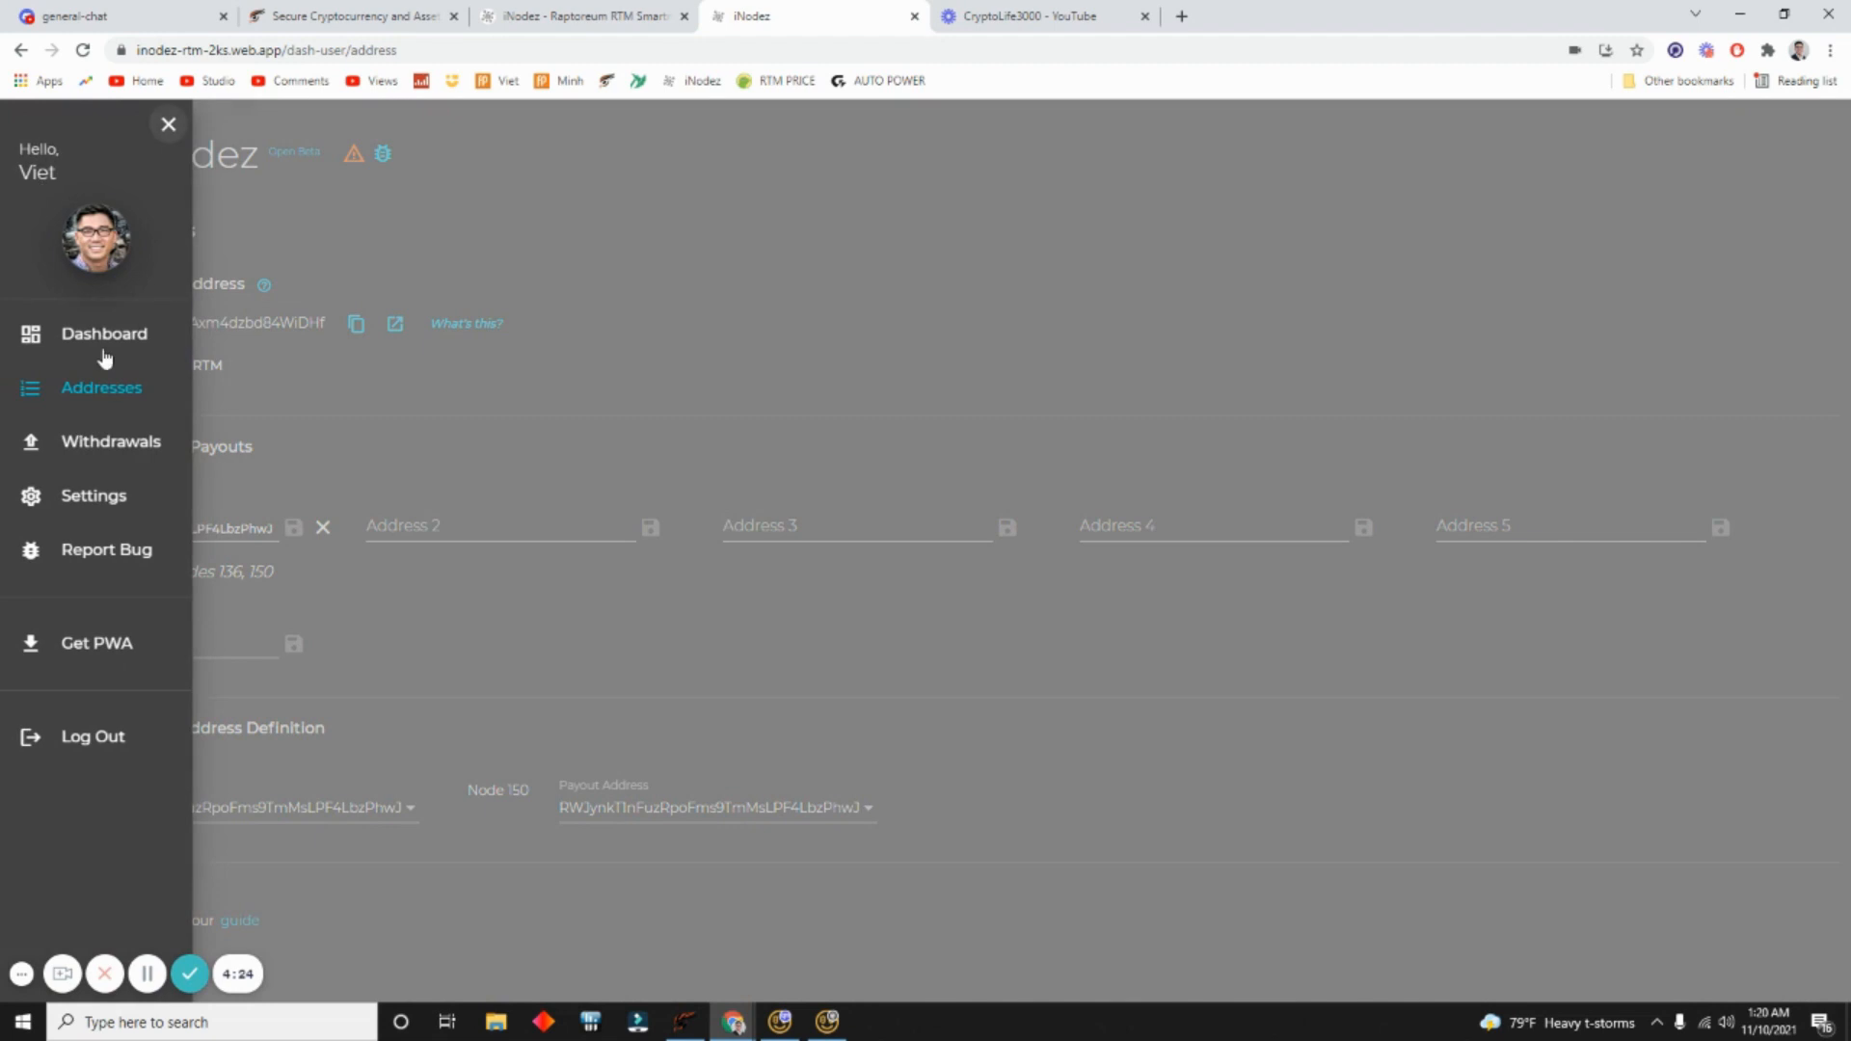
{"action": "left_click", "coordinate": [565, 322]}
{"action": "left_click", "coordinate": [29, 156]}
{"action": "left_click", "coordinate": [125, 338]}
{"action": "left_click", "coordinate": [1073, 222]}
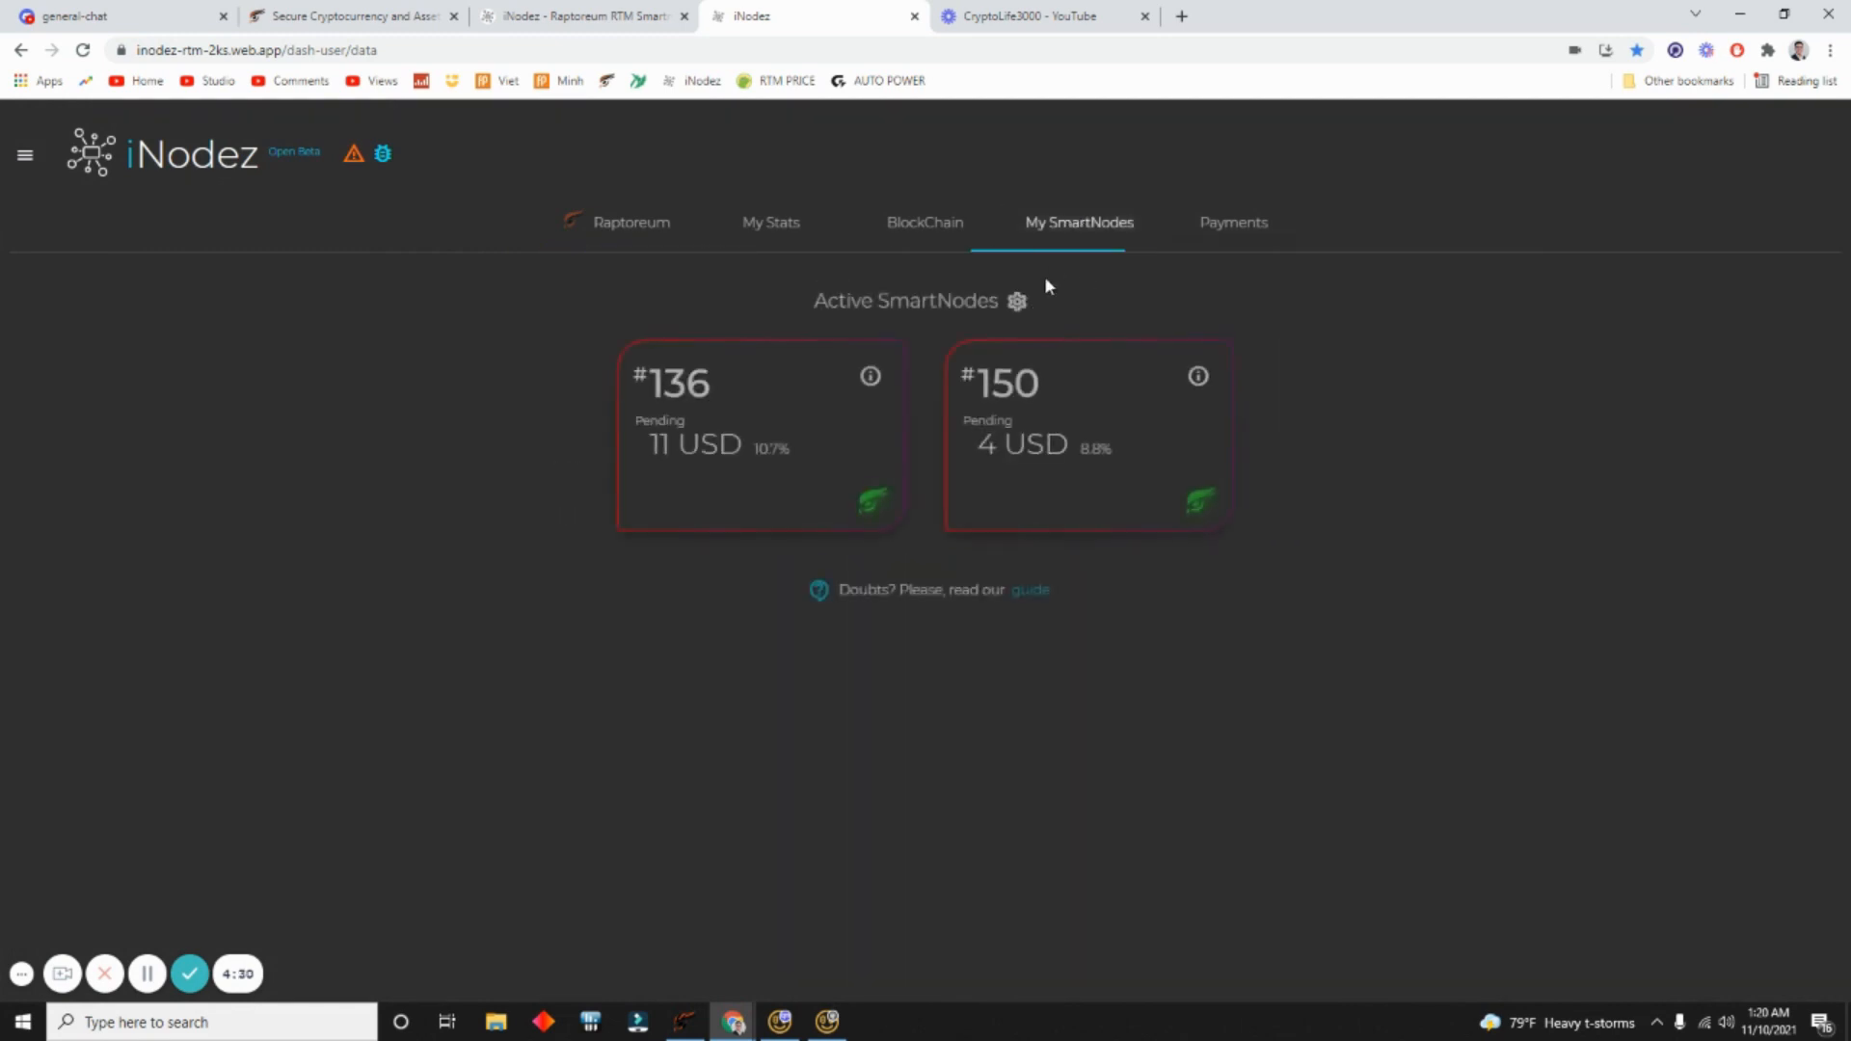
{"action": "left_click", "coordinate": [954, 223]}
{"action": "left_click", "coordinate": [797, 225]}
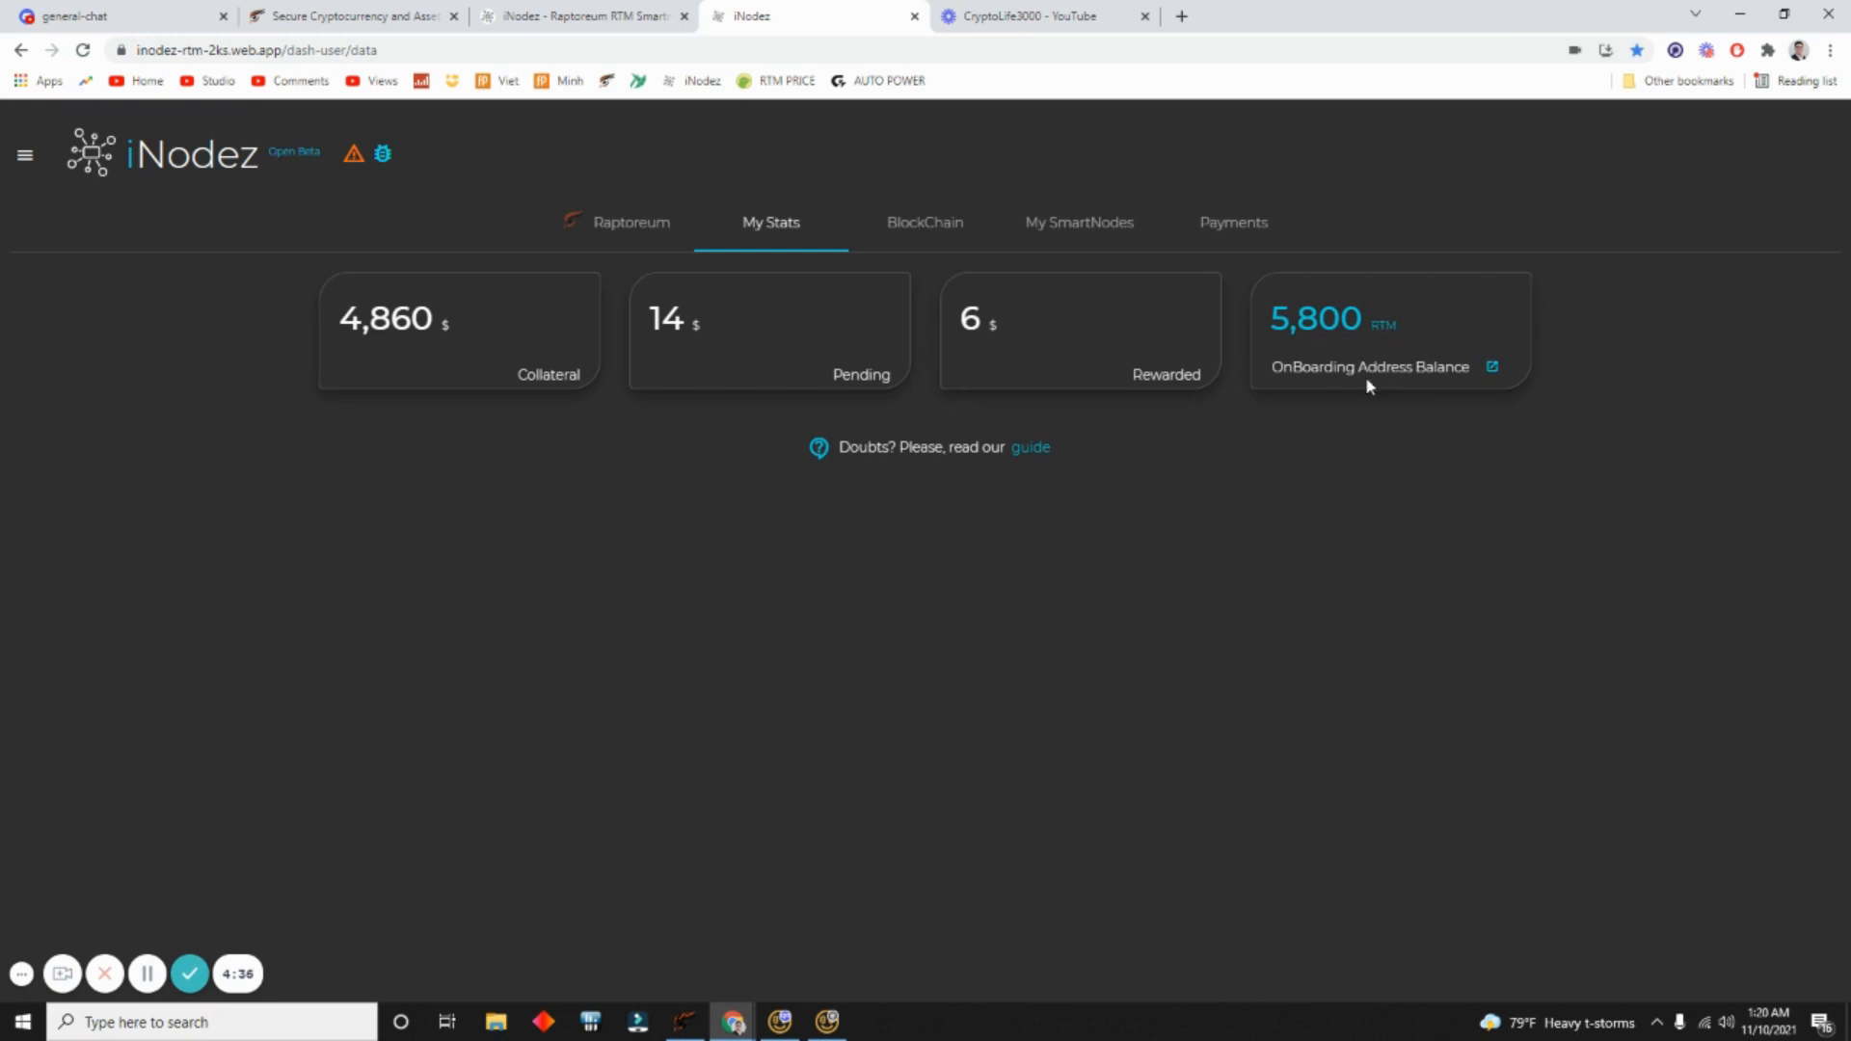
Step: Pass through the payments and SmartNodes views and examine the blockchain statistics down to the iNodez share
{"action": "left_click", "coordinate": [1222, 227]}
{"action": "left_click", "coordinate": [1072, 231]}
{"action": "left_click", "coordinate": [911, 246]}
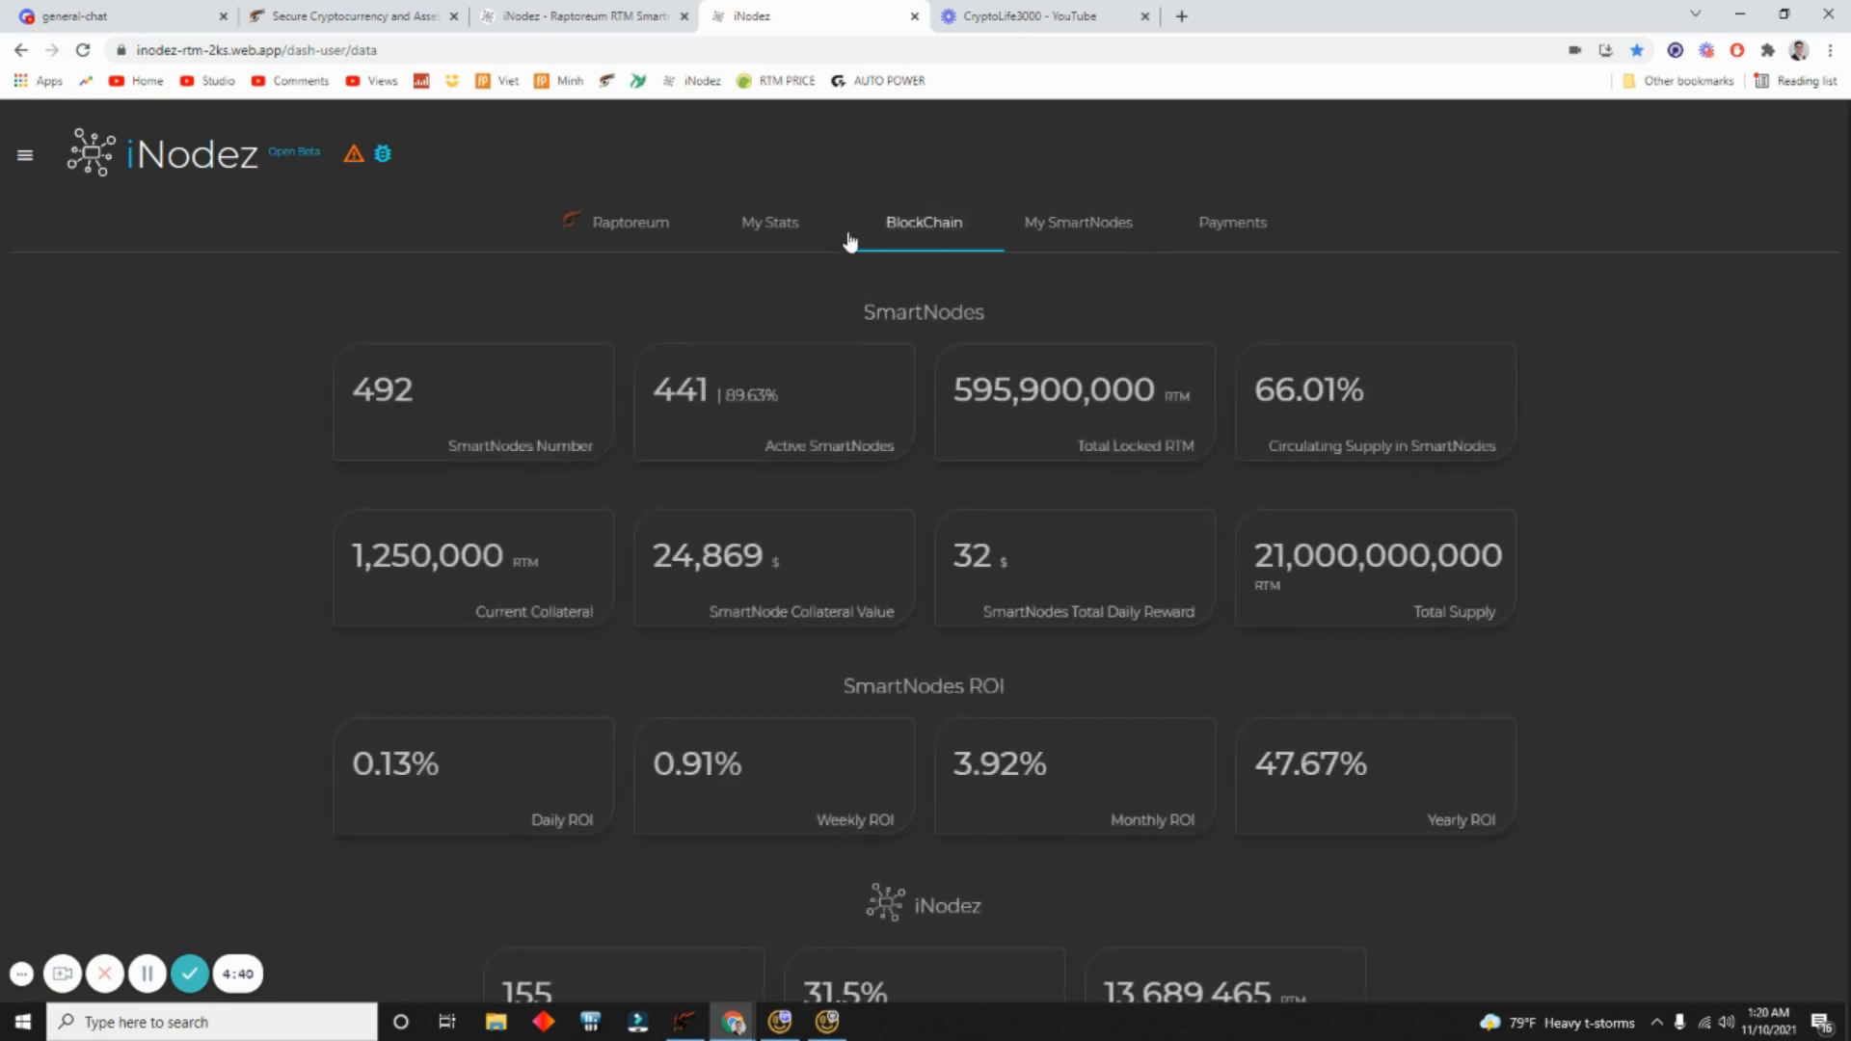
{"action": "scroll", "coordinate": [731, 607], "scroll_direction": "down", "scroll_amount": 2}
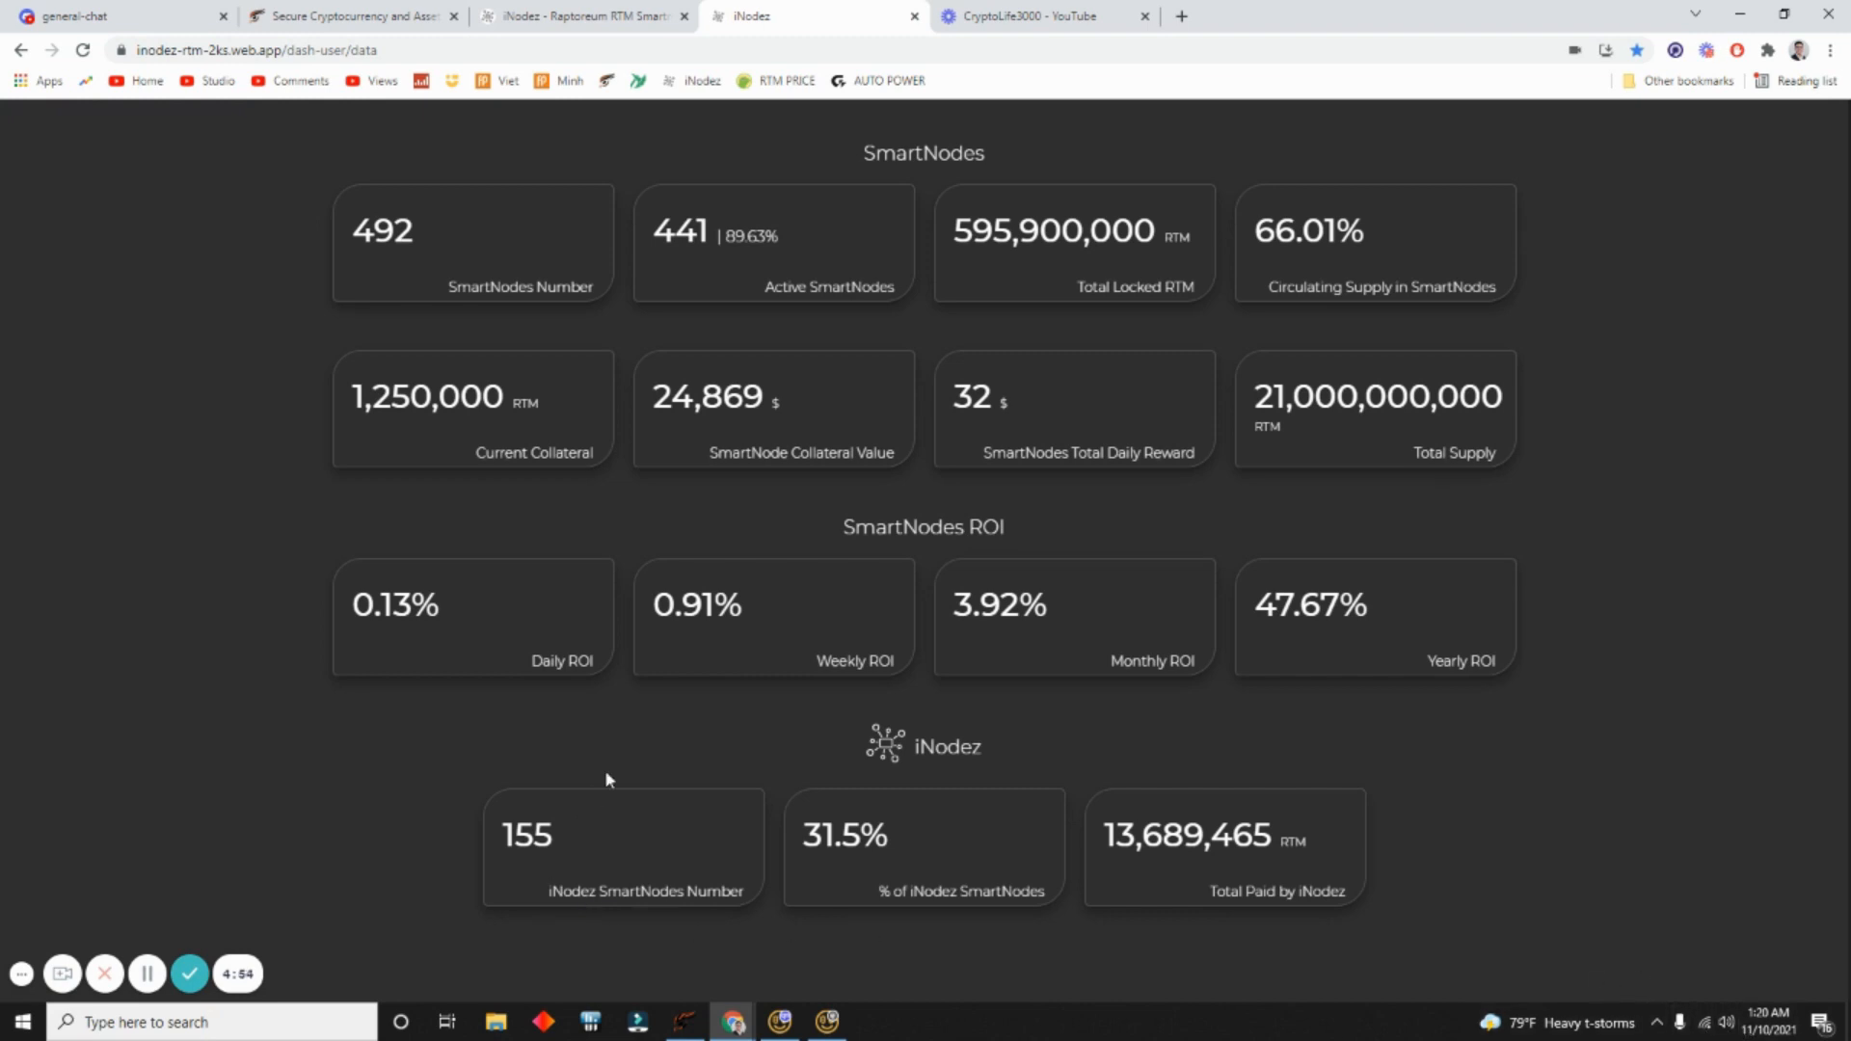
Step: Review the 7D Raptoreum price chart and the onboarding balance, and open the active SmartNodes overview
{"action": "scroll", "coordinate": [604, 769], "scroll_direction": "up", "scroll_amount": 2}
{"action": "left_click", "coordinate": [759, 223]}
{"action": "left_click", "coordinate": [618, 223]}
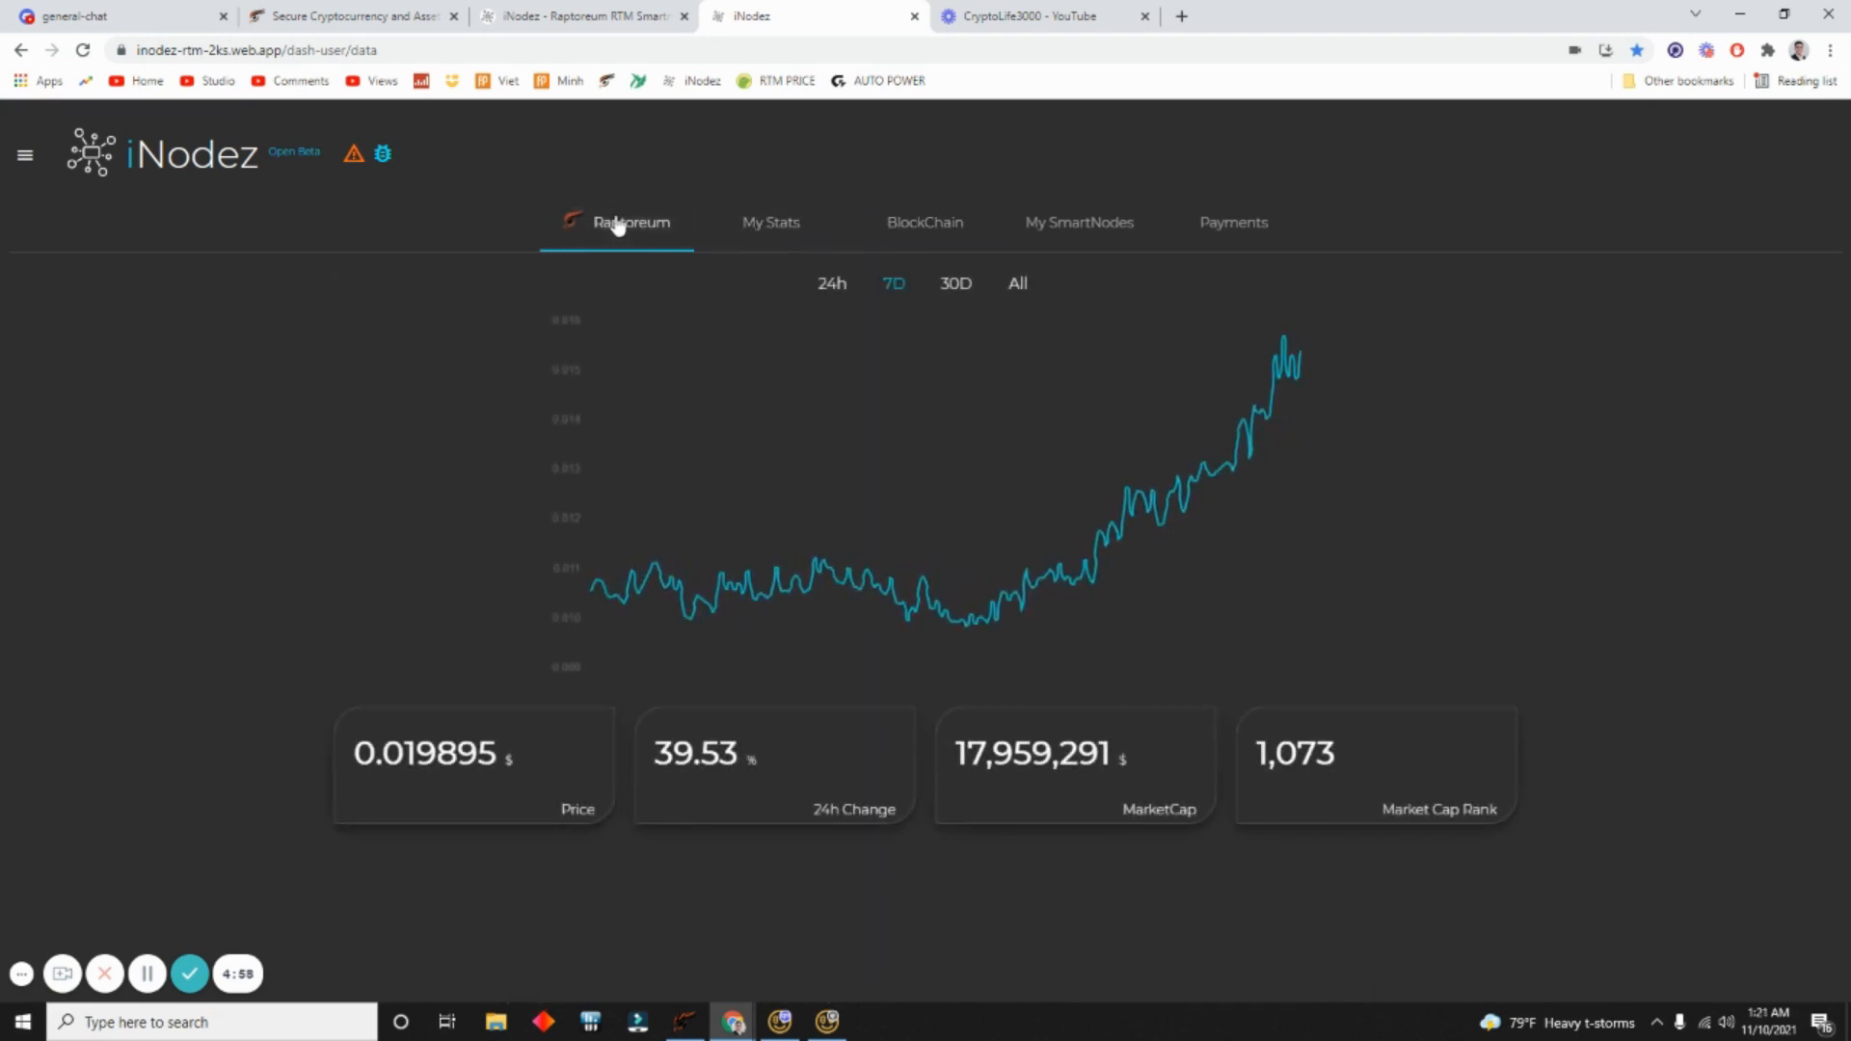
{"action": "left_click", "coordinate": [766, 225]}
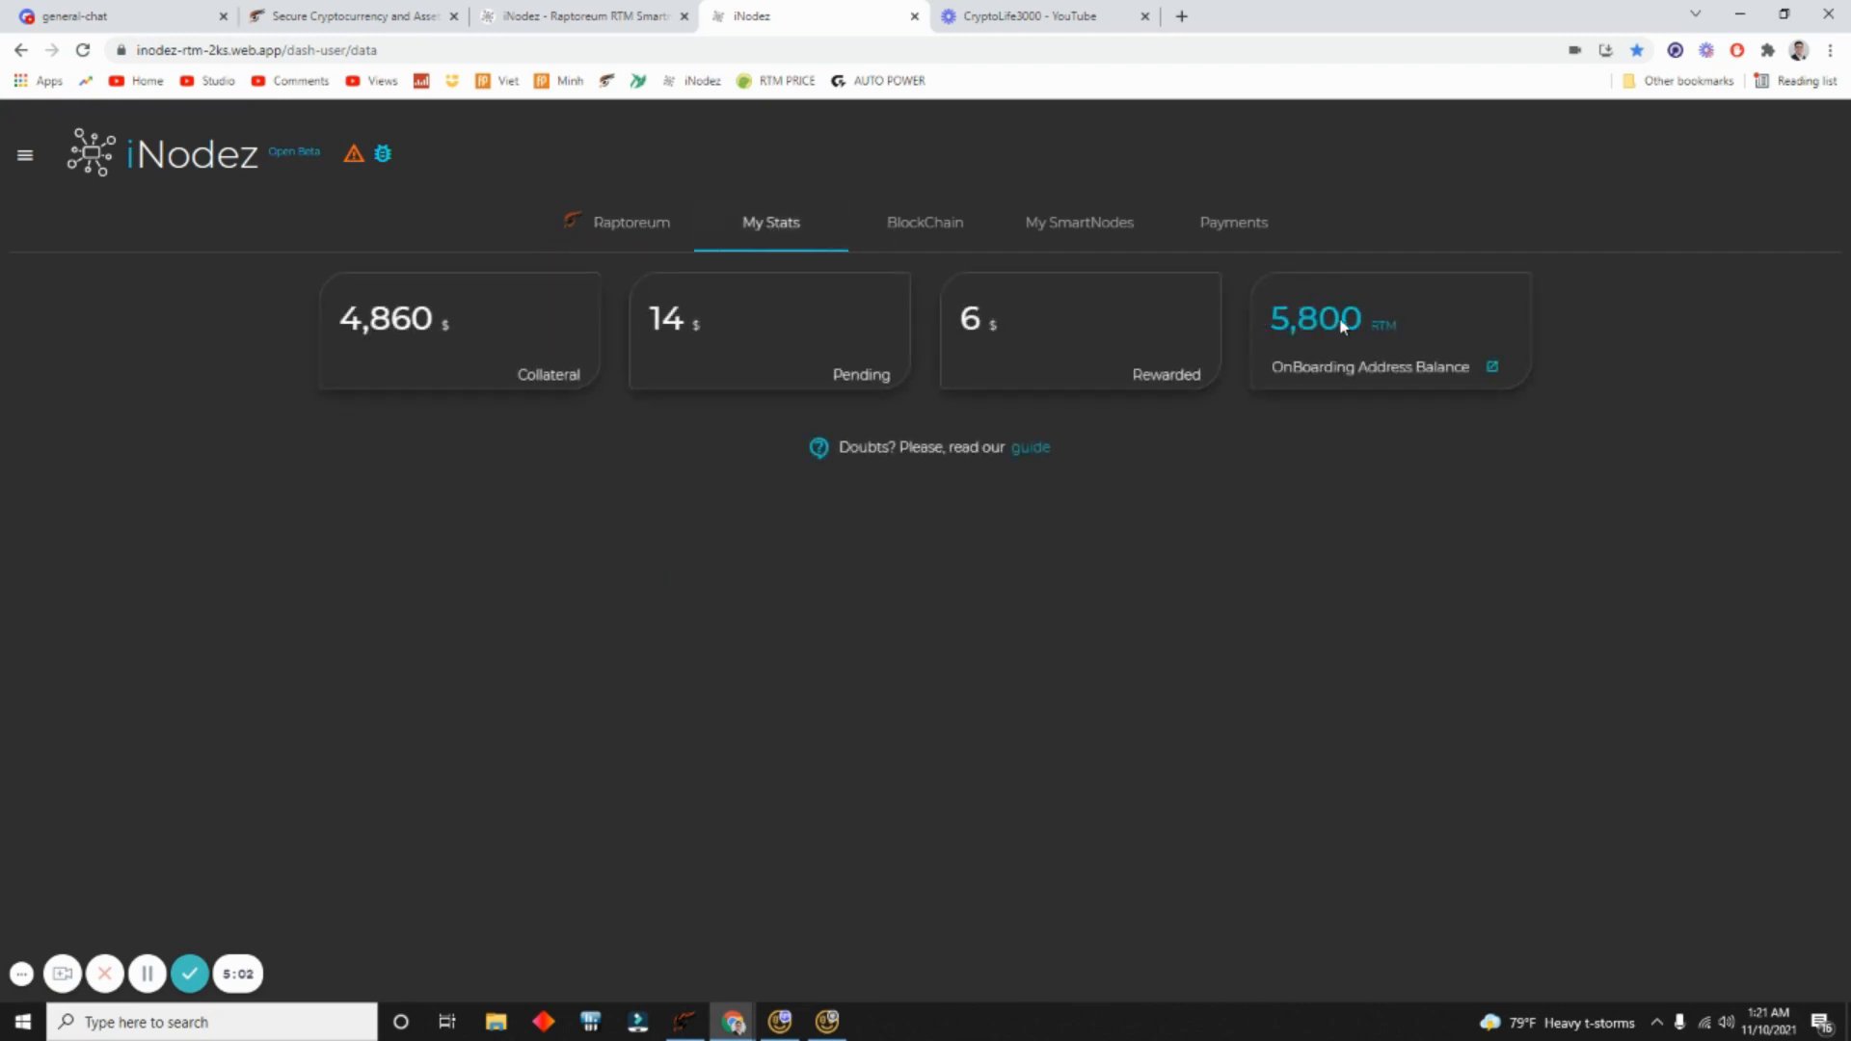
{"action": "left_click", "coordinate": [1093, 226]}
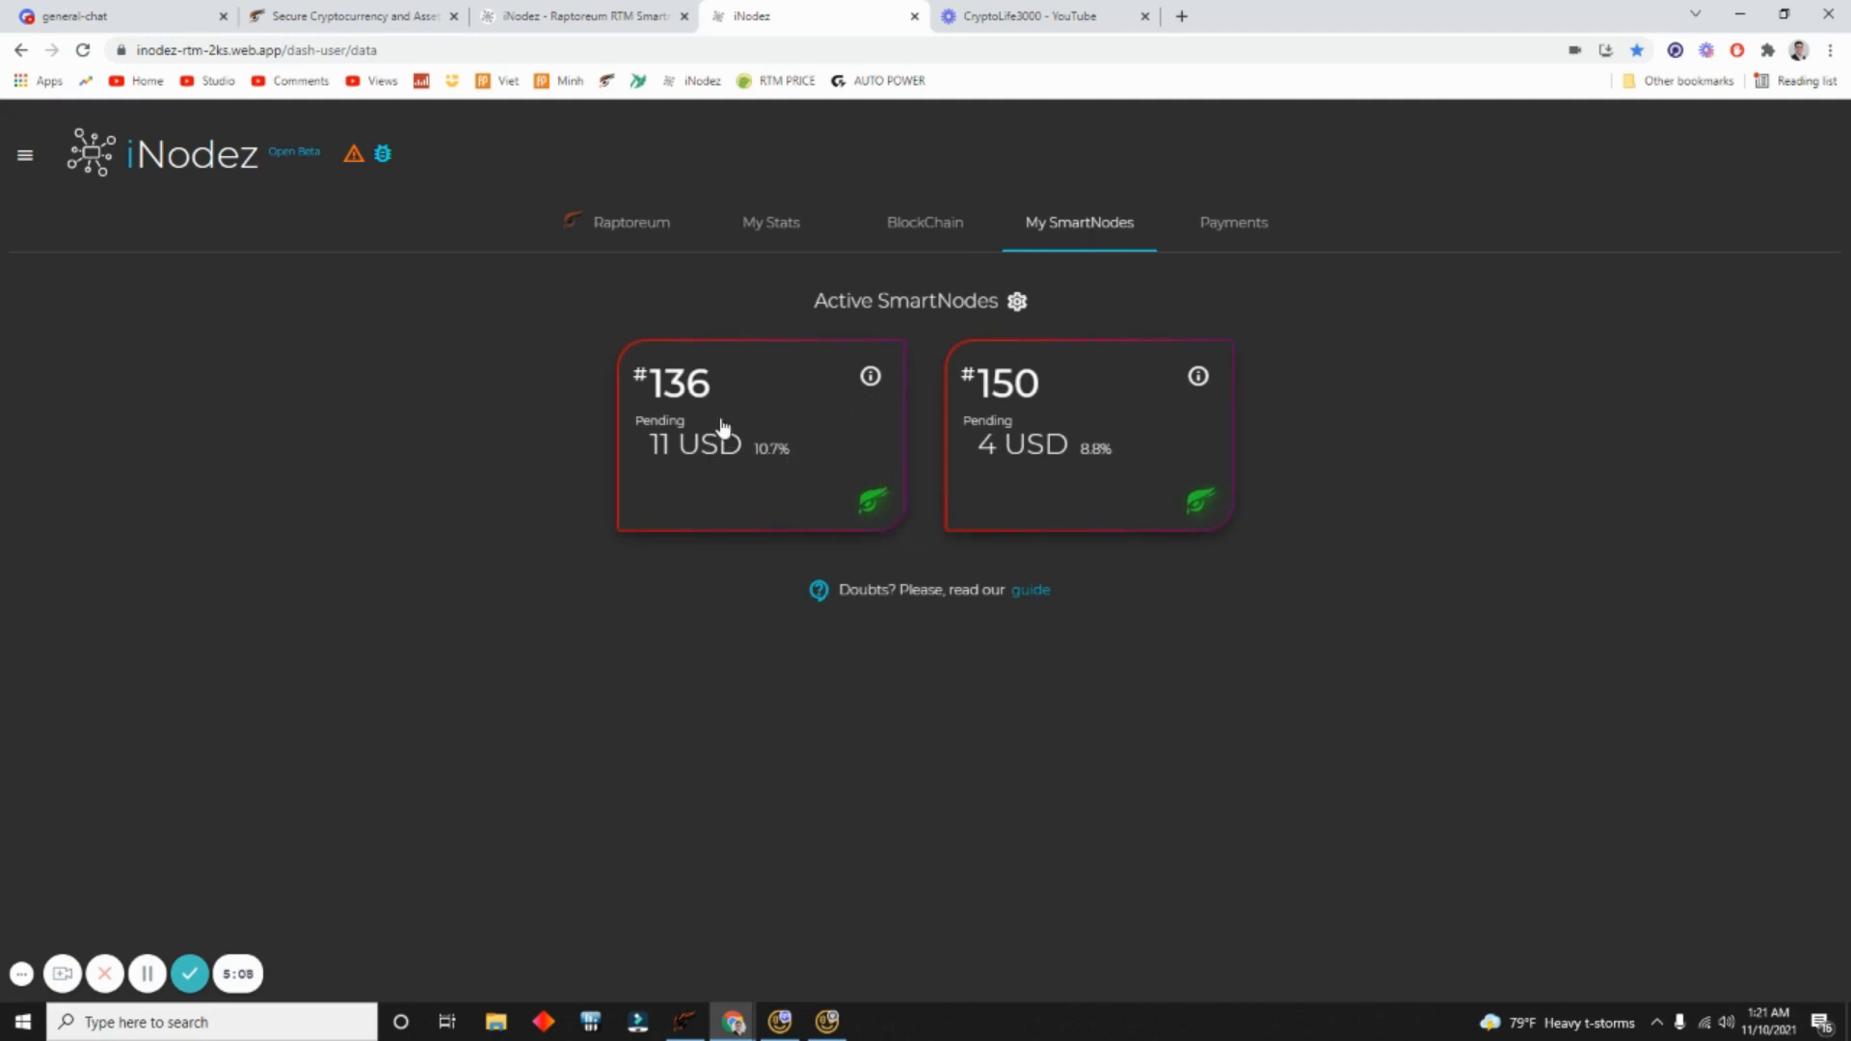
Step: Point out the pending reward and share of active SmartNode #136 and open its node data
{"action": "left_click", "coordinate": [805, 413]}
{"action": "left_click", "coordinate": [737, 445]}
{"action": "left_click", "coordinate": [743, 455]}
{"action": "left_click", "coordinate": [742, 453]}
{"action": "left_click", "coordinate": [871, 377]}
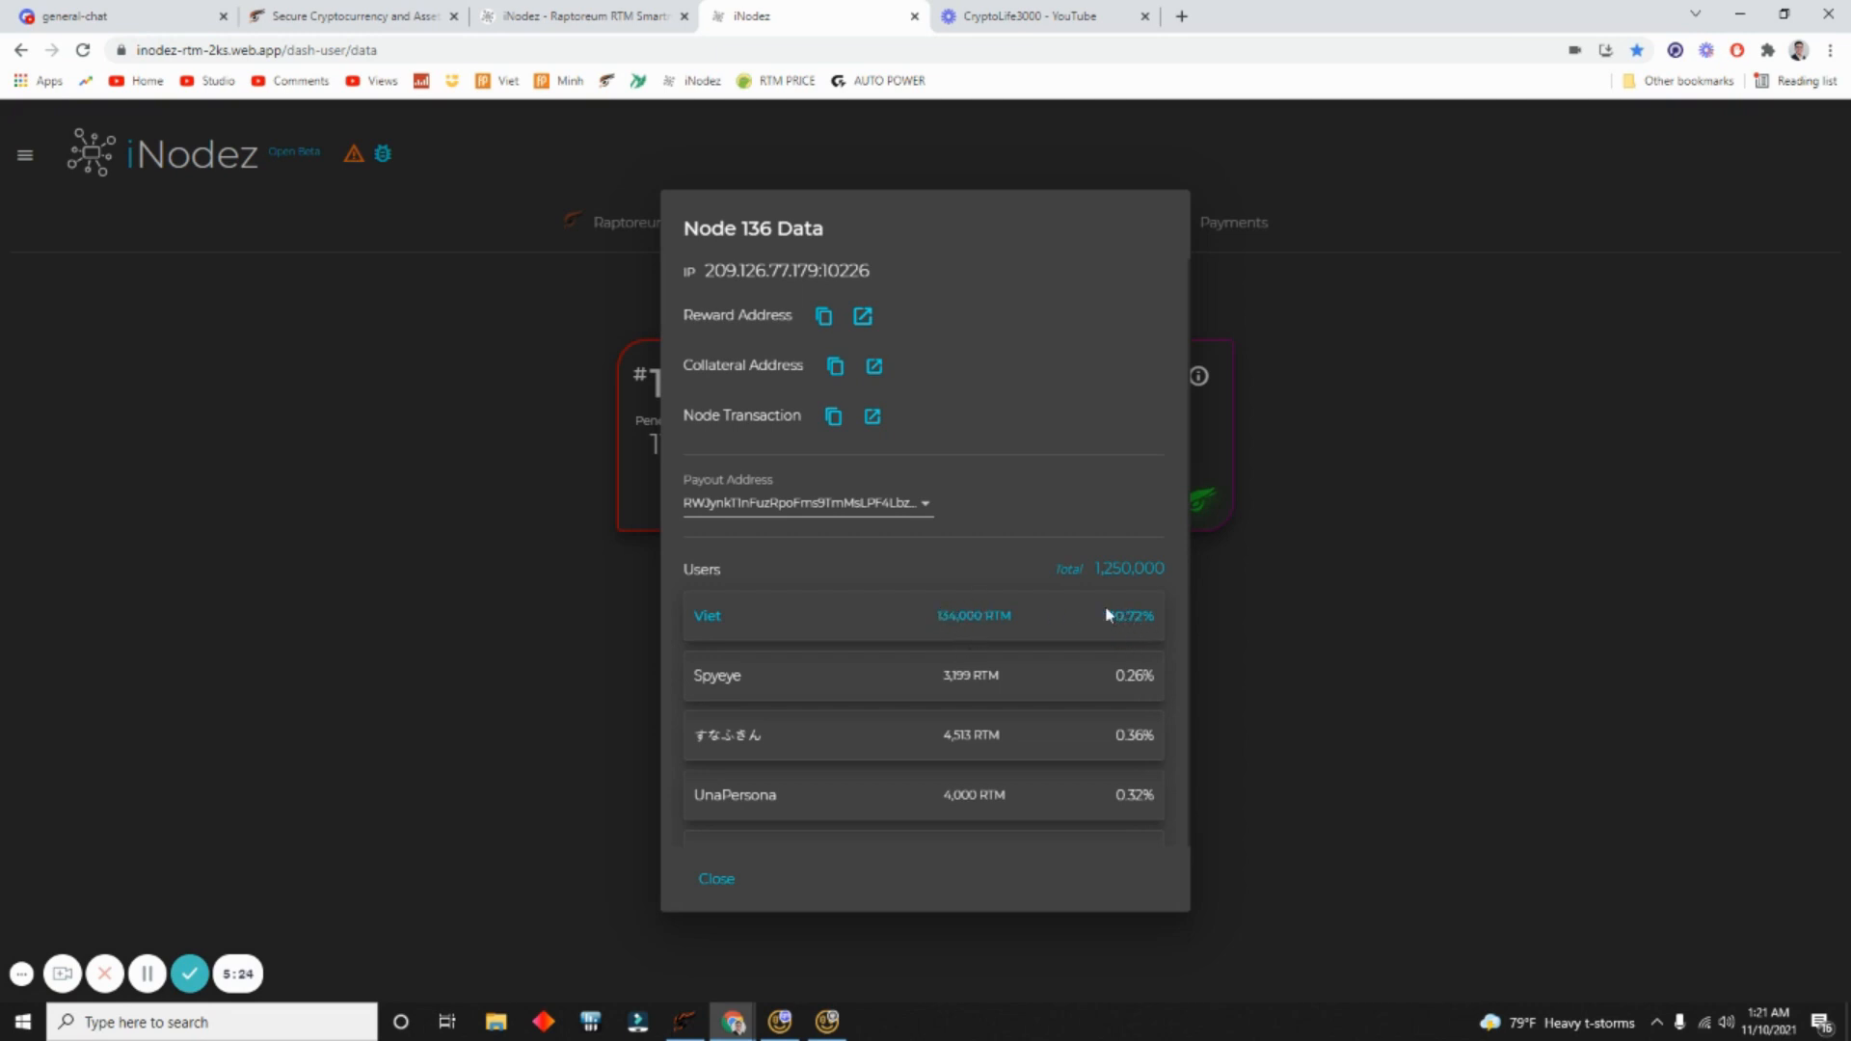
Step: Examine the full list of users sharing node 136, with their RTM amounts and percentages, and close the node data
{"action": "scroll", "coordinate": [1127, 612], "scroll_direction": "down", "scroll_amount": 20}
{"action": "scroll", "coordinate": [1135, 663], "scroll_direction": "down", "scroll_amount": 20}
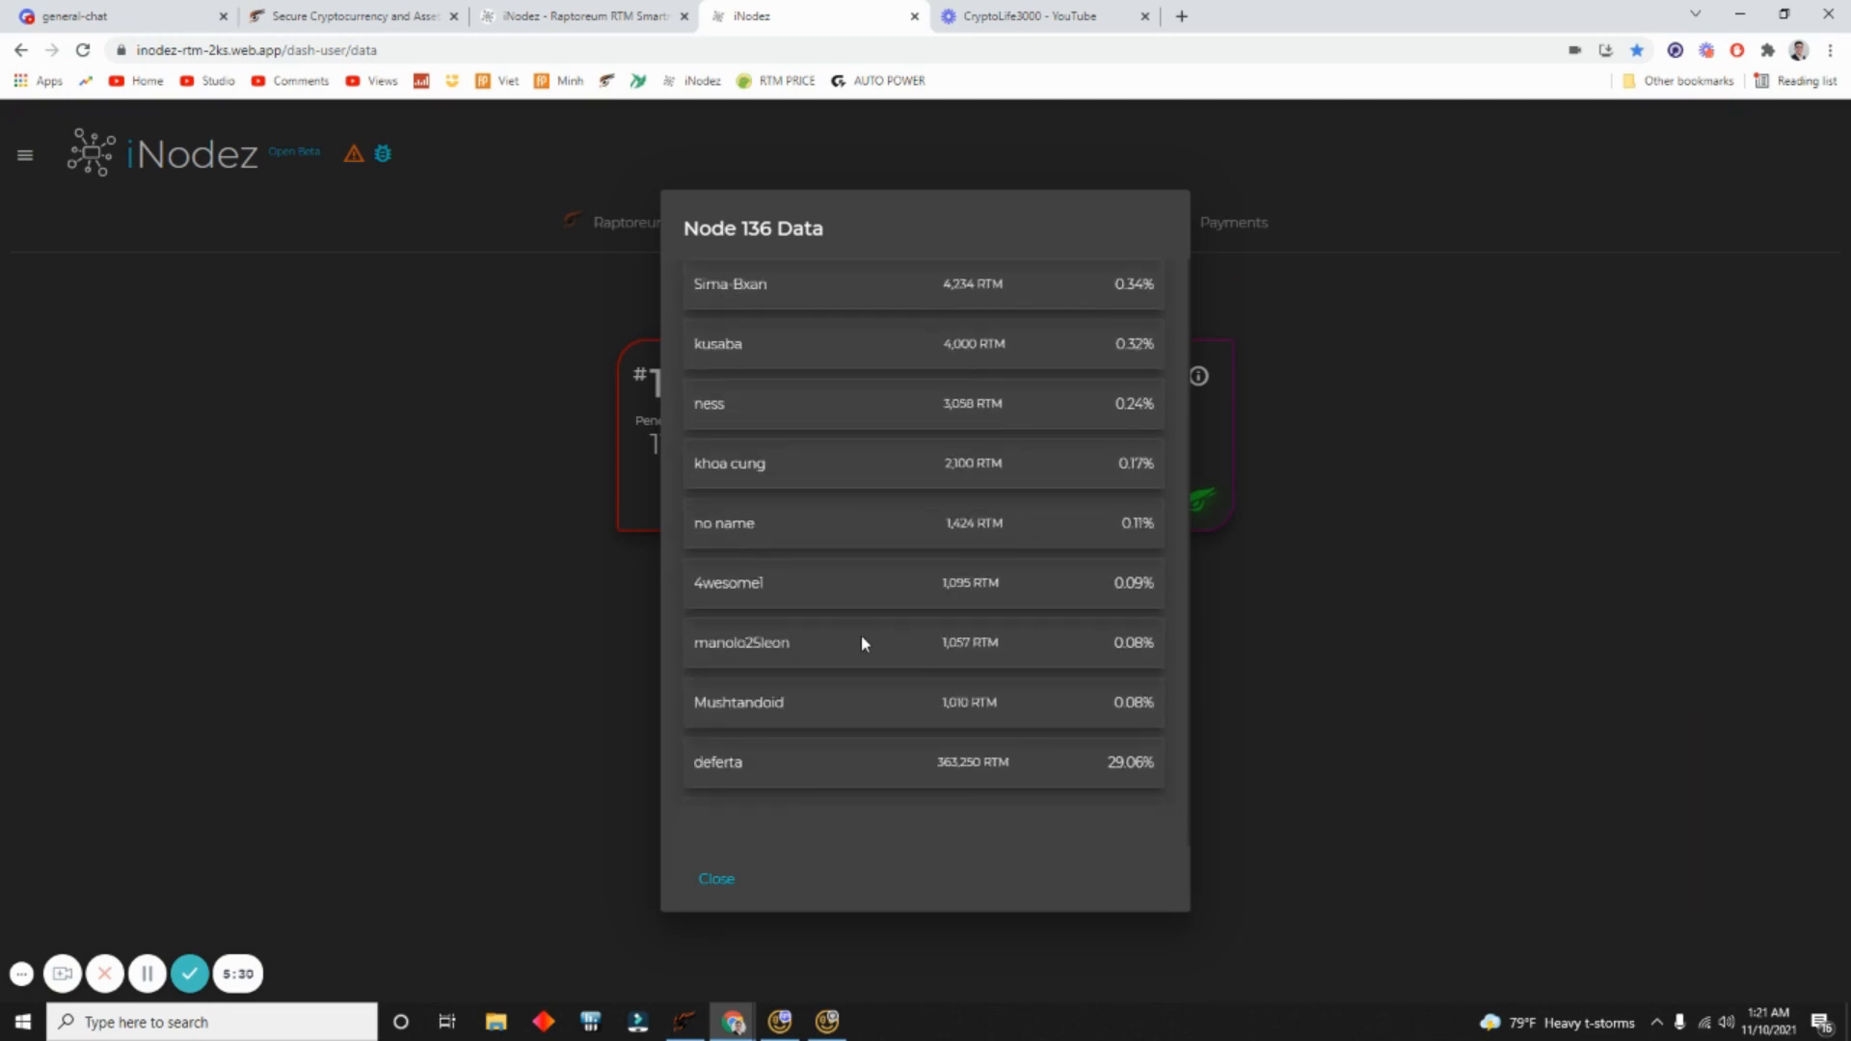
{"action": "scroll", "coordinate": [871, 638], "scroll_direction": "up", "scroll_amount": 15}
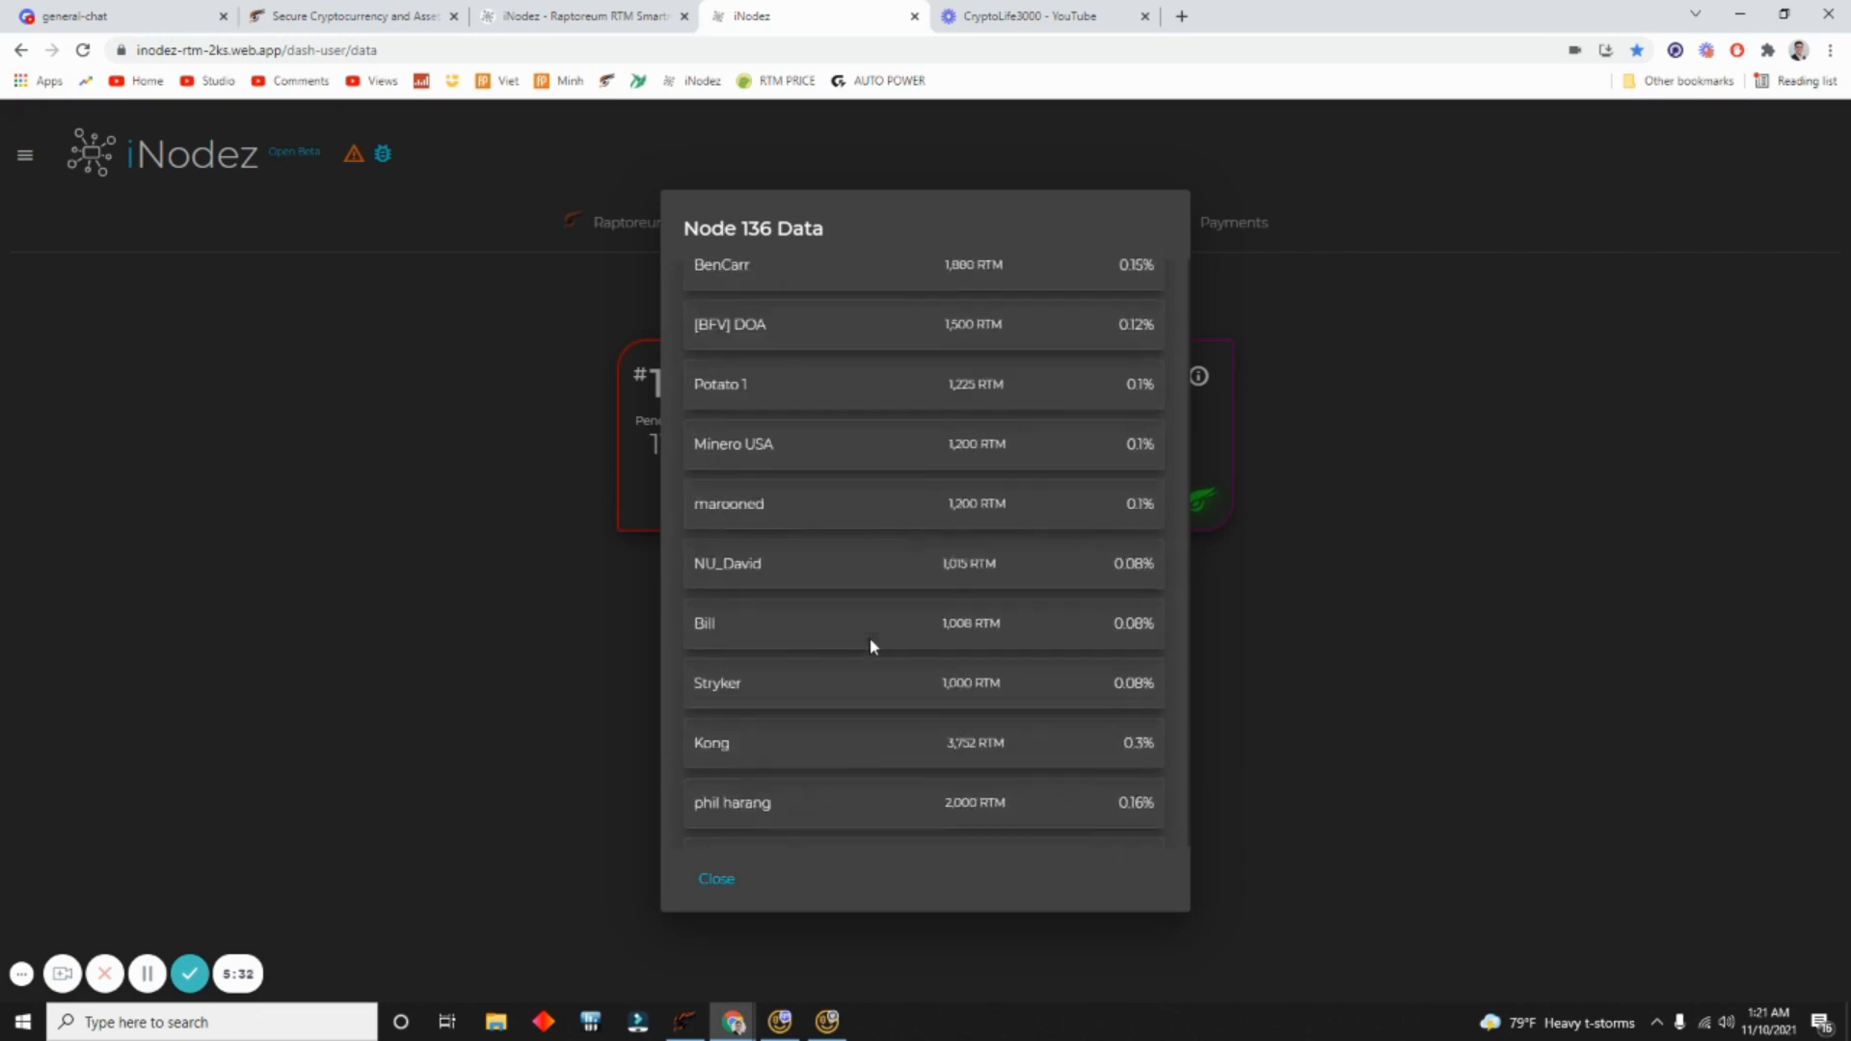
{"action": "scroll", "coordinate": [893, 632], "scroll_direction": "up", "scroll_amount": 15}
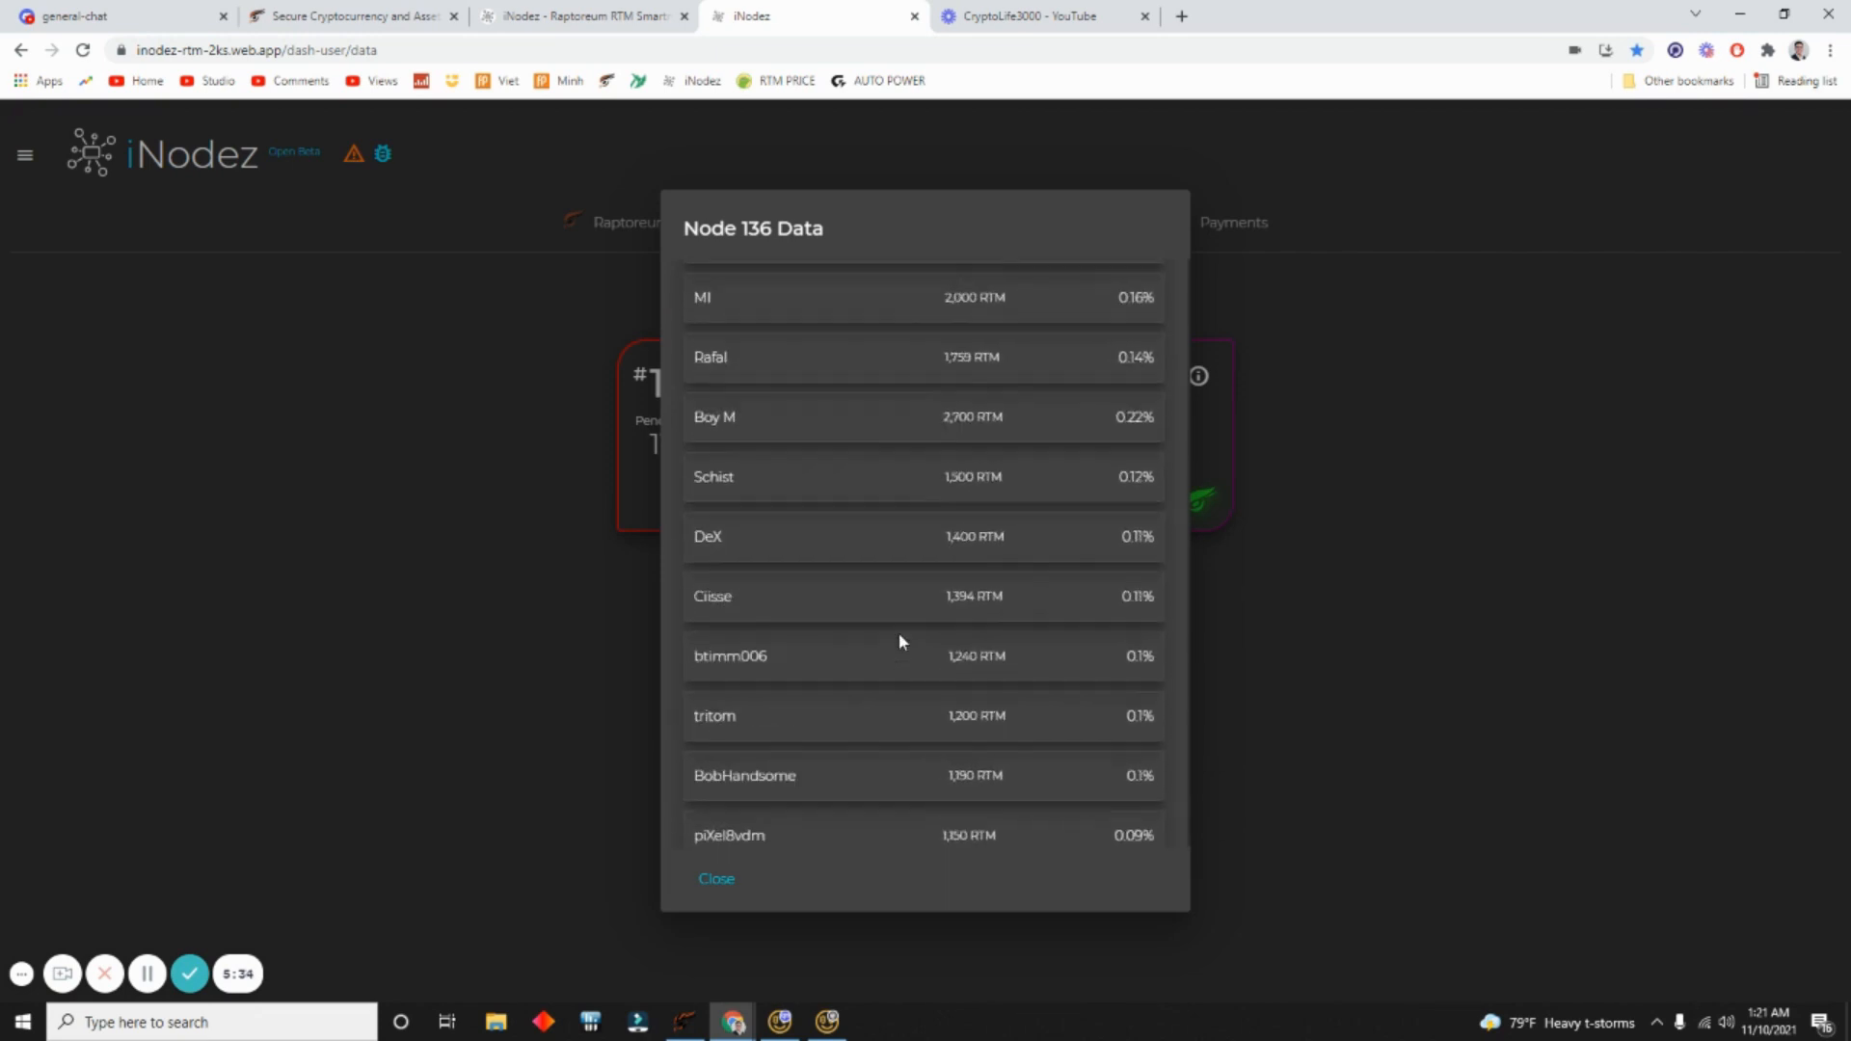
{"action": "scroll", "coordinate": [899, 630], "scroll_direction": "up", "scroll_amount": 10}
{"action": "scroll", "coordinate": [905, 616], "scroll_direction": "down", "scroll_amount": 10}
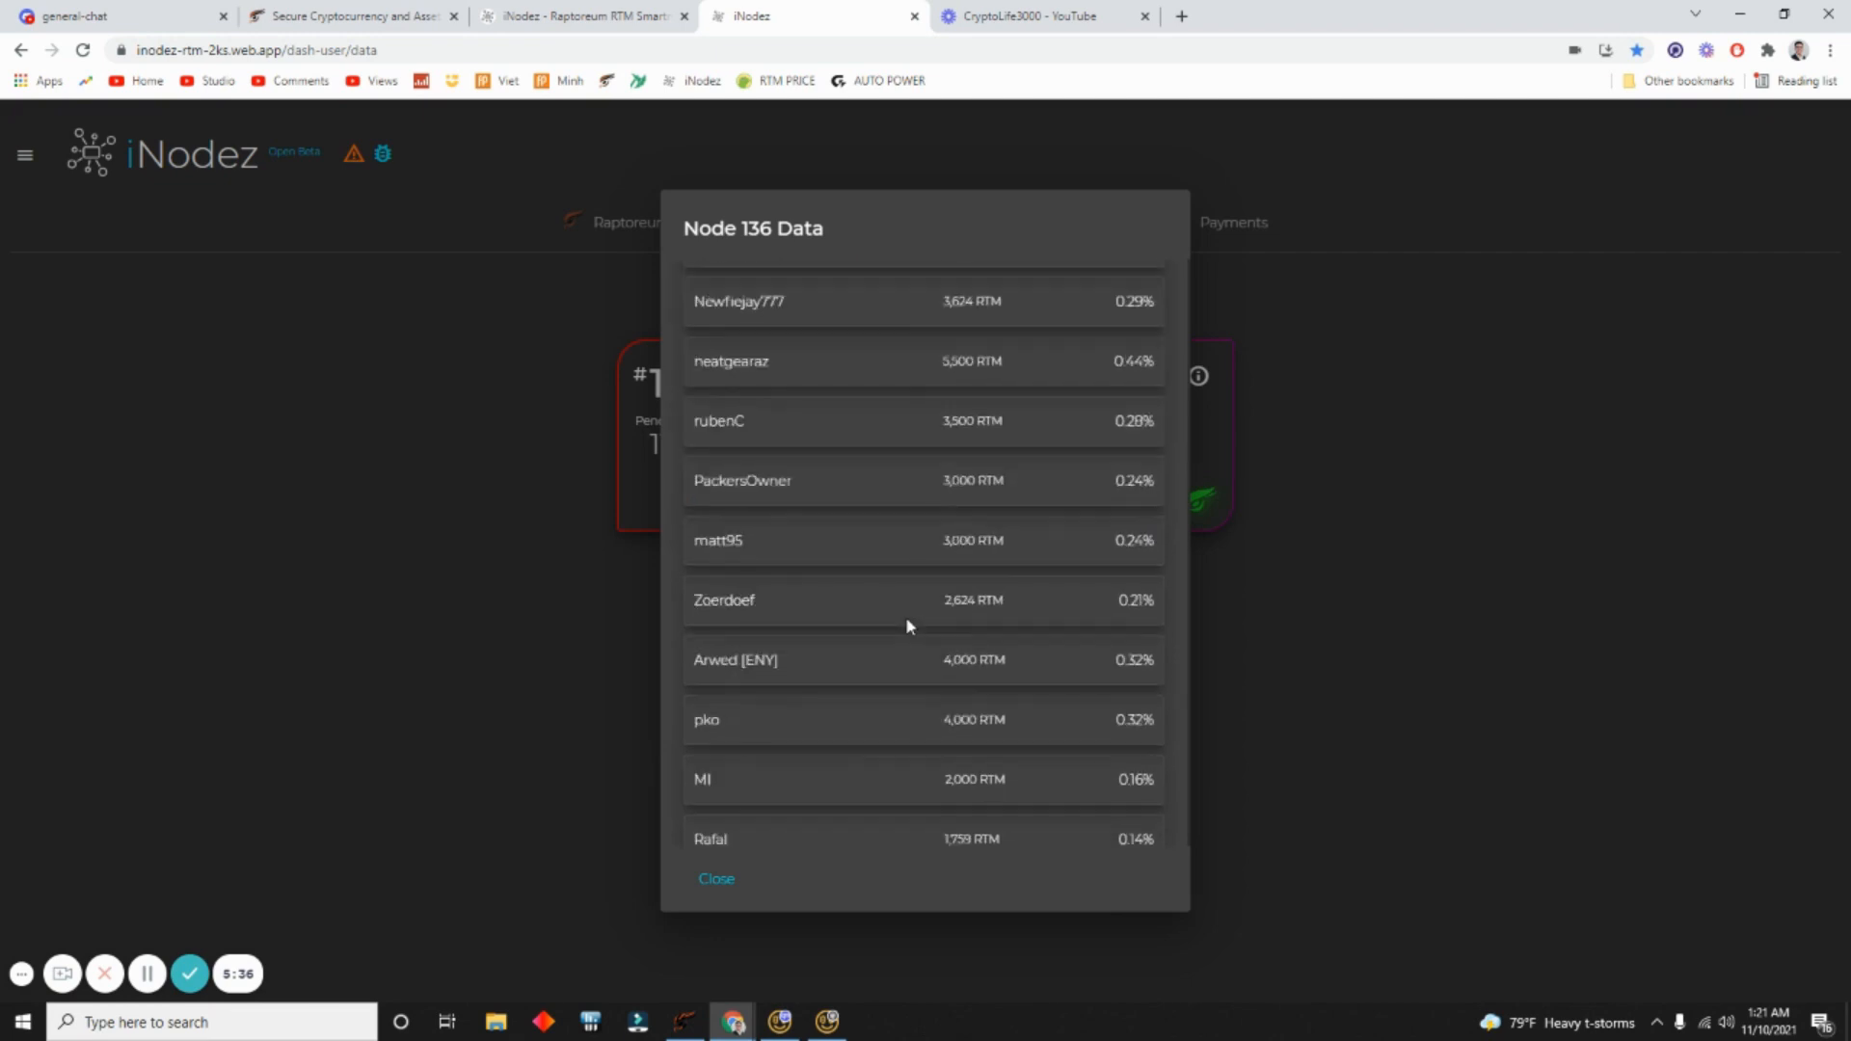
{"action": "scroll", "coordinate": [907, 625], "scroll_direction": "down", "scroll_amount": 10}
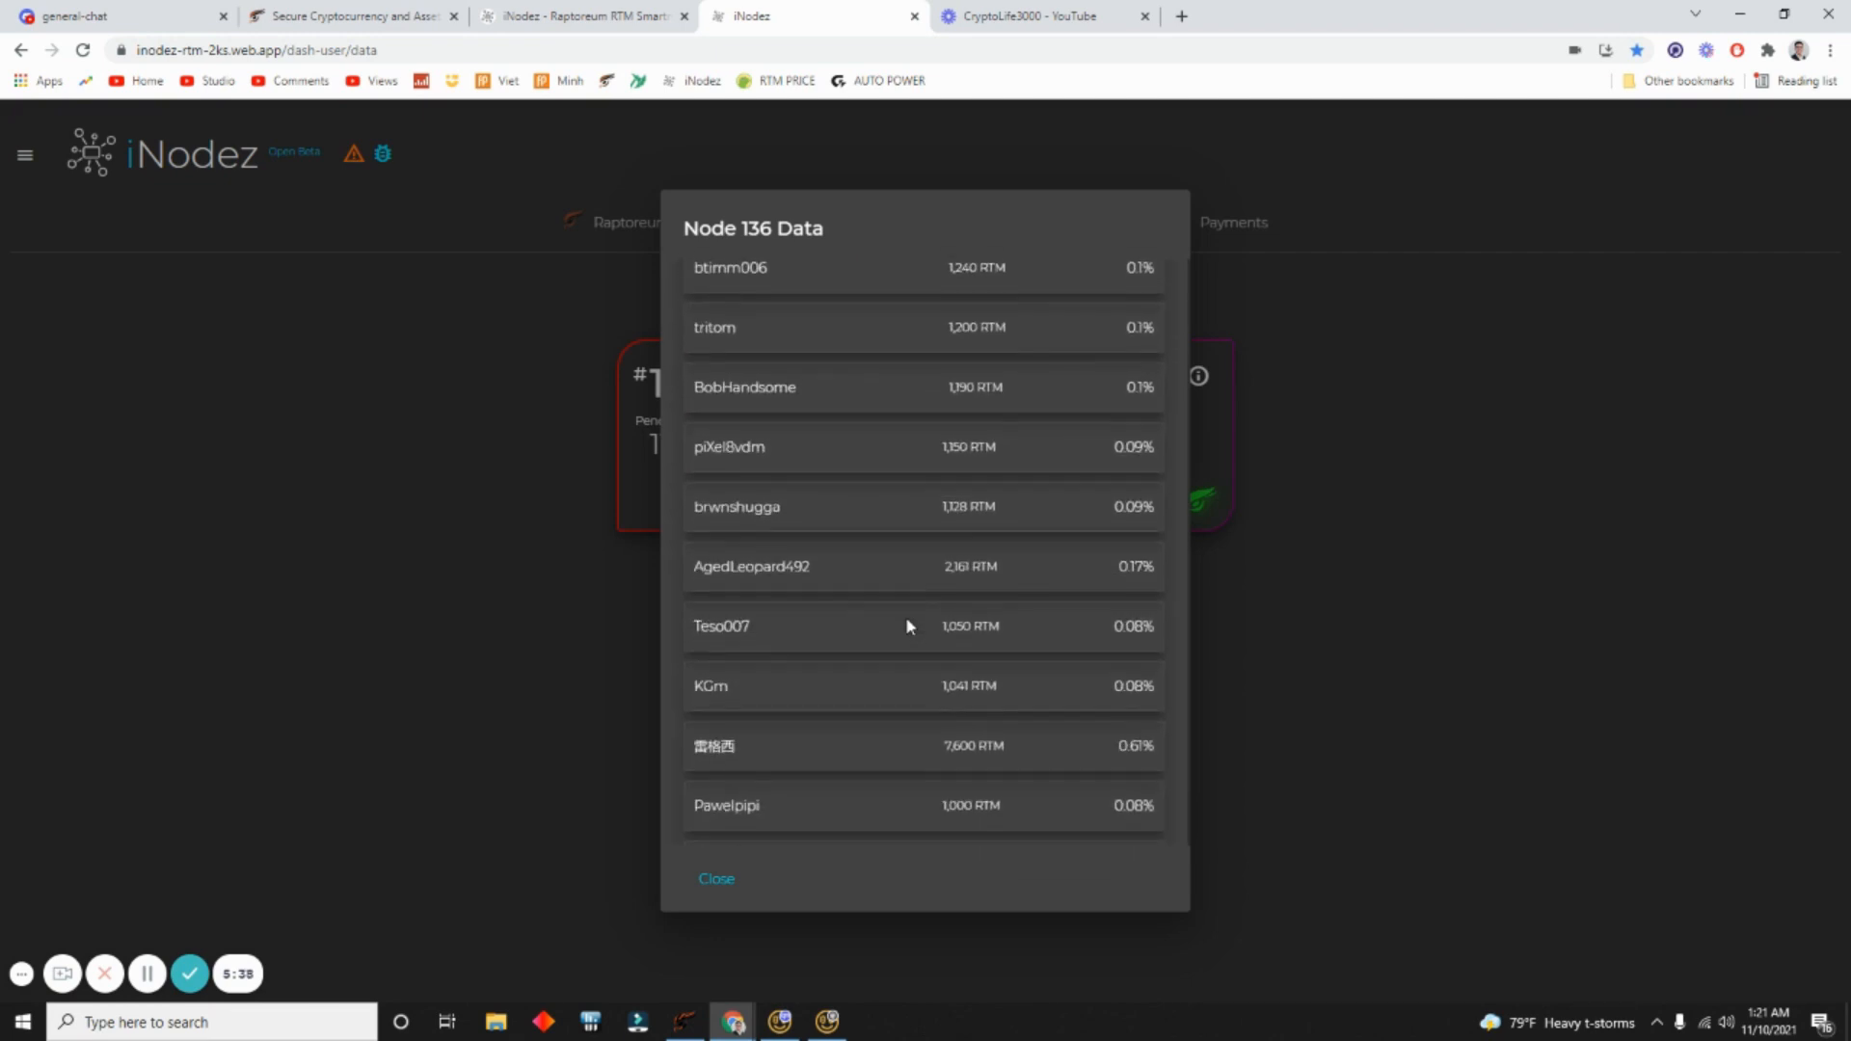
{"action": "scroll", "coordinate": [905, 616], "scroll_direction": "down", "scroll_amount": 10}
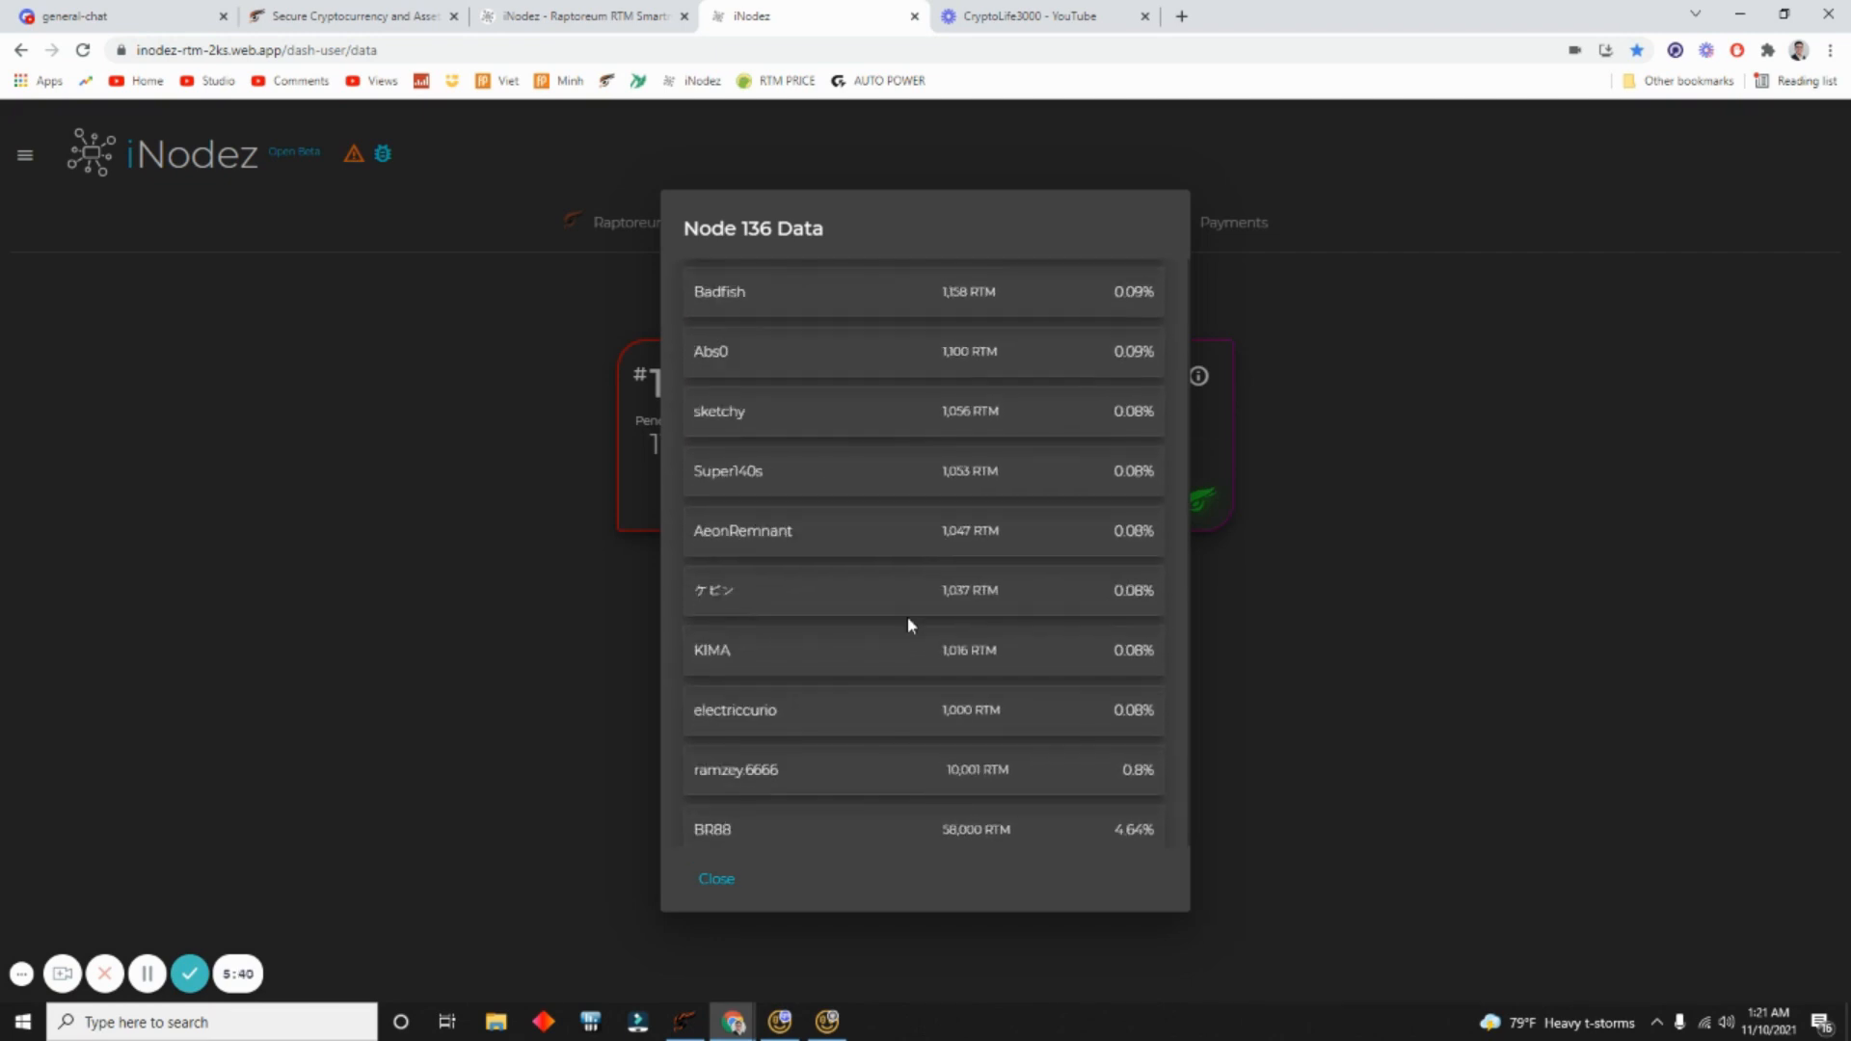
{"action": "scroll", "coordinate": [910, 625], "scroll_direction": "up", "scroll_amount": 3}
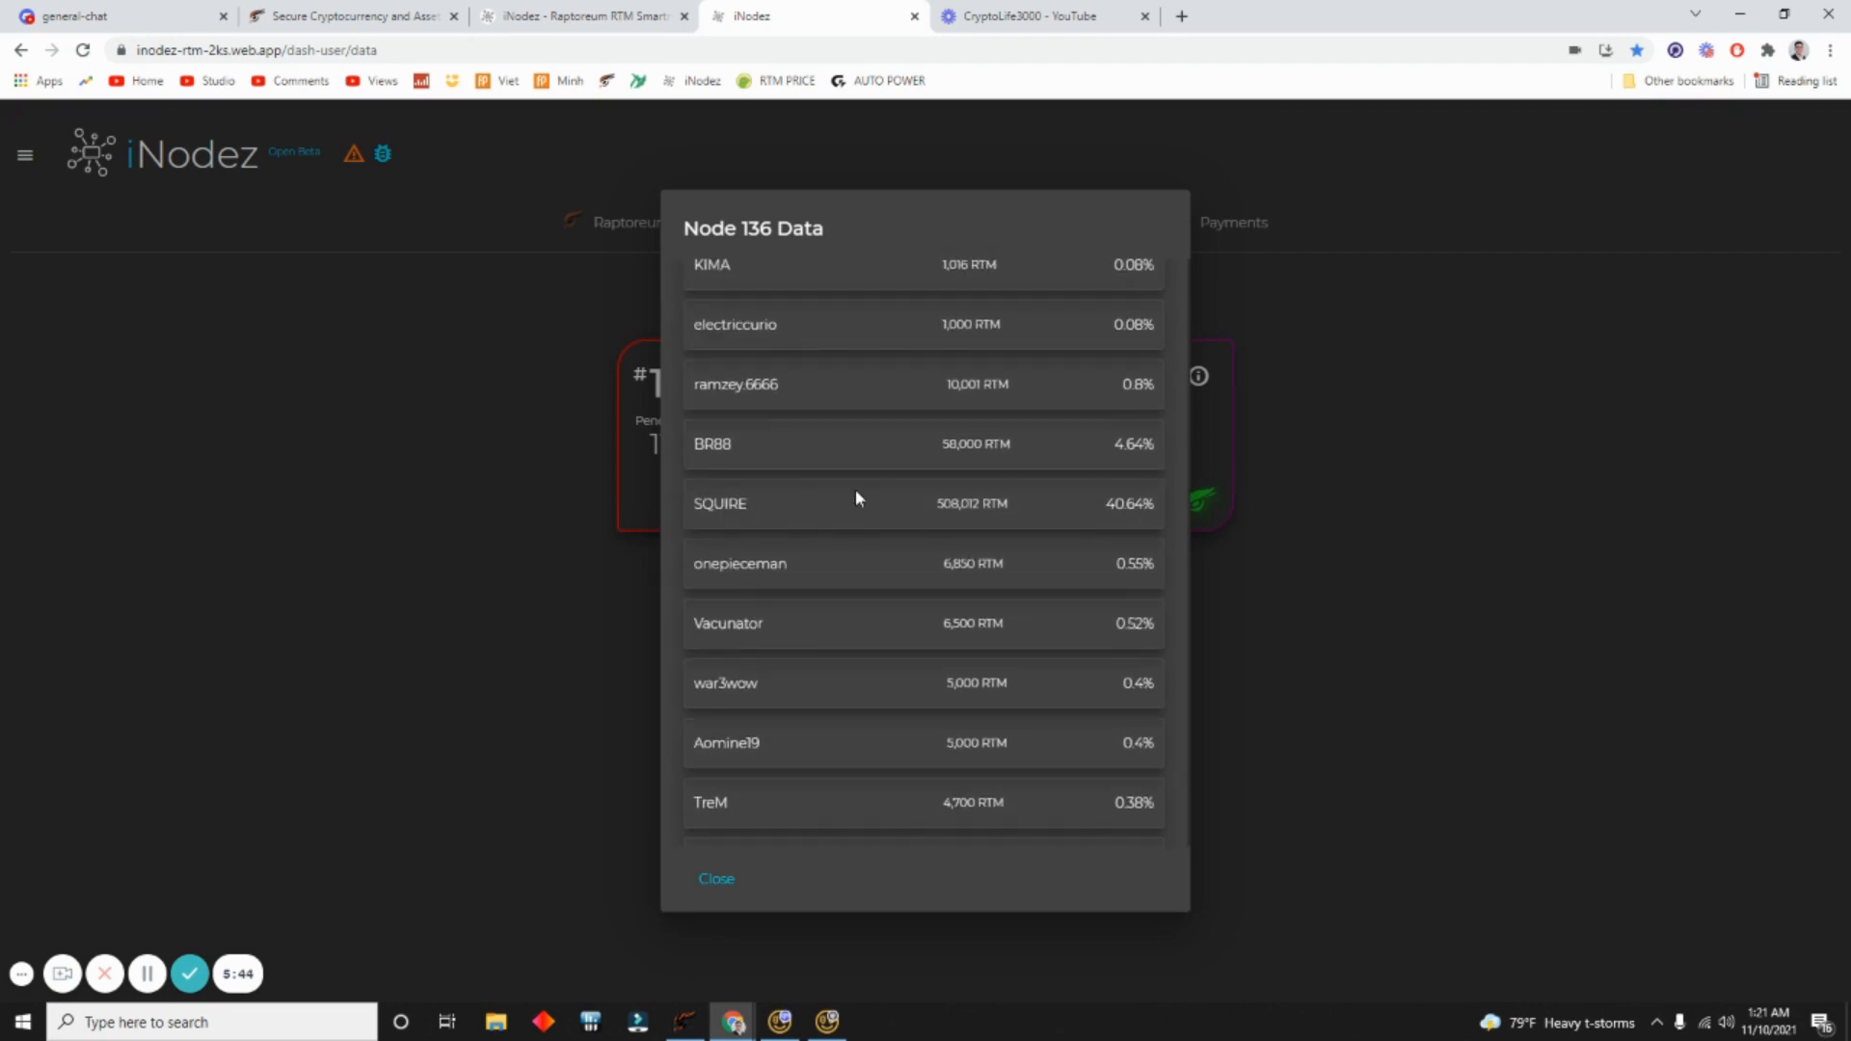
{"action": "scroll", "coordinate": [1064, 535], "scroll_direction": "down", "scroll_amount": 5}
{"action": "left_click", "coordinate": [1391, 657]}
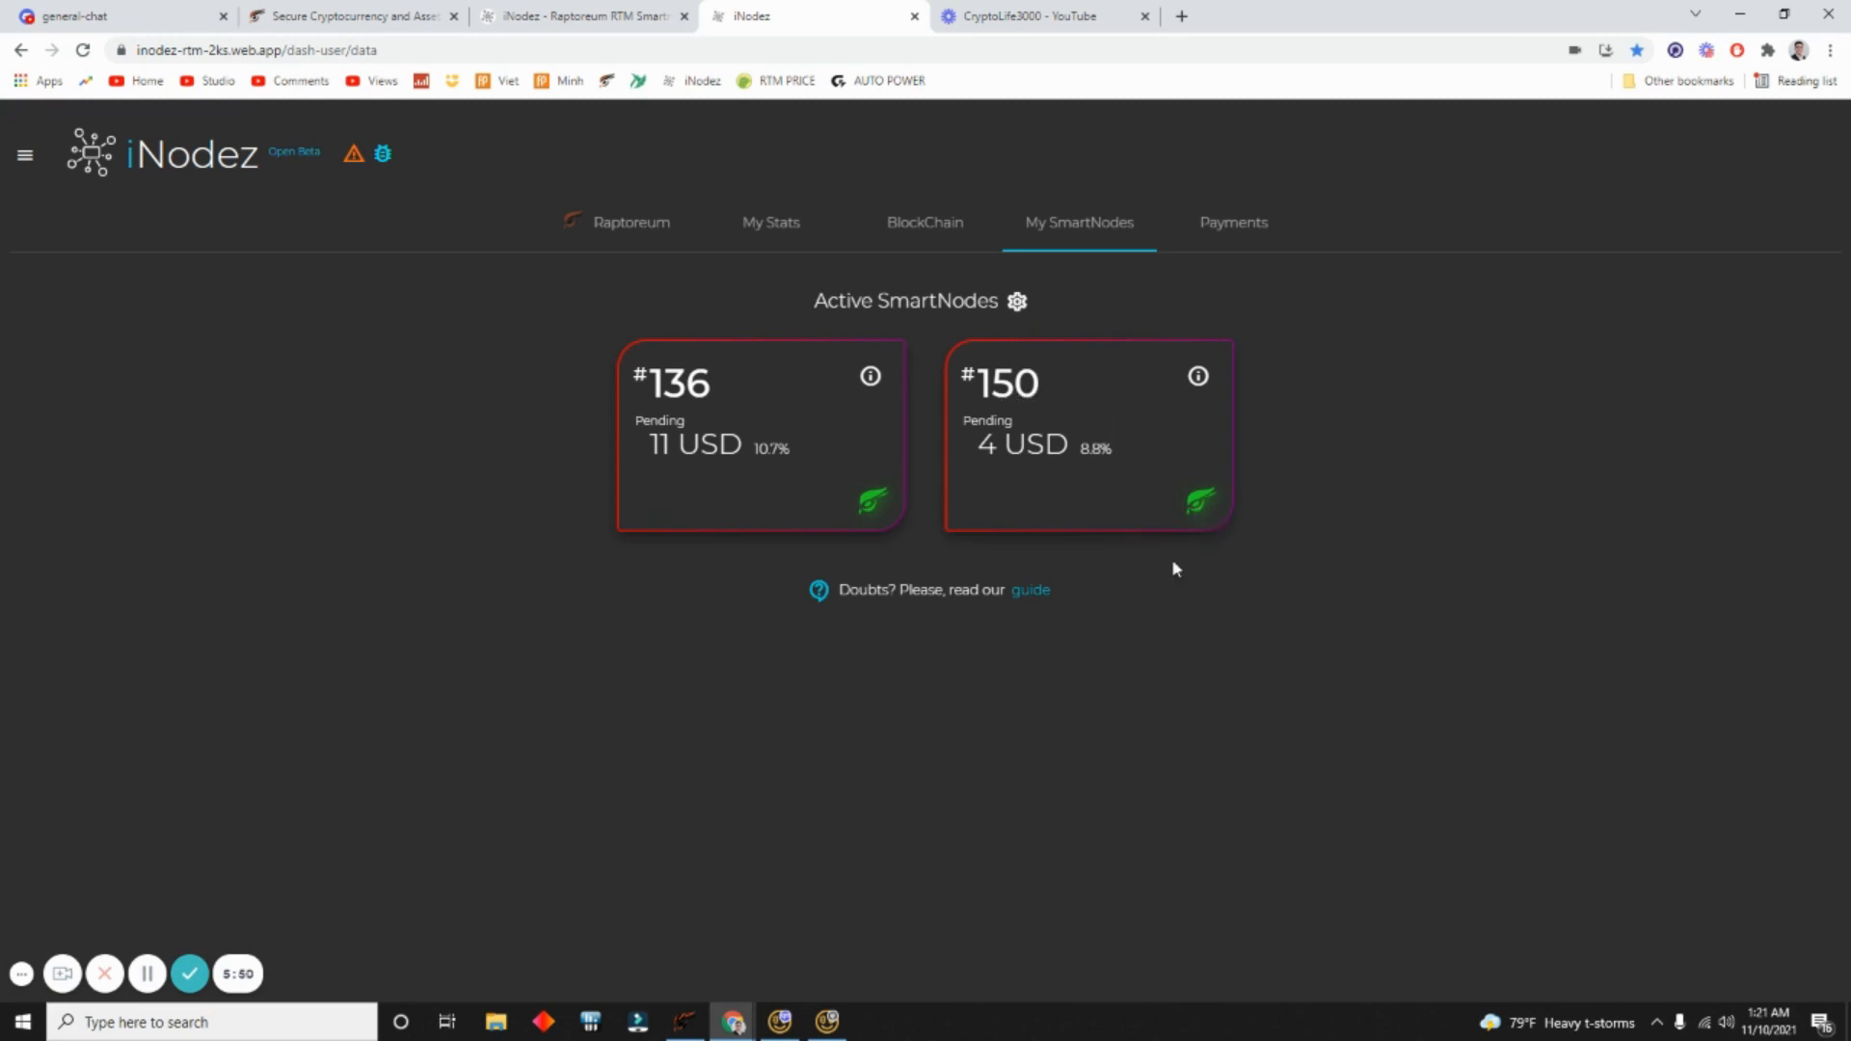
Step: Open the data of SmartNode #150, review its users' RTM amounts and shares, and close it
{"action": "left_click", "coordinate": [1198, 376]}
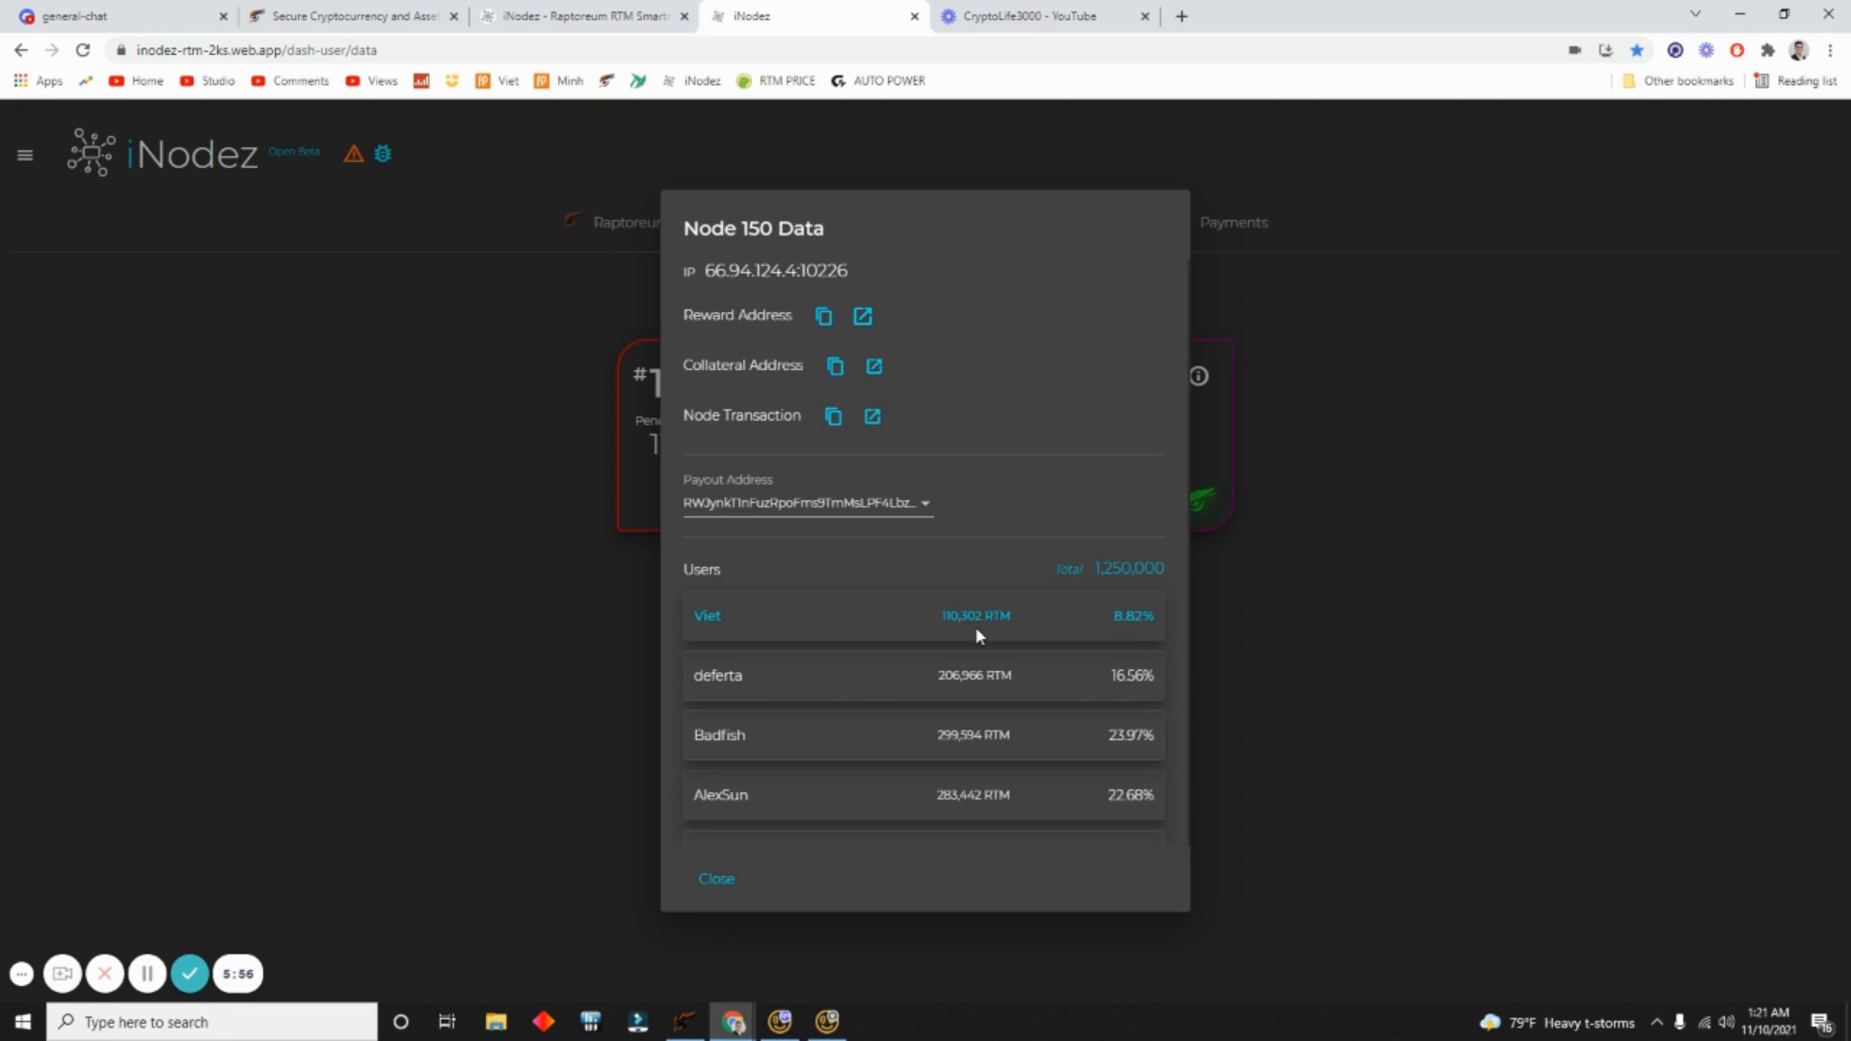
{"action": "scroll", "coordinate": [974, 626], "scroll_direction": "down", "scroll_amount": 3}
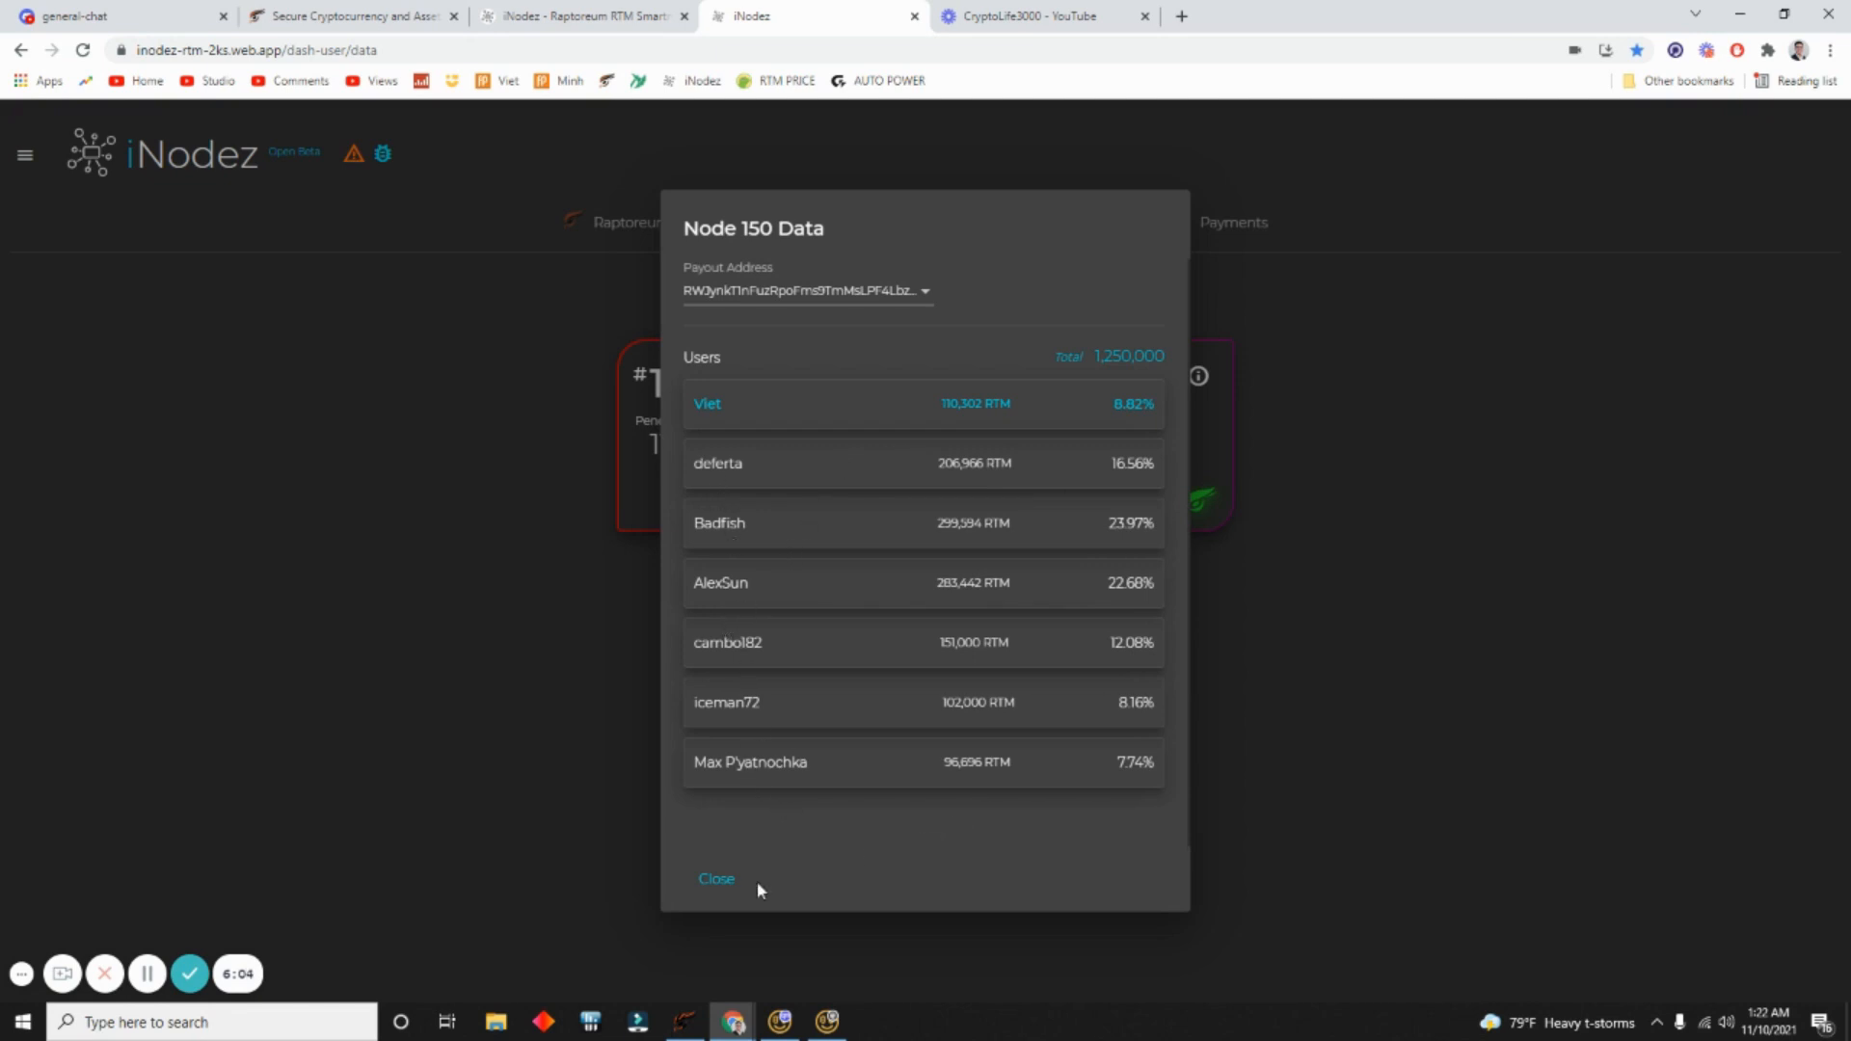
{"action": "left_click", "coordinate": [717, 879]}
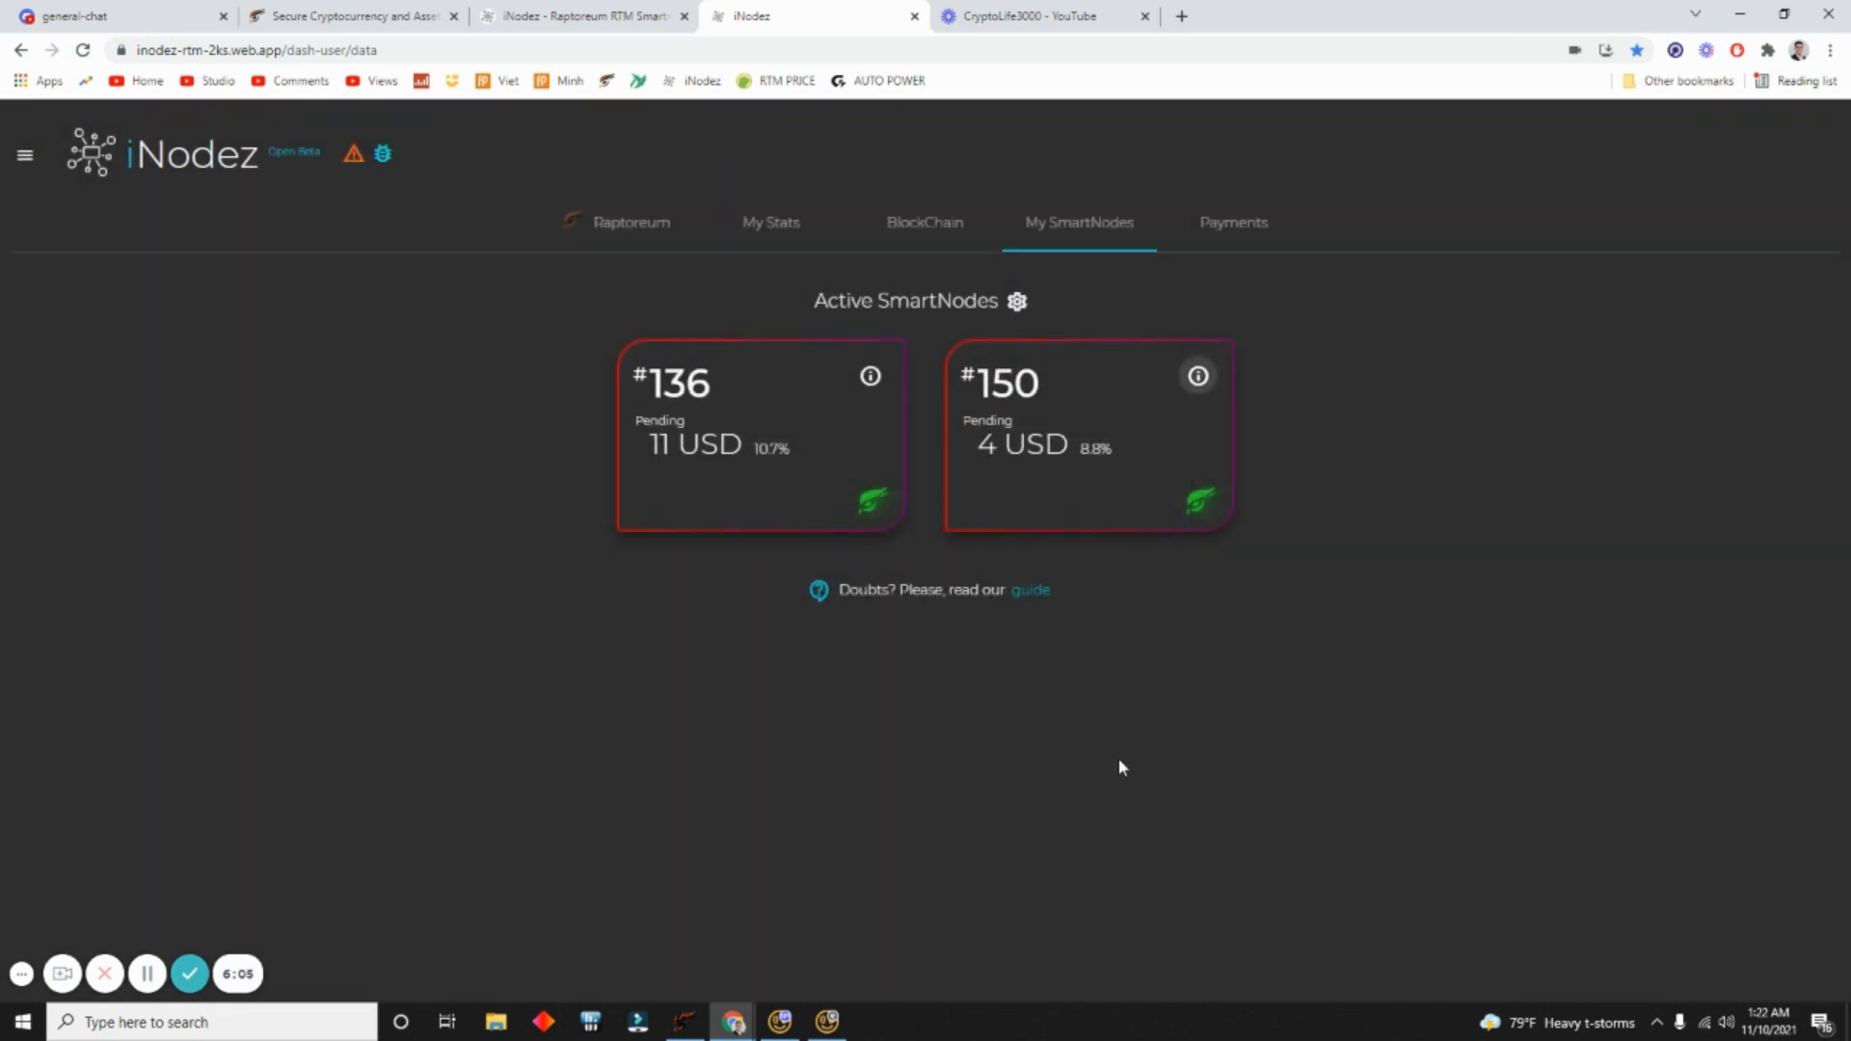
Step: Review the blockchain statistics down to the iNodez figures and return to the active SmartNodes overview
{"action": "left_click", "coordinate": [1234, 223]}
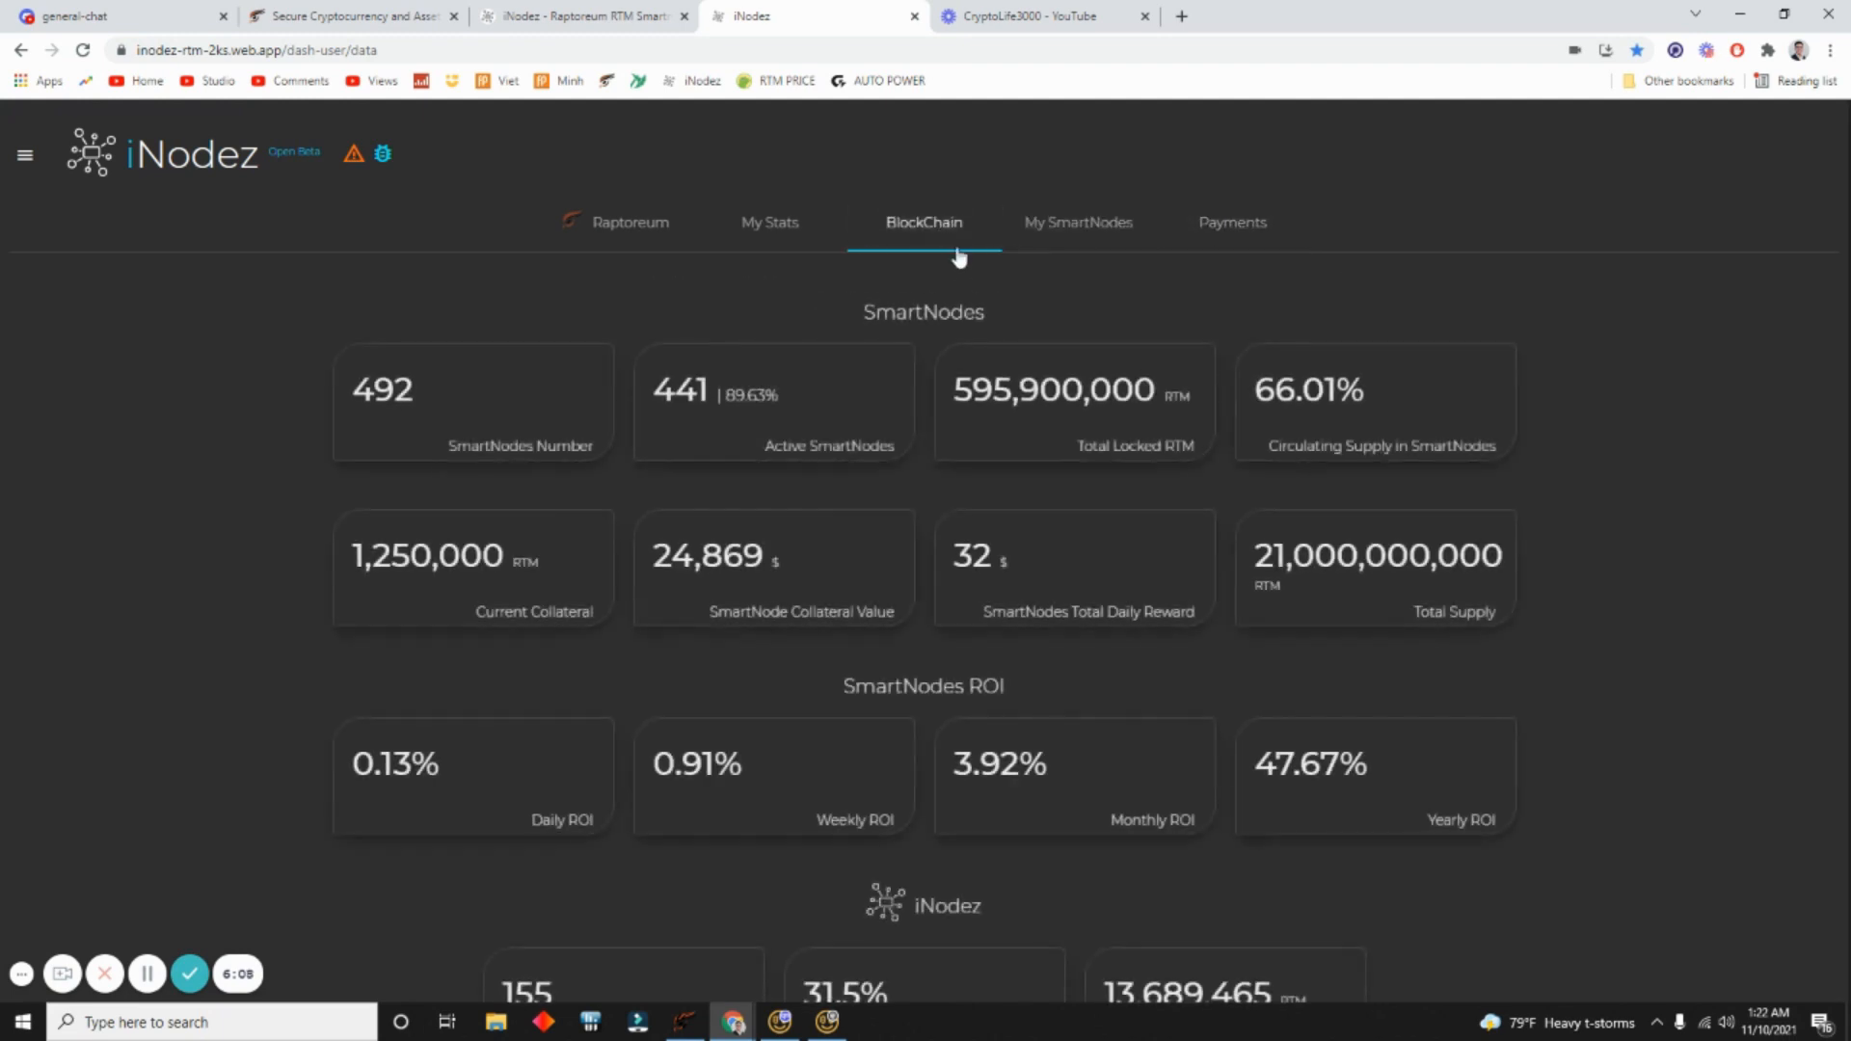
{"action": "scroll", "coordinate": [697, 628], "scroll_direction": "down", "scroll_amount": 2}
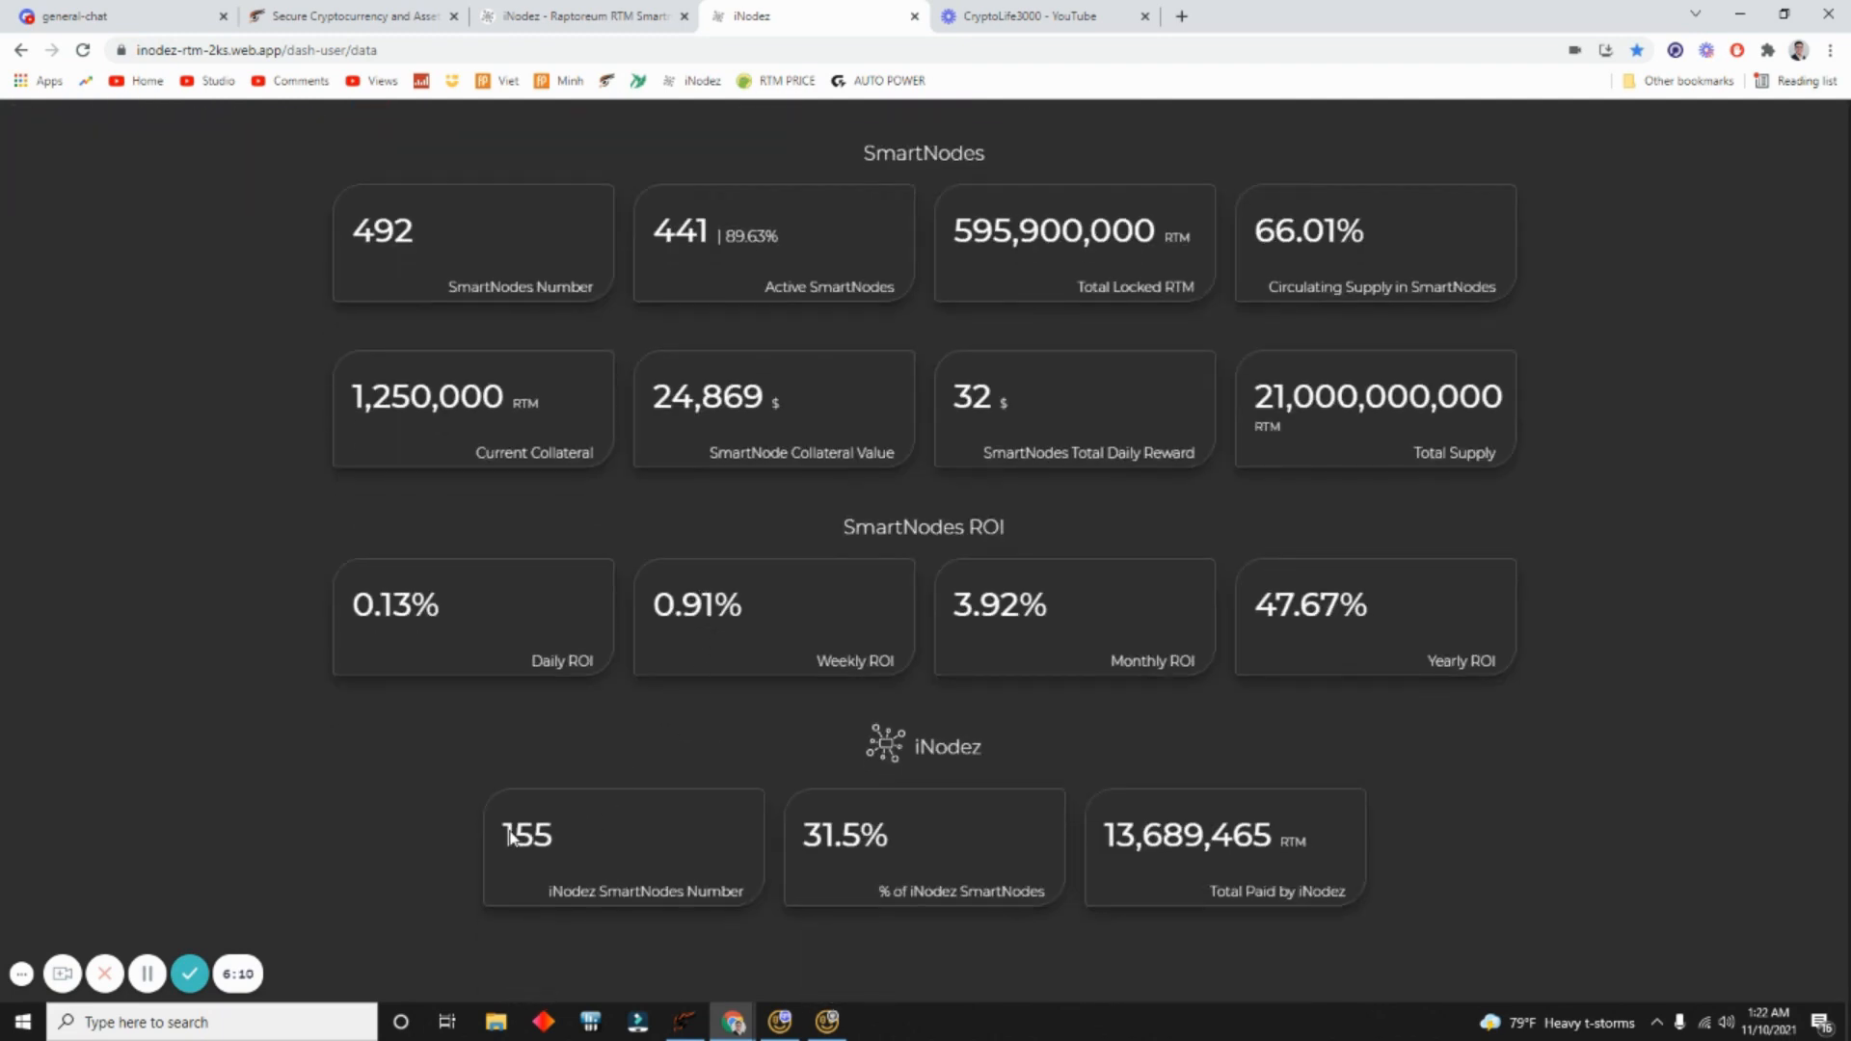
{"action": "scroll", "coordinate": [796, 675], "scroll_direction": "up", "scroll_amount": 2}
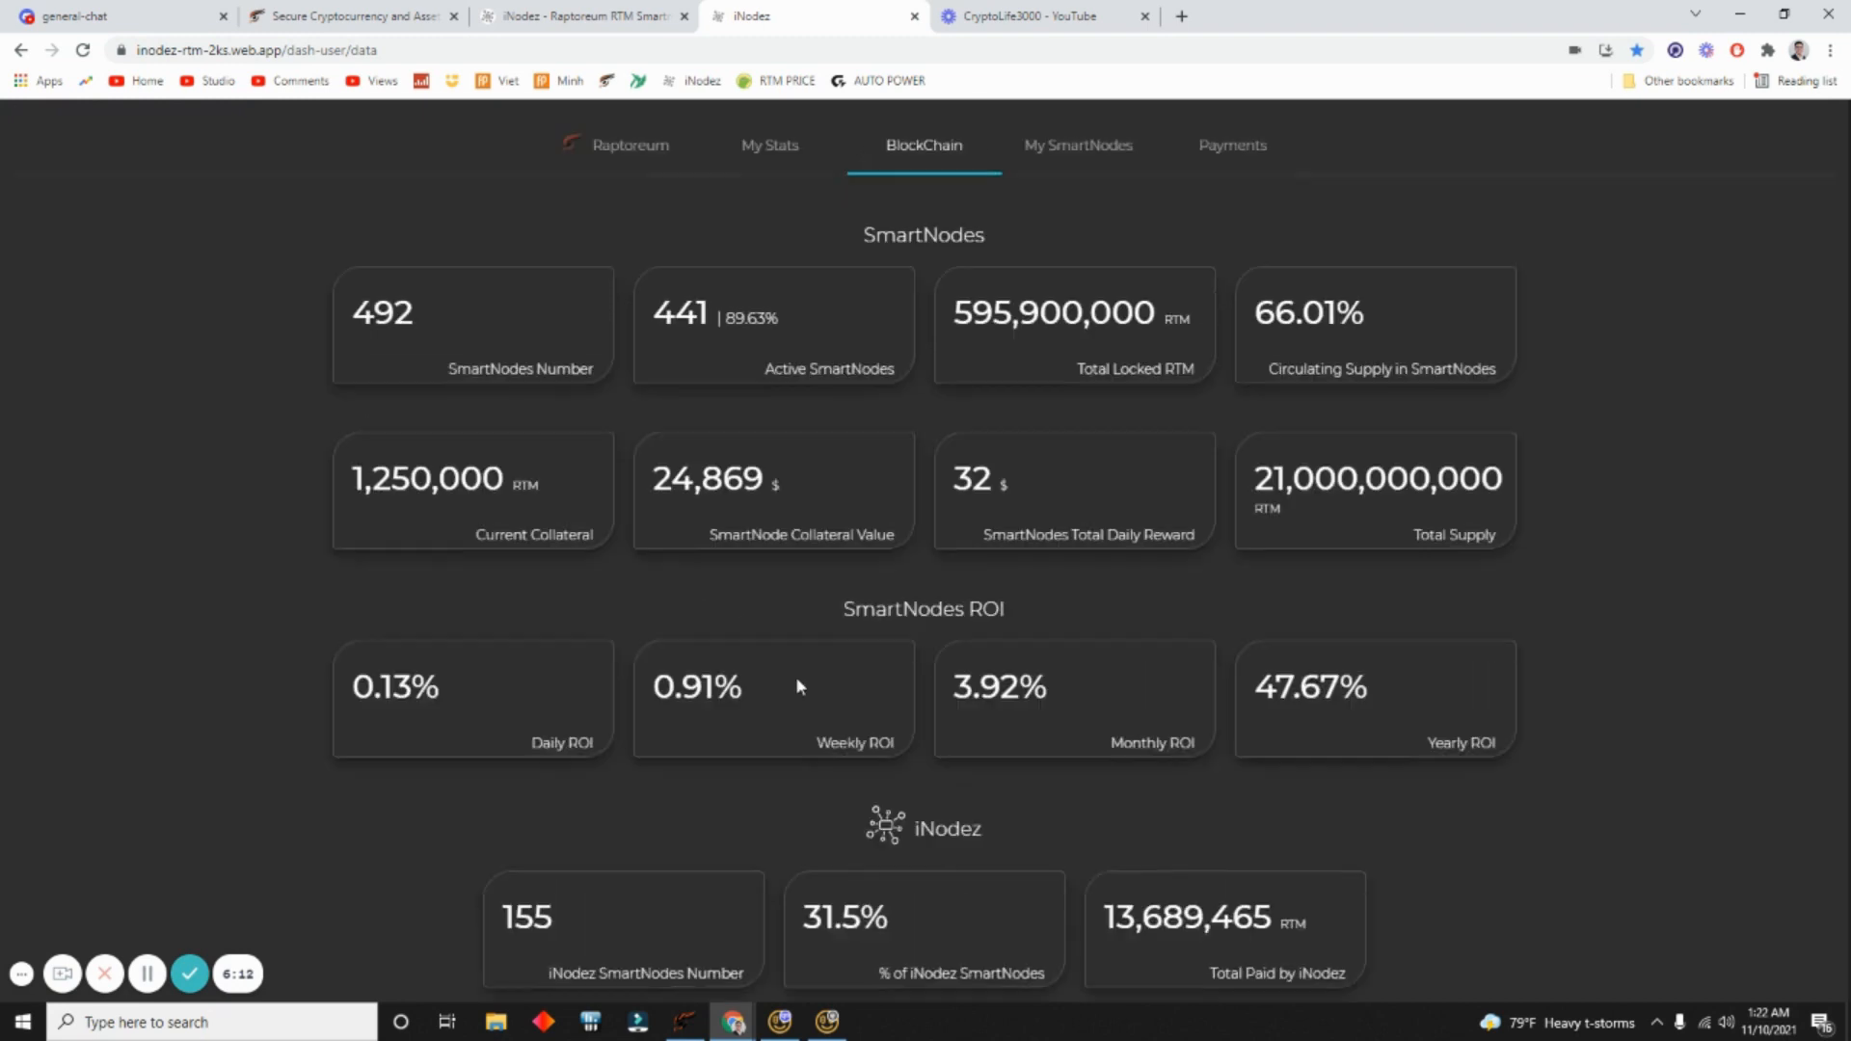
{"action": "left_click", "coordinate": [784, 234]}
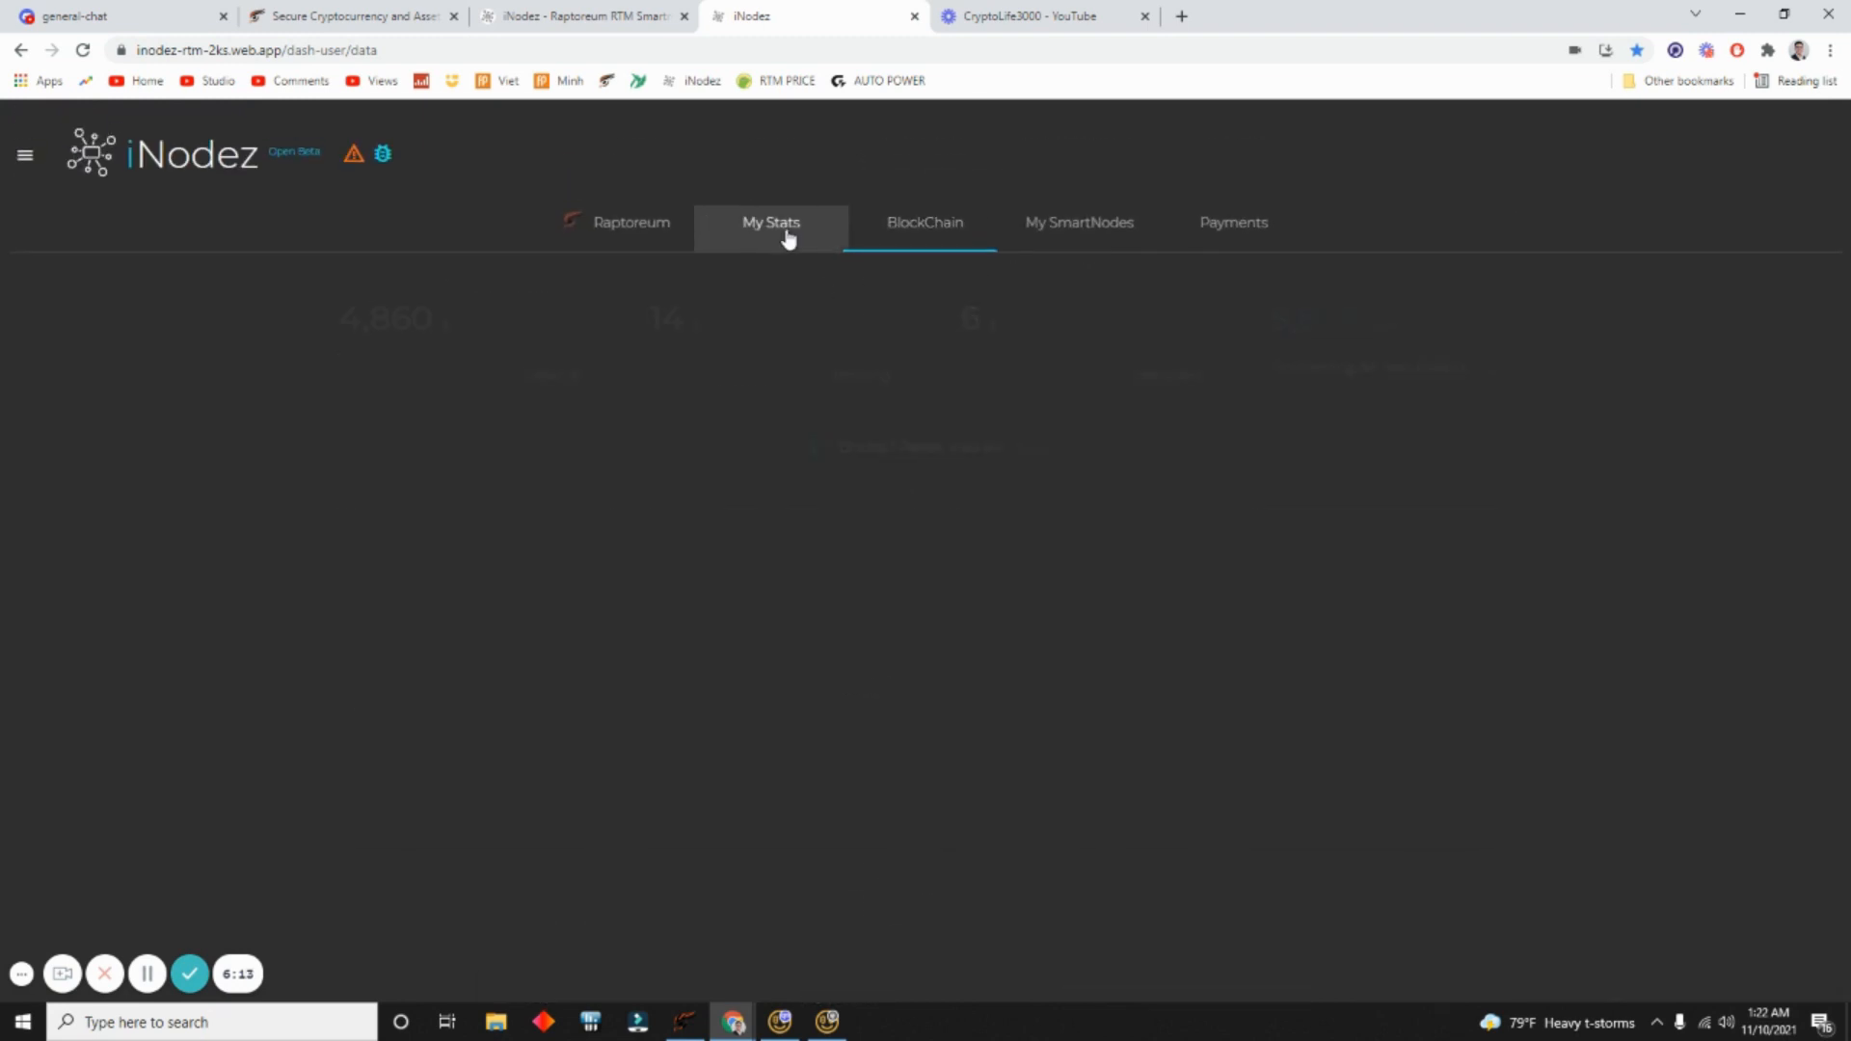
{"action": "left_click", "coordinate": [1049, 222]}
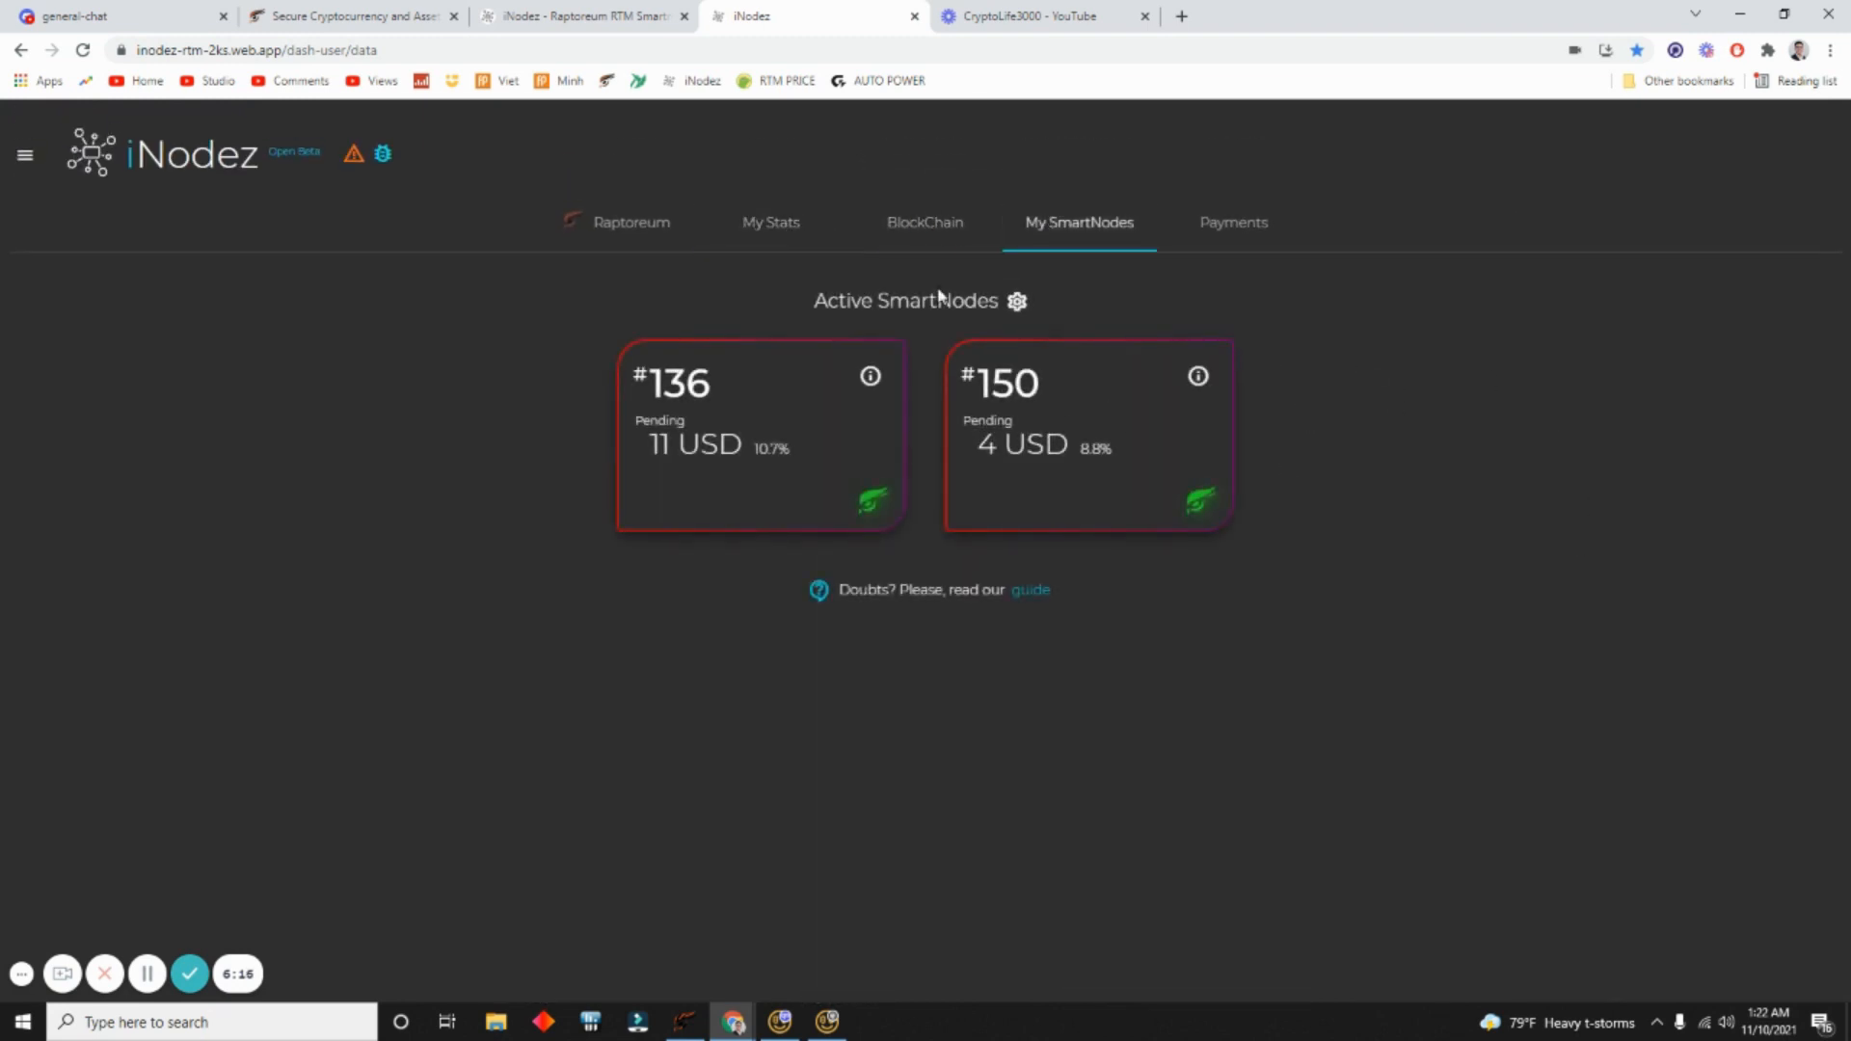
Step: Review the personal collateral, pending and rewarded amounts, and return to the active SmartNodes
{"action": "left_click", "coordinate": [783, 231]}
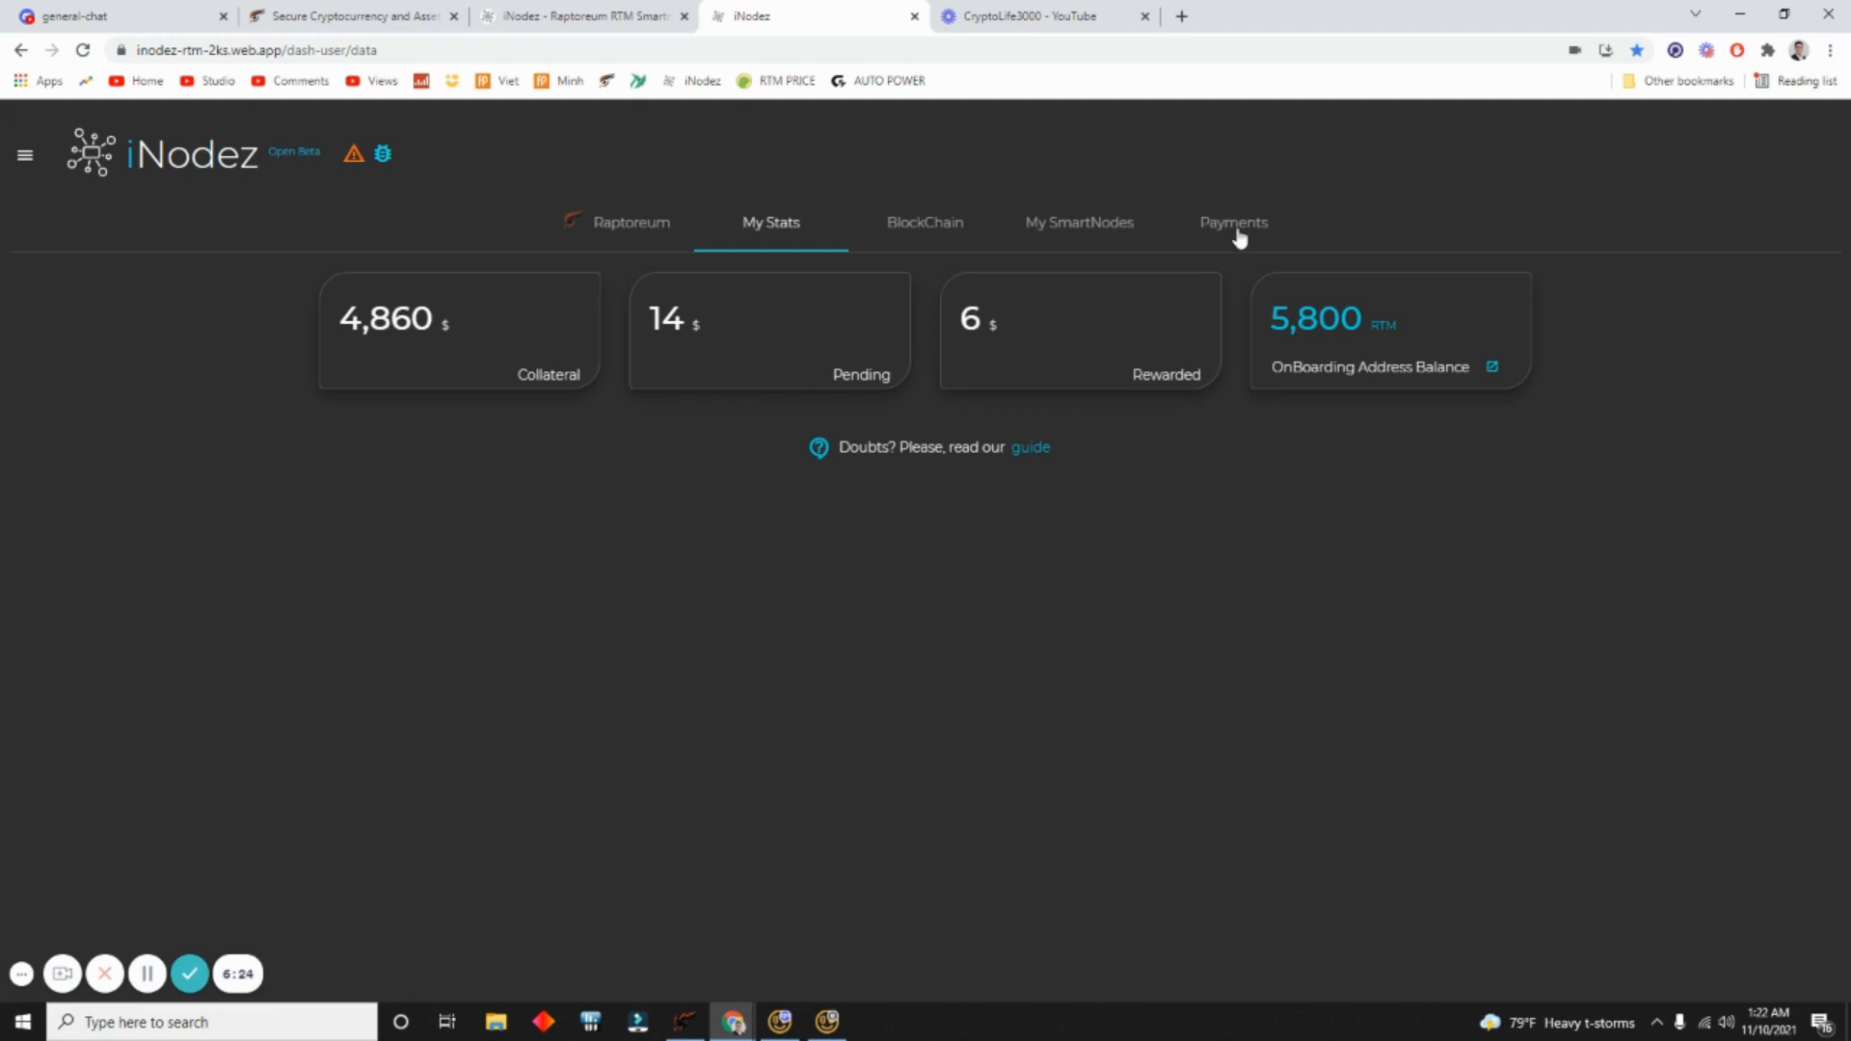
{"action": "left_click", "coordinate": [917, 236]}
{"action": "left_click", "coordinate": [1066, 228]}
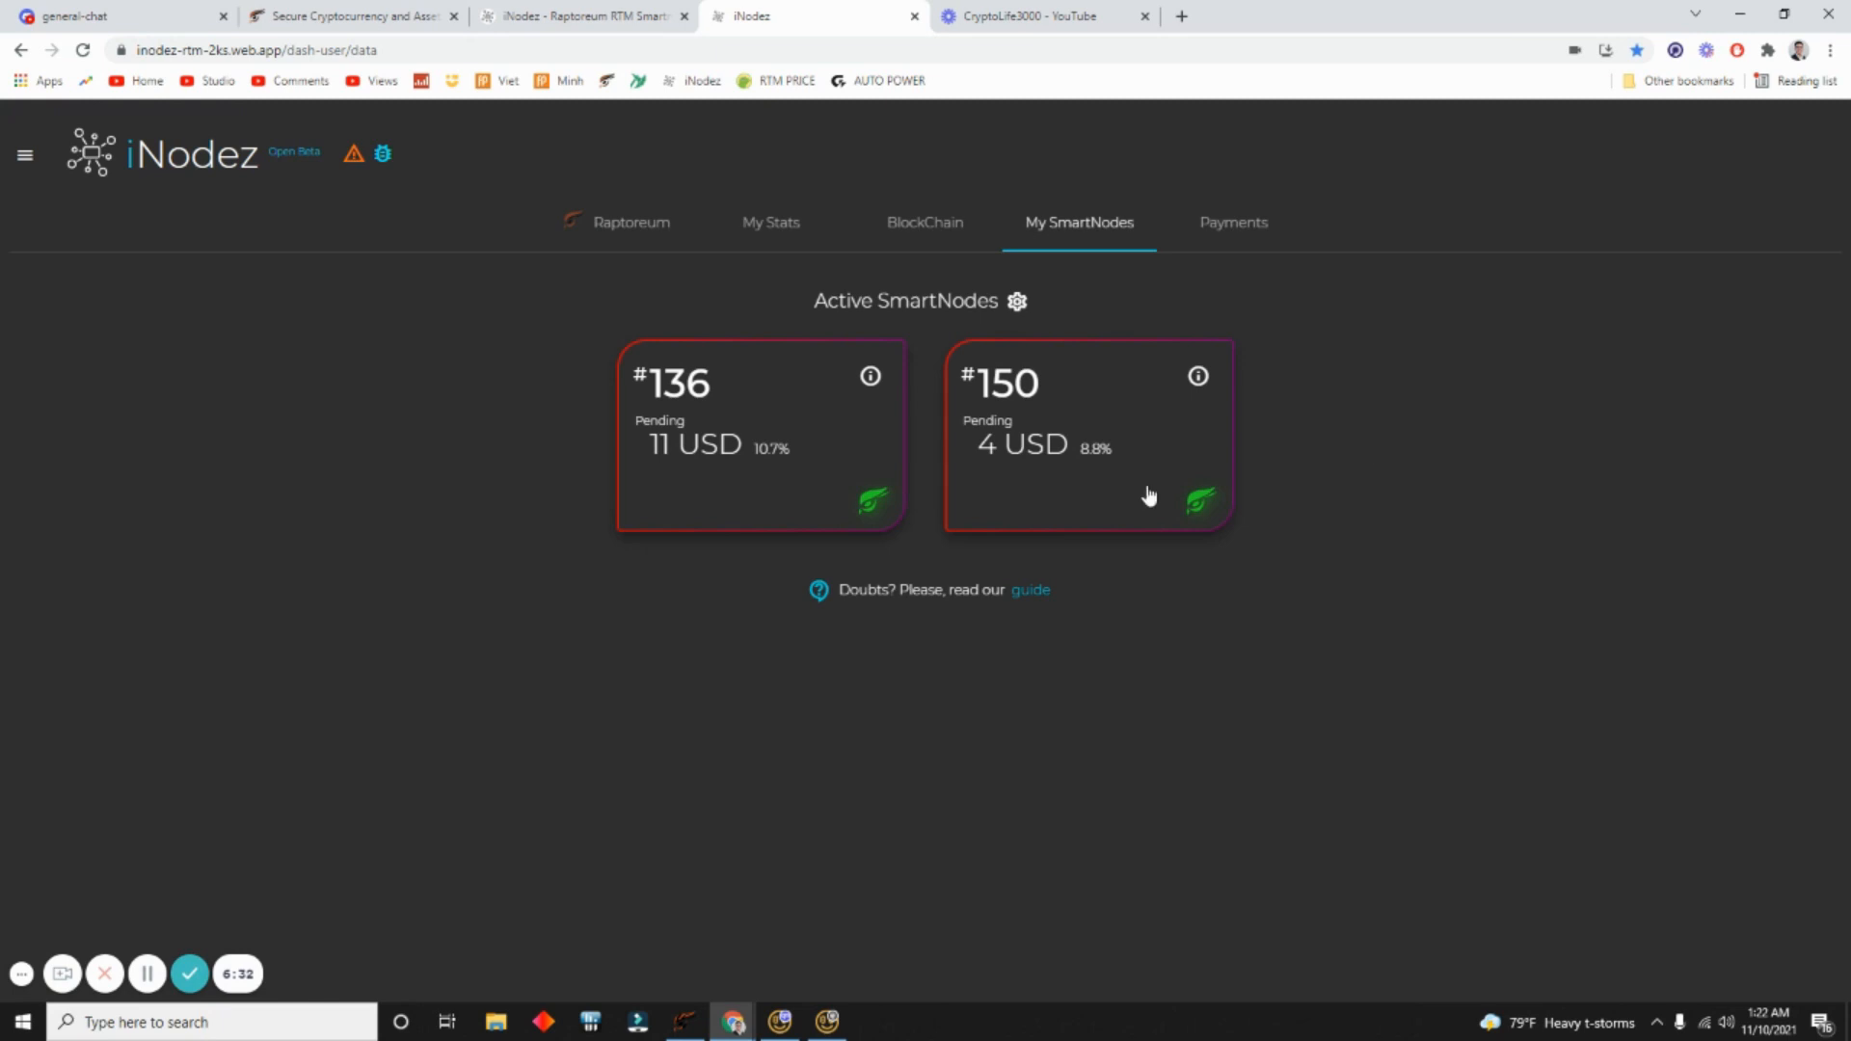
Step: Check the onboarding address balance in the personal stats and reopen the active SmartNodes overview
{"action": "left_click", "coordinate": [925, 221]}
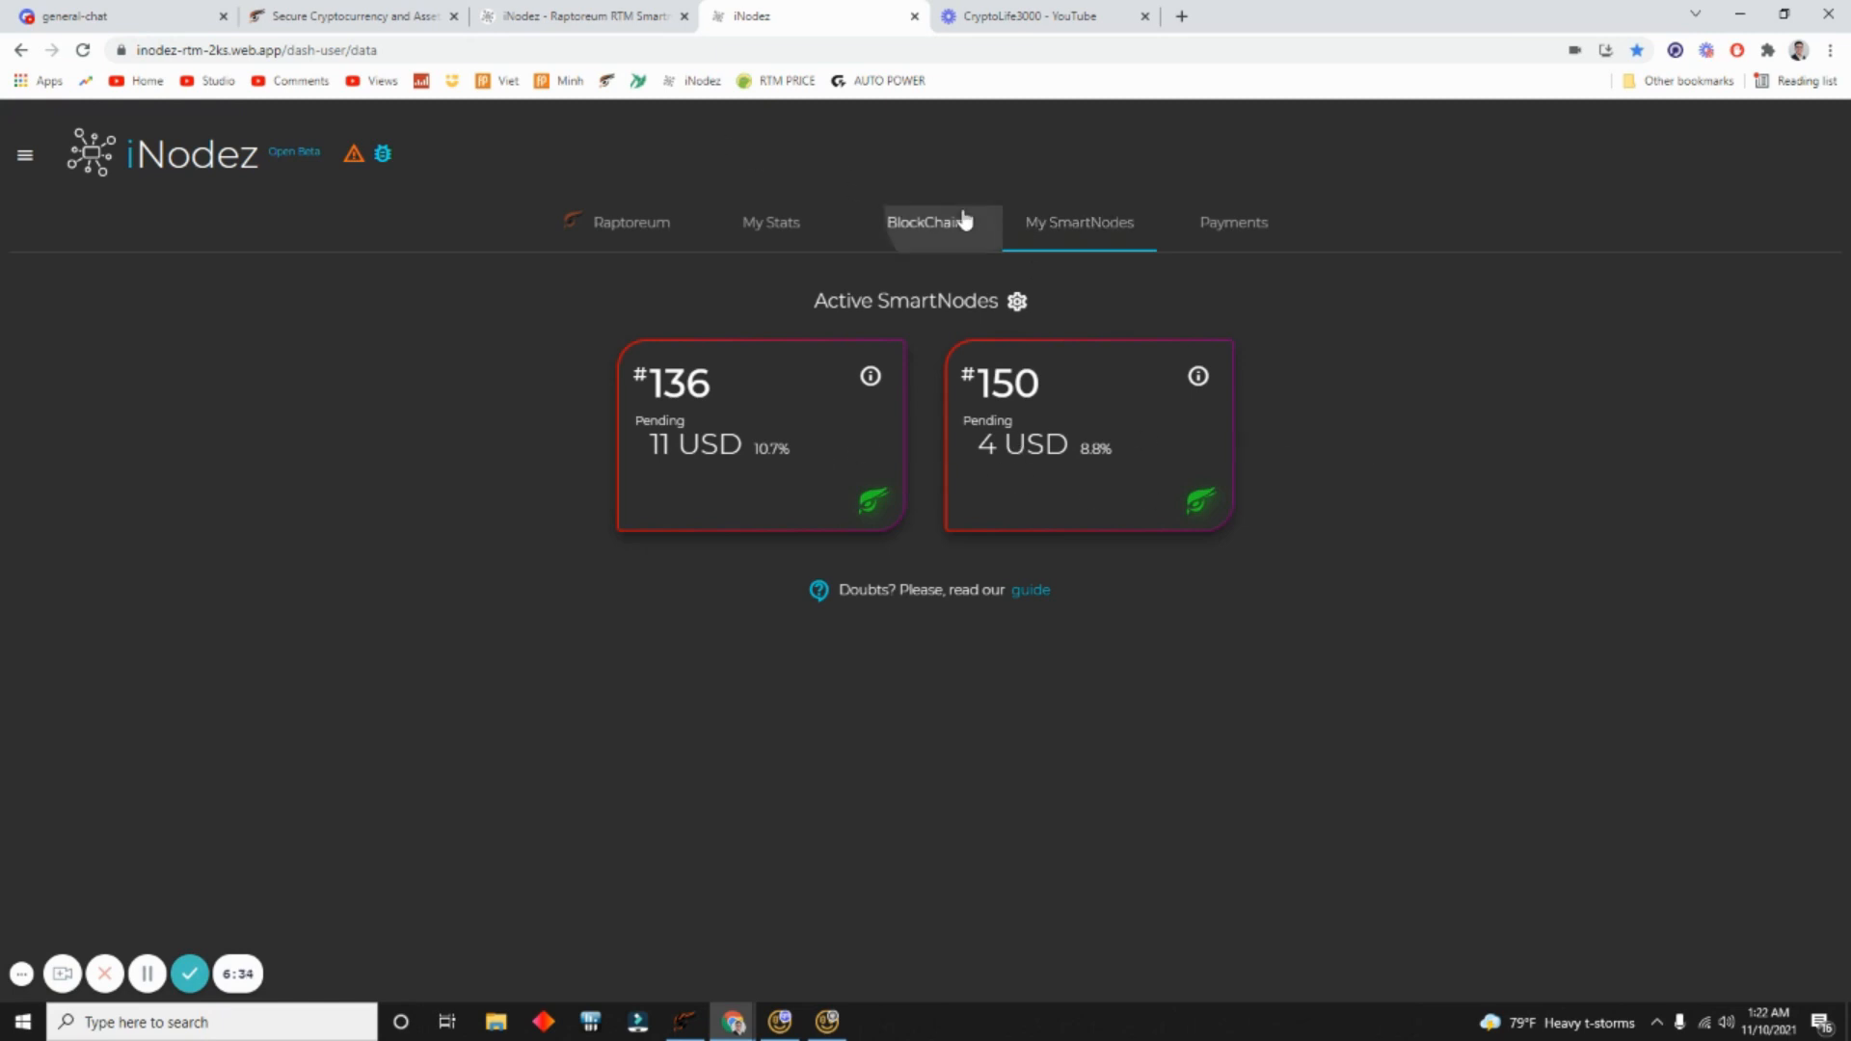
{"action": "left_click", "coordinate": [771, 224]}
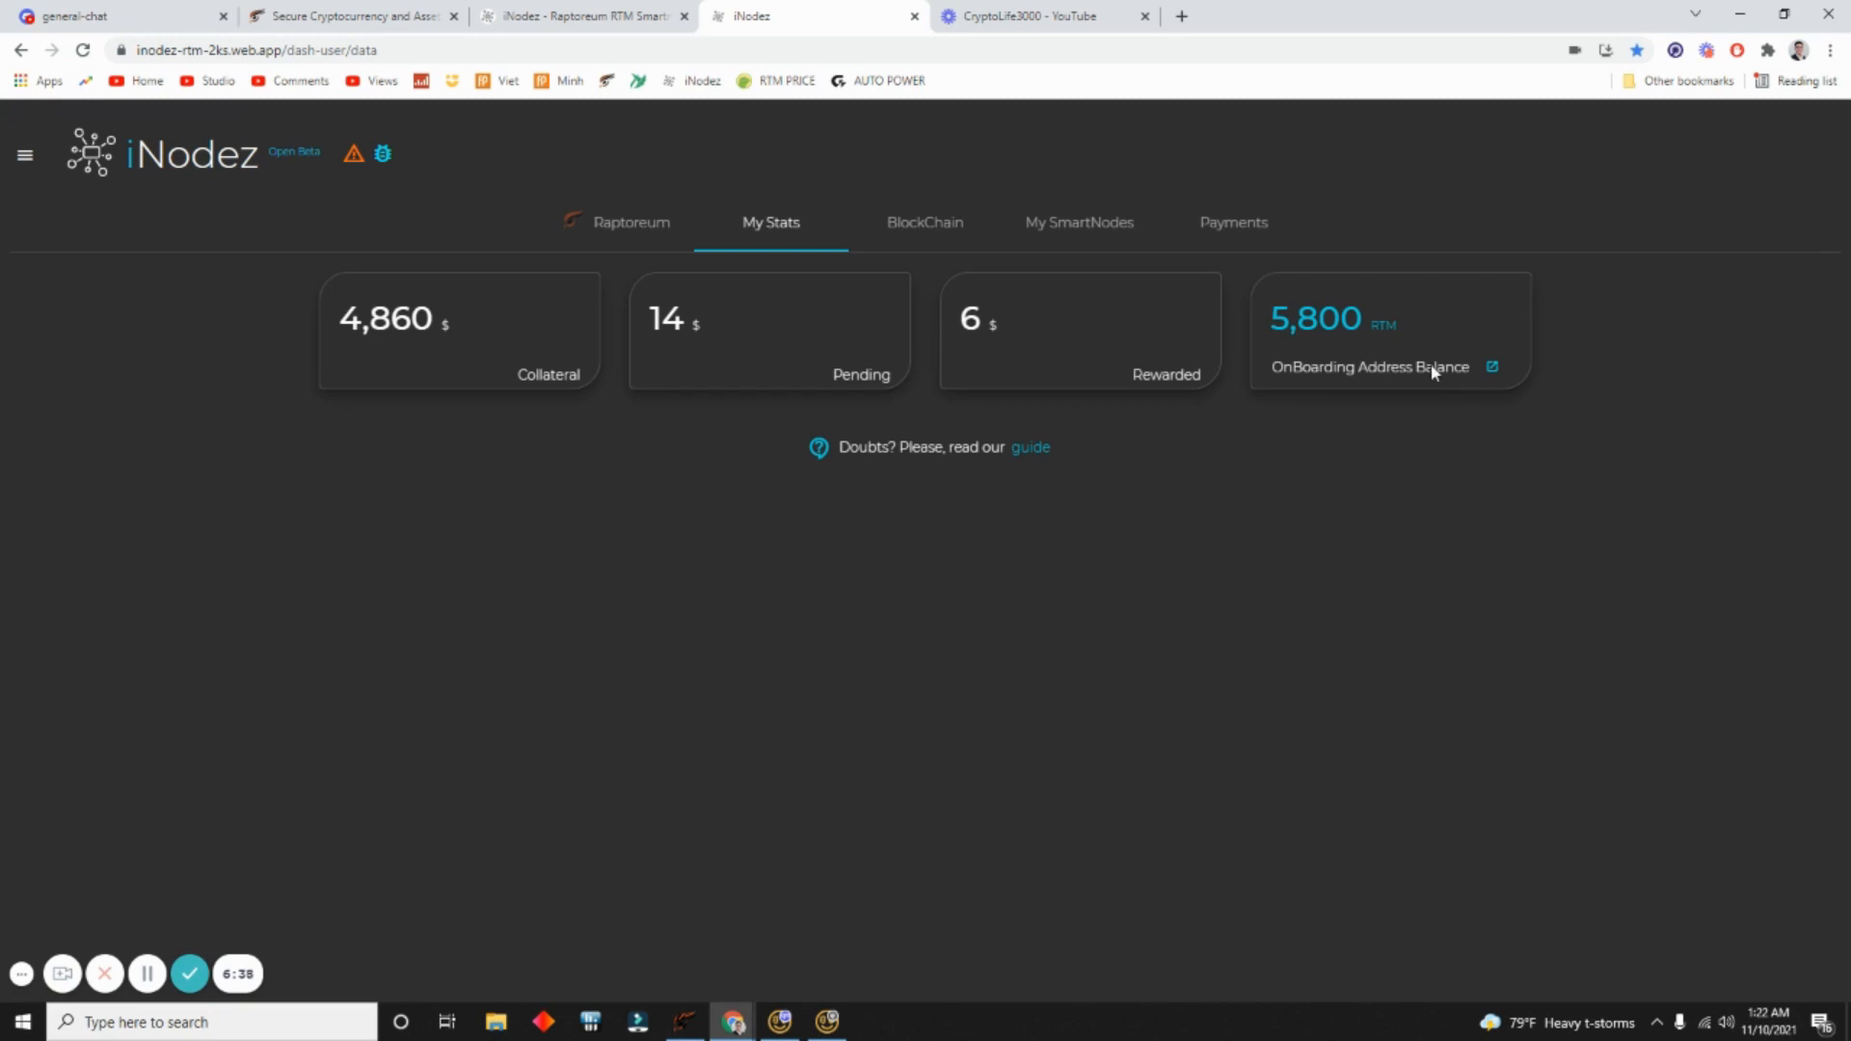
{"action": "left_click", "coordinate": [1046, 220]}
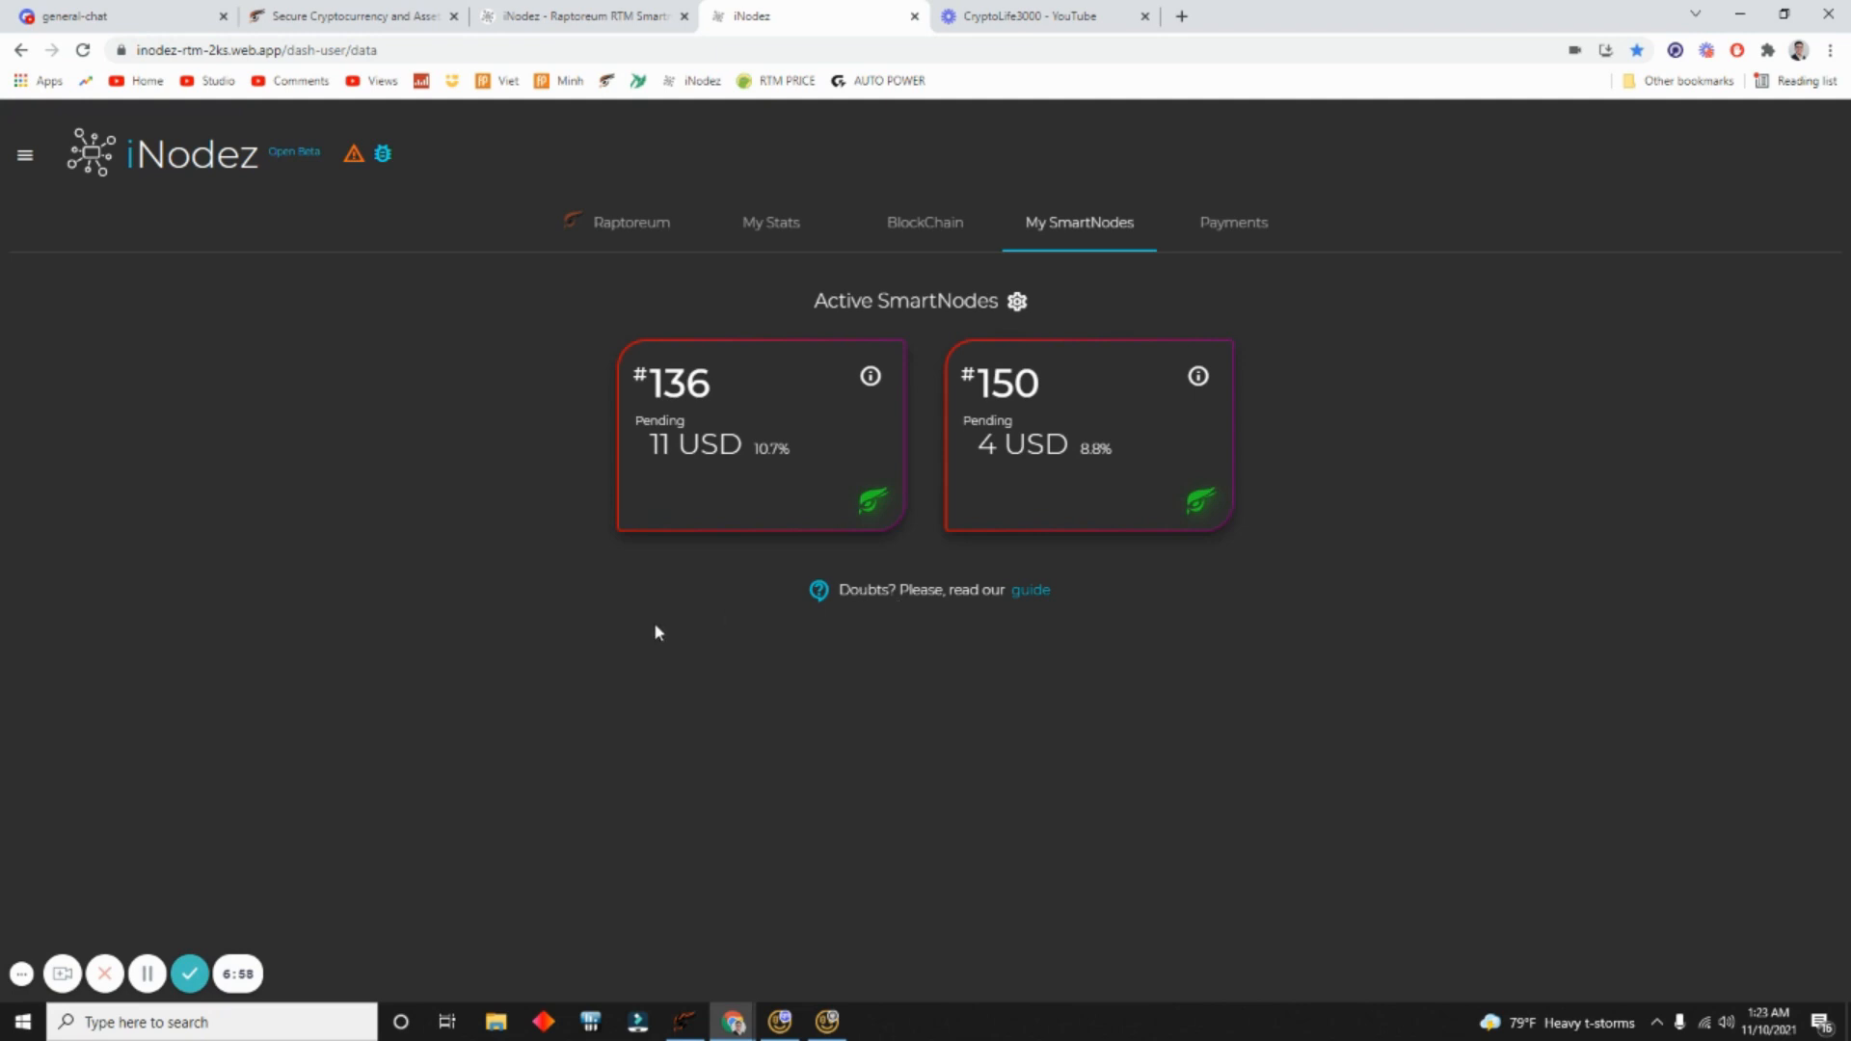
{"action": "left_click", "coordinate": [105, 973]}
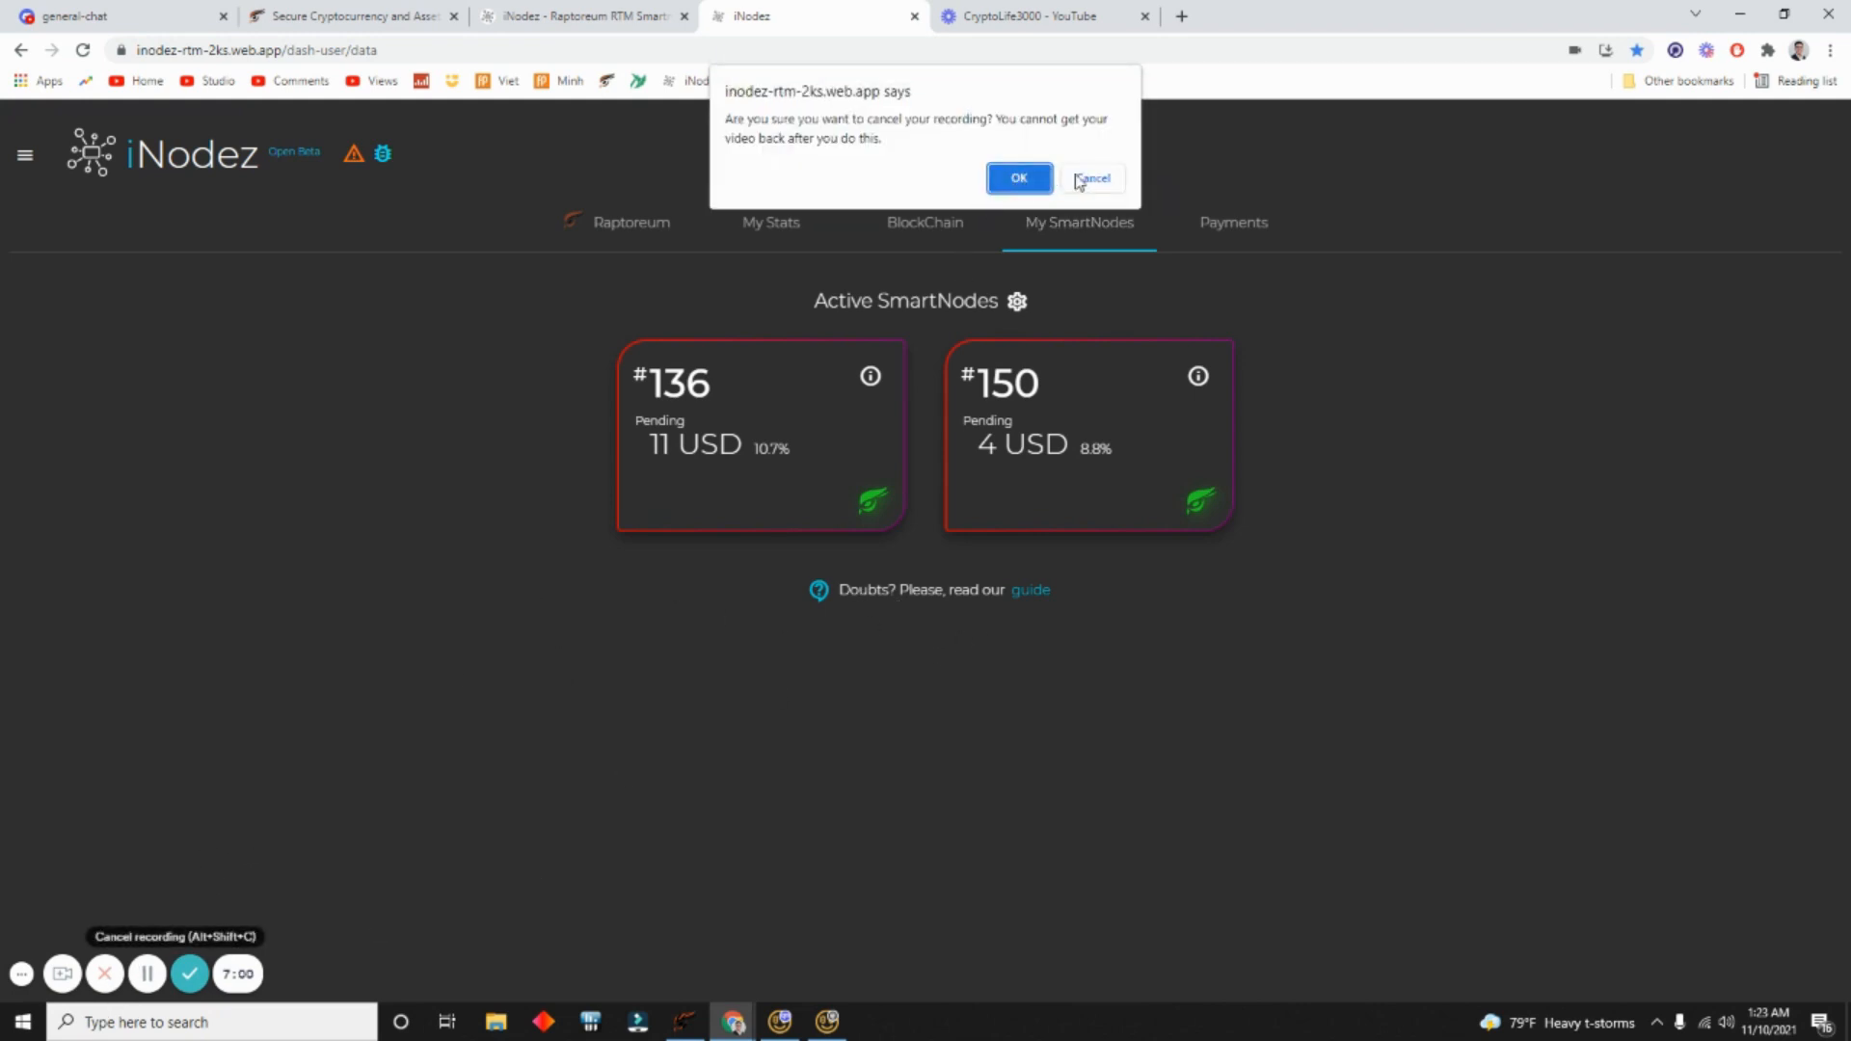